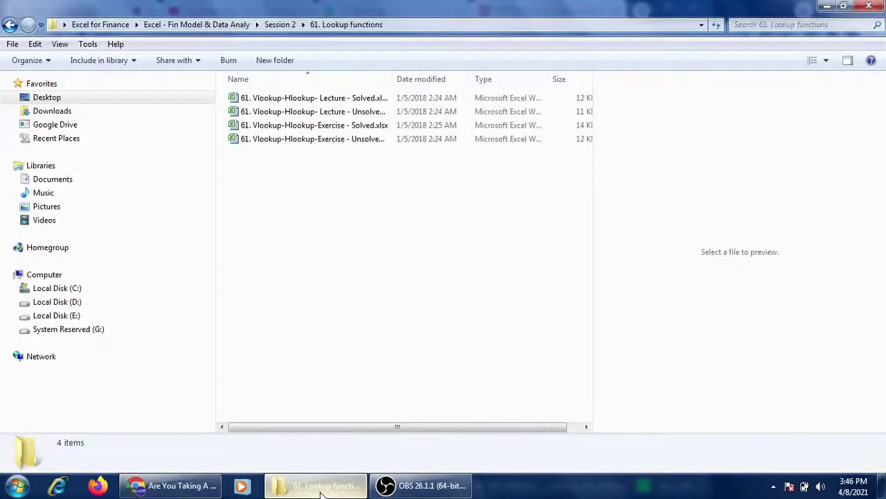
Go back to the Session 2 folder and open Session 2.pdf in Foxit PhantomPDF.
{"action": "left_click", "coordinate": [281, 24]}
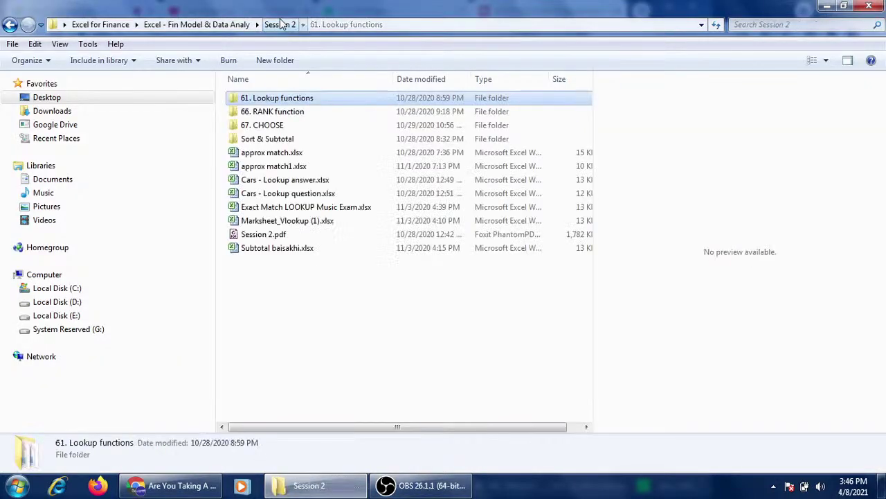
{"action": "left_click", "coordinate": [284, 235]}
{"action": "double_click", "coordinate": [284, 236]}
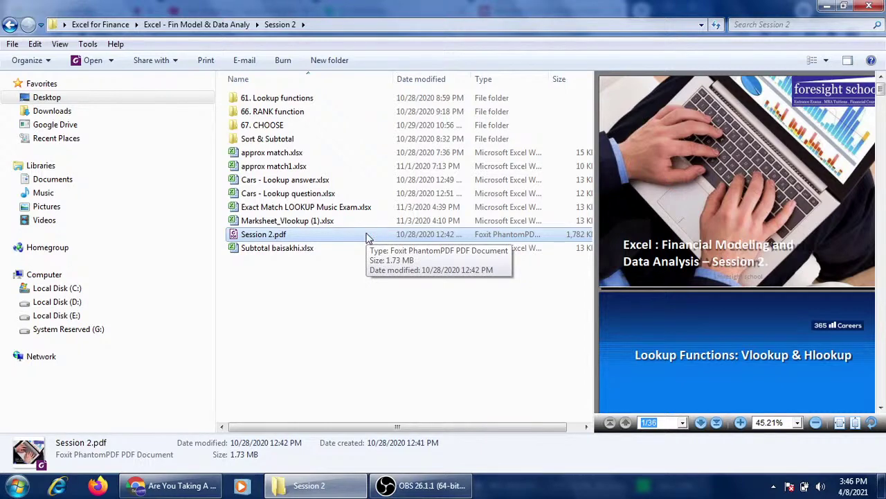
{"action": "double_click", "coordinate": [368, 237]}
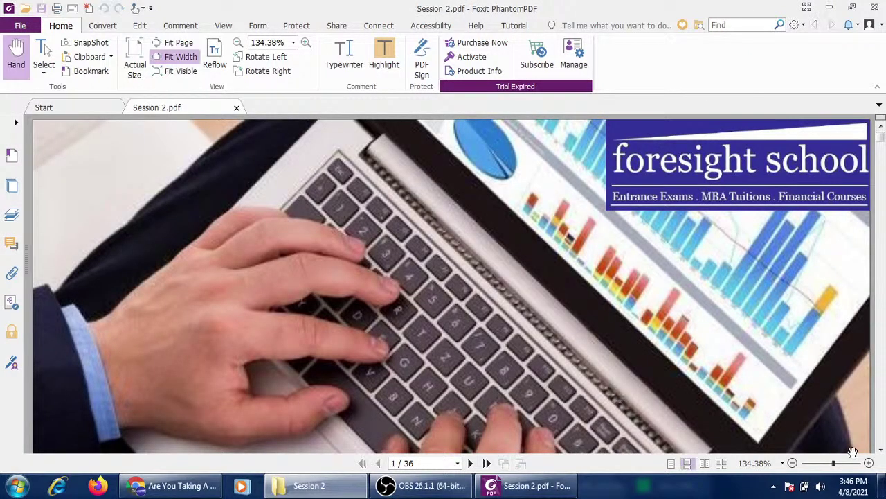
Fit the whole slide in view and scroll to slide 3, VLOOKUP, then switch to Chrome.
{"action": "left_click", "coordinate": [825, 464]}
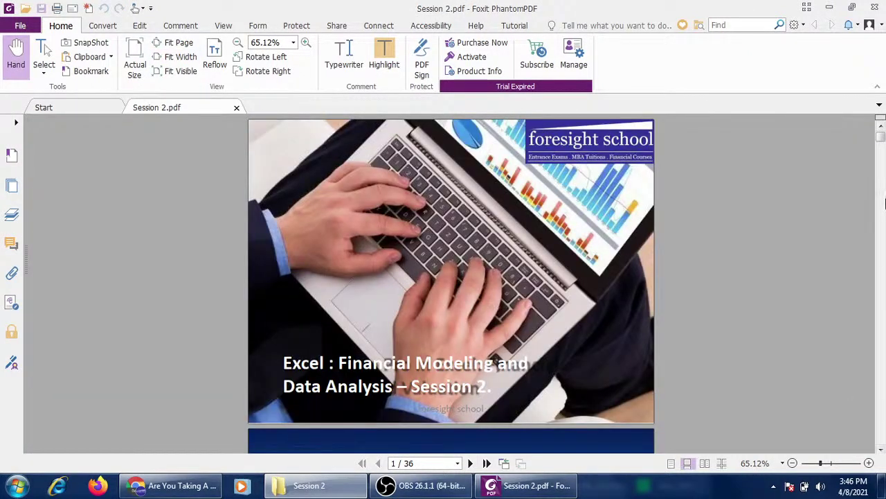
{"action": "scroll", "coordinate": [882, 187], "scroll_direction": "down", "scroll_amount": 5}
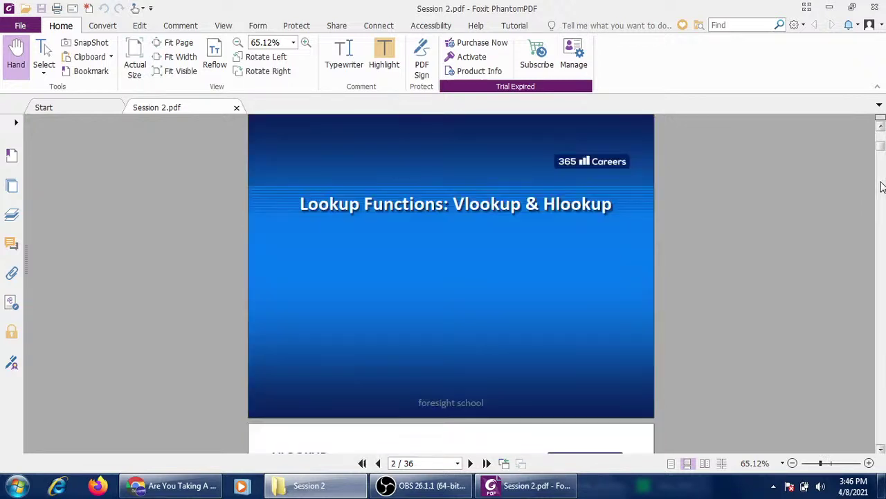
{"action": "scroll", "coordinate": [883, 187], "scroll_direction": "down", "scroll_amount": 5}
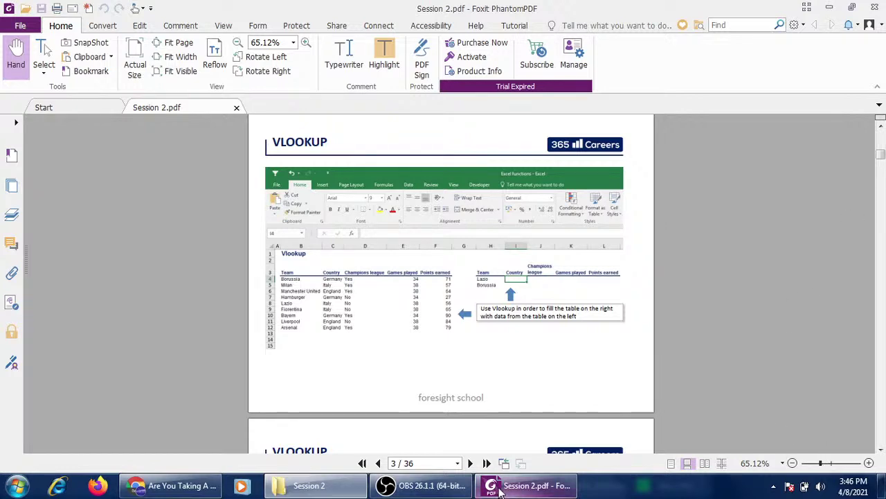
{"action": "left_click", "coordinate": [186, 488]}
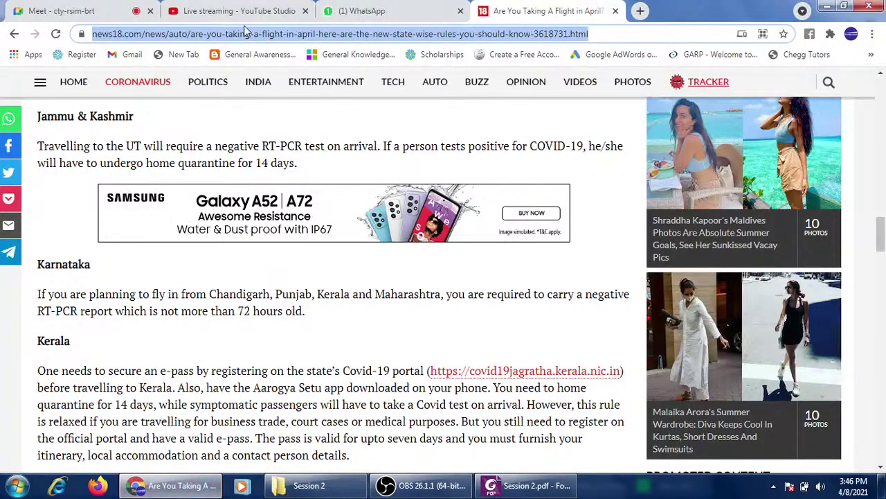
Share a single application window in the Meet call, choosing A window instead of A tab.
{"action": "left_click", "coordinate": [52, 11]}
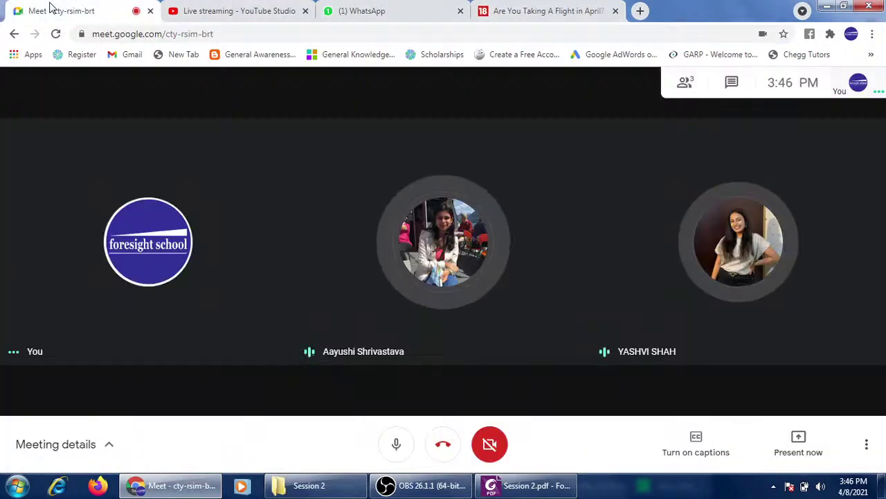
{"action": "left_click", "coordinate": [796, 438]}
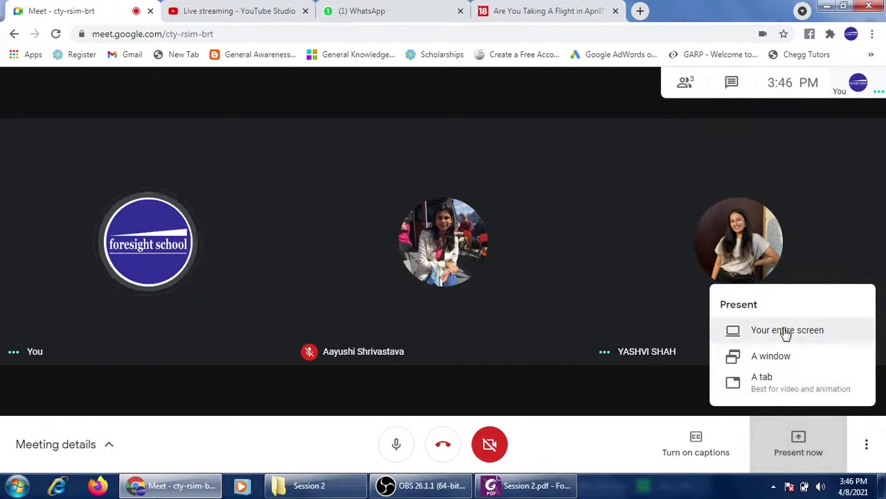
{"action": "left_click", "coordinate": [774, 385]}
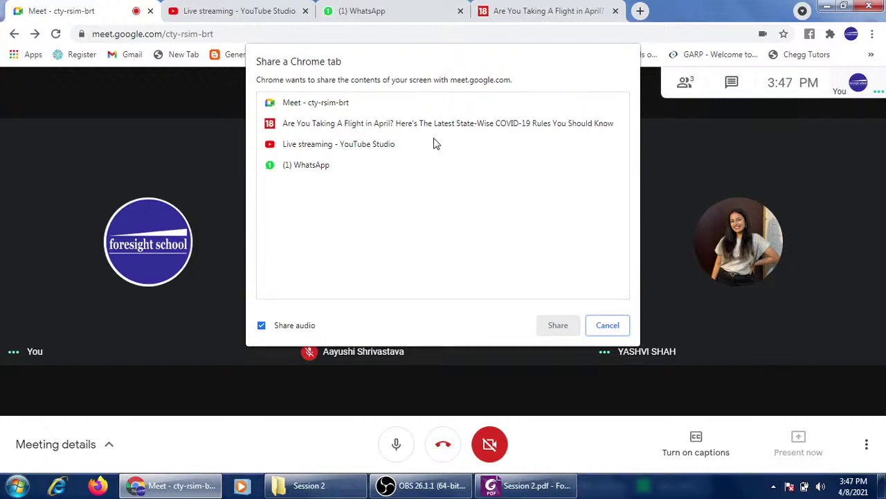
{"action": "left_click", "coordinate": [608, 325]}
{"action": "left_click", "coordinate": [800, 453]}
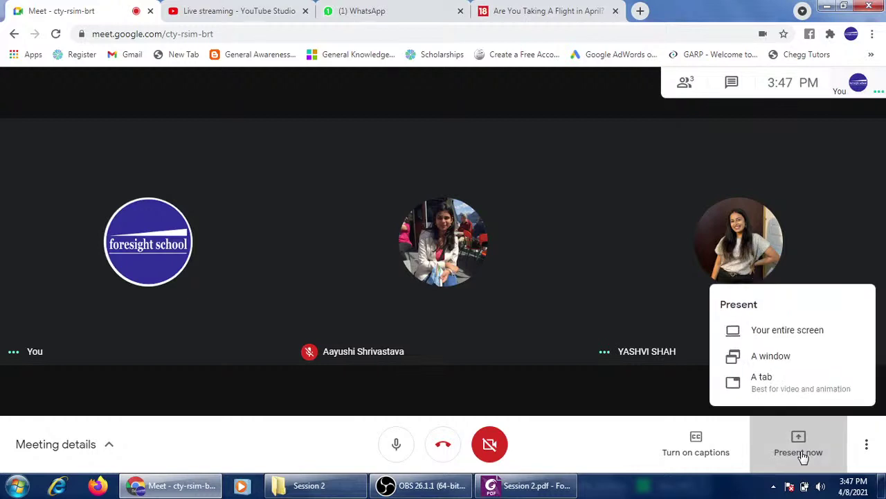
{"action": "left_click", "coordinate": [770, 356]}
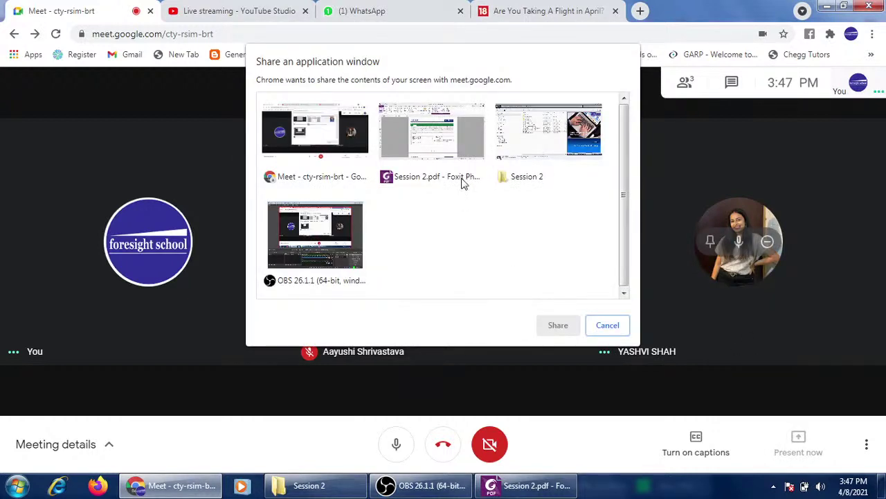
{"action": "left_click", "coordinate": [521, 149]}
{"action": "left_click", "coordinate": [560, 328]}
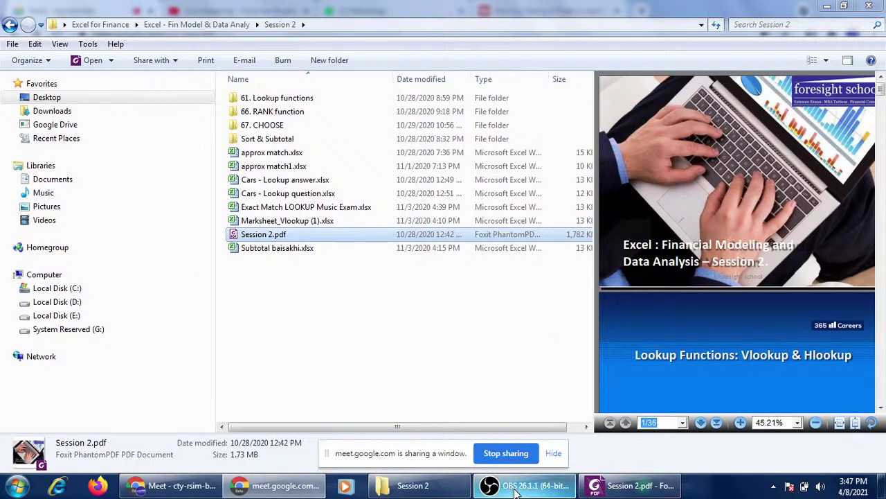
{"action": "mouse_move", "coordinate": [526, 486]}
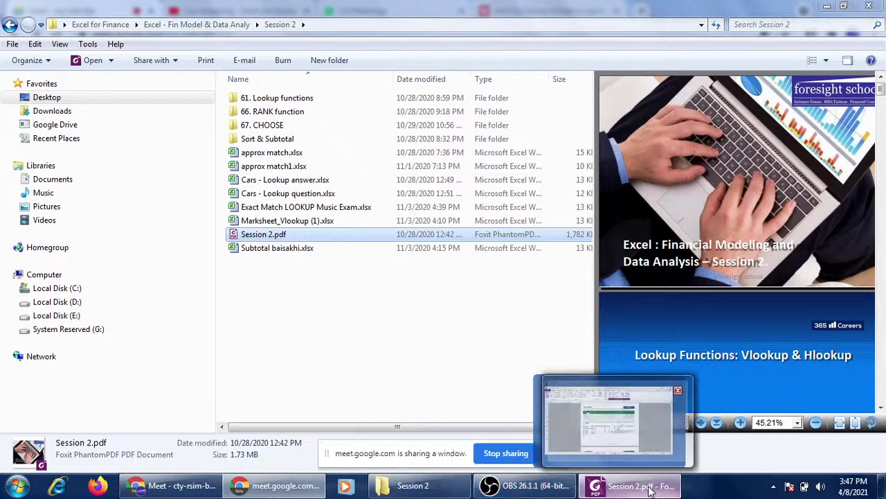
Bring the Session 2 deck forward, dismiss the Meet notice, and zoom to about 94%.
{"action": "left_click", "coordinate": [651, 488]}
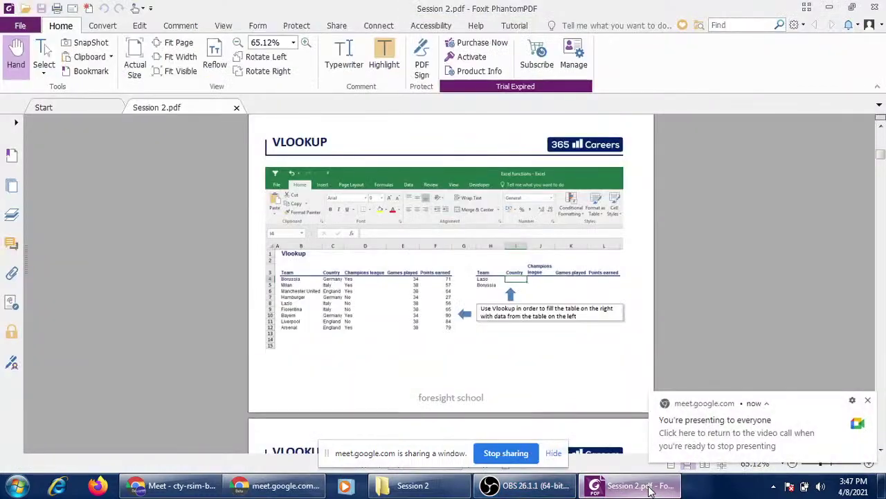
{"action": "left_click", "coordinate": [869, 401]}
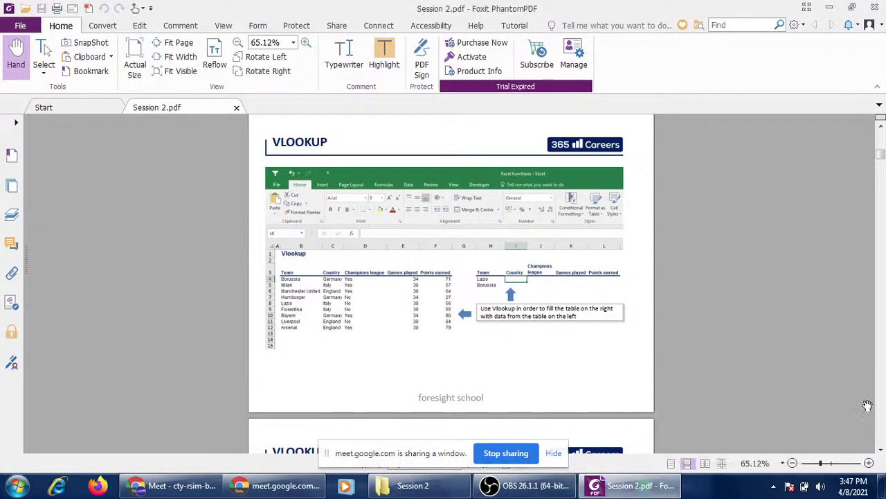
{"action": "left_click", "coordinate": [831, 464]}
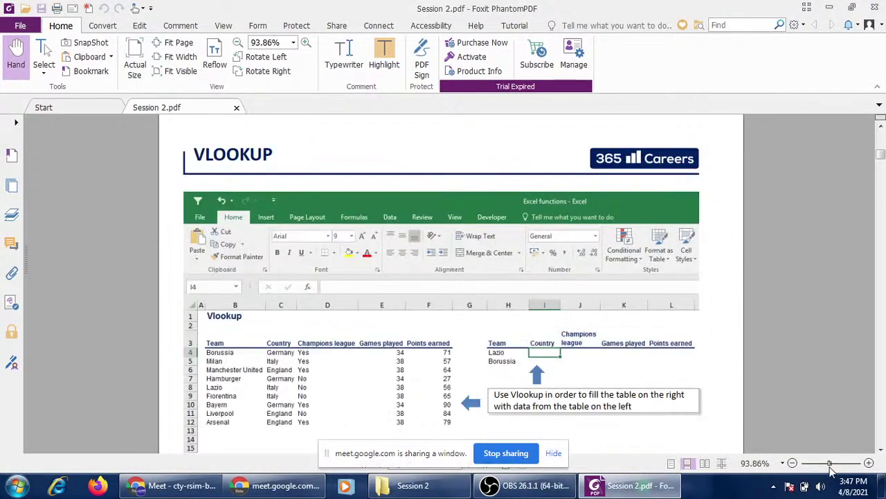
Scroll through the VLOOKUP exercise slide to show its team table and instructions.
{"action": "left_click", "coordinate": [881, 142]}
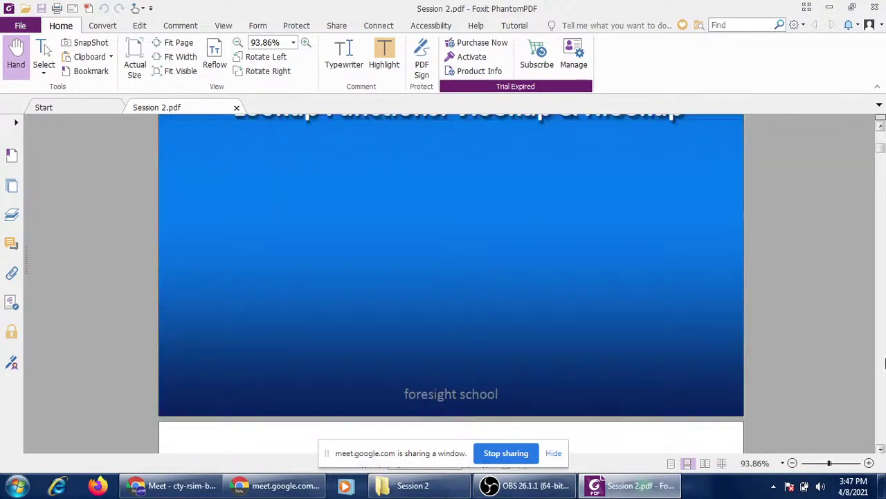
{"action": "left_click", "coordinate": [881, 449]}
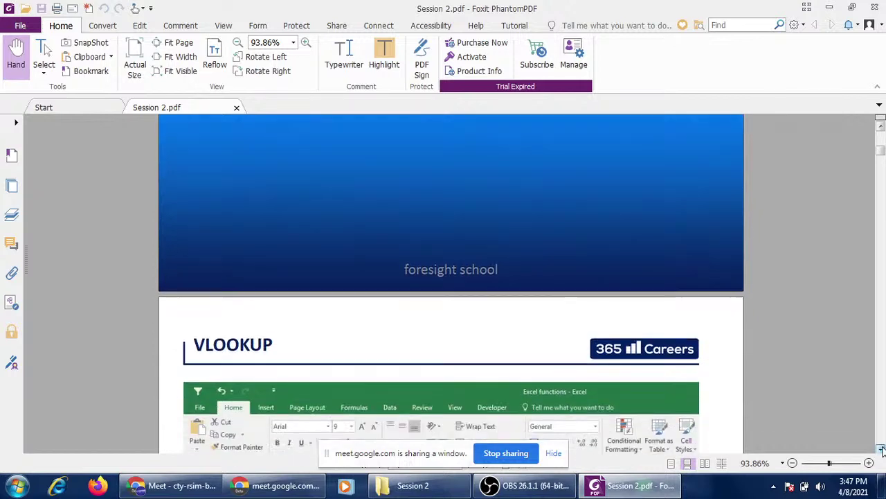
{"action": "left_click", "coordinate": [881, 449]}
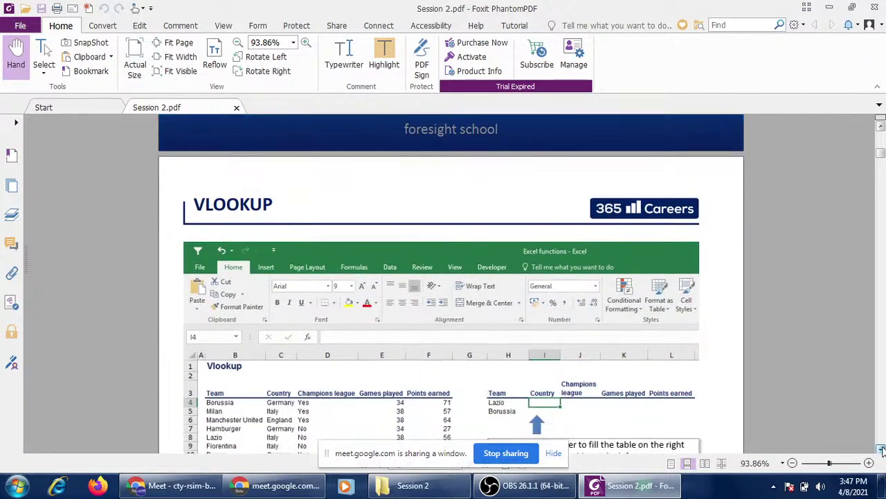
{"action": "left_click", "coordinate": [880, 449]}
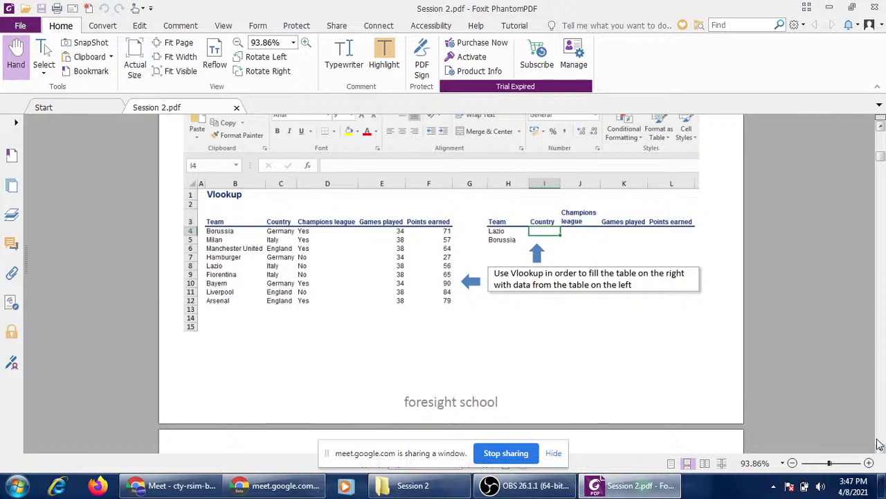
{"action": "left_click", "coordinate": [882, 450]}
{"action": "left_click", "coordinate": [881, 450]}
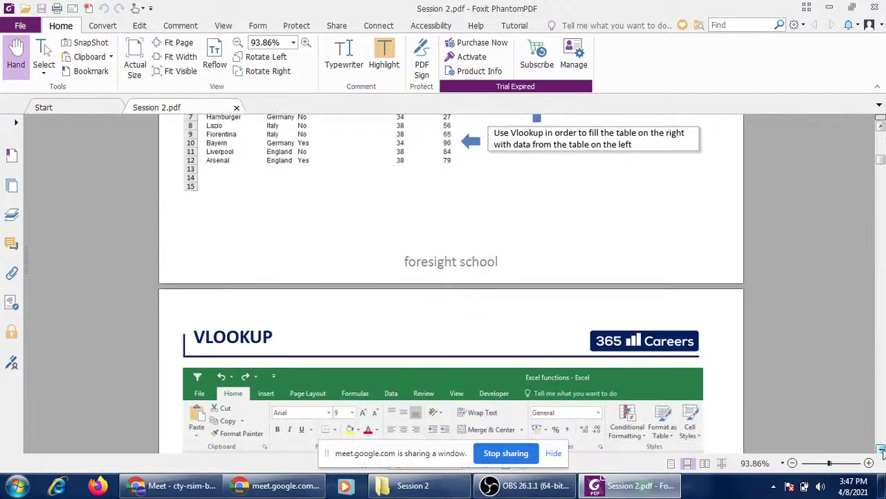
Scroll to the slide with the worked formula =+VLOOKUP(H4;$B$4:$F$12;2;FALSE) returning Italy.
{"action": "left_click", "coordinate": [882, 450]}
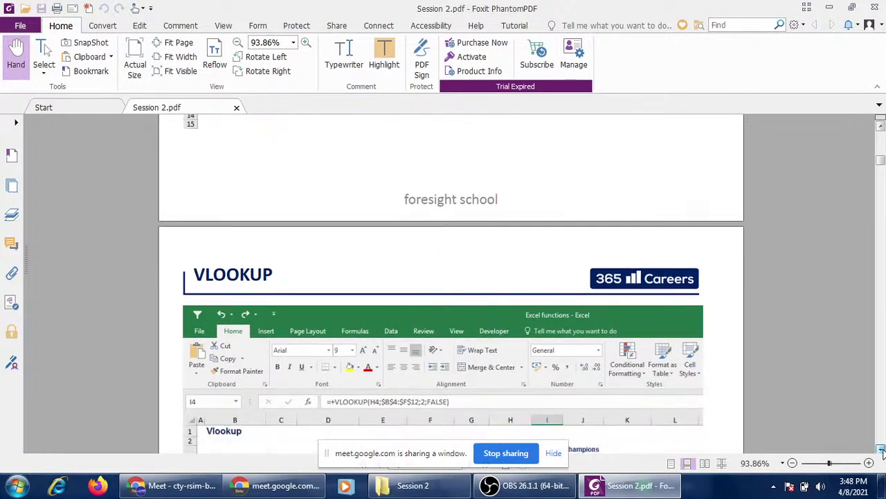
{"action": "left_click", "coordinate": [882, 450]}
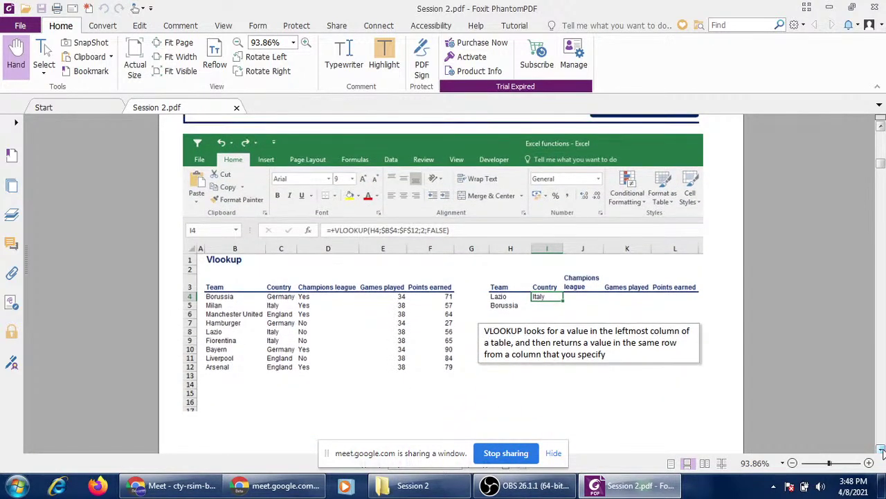
{"action": "left_click", "coordinate": [882, 450]}
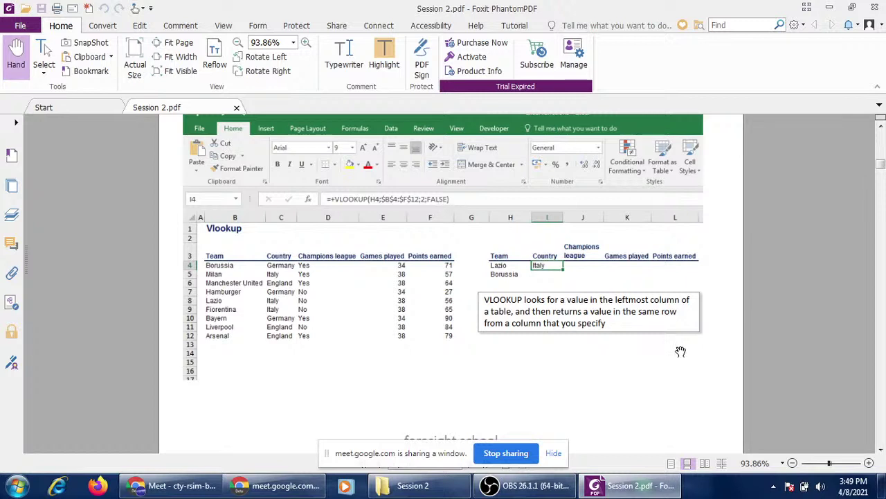
{"action": "left_click", "coordinate": [881, 451]}
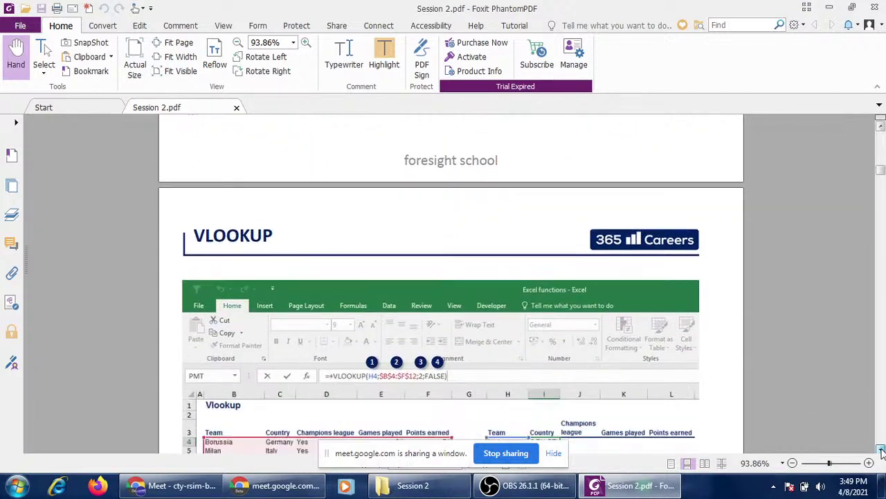
Scroll down until callouts 1–4 explaining each VLOOKUP argument, ending with TRUE/FALSE, are visible.
{"action": "left_click", "coordinate": [882, 451]}
{"action": "left_click", "coordinate": [882, 451]}
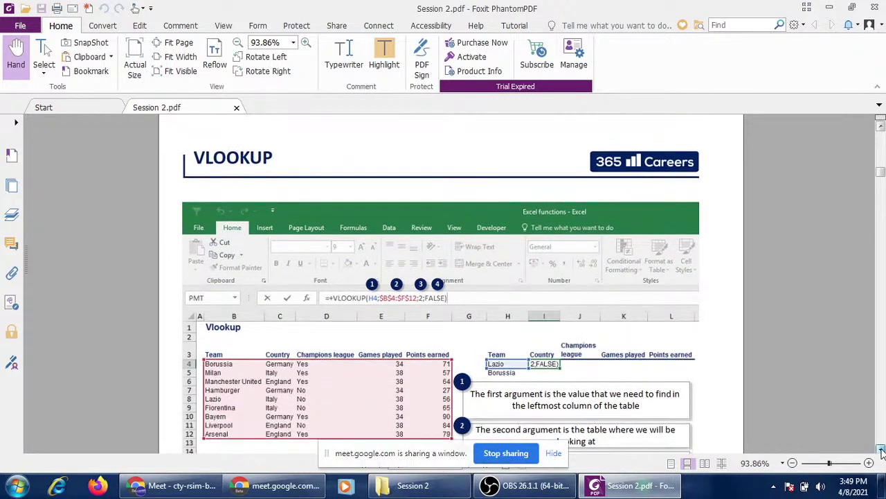
{"action": "left_click", "coordinate": [882, 451]}
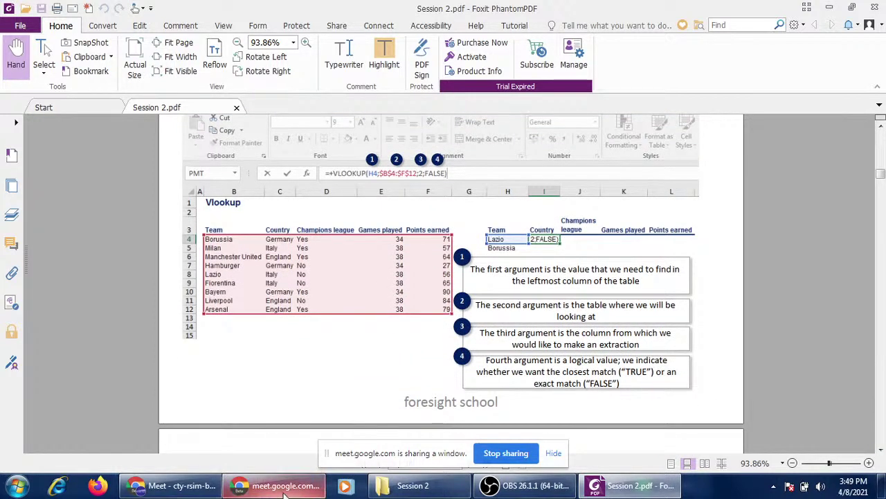
{"action": "mouse_move", "coordinate": [275, 485]}
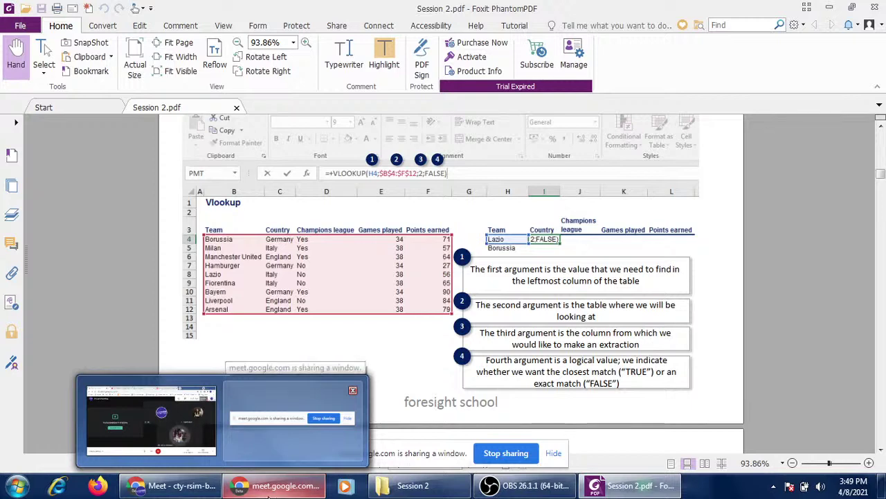
Stop sharing the window, share the entire screen in Meet, and return to the PDF.
{"action": "left_click", "coordinate": [207, 494]}
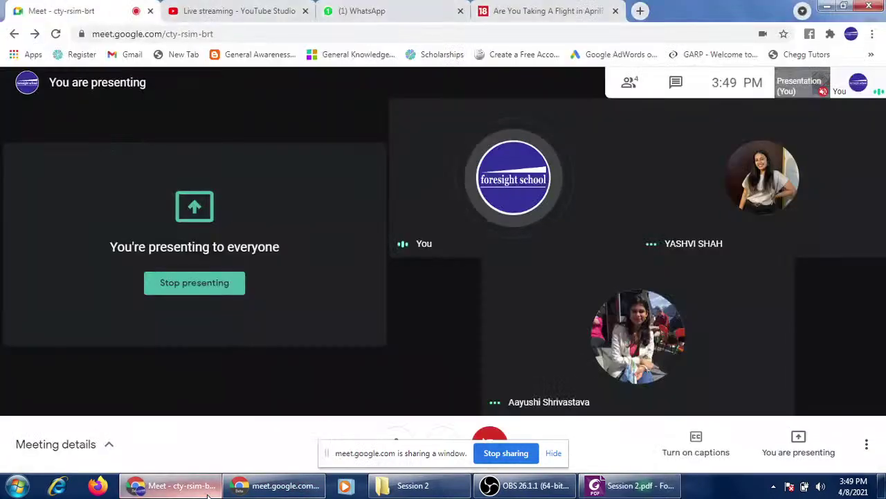
{"action": "left_click", "coordinate": [509, 455]}
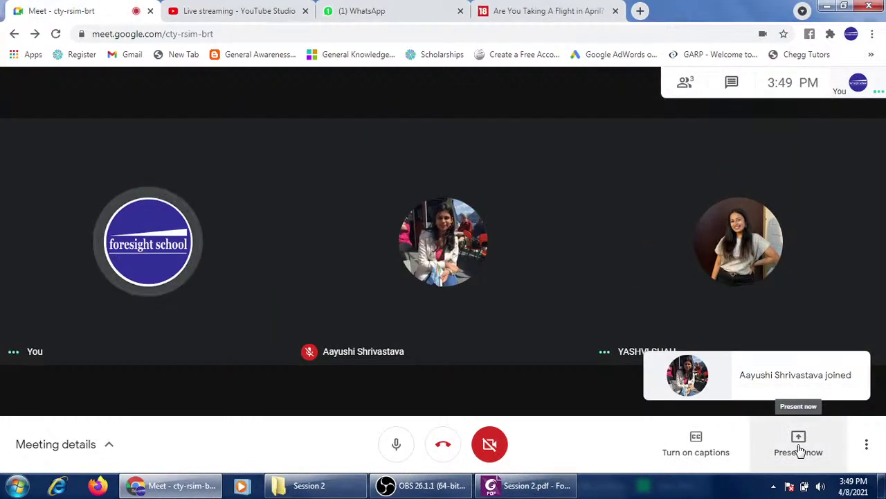
{"action": "left_click", "coordinate": [800, 450]}
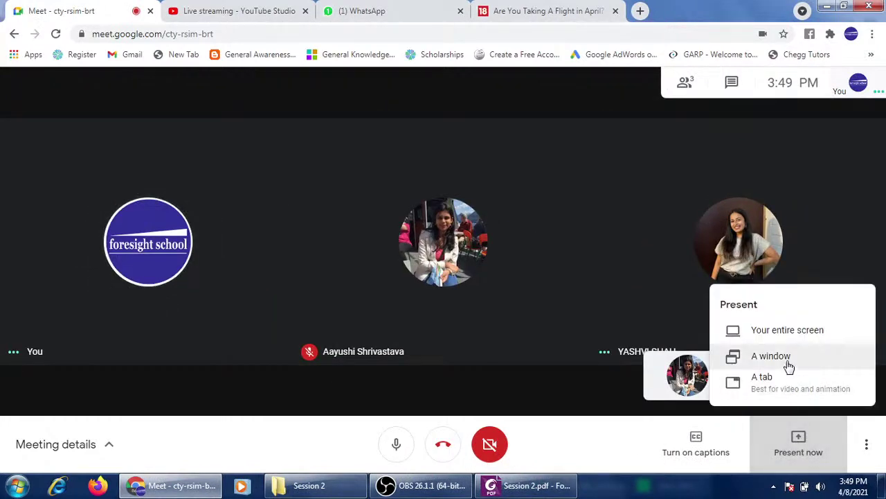
{"action": "left_click", "coordinate": [792, 331]}
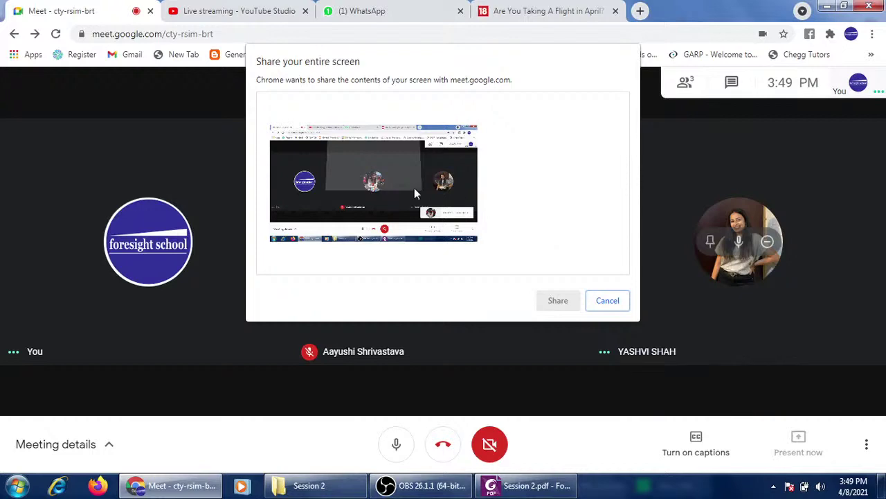
{"action": "left_click", "coordinate": [414, 188]}
{"action": "left_click", "coordinate": [557, 302]}
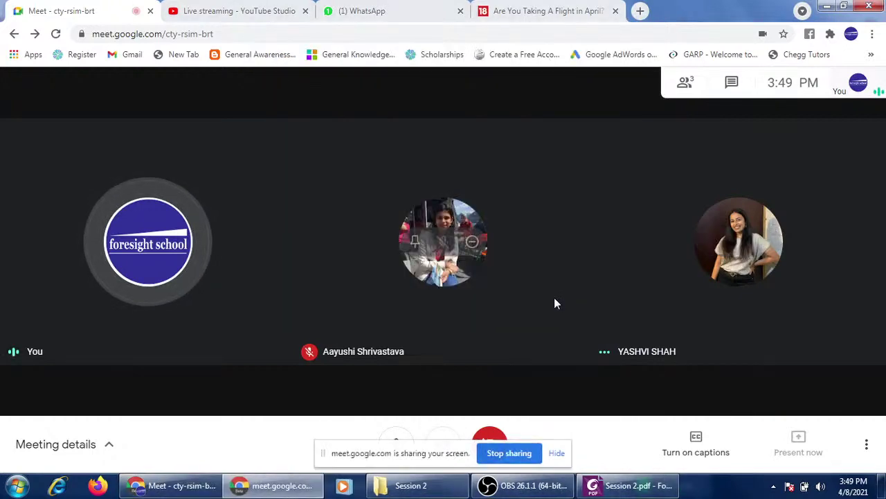
{"action": "left_click", "coordinate": [616, 488]}
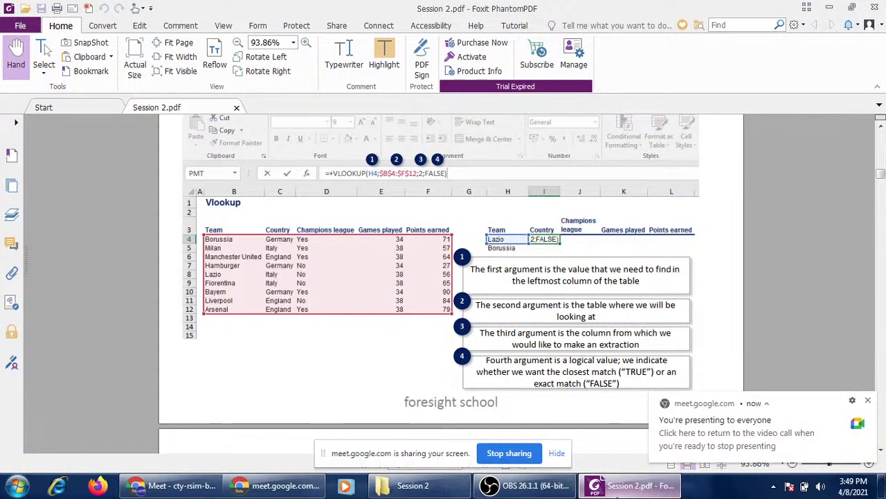
Dismiss the Meet notice, hide the sharing bar, and show the fourth argument explanation.
{"action": "left_click", "coordinate": [869, 401]}
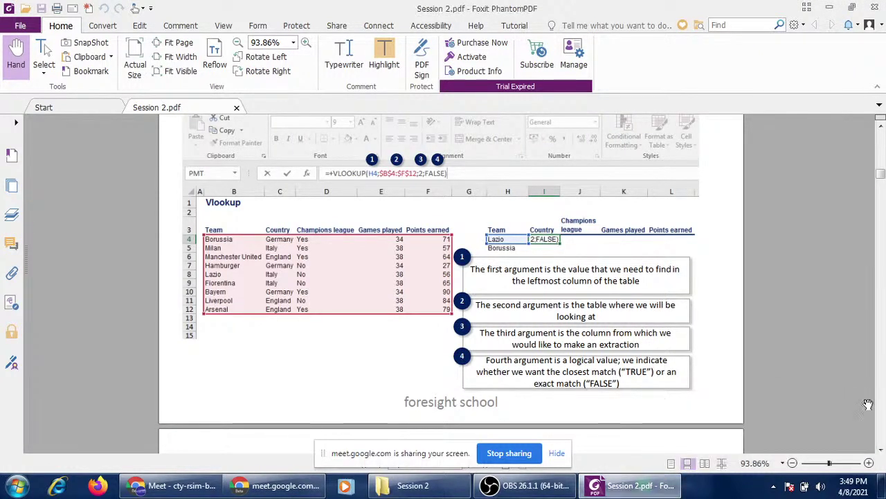
{"action": "left_click", "coordinate": [882, 128]}
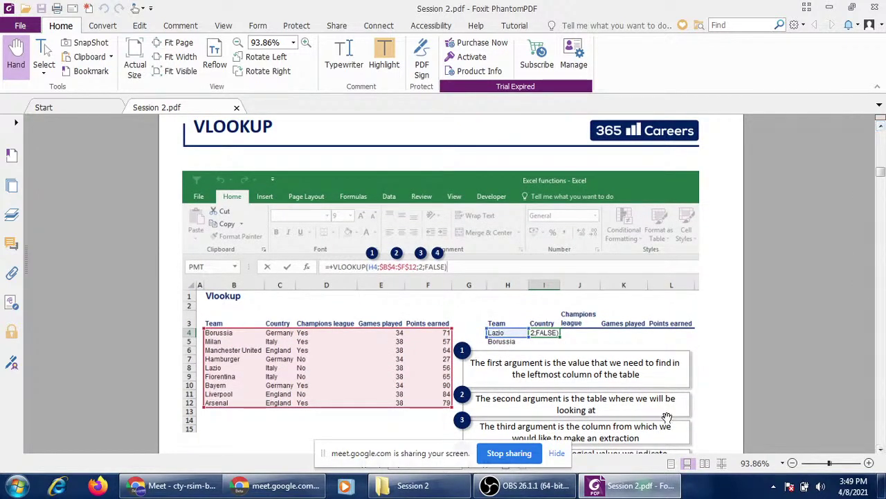
{"action": "left_click", "coordinate": [557, 454]}
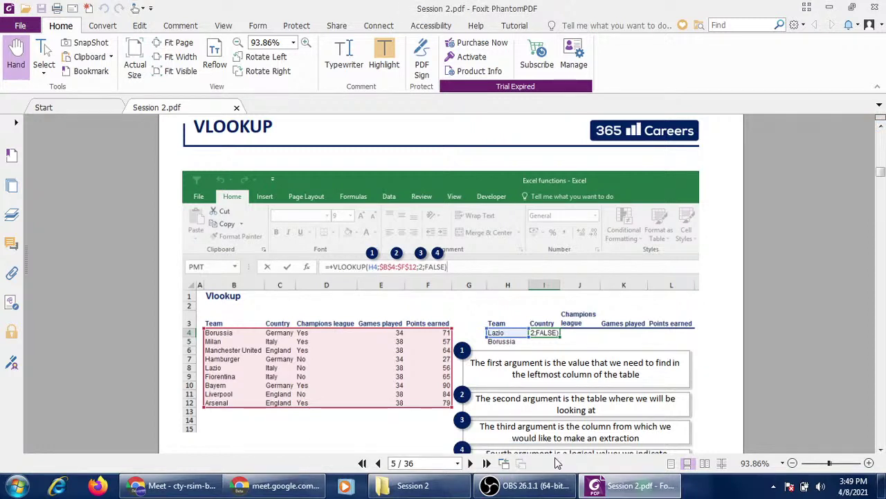
{"action": "left_click", "coordinate": [881, 449]}
{"action": "left_click", "coordinate": [881, 450]}
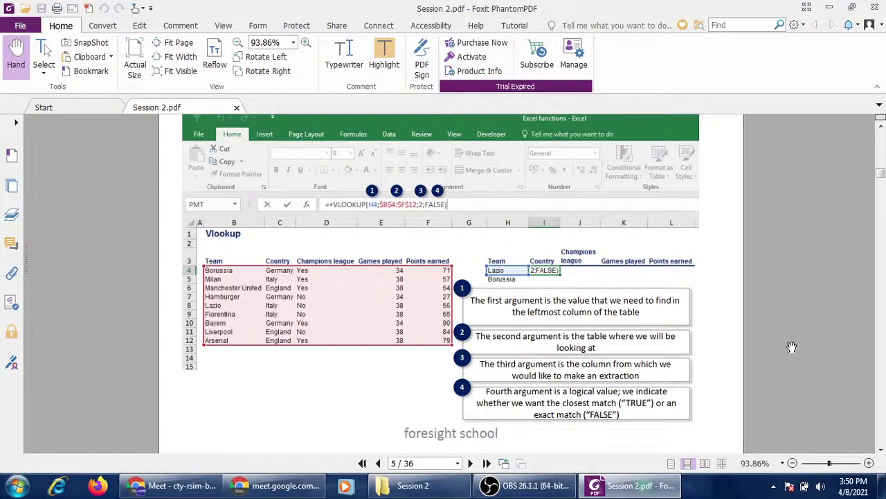
Scroll to the worked VLOOKUP example on page 6, then switch to the Session 2 folder.
{"action": "left_click", "coordinate": [881, 451]}
{"action": "left_click", "coordinate": [881, 451]}
{"action": "left_click", "coordinate": [881, 451]}
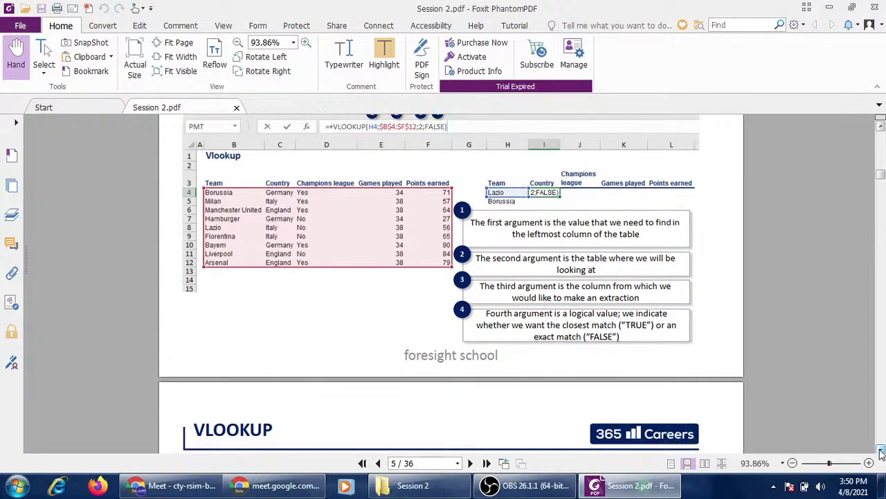
{"action": "left_click", "coordinate": [881, 452]}
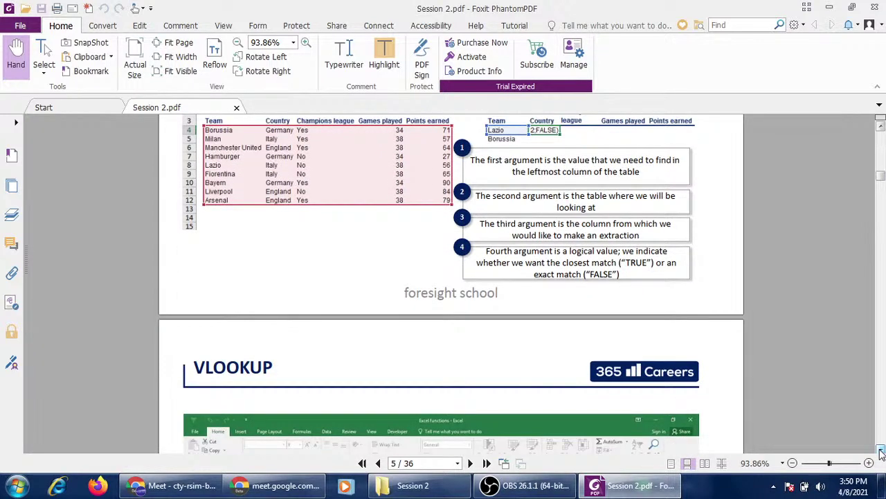
{"action": "left_click", "coordinate": [881, 452]}
{"action": "left_click", "coordinate": [880, 452]}
{"action": "left_click", "coordinate": [881, 452]}
{"action": "left_click", "coordinate": [881, 452]}
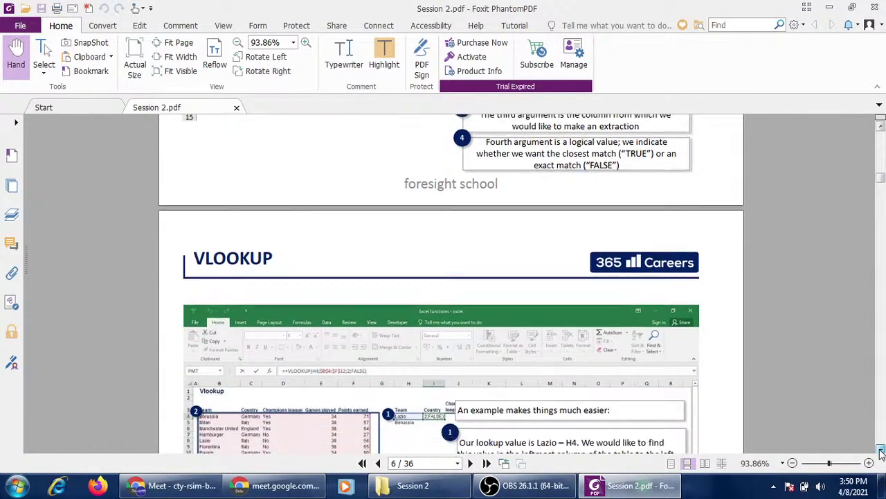
{"action": "left_click", "coordinate": [880, 452]}
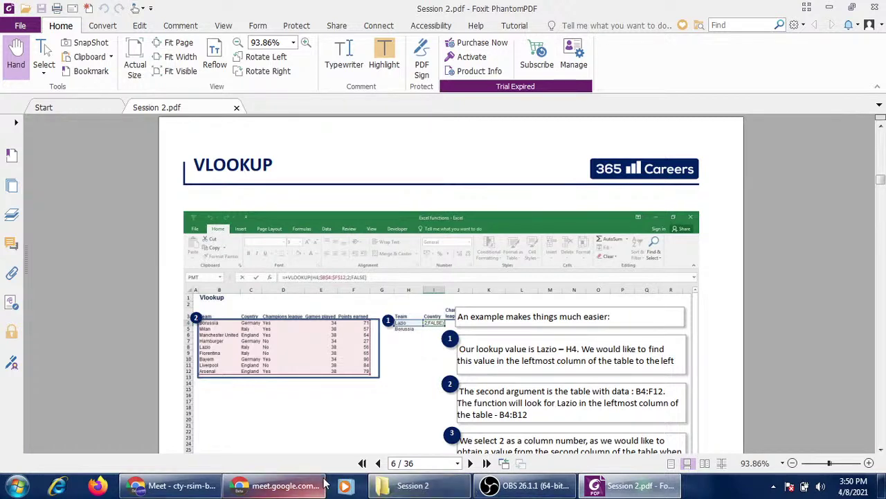
{"action": "left_click", "coordinate": [391, 492]}
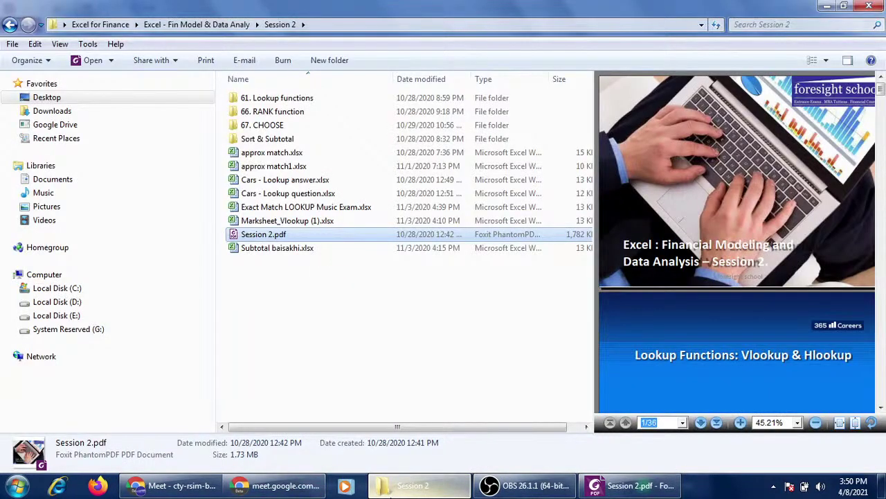
Open 61. Vlookup-Hlookup- Lecture - Unsolved.xlsx from the 61. Lookup functions folder.
{"action": "double_click", "coordinate": [313, 101]}
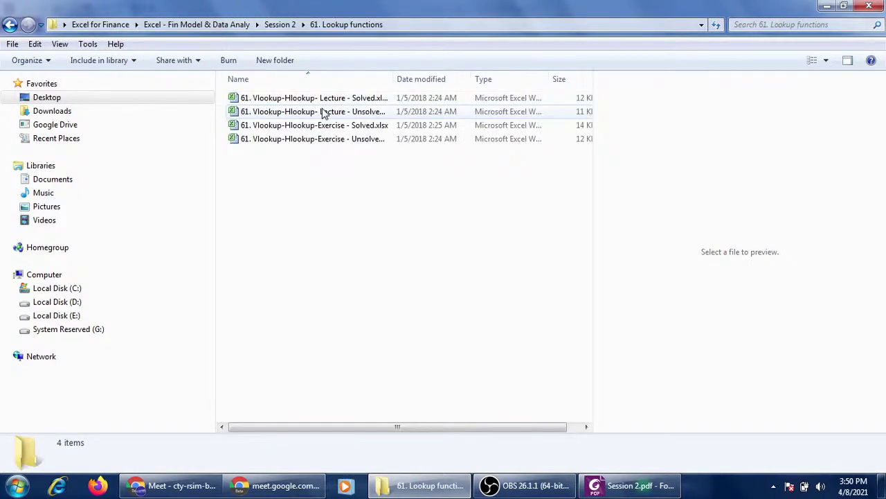
{"action": "mouse_move", "coordinate": [313, 111]}
{"action": "double_click", "coordinate": [322, 113]}
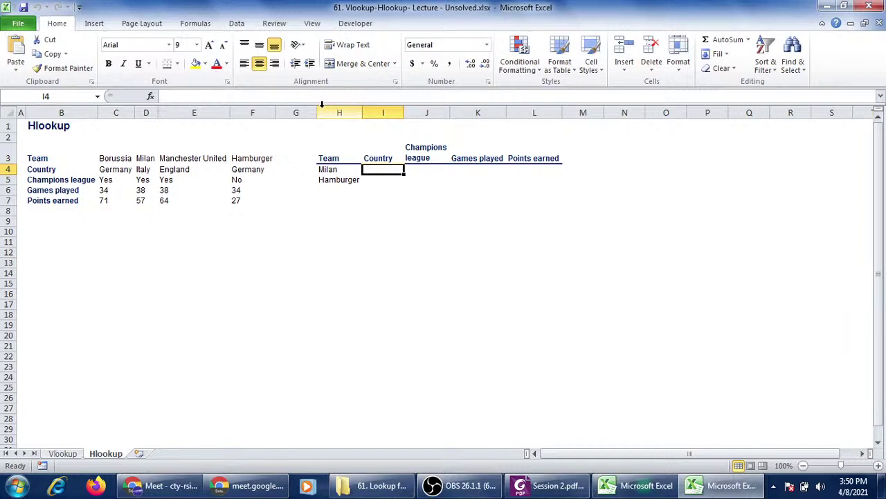
Switch to the Vlookup sheet showing the team table and the Lazio/Borussia lookup area.
{"action": "left_click", "coordinate": [70, 454]}
{"action": "left_click", "coordinate": [377, 322]}
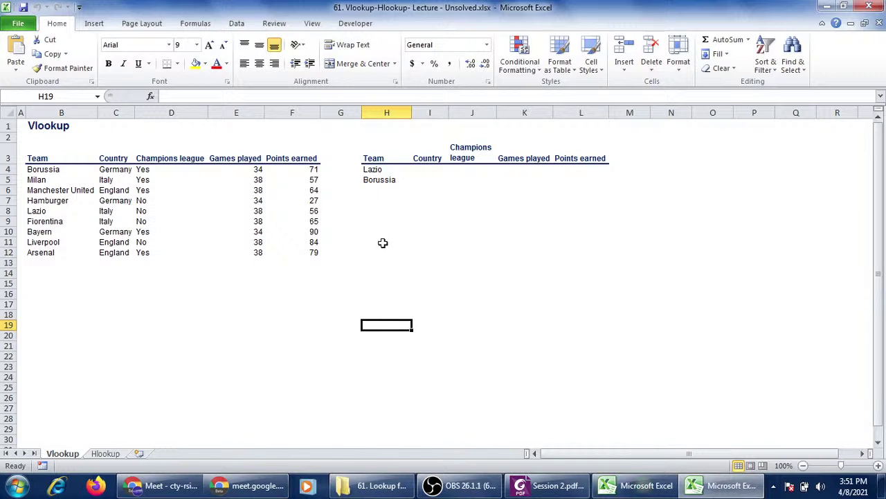
Start a VLOOKUP in I4 using Lazio in H4 as the lookup value and table B4:F12.
{"action": "left_click", "coordinate": [431, 170]}
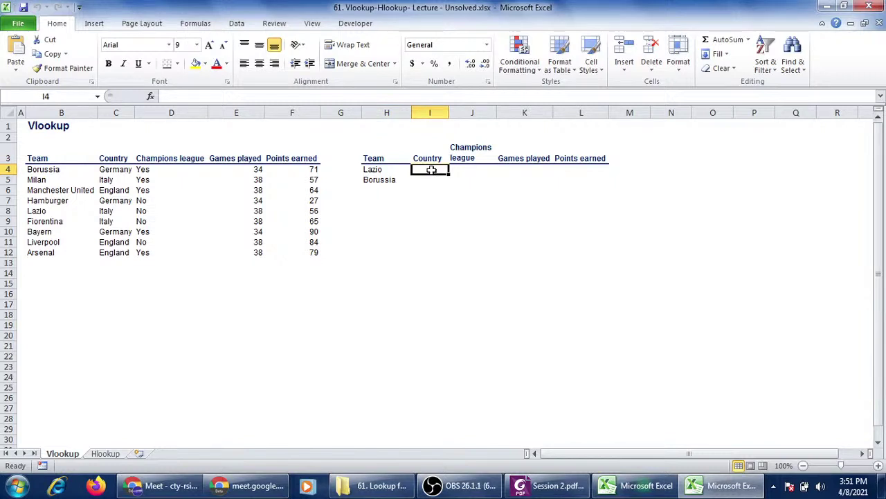
{"action": "type", "text": "="}
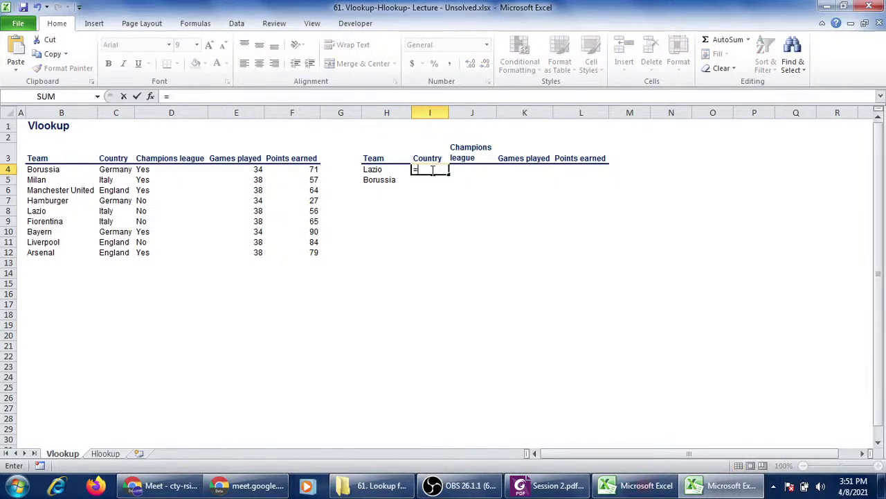
{"action": "type", "text": "vlook"}
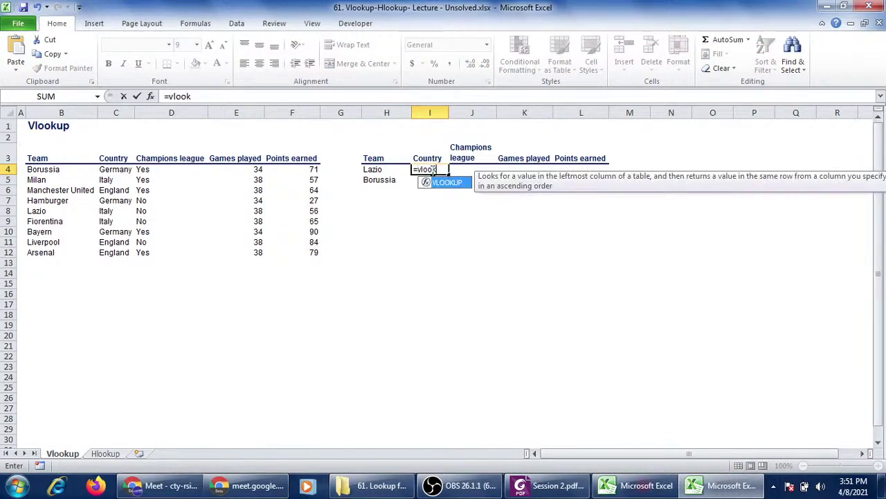
{"action": "type", "text": "up("}
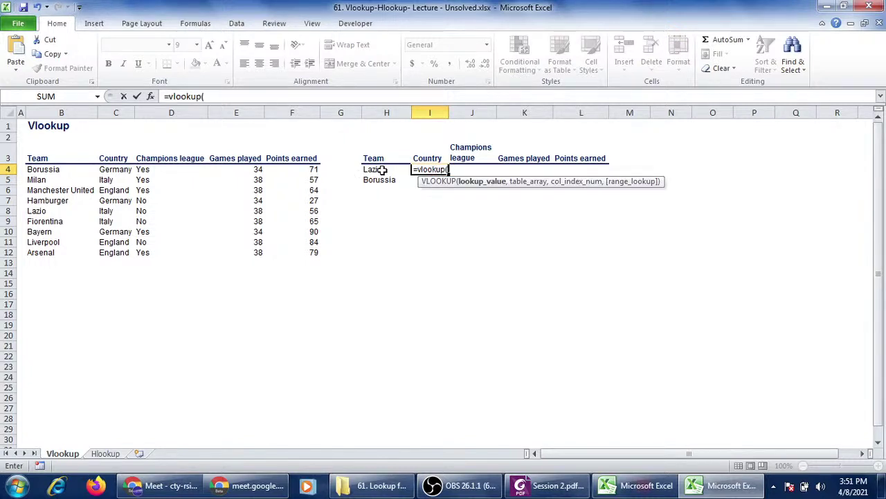
{"action": "left_click", "coordinate": [382, 170]}
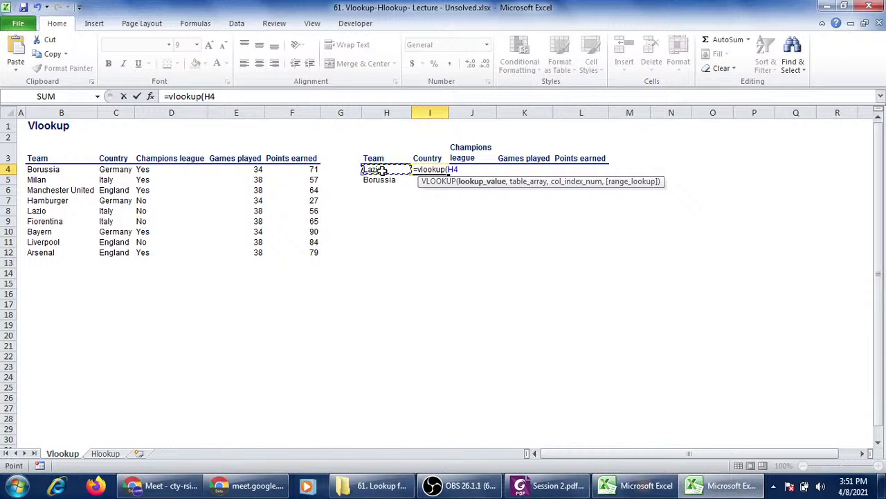
{"action": "type", "text": ","}
{"action": "left_click", "coordinate": [52, 169]}
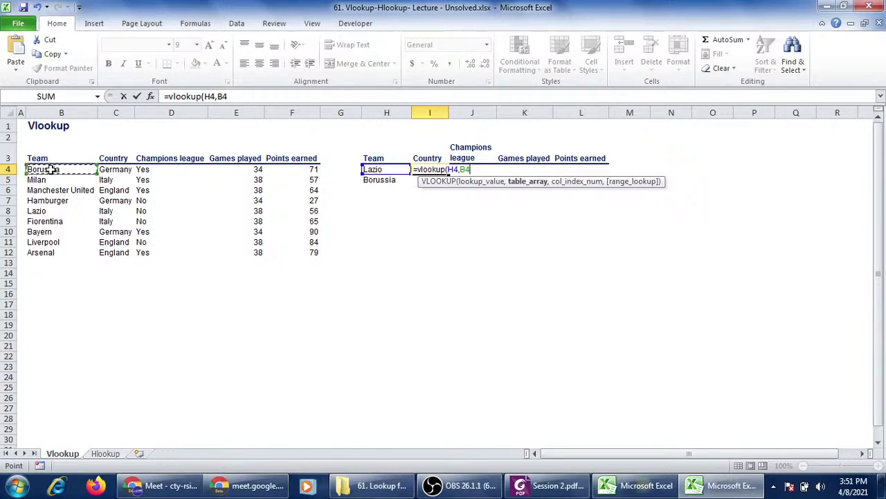
{"action": "key", "text": "ctrl+shift+Right"}
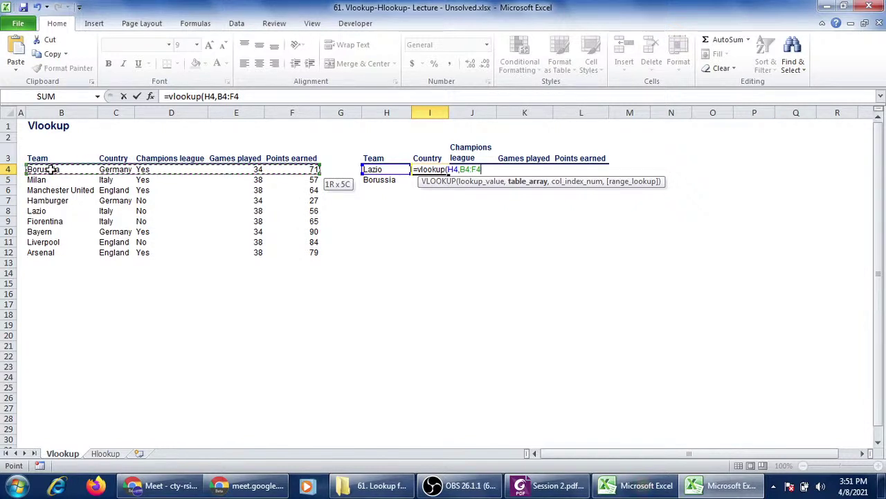
{"action": "key", "text": "ctrl+shift+Down"}
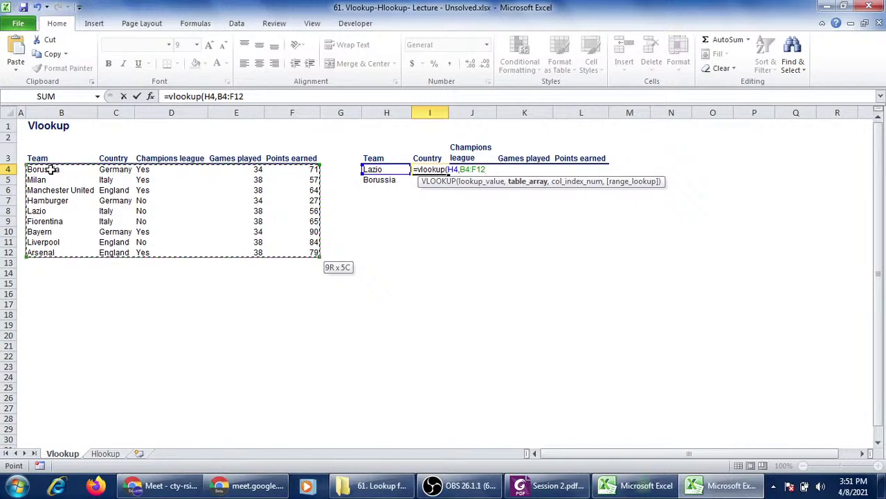
{"action": "type", "text": ","}
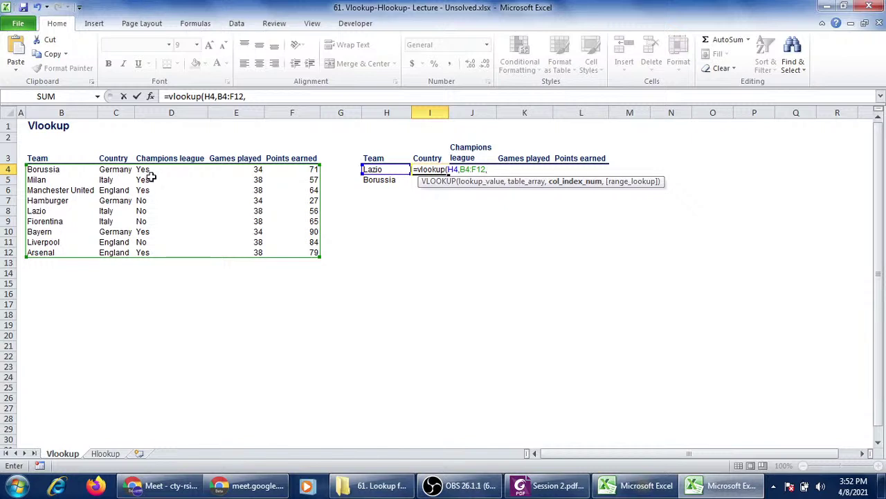
Finish the formula with column index 2 and exact match FALSE, returning Italy.
{"action": "left_click", "coordinate": [250, 97]}
{"action": "type", "text": "2"}
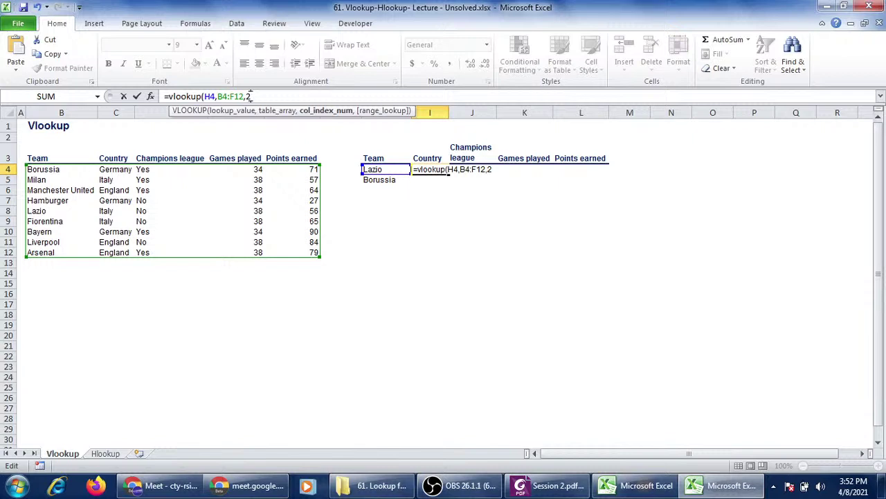
{"action": "type", "text": ","}
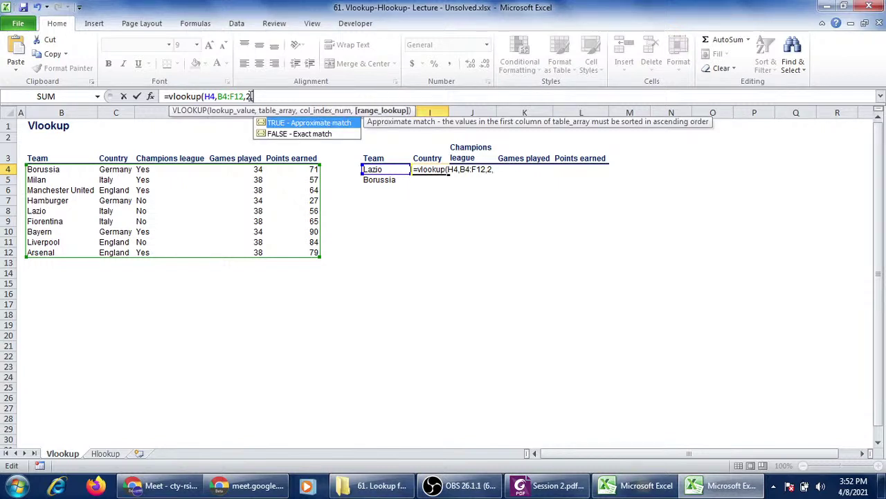
{"action": "double_click", "coordinate": [279, 135]}
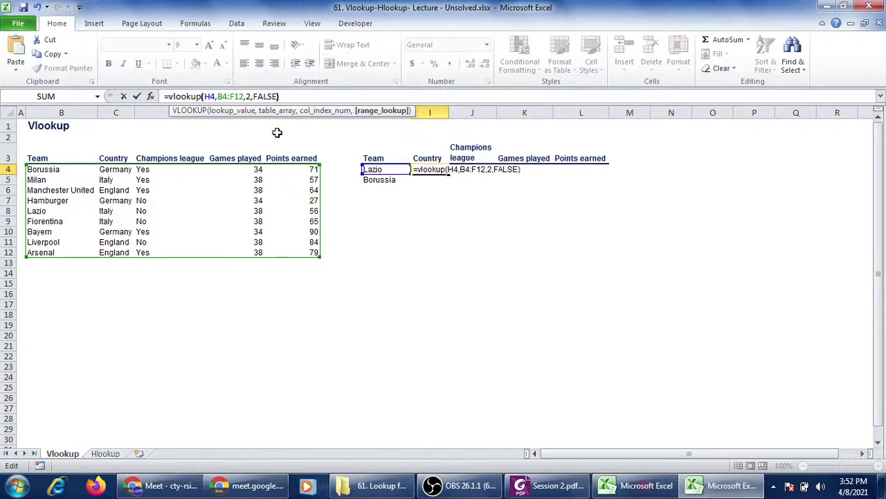
{"action": "type", "text": ")"}
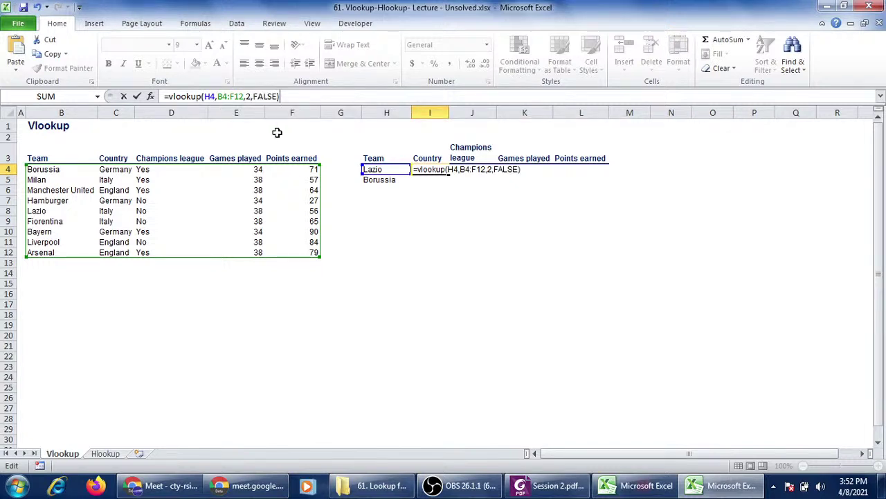
{"action": "key", "text": "Return"}
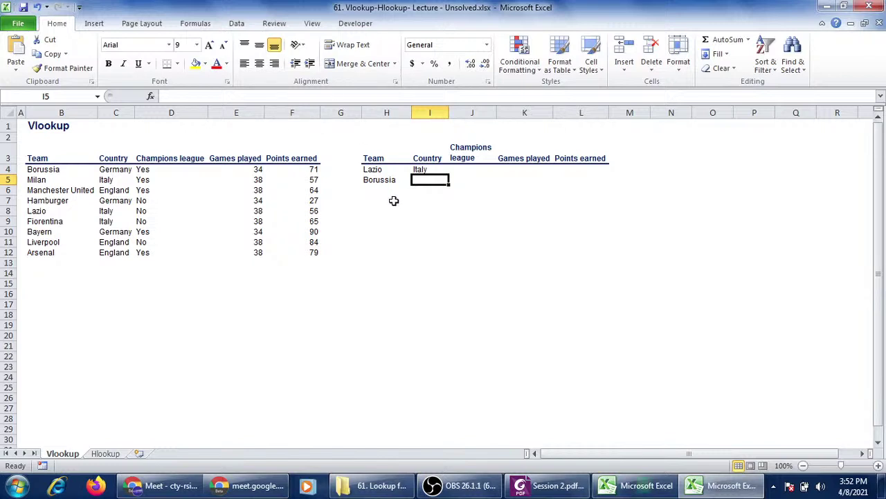
Lock the table range in I4's formula to $B$4:$F$12.
{"action": "left_click", "coordinate": [430, 169]}
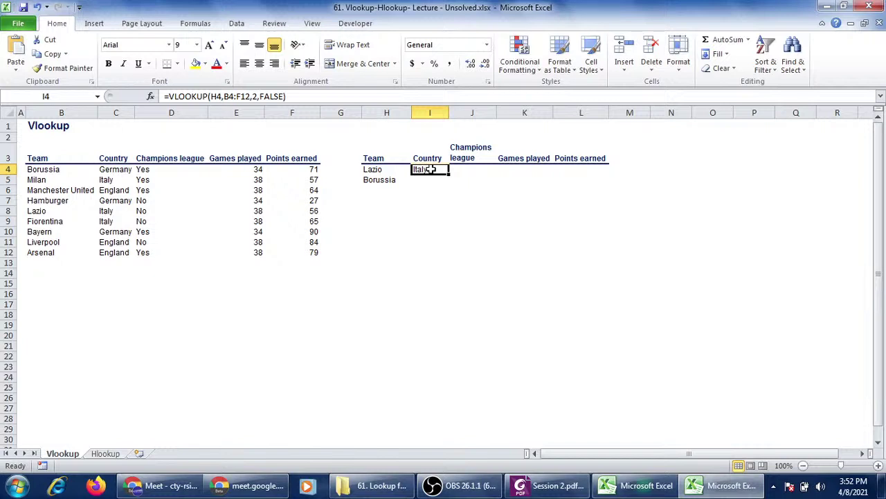
{"action": "left_click", "coordinate": [225, 96]}
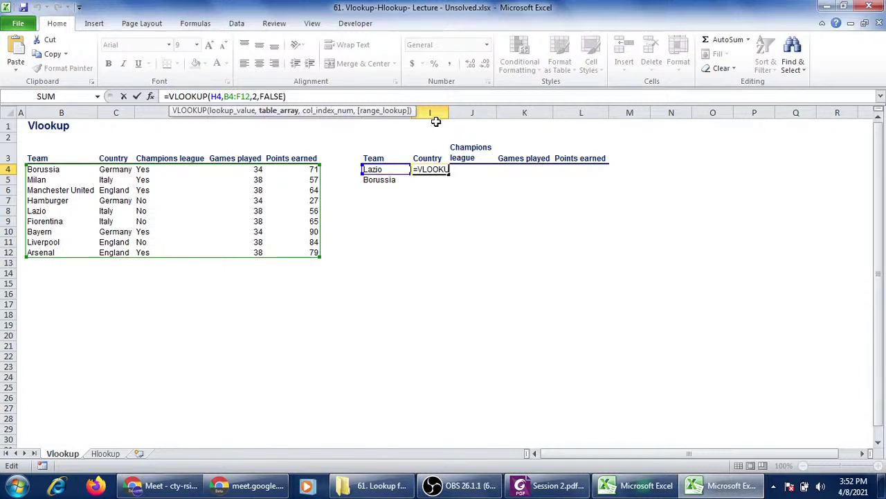
{"action": "type", "text": "$"}
{"action": "key", "text": "Right"}
{"action": "type", "text": "$"}
{"action": "key", "text": "Right"}
{"action": "key", "text": "Right"}
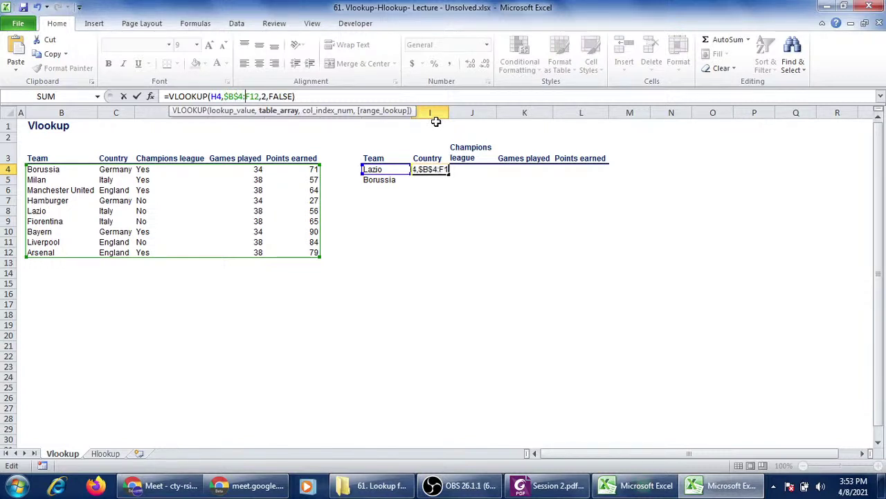
{"action": "type", "text": "$"}
{"action": "key", "text": "Right"}
{"action": "type", "text": "$"}
{"action": "key", "text": "Return"}
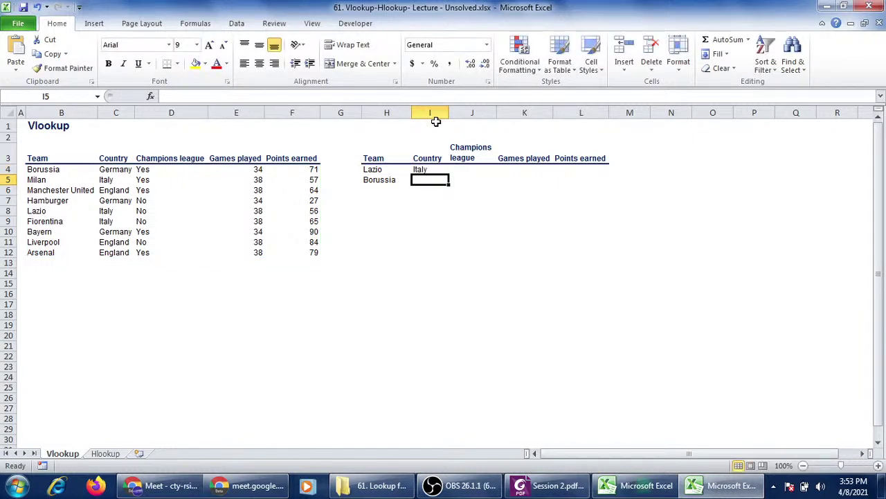
Fill the lookup down to I5 so Borussia shows Germany, and review its formula.
{"action": "key", "text": "ctrl+d"}
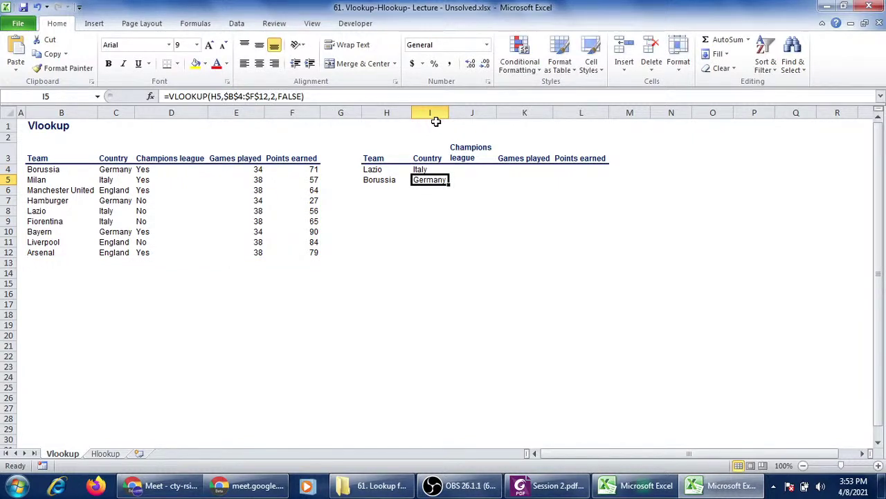
{"action": "left_click", "coordinate": [451, 209]}
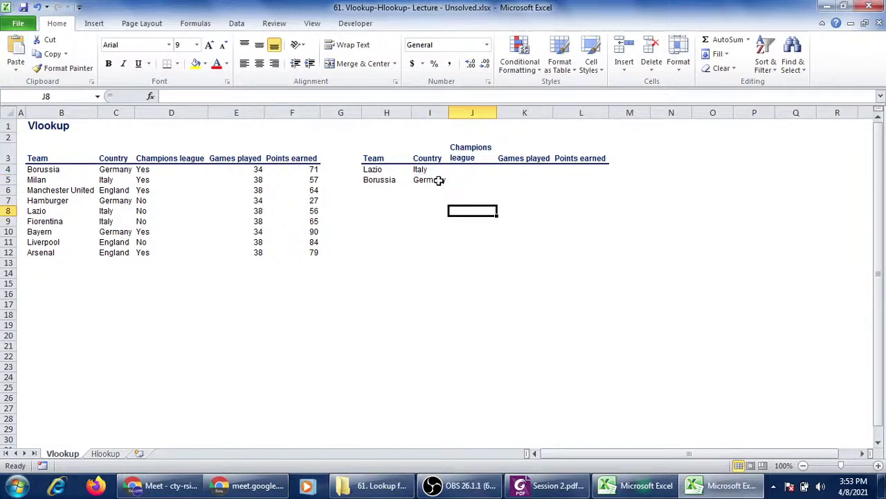
{"action": "double_click", "coordinate": [439, 180]}
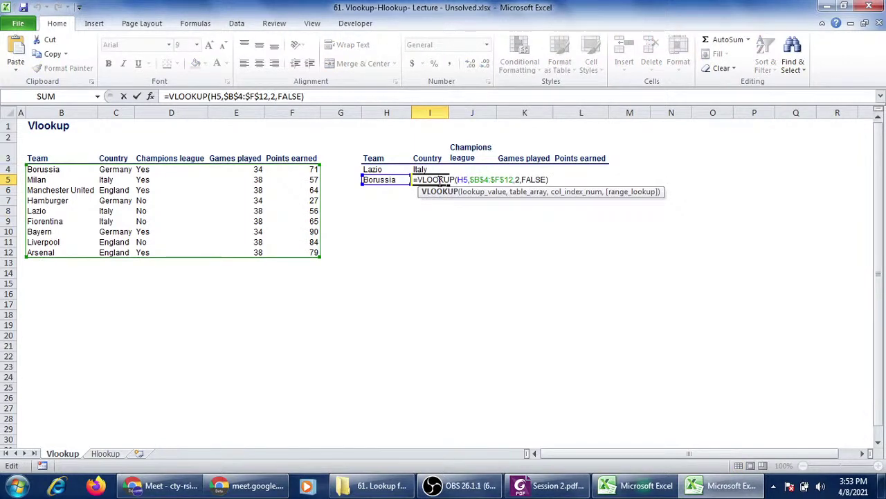
{"action": "key", "text": "Escape"}
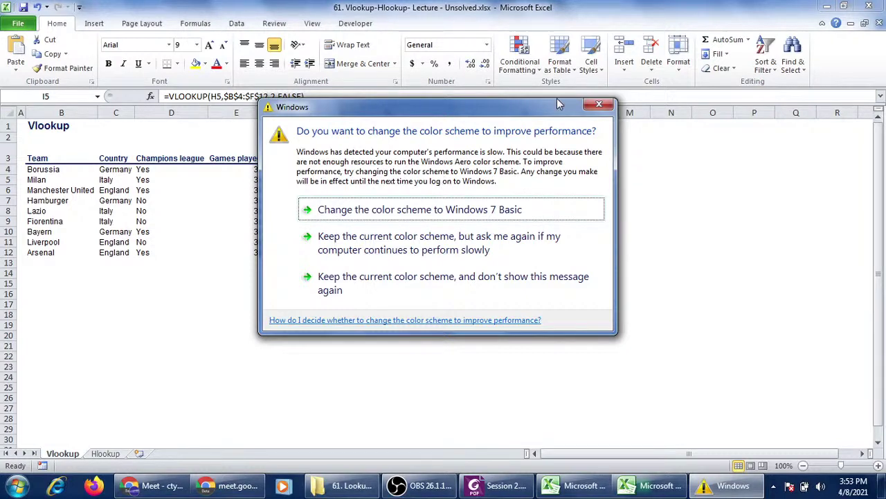
Dismiss the Windows colour-scheme prompt and check Lazio's country formula in I4.
{"action": "left_click", "coordinate": [599, 105]}
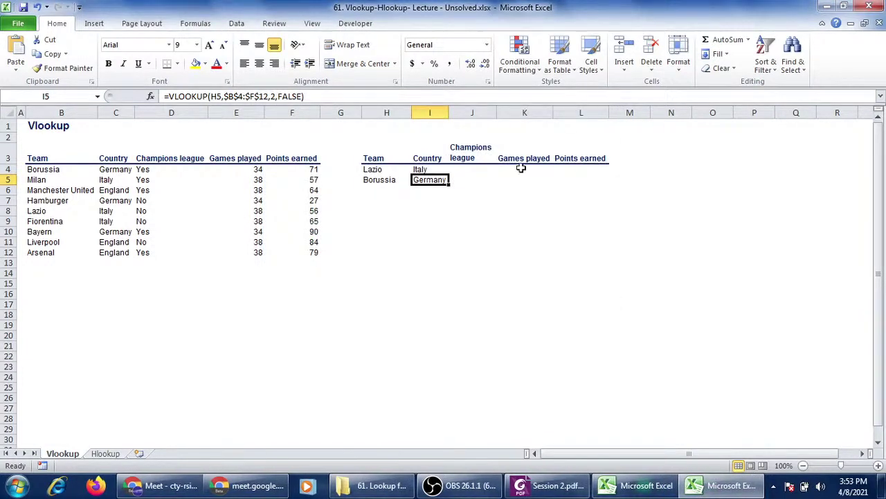
{"action": "left_click", "coordinate": [482, 172]}
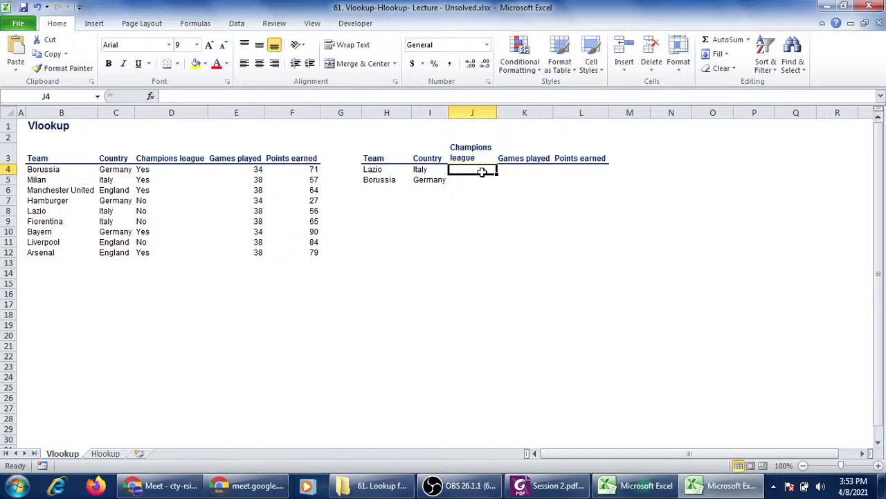
{"action": "left_click", "coordinate": [430, 169]}
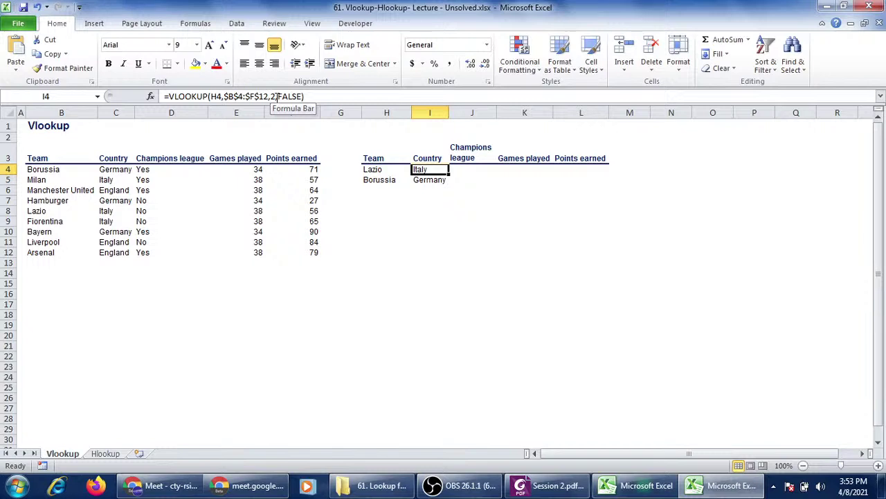
Change the lookup value in I4's formula from H4 to column-locked $H4.
{"action": "left_click", "coordinate": [444, 180]}
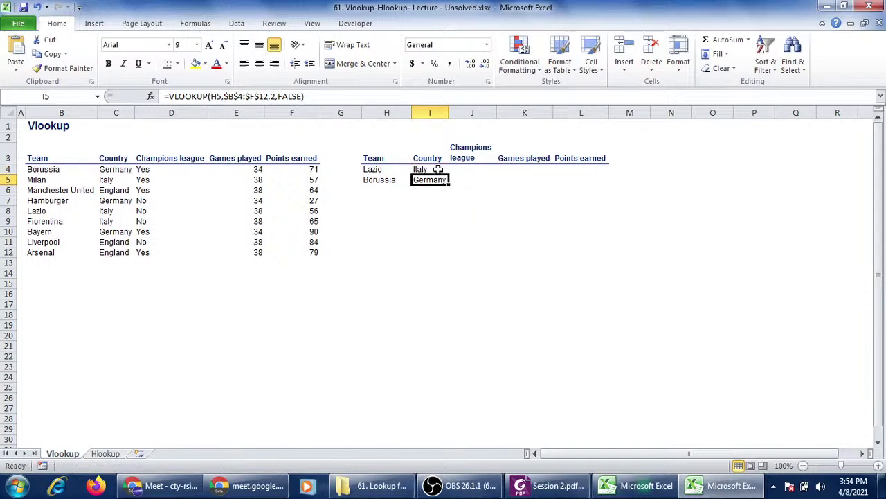
{"action": "left_click", "coordinate": [438, 170]}
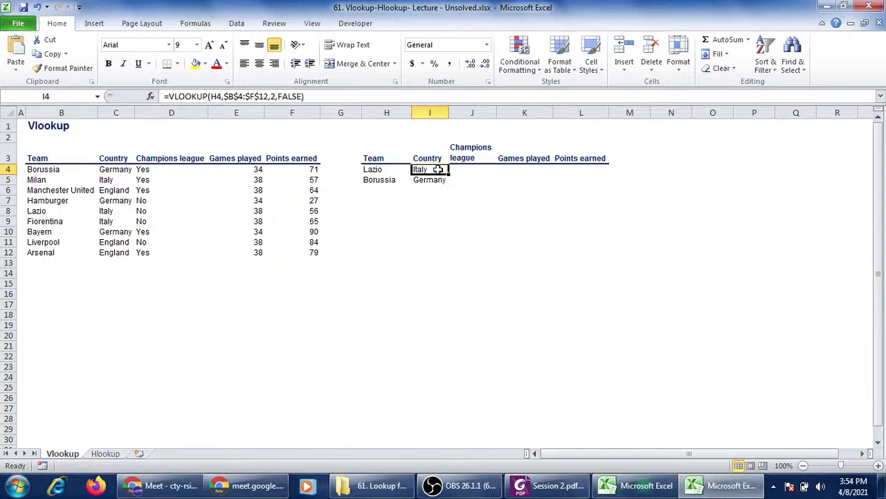
{"action": "left_click", "coordinate": [213, 96]}
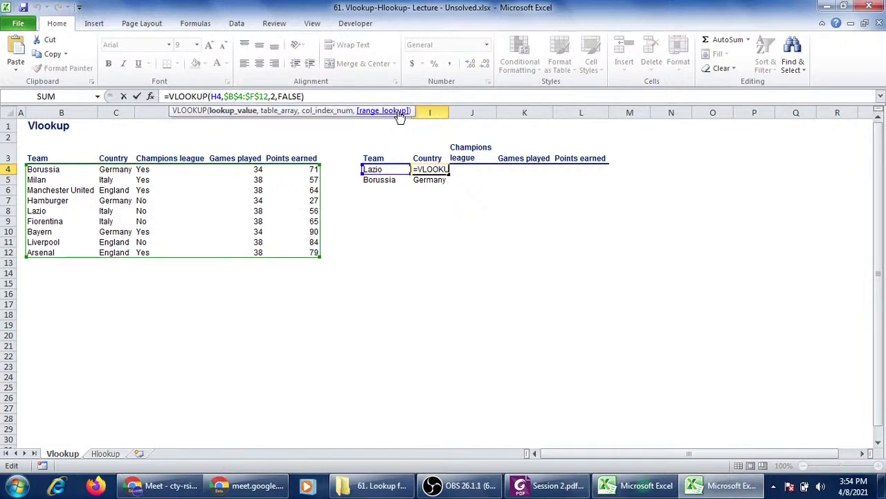
{"action": "key", "text": "Right"}
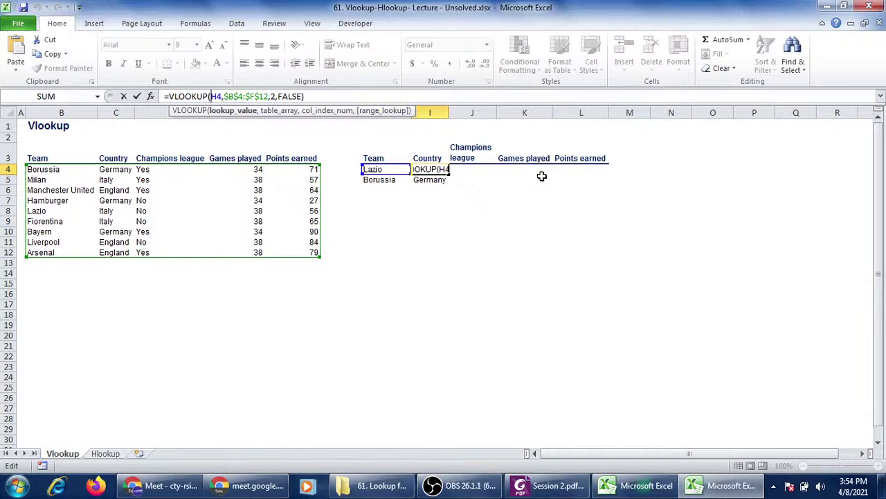
{"action": "type", "text": "$"}
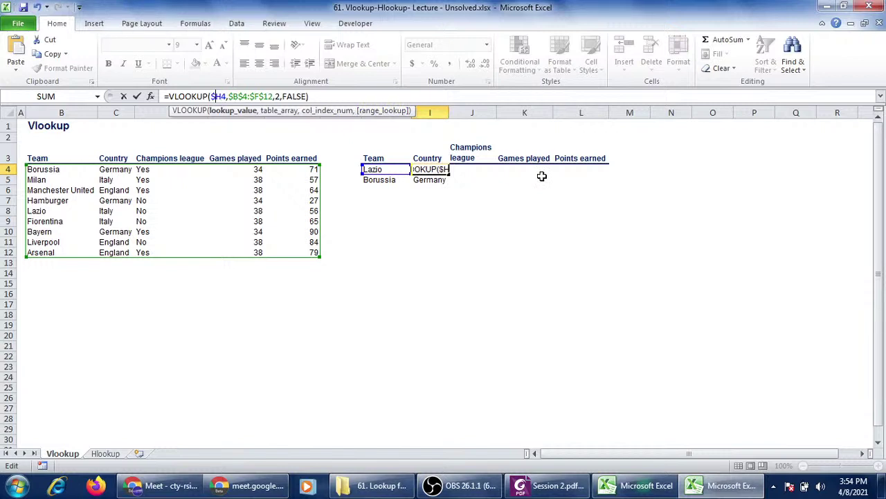
{"action": "key", "text": "Return"}
{"action": "left_click", "coordinate": [428, 171]}
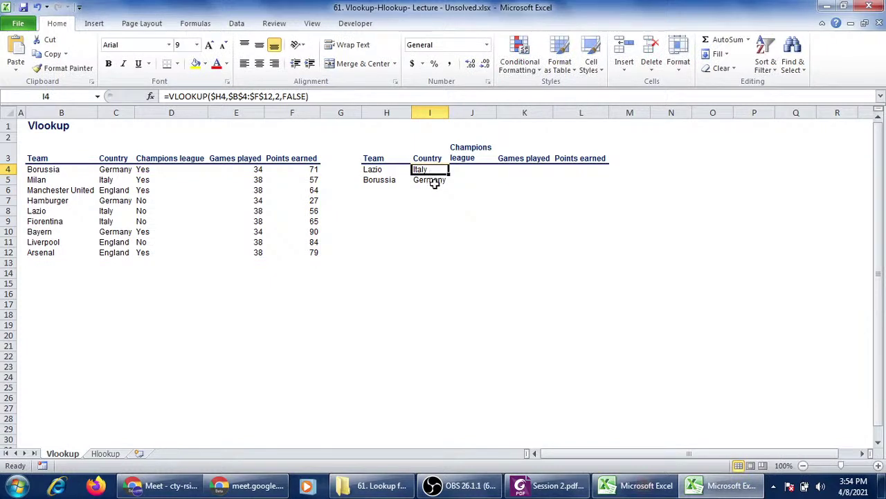
{"action": "left_click", "coordinate": [435, 180]}
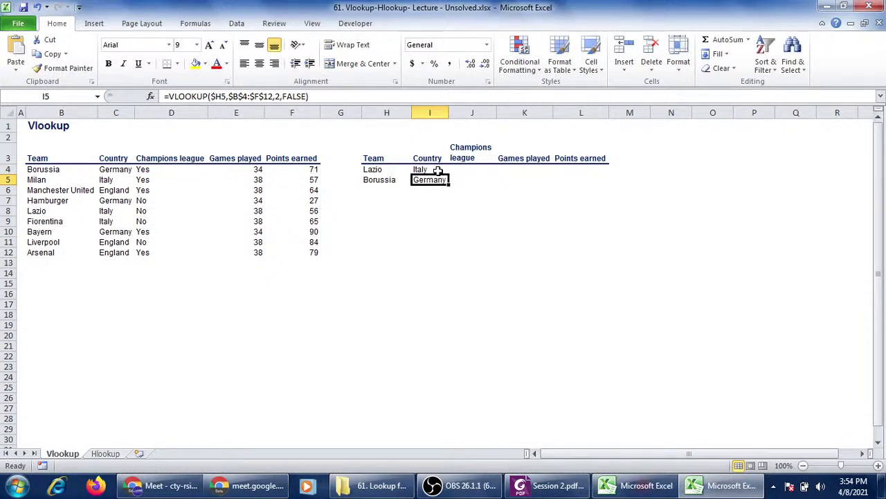
{"action": "left_click", "coordinate": [440, 171]}
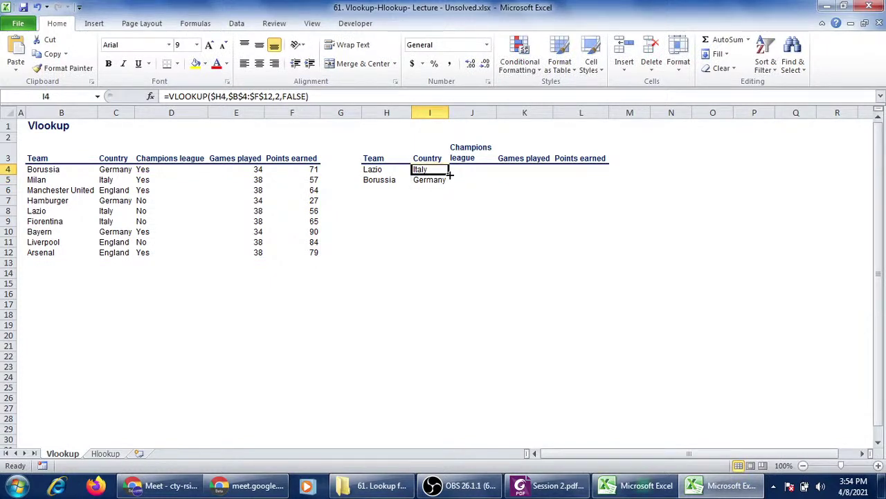
Copy Lazio's lookup across to L4 and set Champions league's column index to 3.
{"action": "left_click_drag", "start_coordinate": [450, 175], "coordinate": [584, 179]}
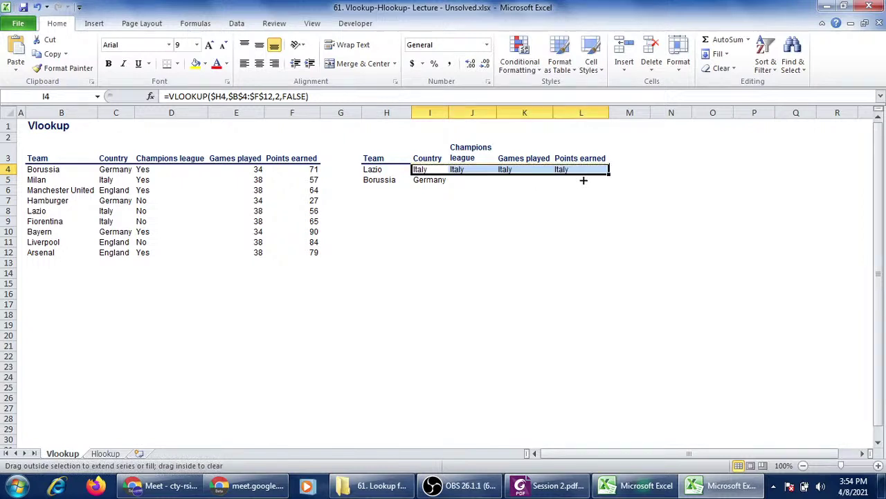
{"action": "double_click", "coordinate": [470, 169]}
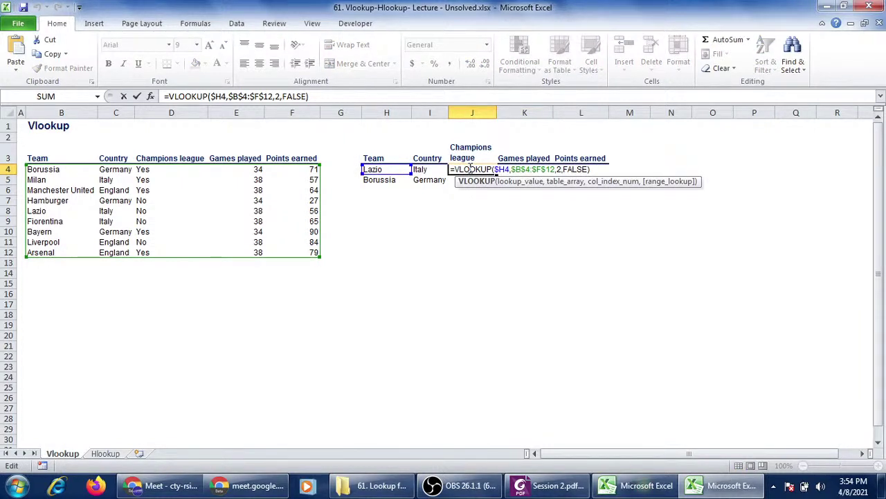
{"action": "key", "text": "Escape"}
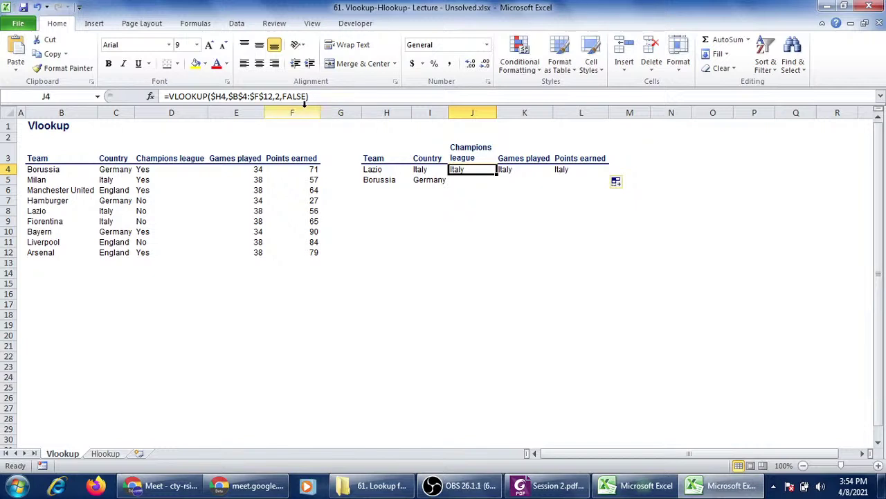
{"action": "left_click", "coordinate": [279, 97]}
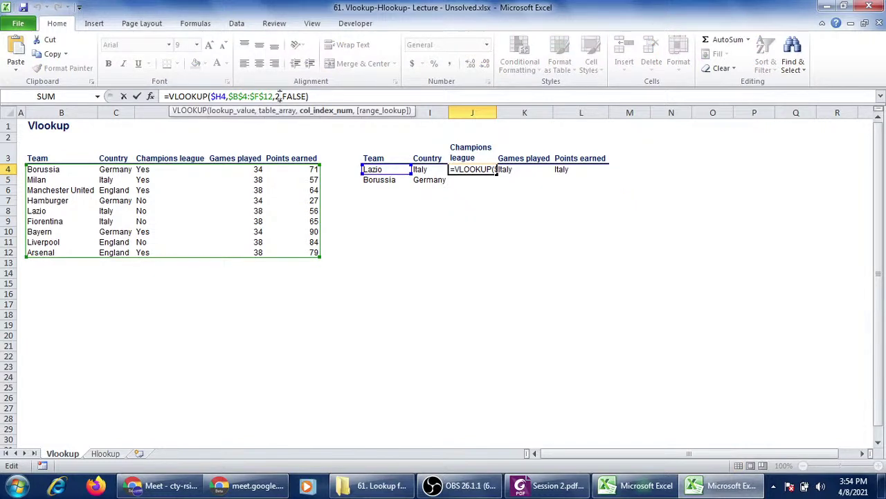
{"action": "key", "text": "BackSpace"}
{"action": "type", "text": "3"}
{"action": "key", "text": "Tab"}
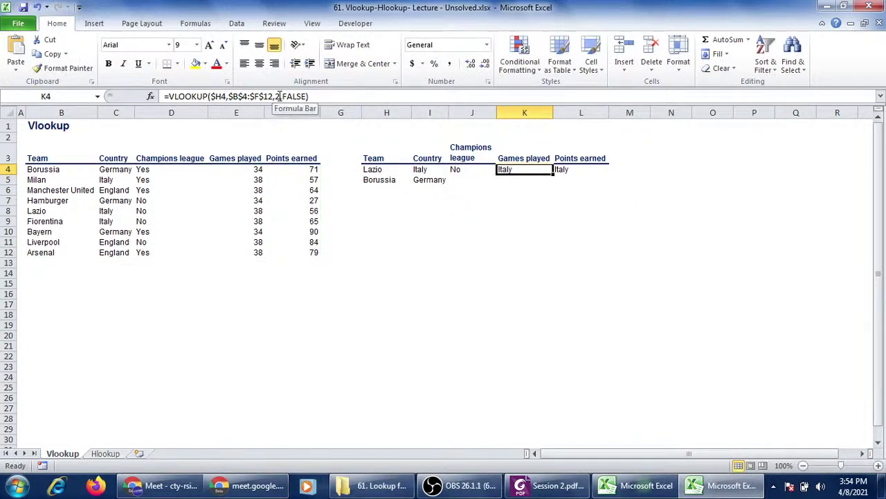
Set column index 4 for Games played and 5 for Points earned.
{"action": "left_click", "coordinate": [279, 96]}
{"action": "key", "text": "BackSpace"}
{"action": "type", "text": "4"}
{"action": "key", "text": "Tab"}
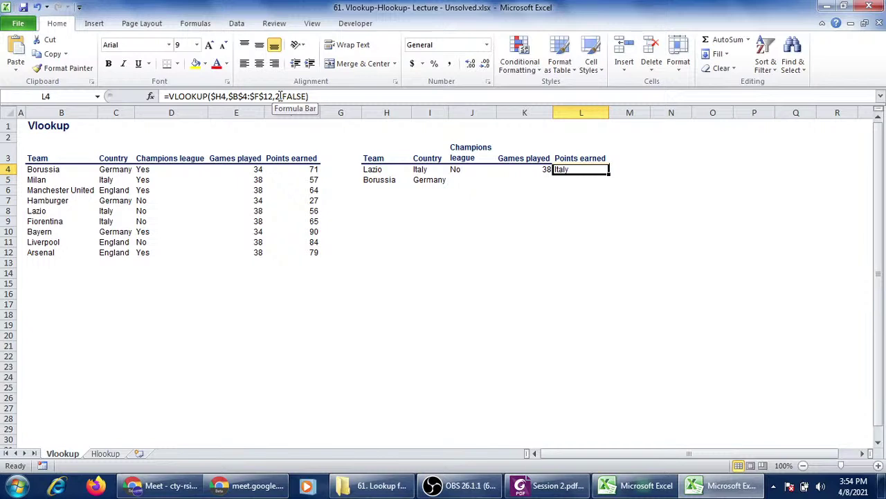
{"action": "left_click", "coordinate": [279, 97]}
{"action": "key", "text": "BackSpace"}
{"action": "type", "text": "5"}
{"action": "key", "text": "Return"}
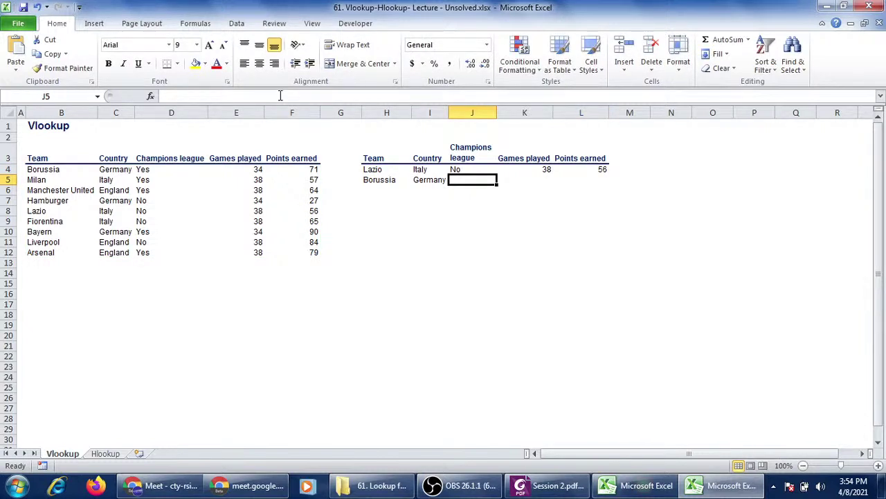
Fill the lookups down to Borussia's row (Yes, 34, 71) and dismiss the colour-scheme prompt.
{"action": "key", "text": "ctrl+d"}
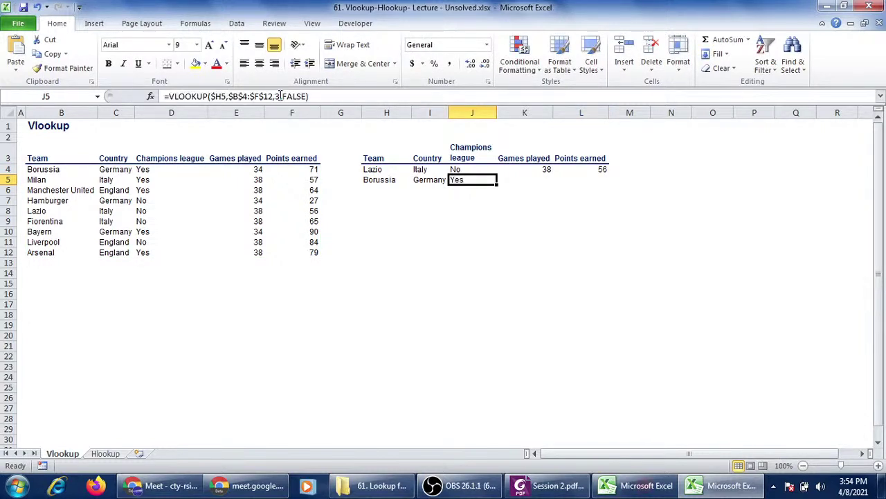
{"action": "key", "text": "Tab"}
{"action": "key", "text": "ctrl+d"}
{"action": "key", "text": "Tab"}
{"action": "key", "text": "ctrl+d"}
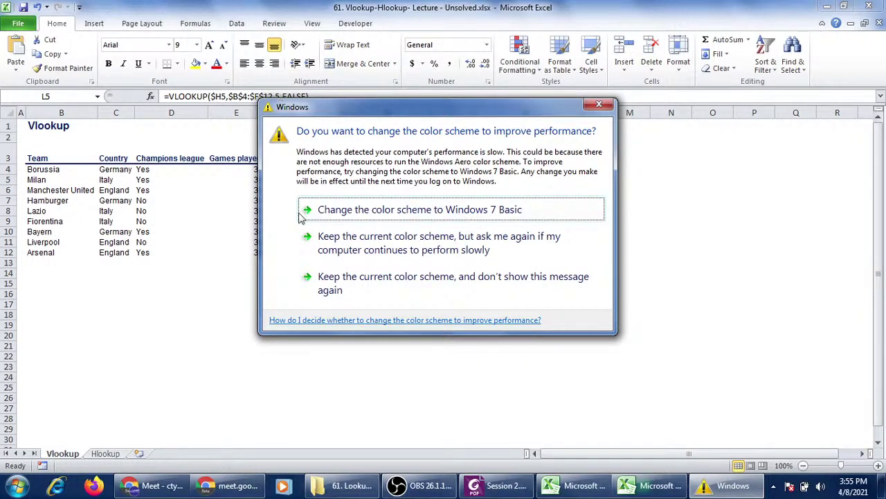
{"action": "left_click", "coordinate": [352, 239]}
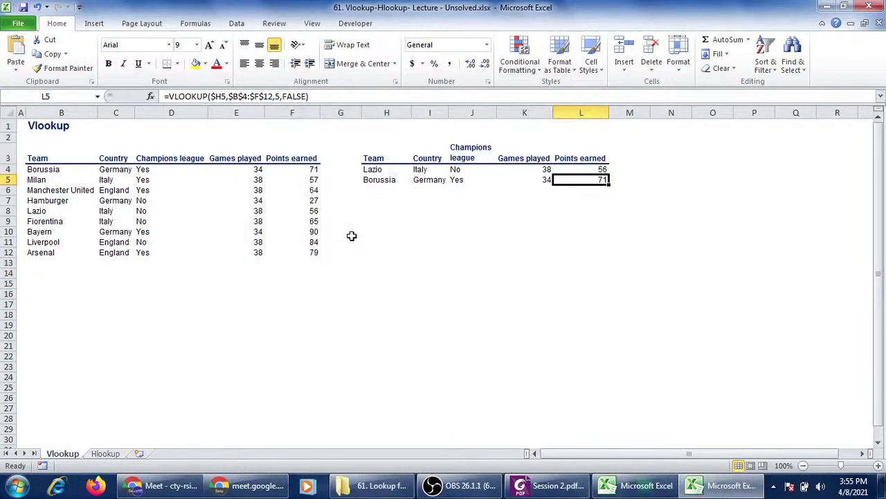
{"action": "left_click", "coordinate": [521, 302]}
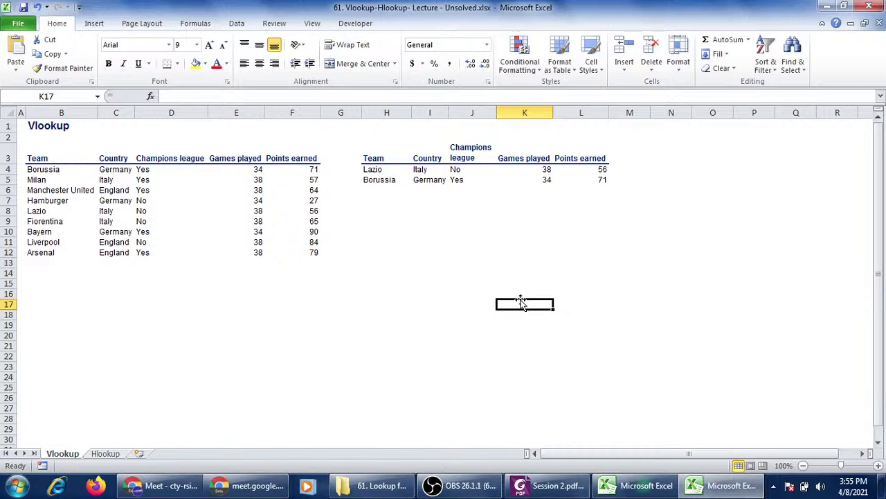
Misspell Lazio in H4 to test the exact-match lookup, then restore the name.
{"action": "left_click", "coordinate": [383, 169]}
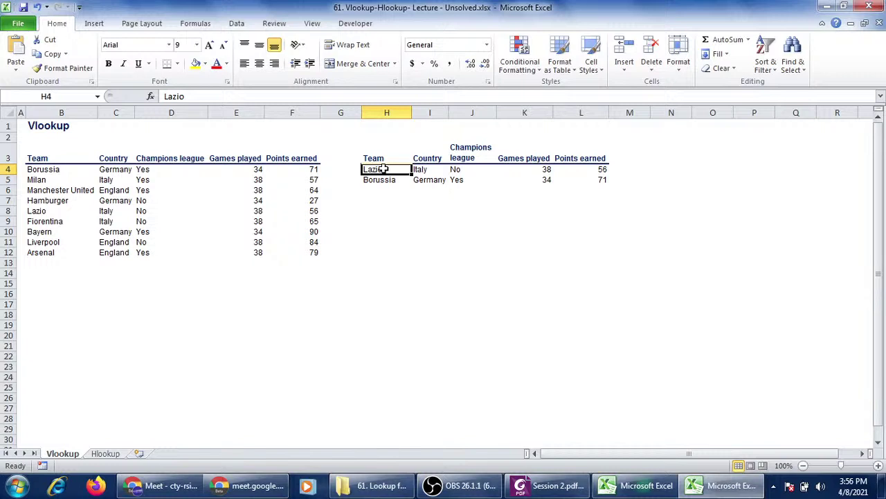
{"action": "double_click", "coordinate": [385, 169]}
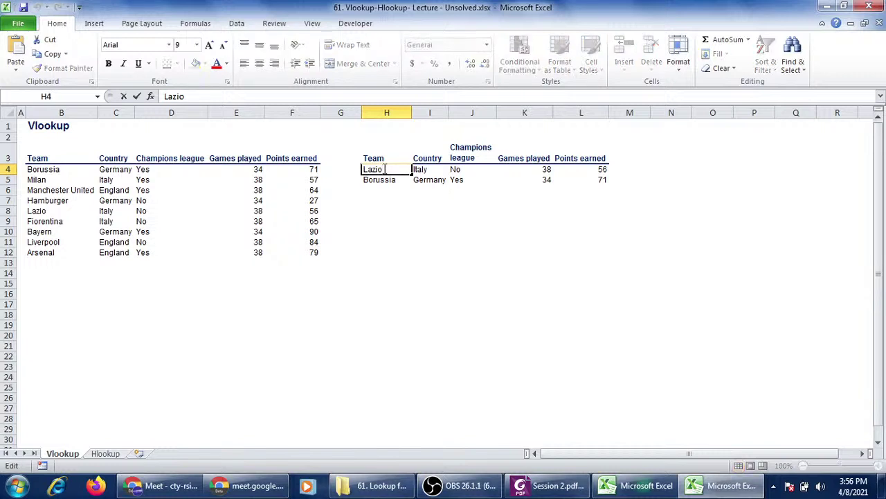
{"action": "key", "text": "BackSpace"}
{"action": "key", "text": "Return"}
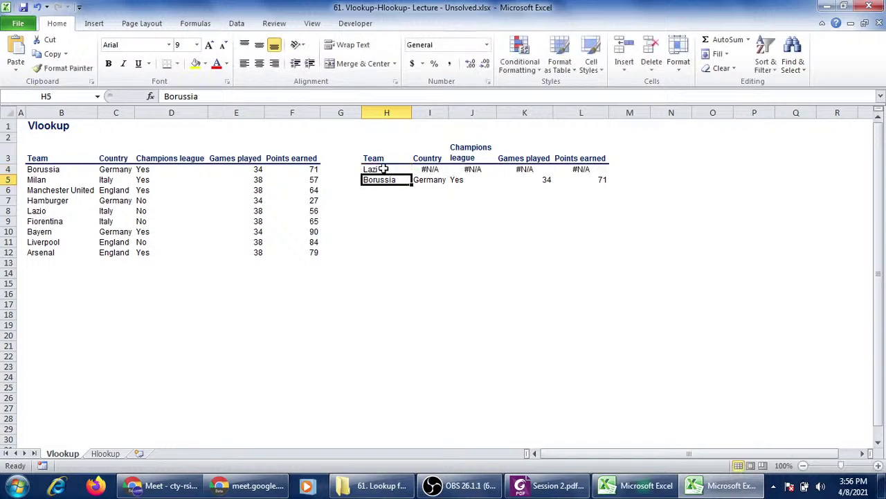
{"action": "left_click", "coordinate": [385, 168]}
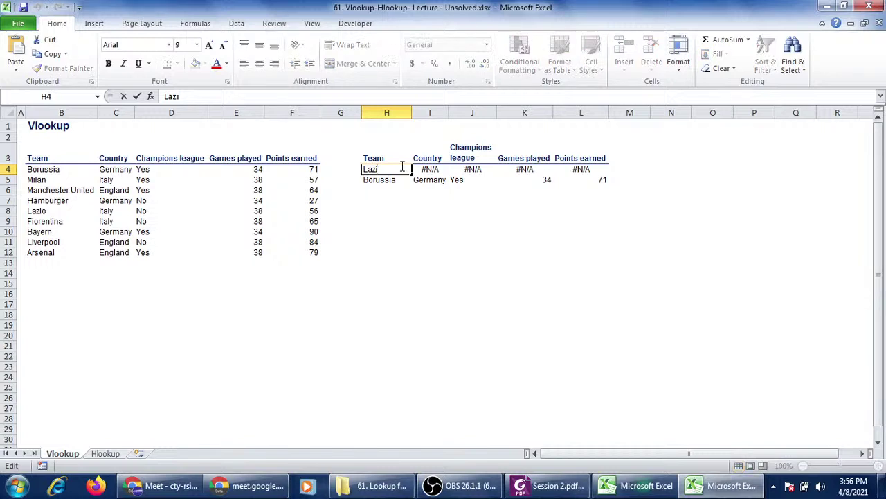
{"action": "type", "text": "o"}
{"action": "key", "text": "Return"}
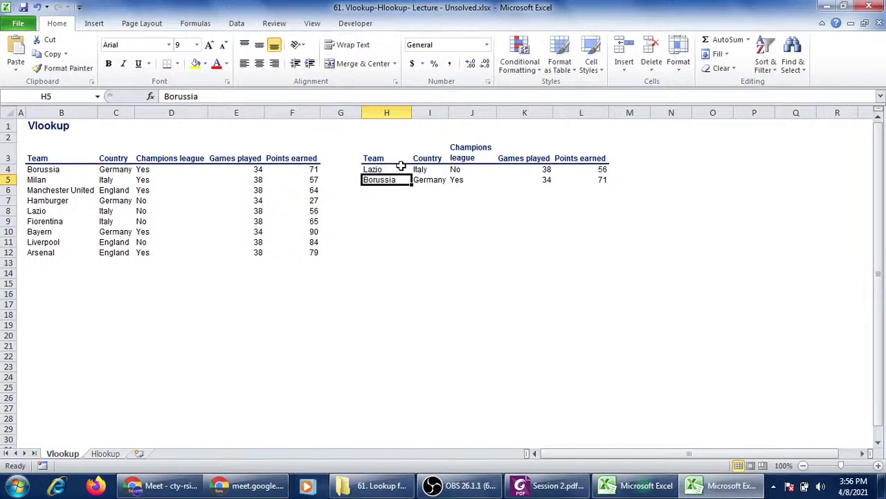
Switch Windows to the basic colour scheme and bring the lecture workbook forward.
{"action": "left_click", "coordinate": [401, 169]}
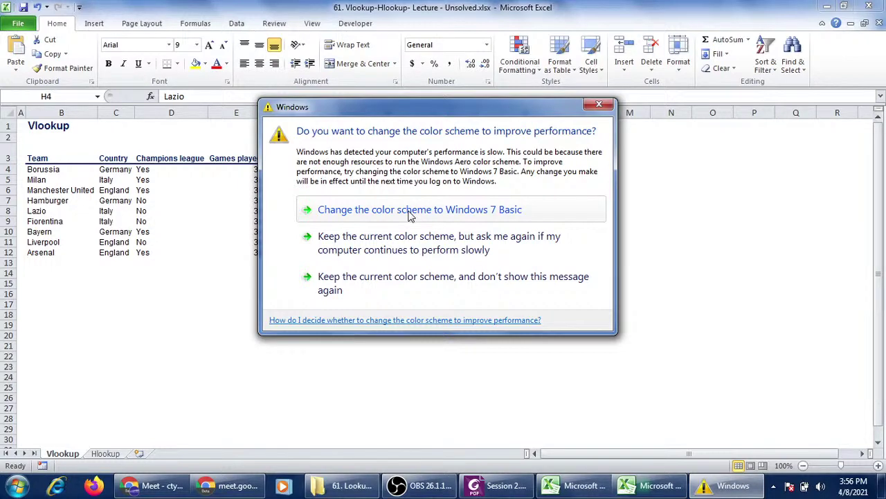
{"action": "left_click", "coordinate": [409, 215]}
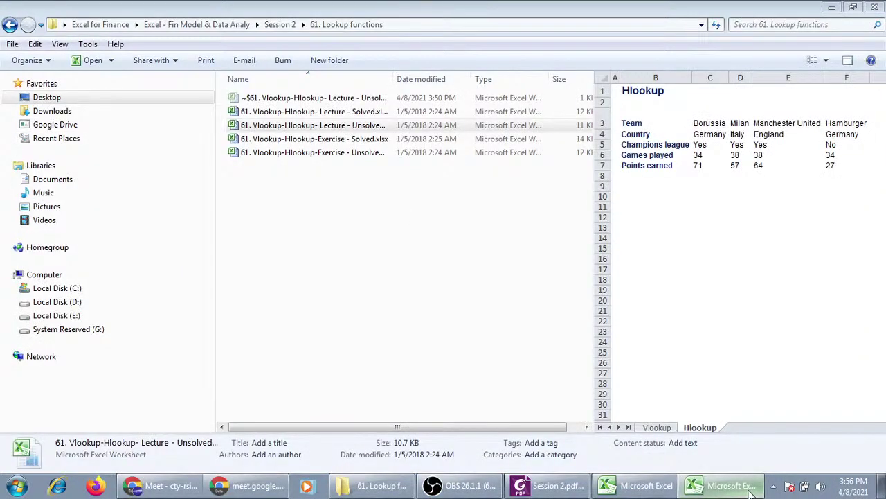
{"action": "left_click", "coordinate": [734, 488]}
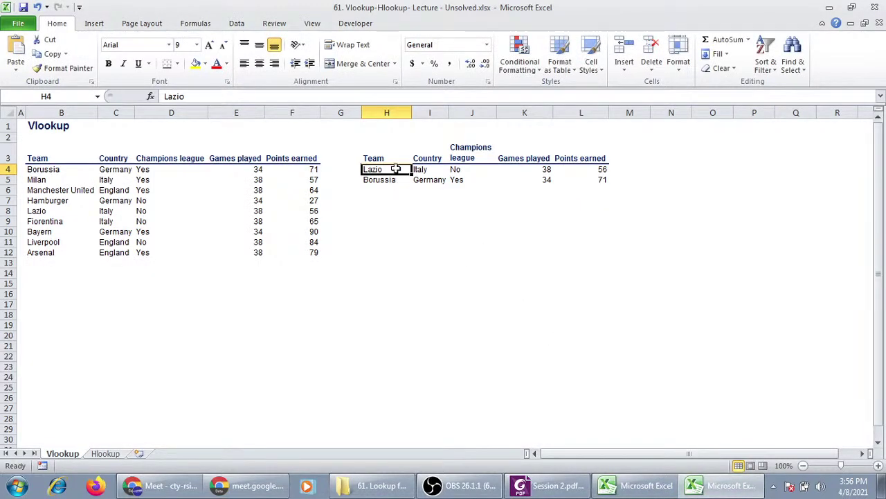
{"action": "double_click", "coordinate": [396, 168]}
{"action": "key", "text": "BackSpace"}
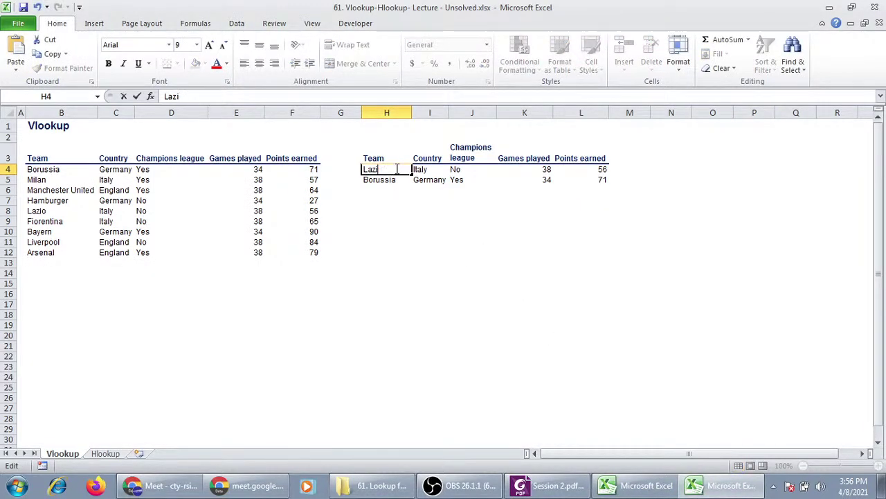
{"action": "key", "text": "Return"}
{"action": "left_click", "coordinate": [432, 169]}
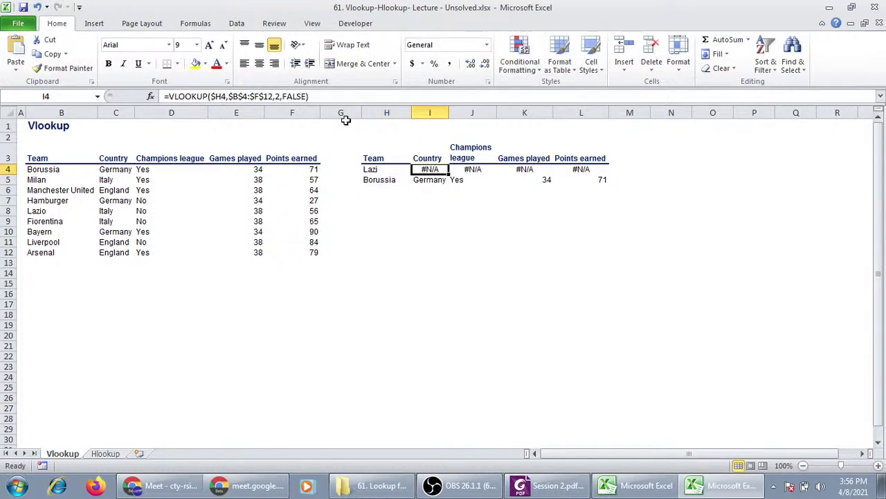
{"action": "left_click", "coordinate": [311, 97]}
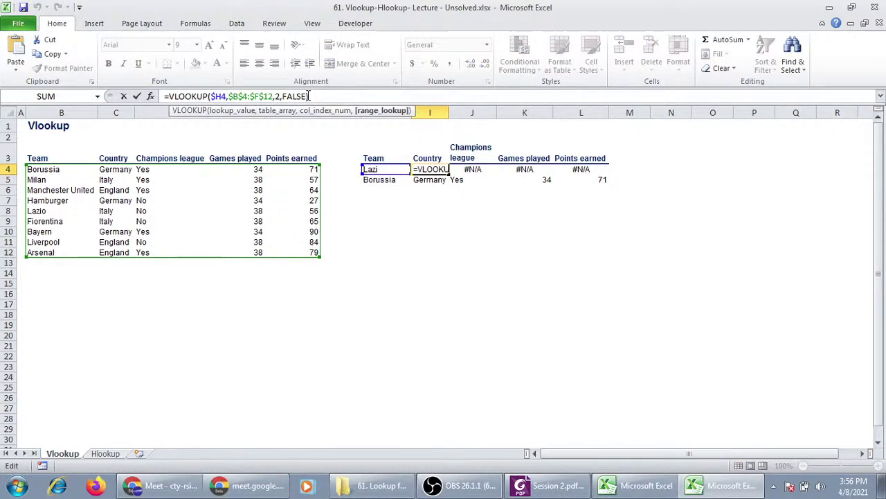
{"action": "key", "text": "BackSpace"}
{"action": "key", "text": "BackSpace"}
{"action": "key", "text": "BackSpace"}
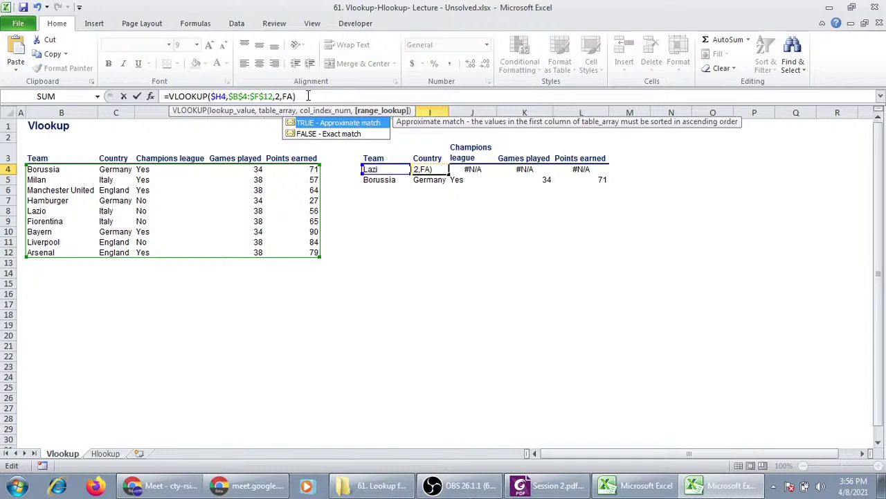
{"action": "key", "text": "BackSpace"}
{"action": "key", "text": "BackSpace"}
{"action": "double_click", "coordinate": [307, 122]}
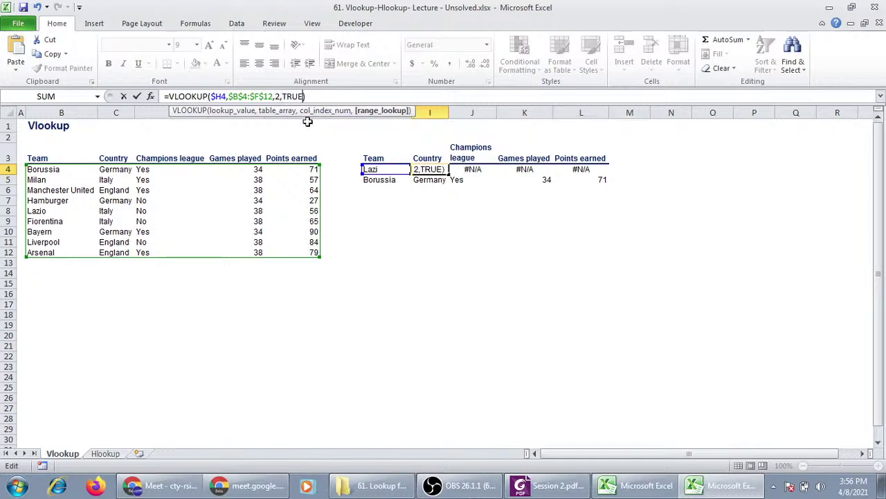
{"action": "key", "text": "Return"}
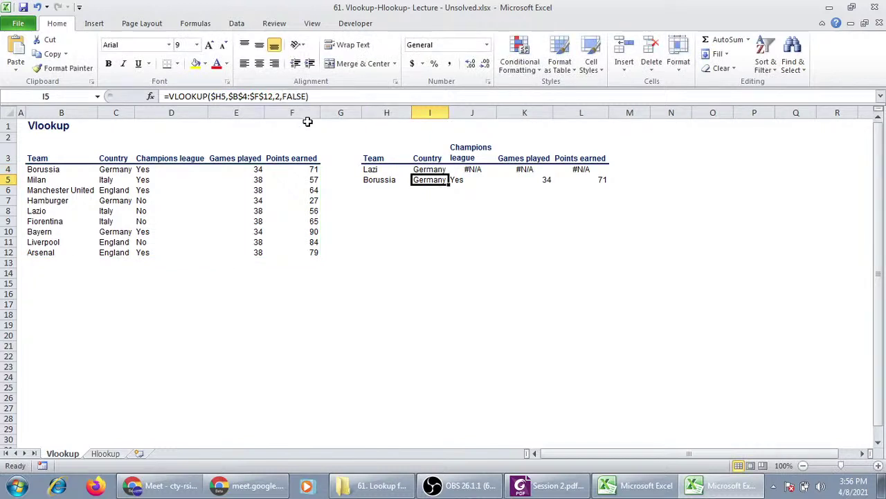
{"action": "left_click", "coordinate": [444, 169]}
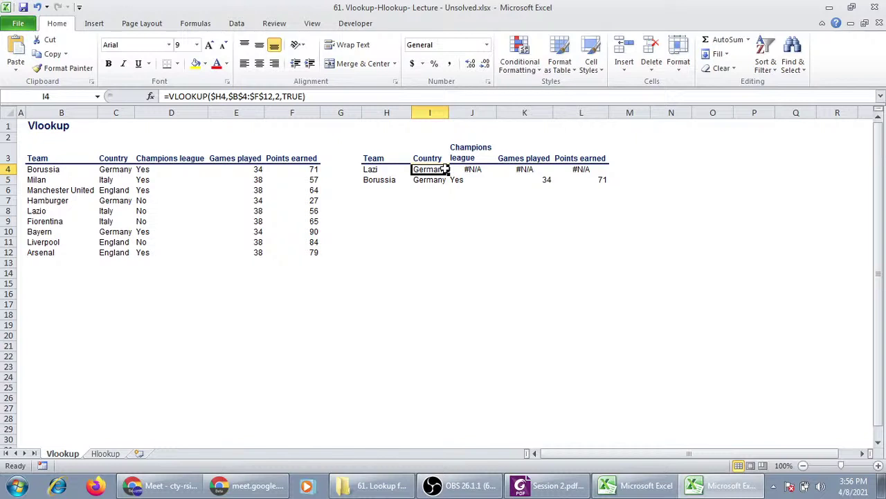
{"action": "double_click", "coordinate": [297, 96]}
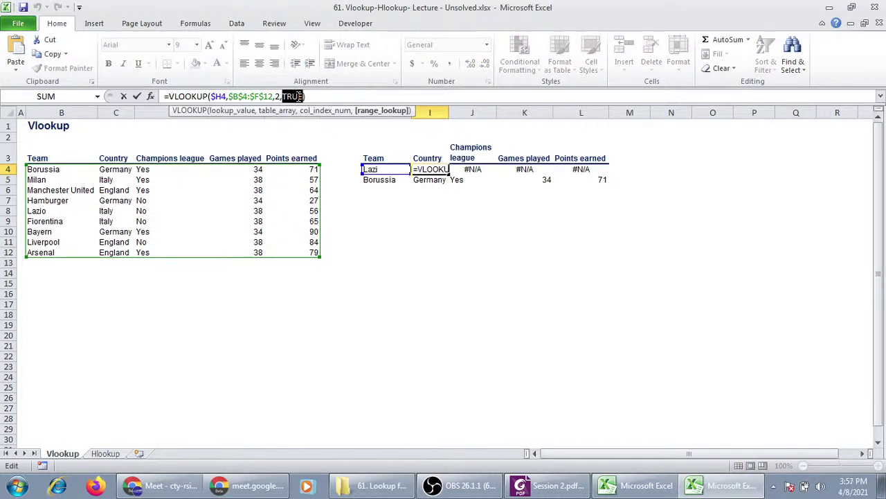
{"action": "type", "text": "FALSE"}
{"action": "key", "text": "Return"}
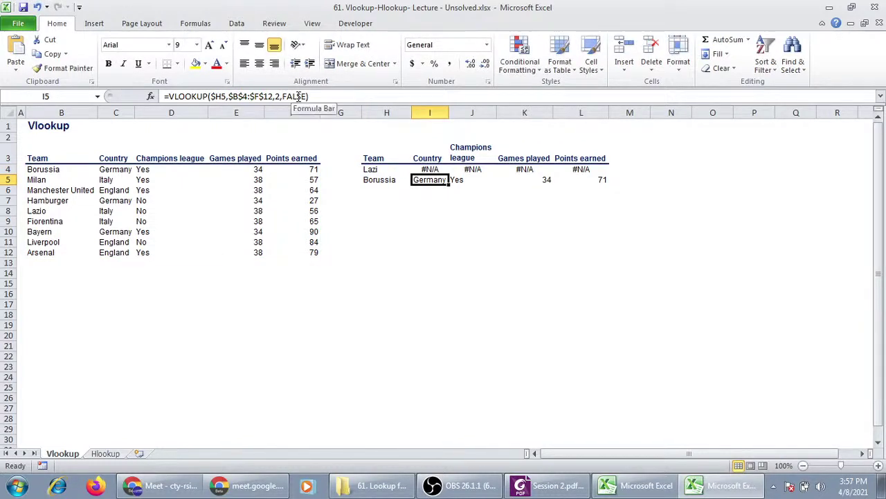
{"action": "double_click", "coordinate": [374, 170]}
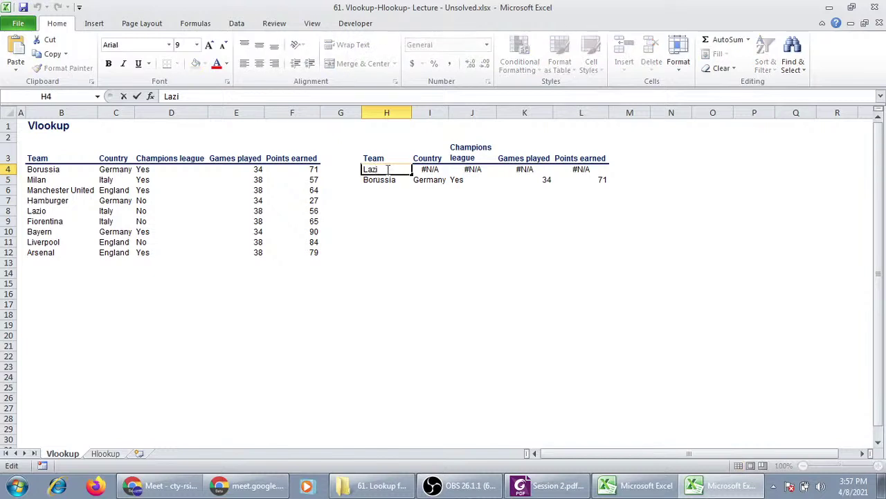
{"action": "type", "text": "o"}
{"action": "key", "text": "Return"}
{"action": "left_click", "coordinate": [378, 170]}
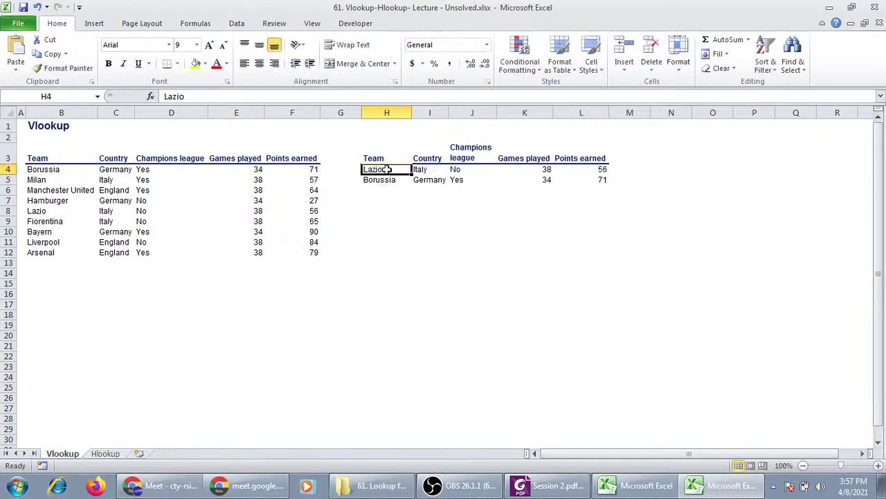
{"action": "double_click", "coordinate": [368, 170]}
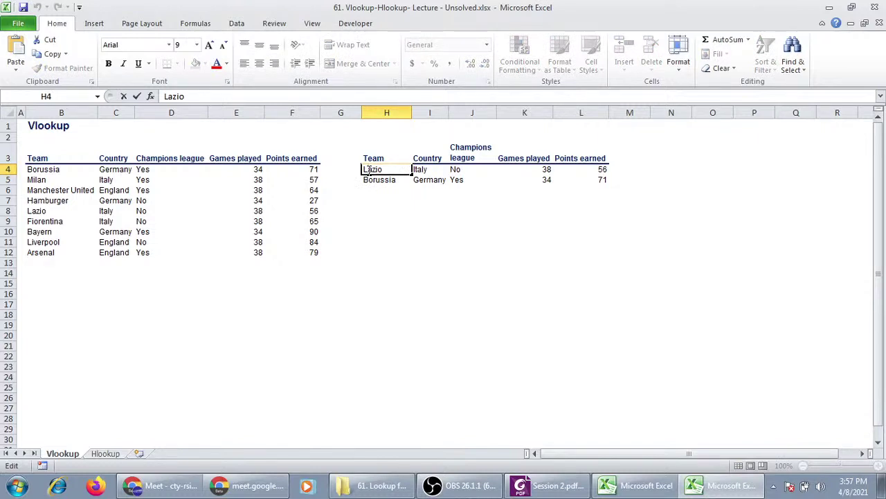
{"action": "key", "text": "BackSpace"}
{"action": "type", "text": "l"}
{"action": "key", "text": "Return"}
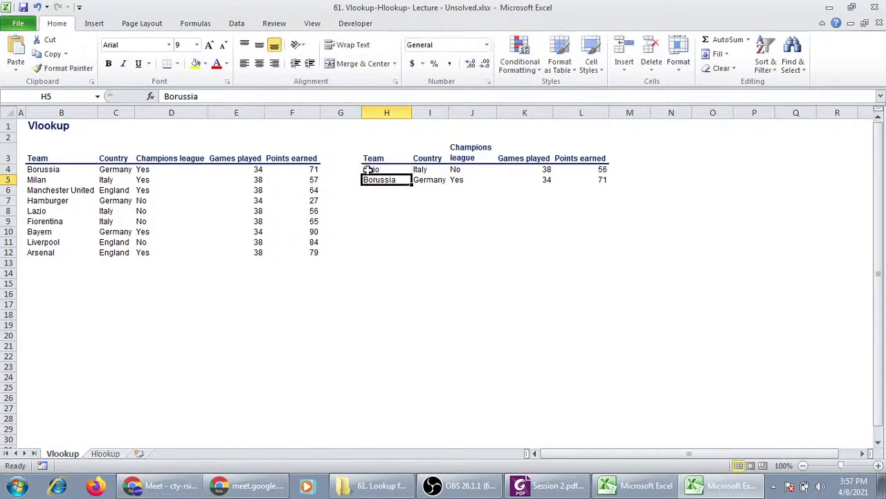
{"action": "double_click", "coordinate": [389, 170]}
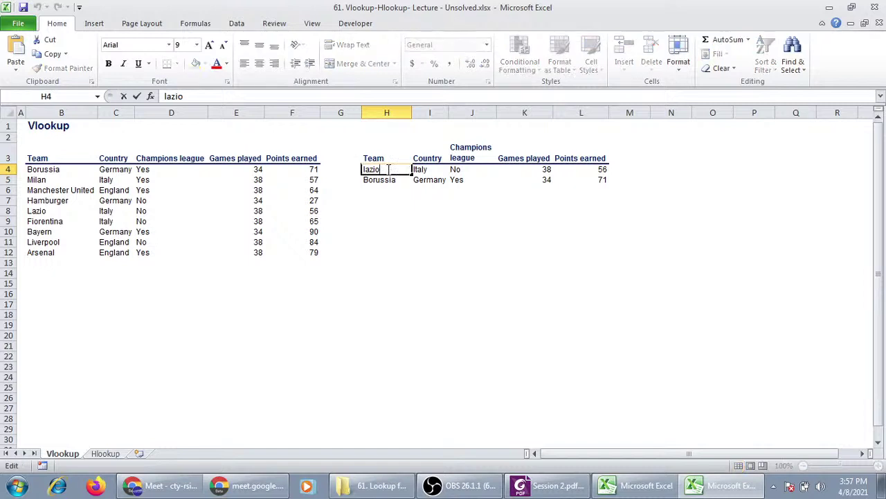
{"action": "key", "text": "BackSpace"}
{"action": "key", "text": "BackSpace"}
{"action": "type", "text": "IO"}
{"action": "key", "text": "Return"}
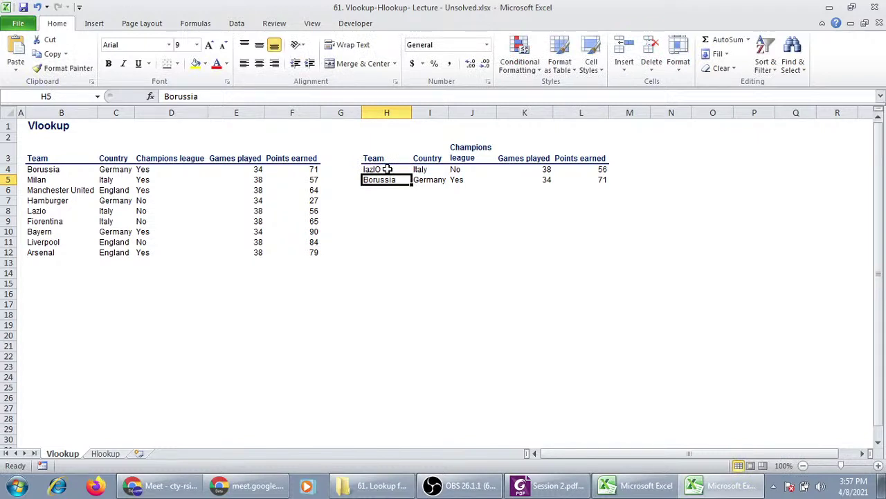
{"action": "left_click", "coordinate": [388, 169]}
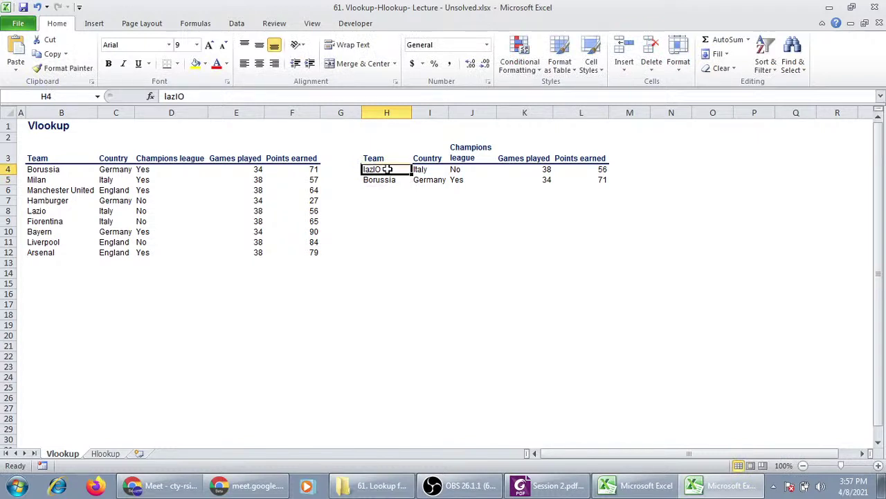
{"action": "type", "text": "La"}
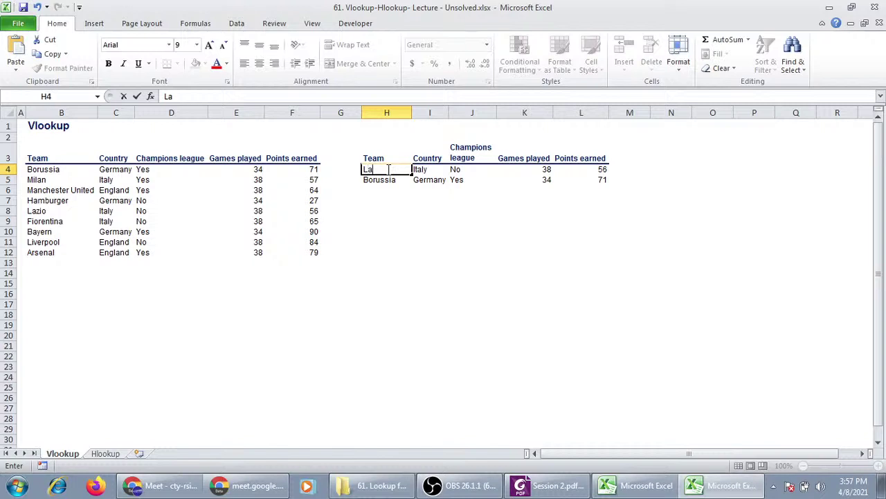
{"action": "type", "text": "zio"}
{"action": "key", "text": "Return"}
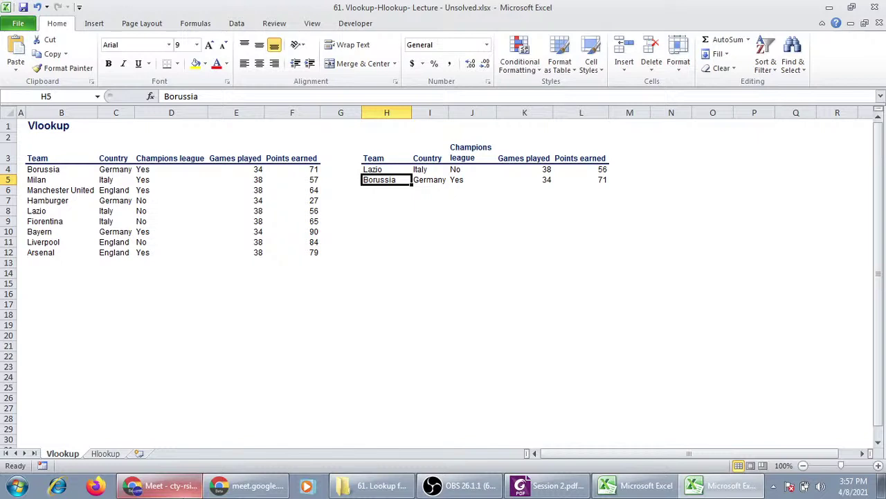
In Chrome, search 'statewise india covid xls' and open the Kaggle COVID-19 in India result in a new tab.
{"action": "left_click", "coordinate": [176, 489]}
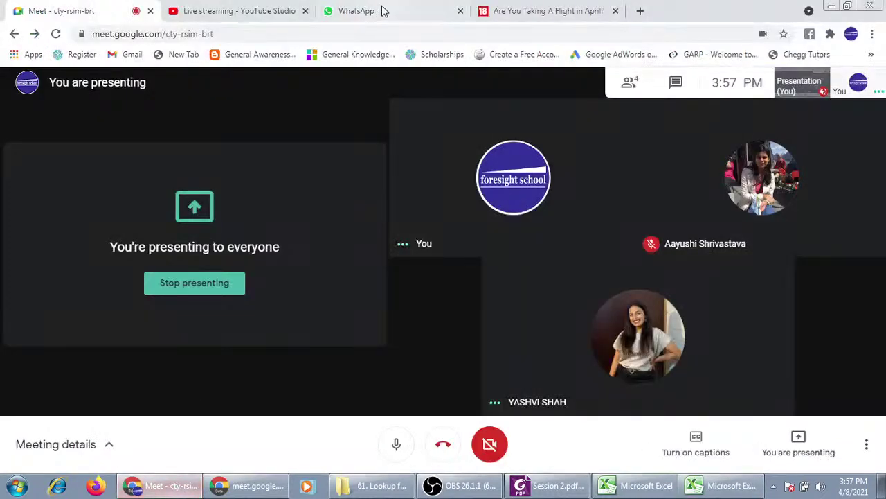
{"action": "left_click", "coordinate": [523, 8]}
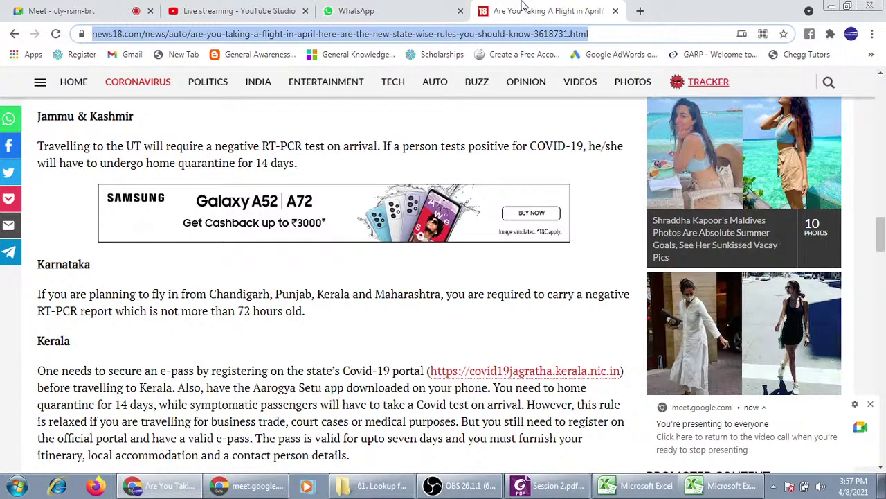
{"action": "type", "text": "statew"}
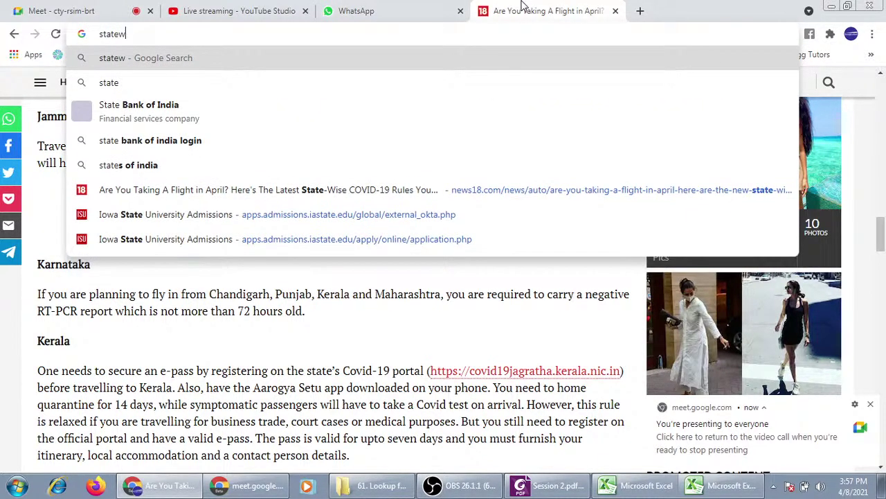
{"action": "type", "text": "ise india cov"}
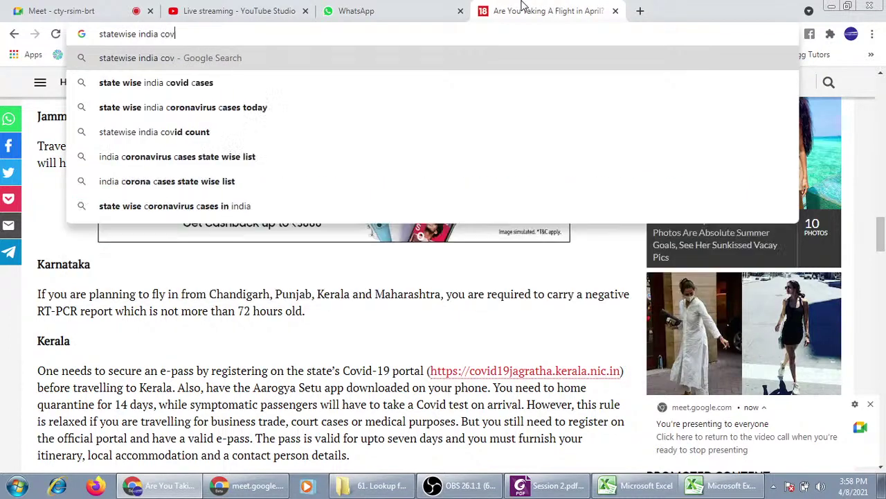
{"action": "type", "text": "id xls"}
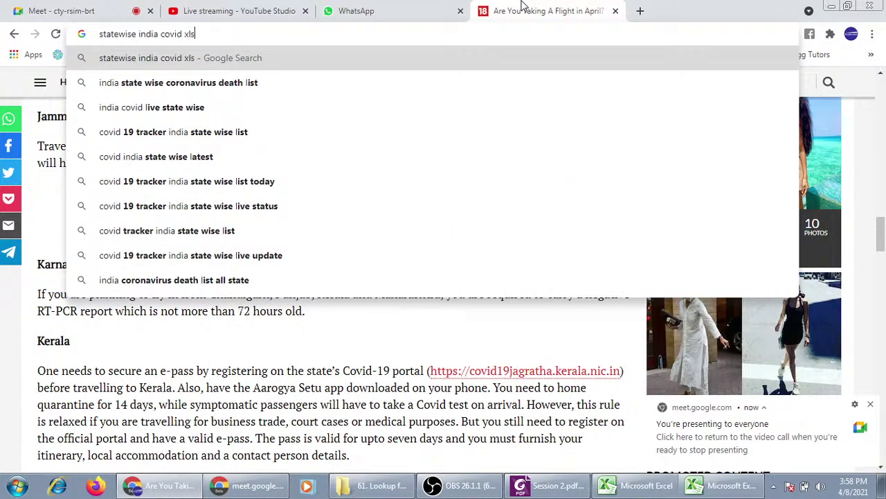
{"action": "key", "text": "Return"}
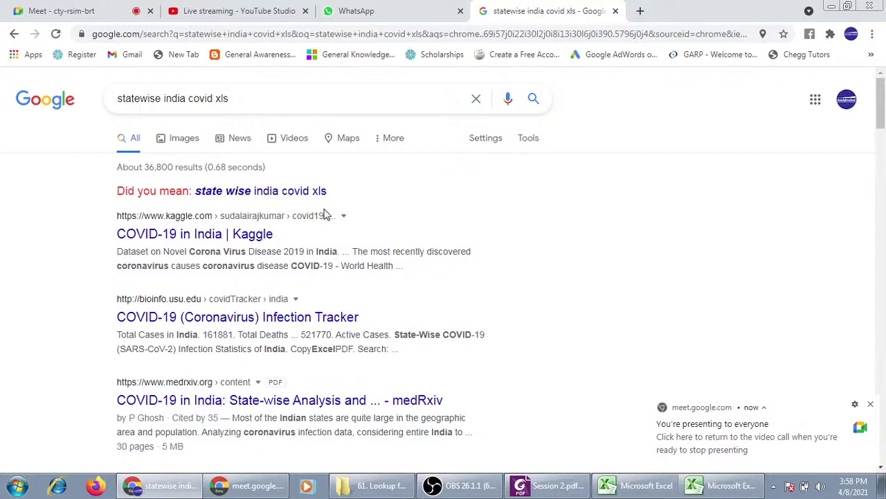
{"action": "right_click", "coordinate": [236, 239]}
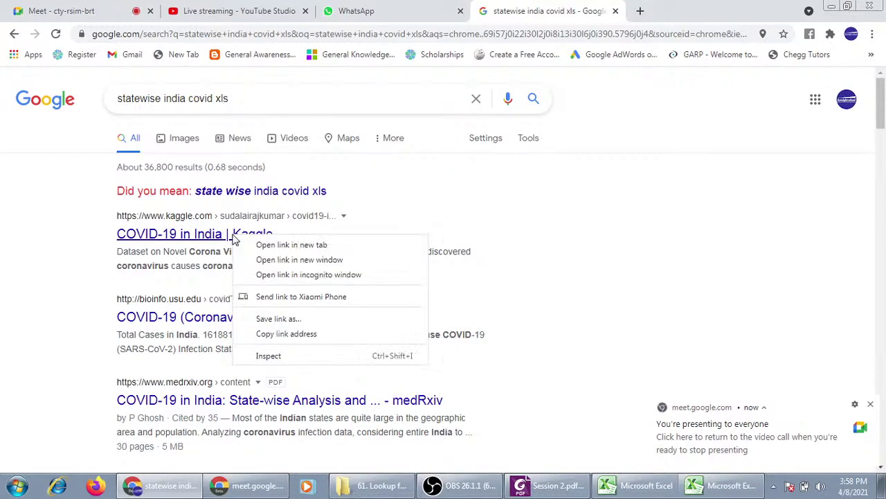
{"action": "left_click", "coordinate": [248, 244]}
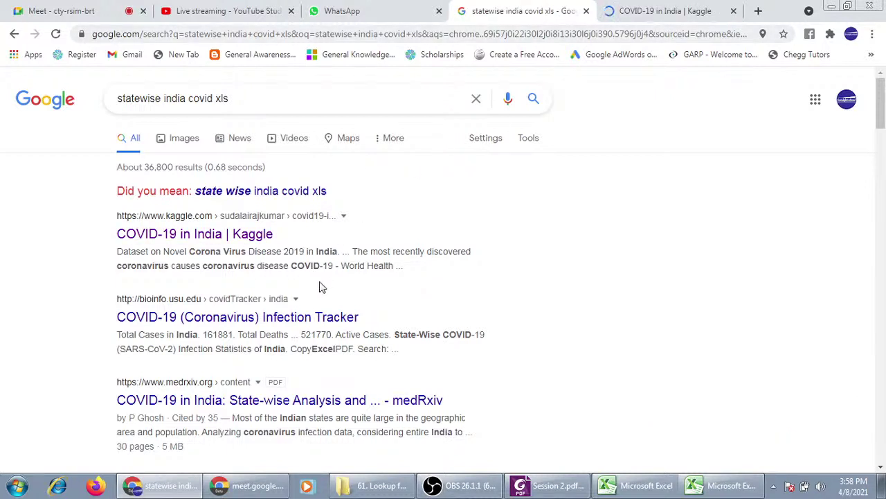
Open the Infection Tracker result in a new tab, then preview covid_19_india.csv on Kaggle.
{"action": "left_click", "coordinate": [311, 317]}
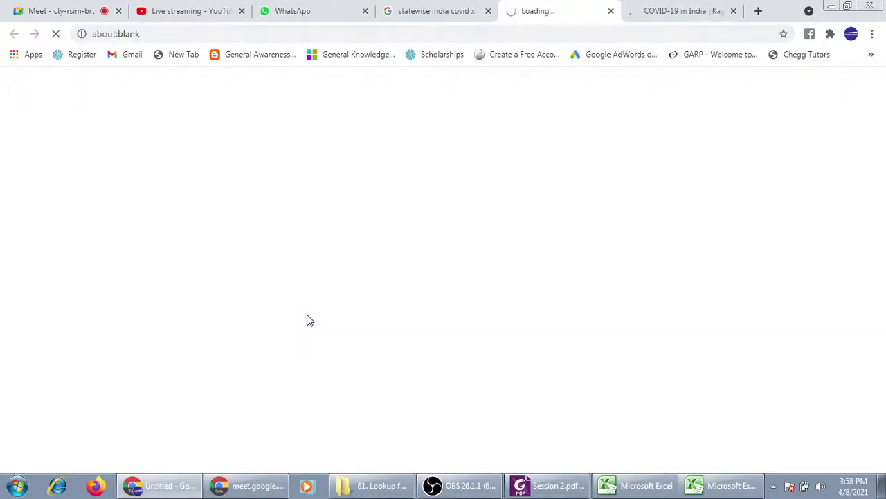
{"action": "left_click", "coordinate": [658, 11]}
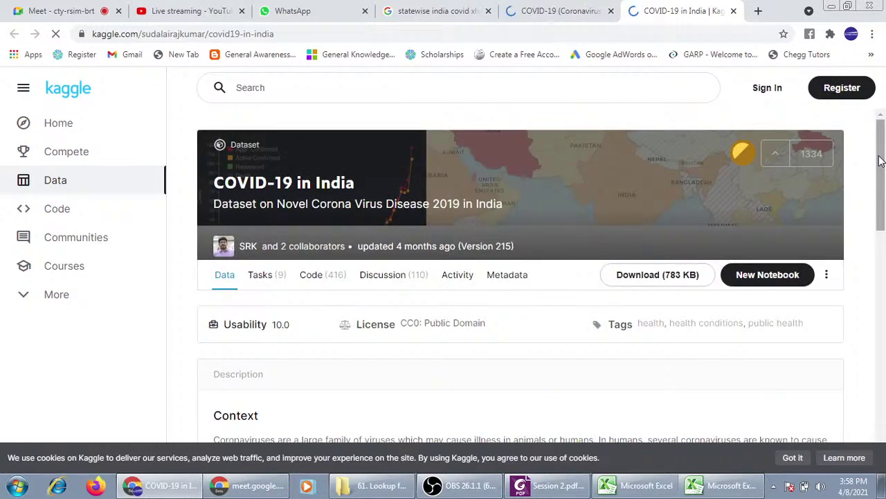
{"action": "scroll", "coordinate": [878, 187], "scroll_direction": "down", "scroll_amount": 1}
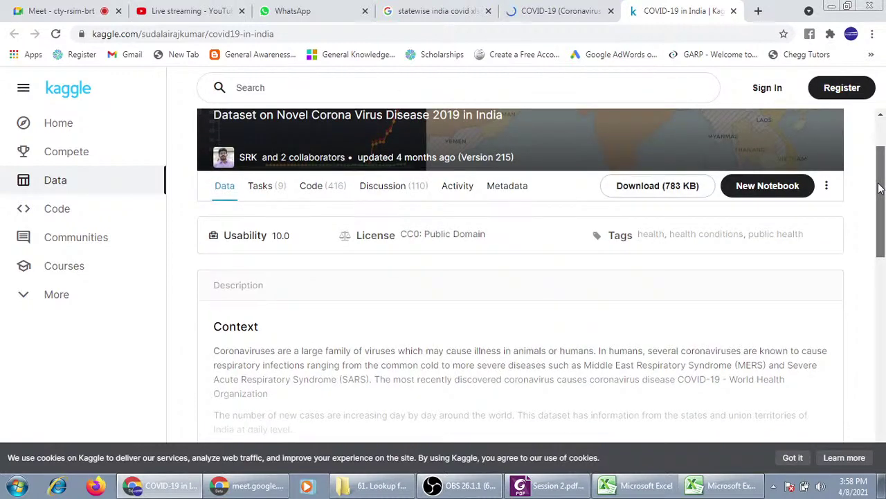
{"action": "left_click_drag", "start_coordinate": [880, 187], "coordinate": [883, 291]}
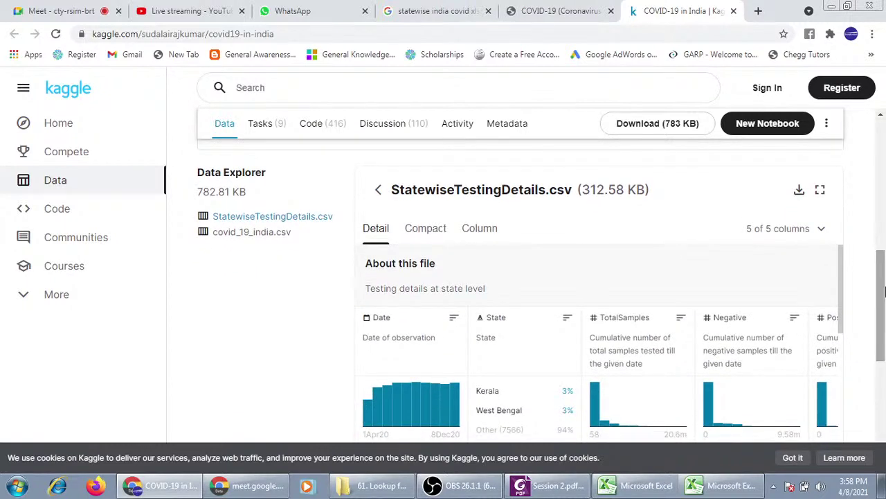
{"action": "left_click", "coordinate": [241, 234]}
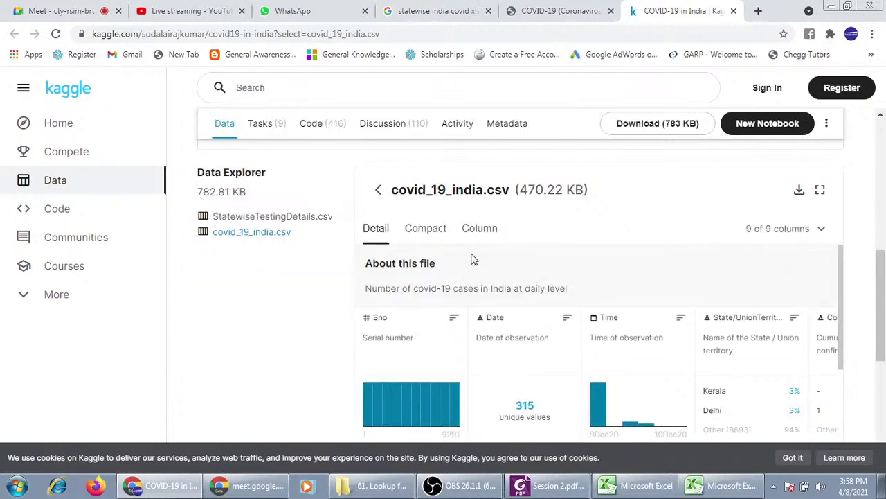
Download covid_19_india.csv, export the tracker's state-wise table to Excel, and open the xlsx.
{"action": "left_click", "coordinate": [799, 194]}
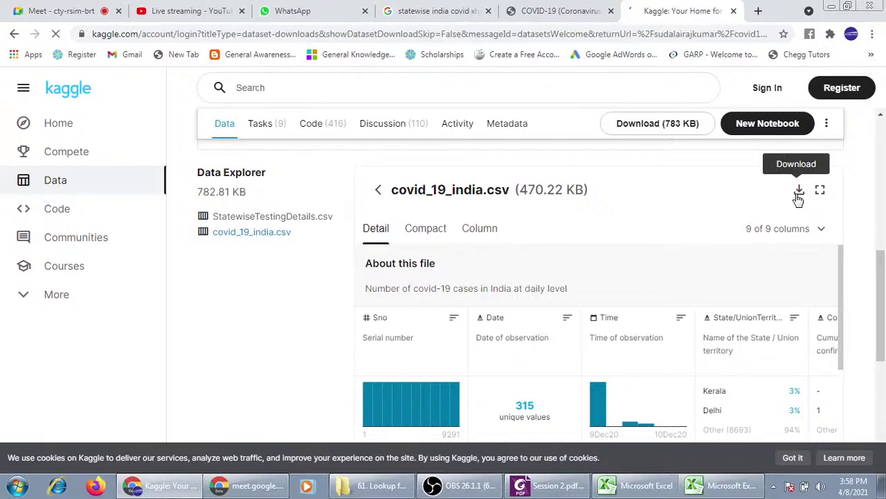
{"action": "left_click", "coordinate": [568, 8]}
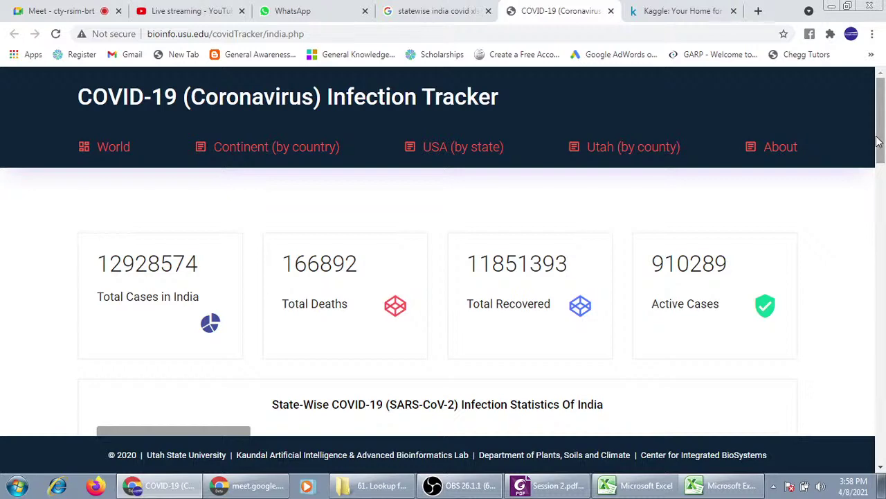
{"action": "left_click_drag", "start_coordinate": [879, 142], "coordinate": [877, 182]}
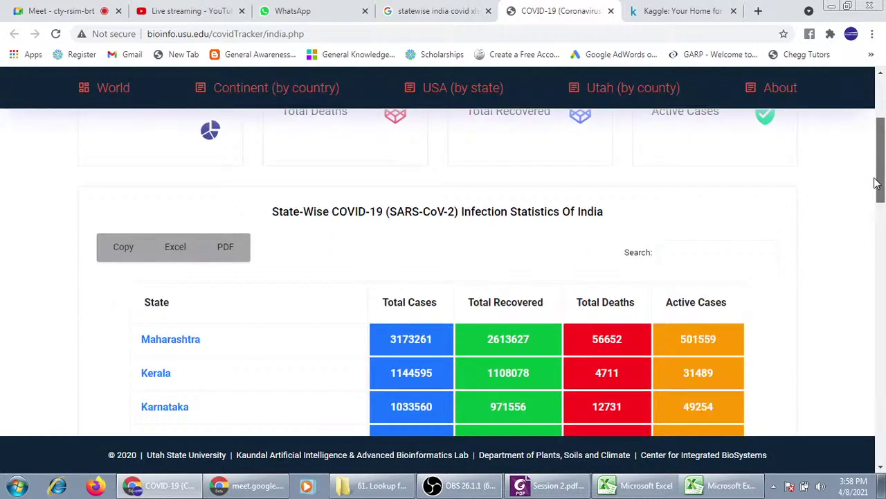
{"action": "left_click", "coordinate": [179, 249]}
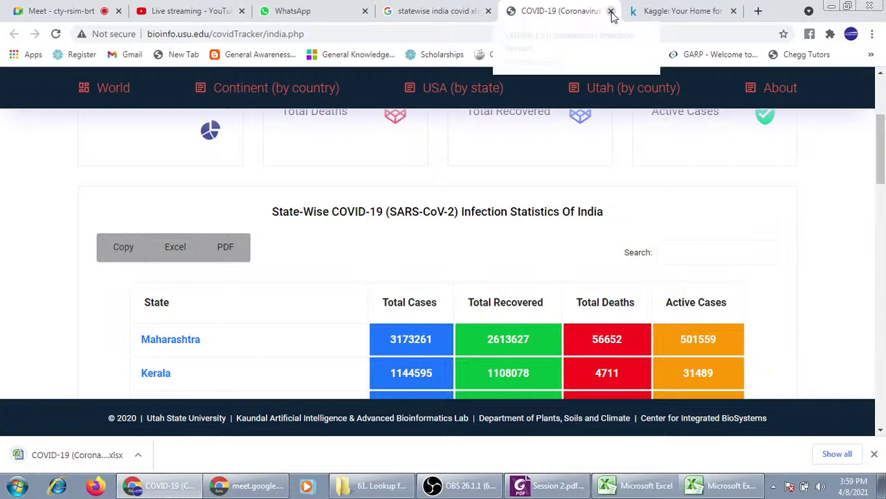
{"action": "left_click", "coordinate": [53, 464]}
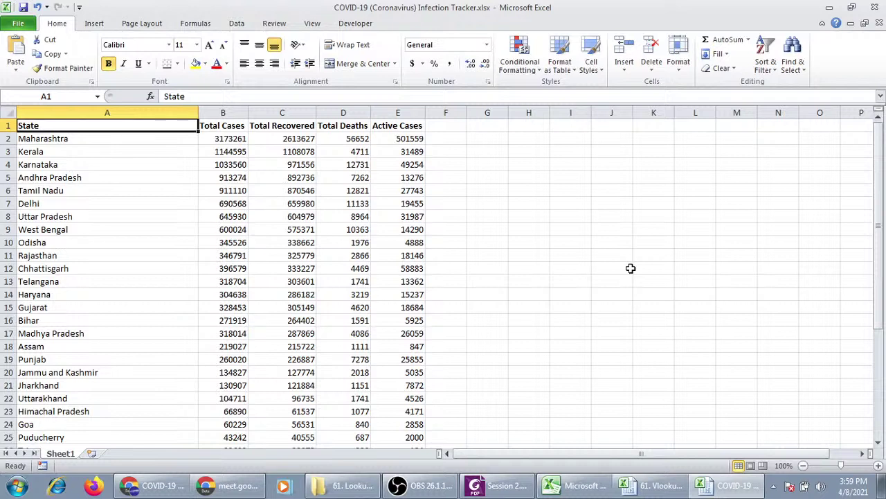
Scroll the downloaded state table to its last row and back, then return to Chrome.
{"action": "left_click", "coordinate": [631, 268]}
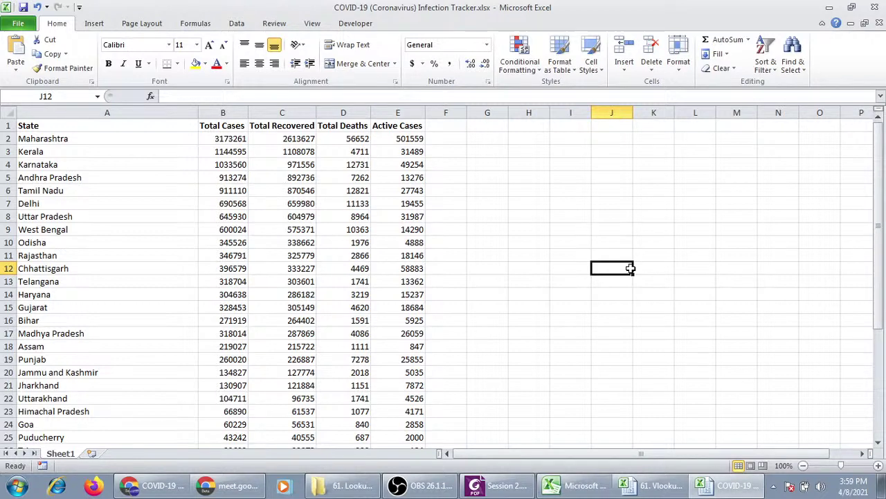
{"action": "right_click", "coordinate": [876, 295]}
{"action": "left_click", "coordinate": [693, 345]}
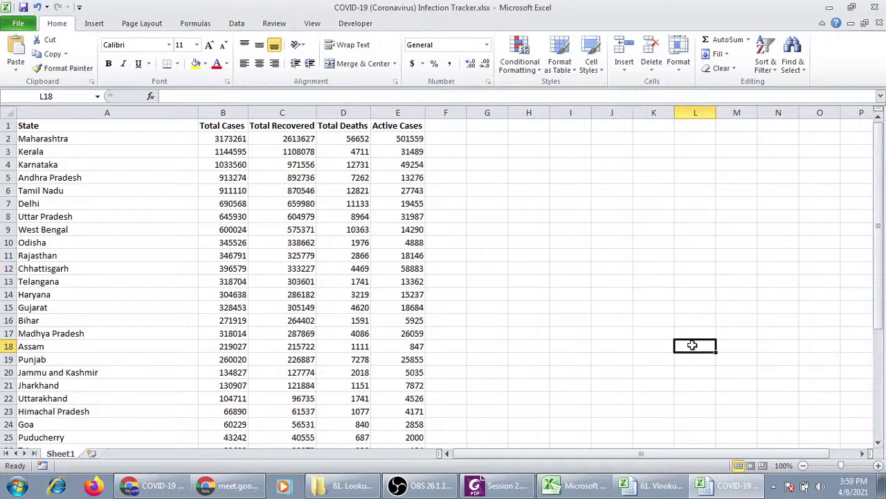
{"action": "left_click", "coordinate": [879, 367]}
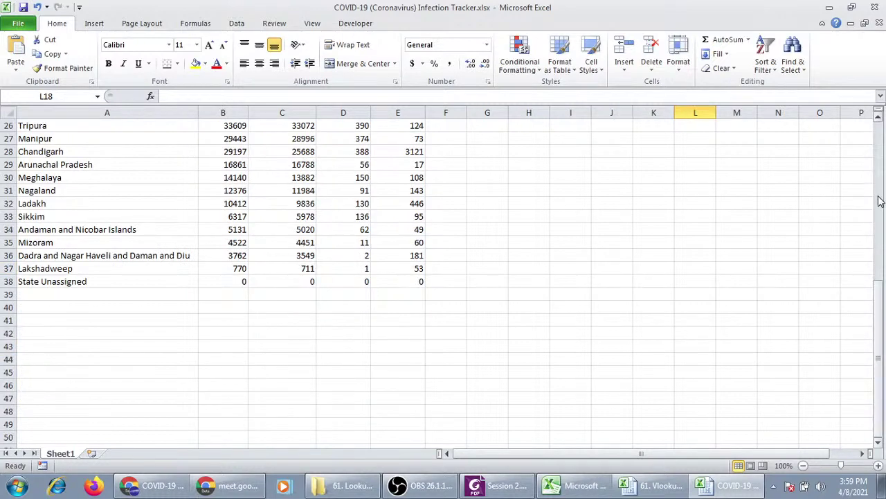
{"action": "left_click", "coordinate": [881, 150]}
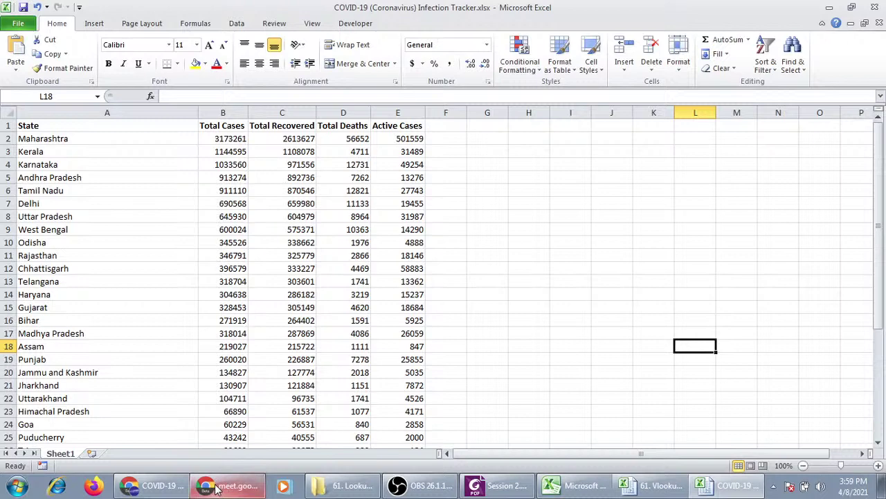
{"action": "left_click", "coordinate": [156, 485]}
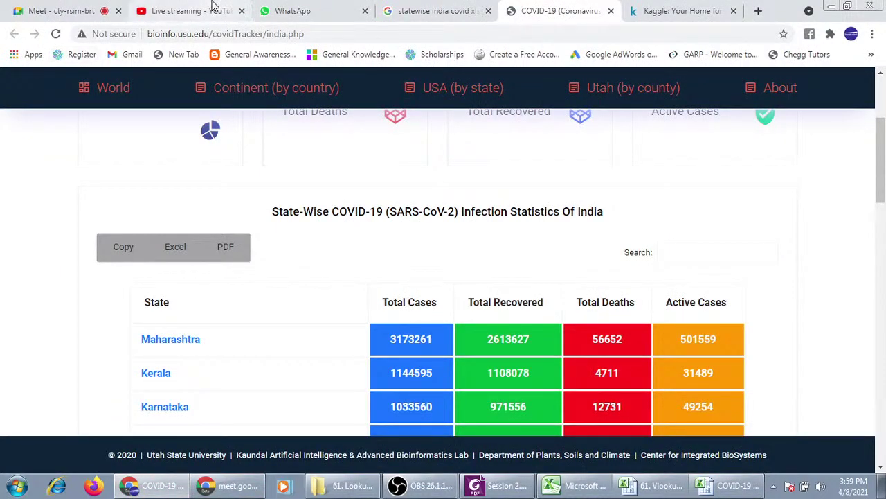
Open the student's WhatsApp chat and choose to attach a Document.
{"action": "left_click", "coordinate": [298, 12]}
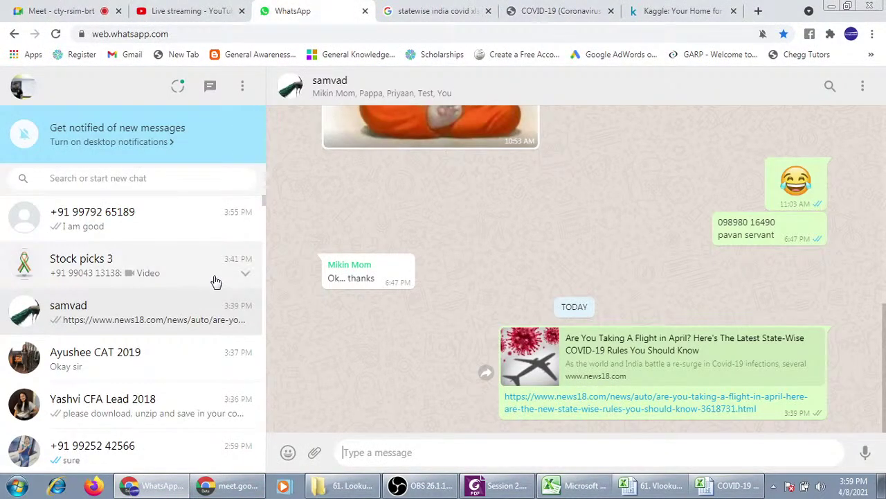
{"action": "left_click", "coordinate": [195, 370]}
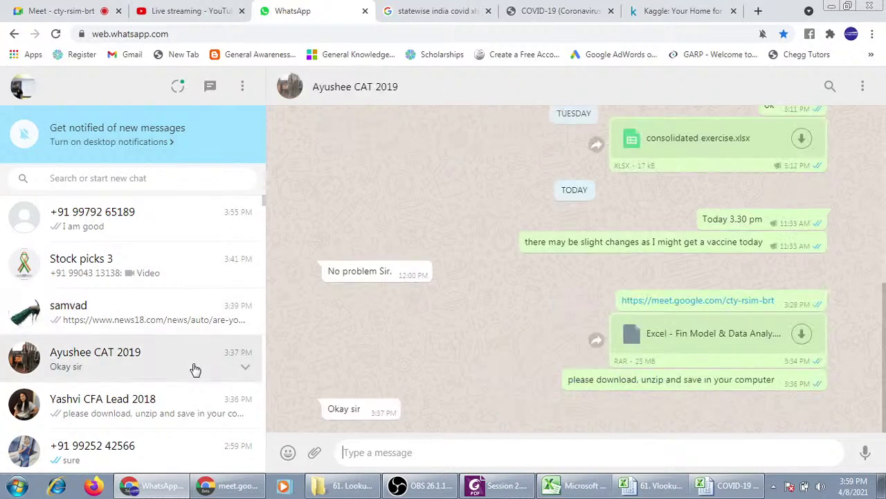
{"action": "left_click", "coordinate": [315, 457]}
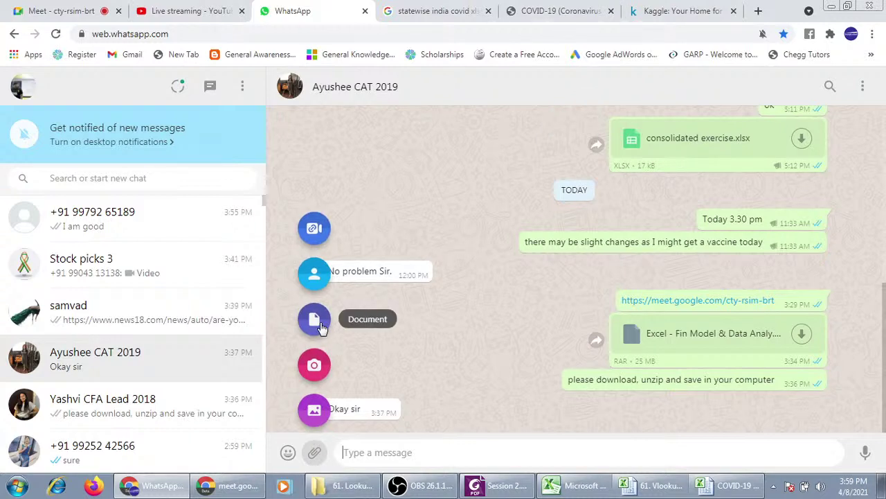
{"action": "left_click", "coordinate": [321, 325]}
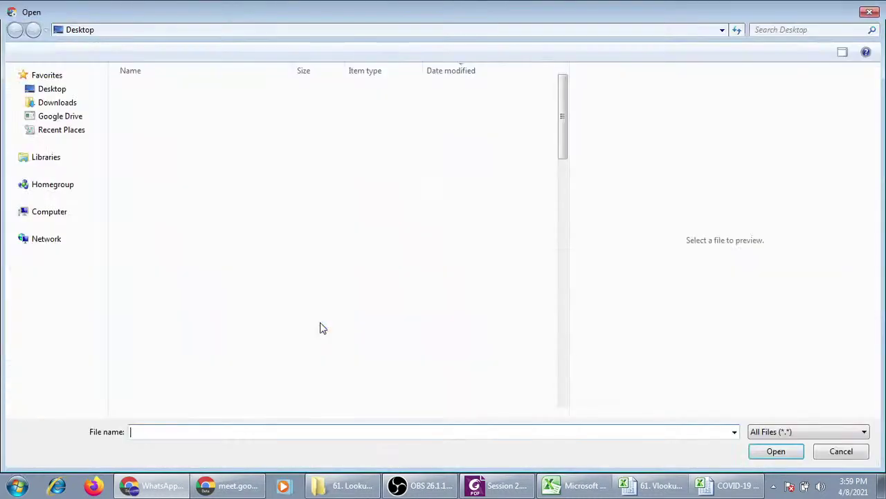
{"action": "left_click", "coordinate": [320, 322]}
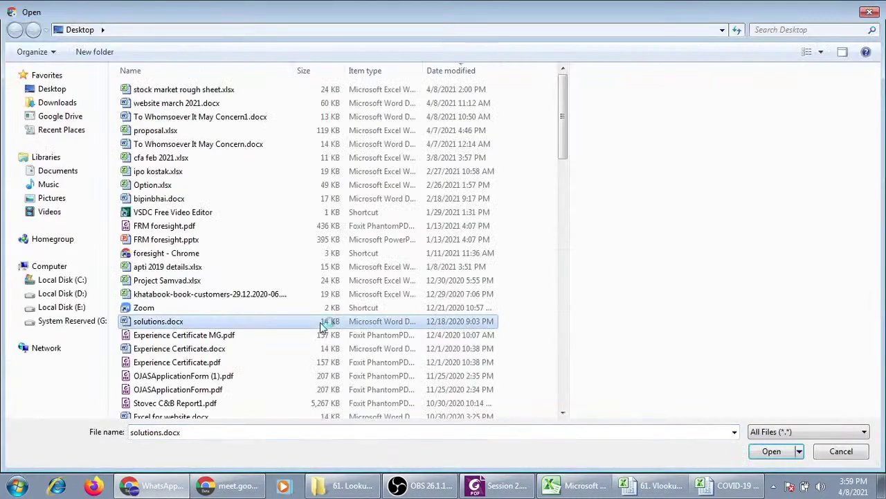
Browse to Downloads, sort files by date, refresh the list, and close the file picker.
{"action": "left_click", "coordinate": [70, 133]}
{"action": "double_click", "coordinate": [158, 97]}
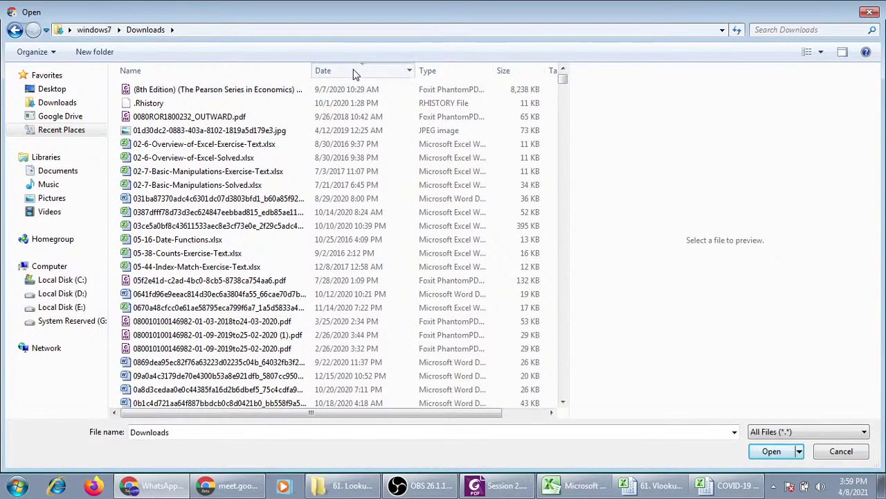
{"action": "mouse_move", "coordinate": [355, 70]}
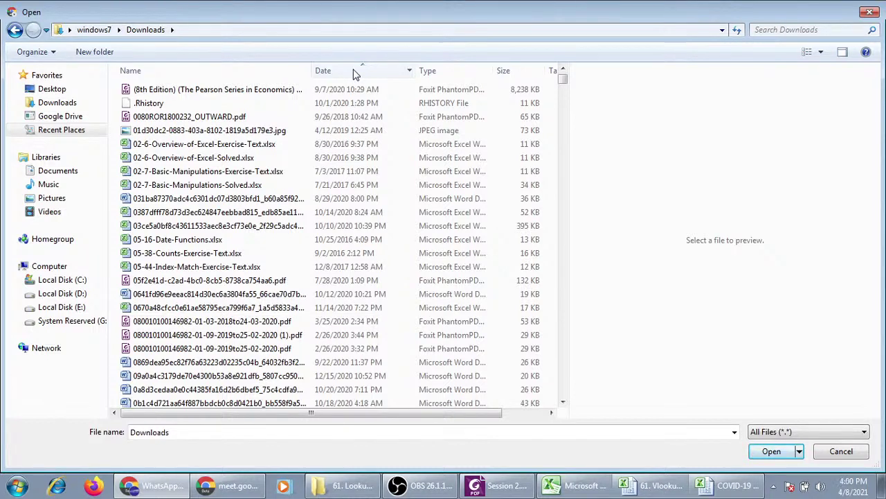
{"action": "left_click", "coordinate": [355, 72]}
{"action": "left_click", "coordinate": [355, 72]}
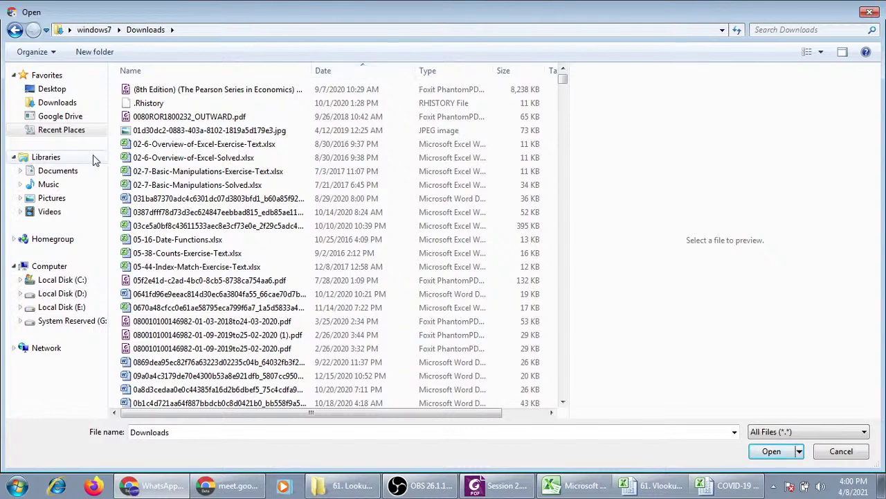
{"action": "right_click", "coordinate": [132, 167]}
{"action": "left_click", "coordinate": [142, 219]}
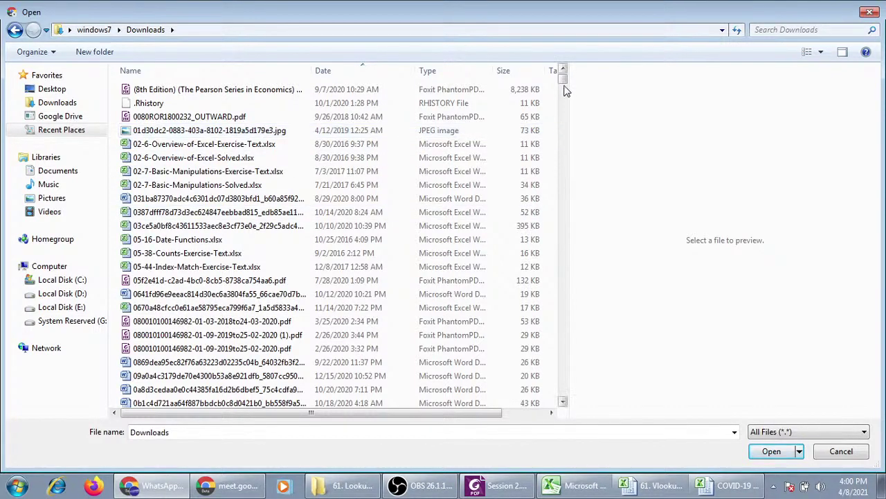
{"action": "left_click", "coordinate": [870, 14]}
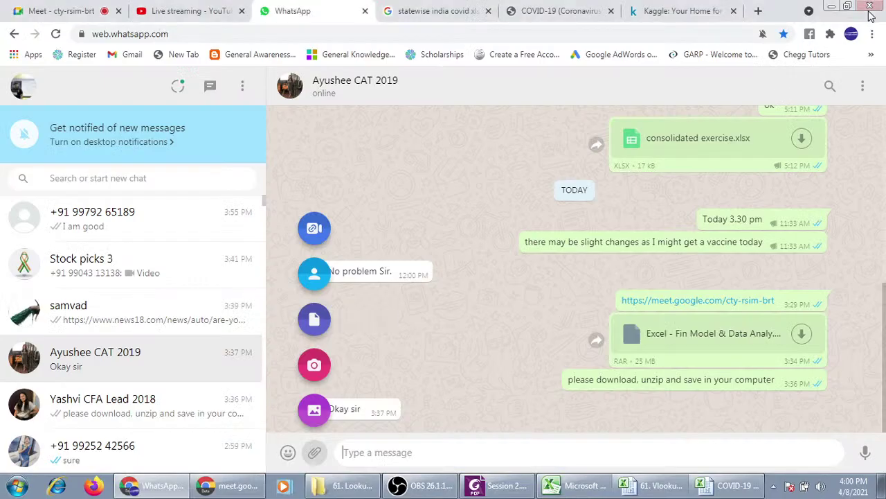
Drag COVID-19 (Coronavirus) Infection Tracker.xlsx from Downloads into the WhatsApp chat and send it.
{"action": "left_click", "coordinate": [347, 488]}
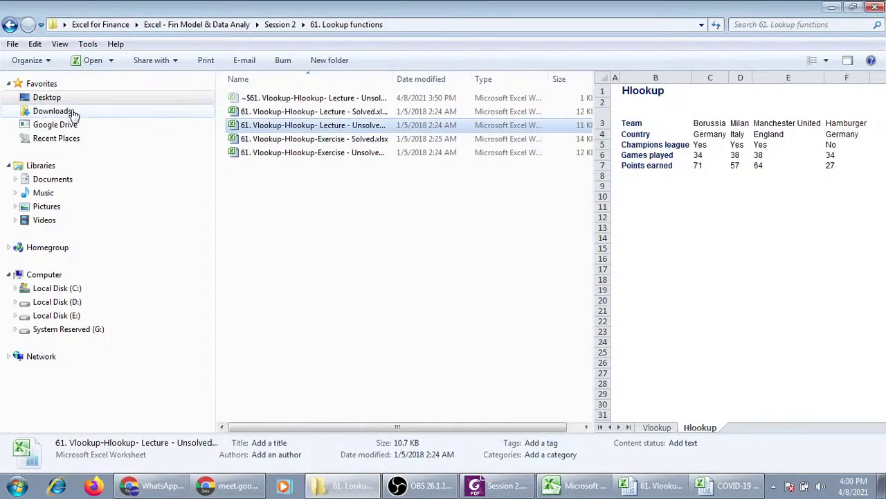
{"action": "left_click", "coordinate": [72, 113]}
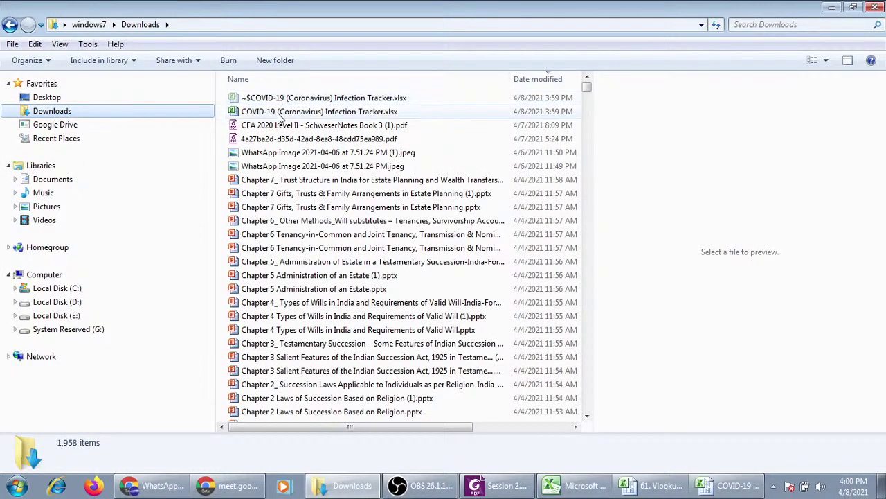
{"action": "left_click", "coordinate": [280, 116]}
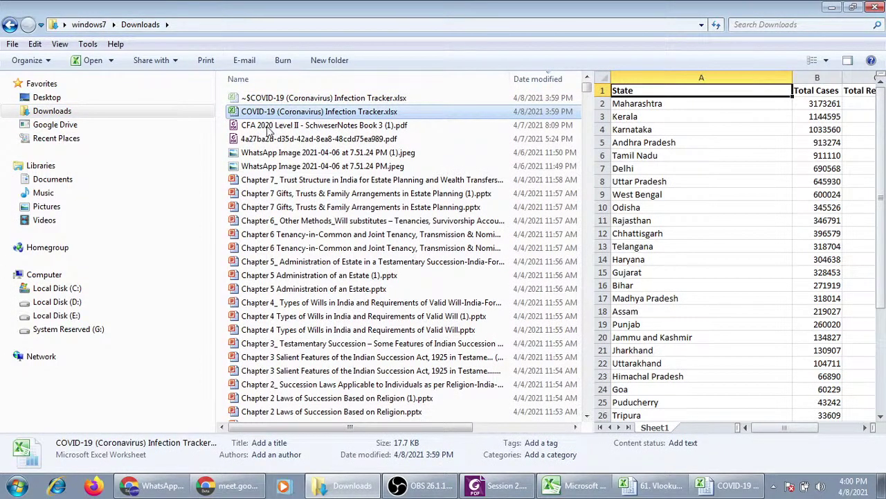
{"action": "left_click", "coordinate": [156, 487]}
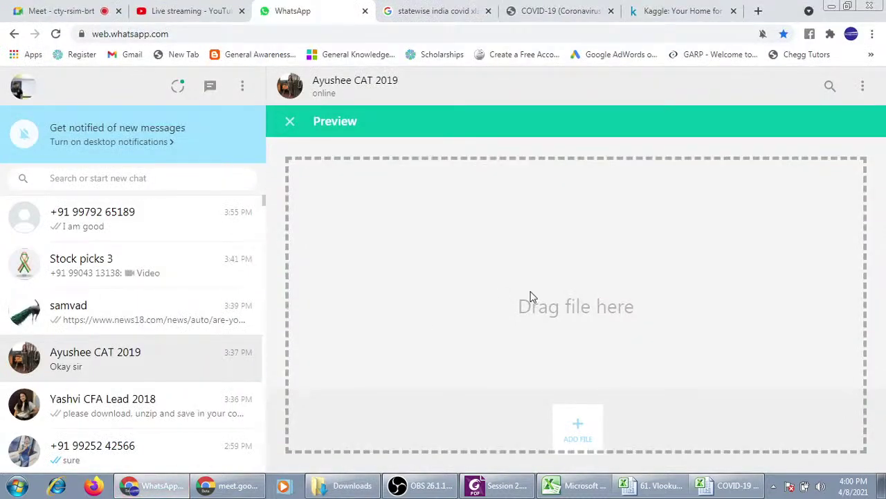
{"action": "left_click_drag", "start_coordinate": [158, 493], "coordinate": [534, 297]}
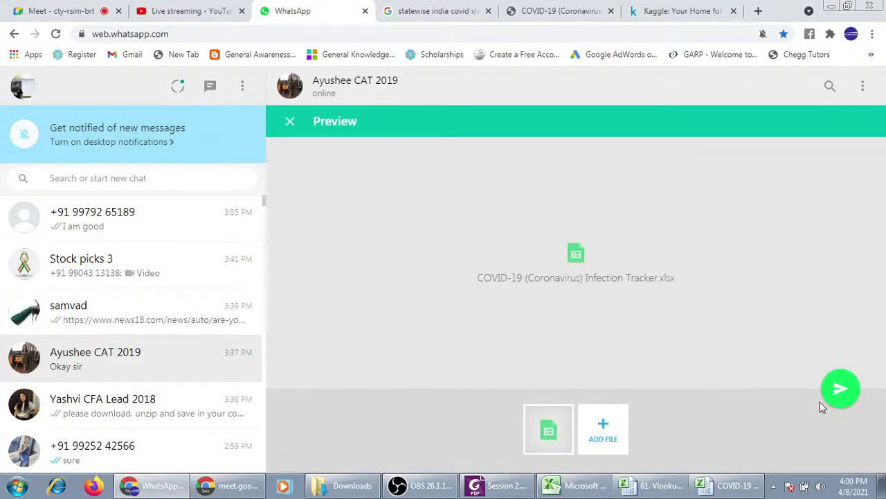
{"action": "left_click", "coordinate": [839, 391]}
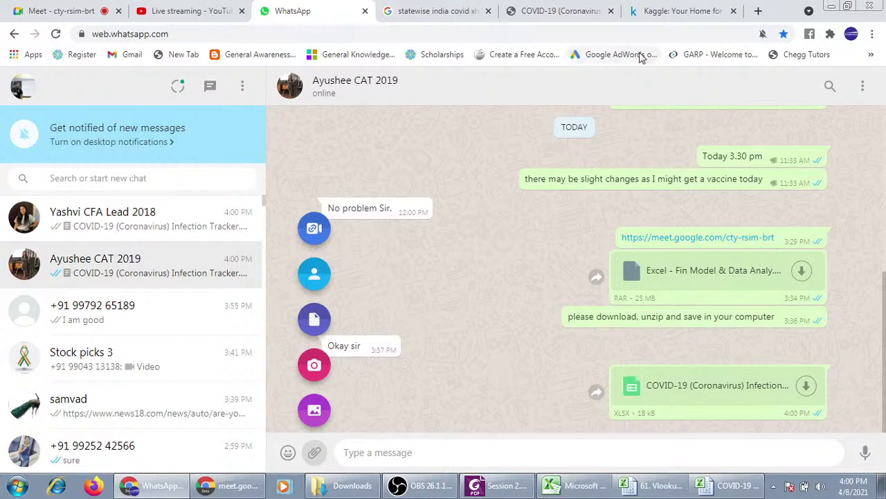
Start Kaggle's Sign in with Google, then bring the tracker workbook back in Excel.
{"action": "left_click", "coordinate": [669, 20]}
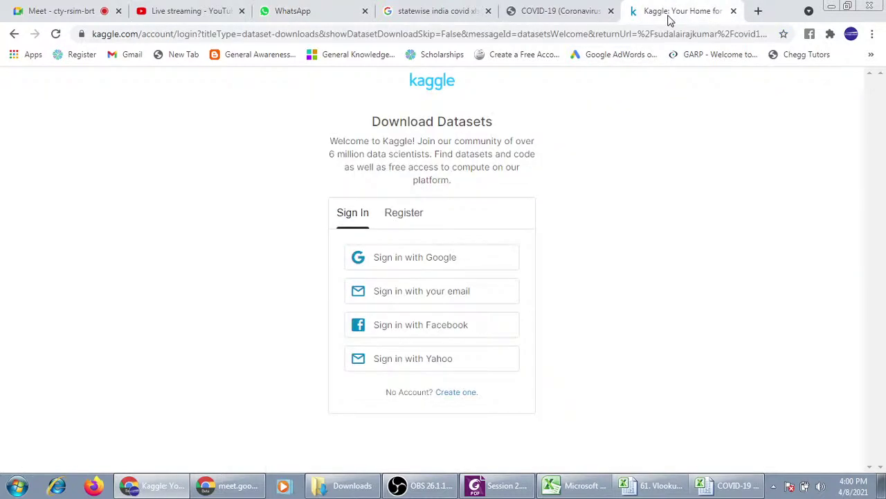
{"action": "left_click", "coordinate": [456, 262]}
{"action": "left_click", "coordinate": [732, 489]}
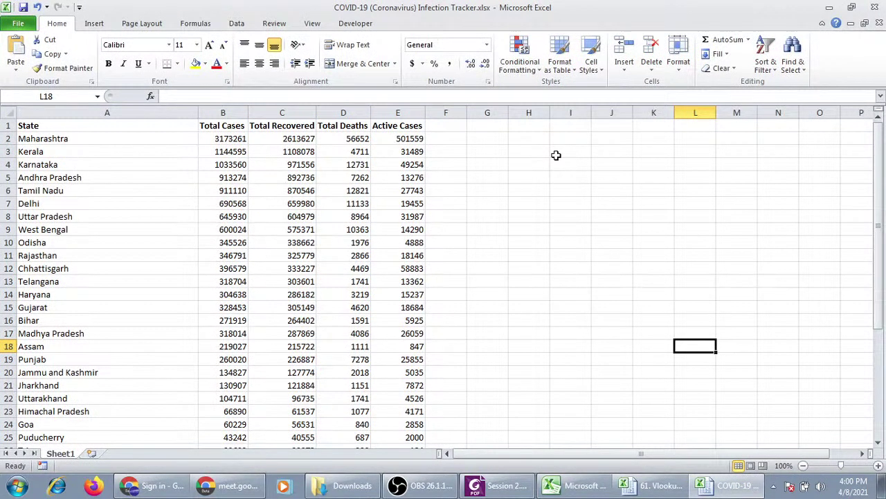
Enter the headers State, Total Cases and Total Deats across I1:K1.
{"action": "left_click", "coordinate": [574, 129]}
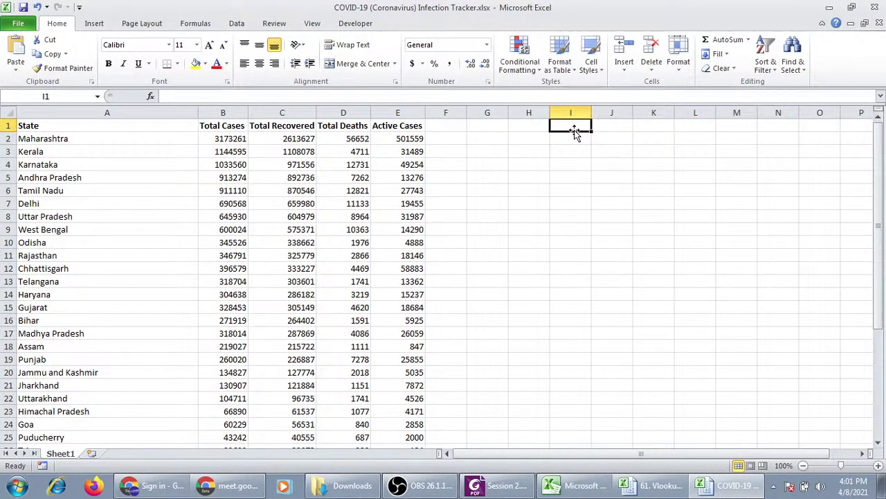
{"action": "type", "text": "St"}
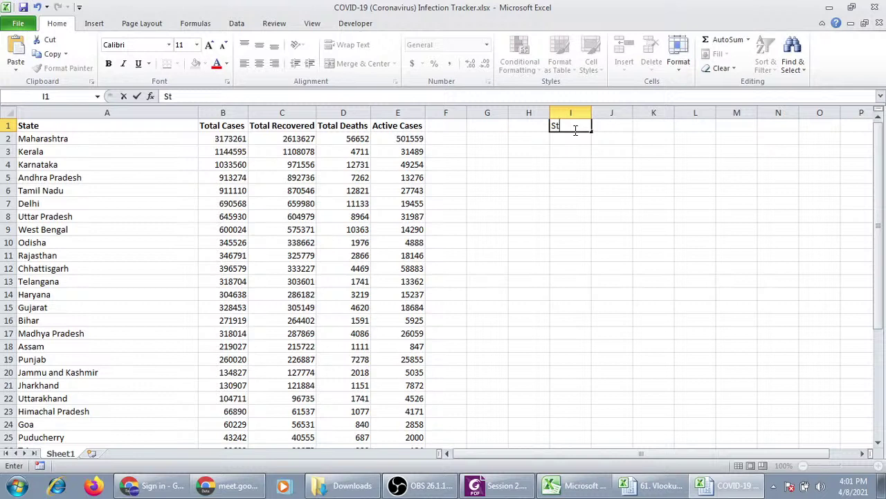
{"action": "type", "text": "at"}
{"action": "type", "text": "e"}
{"action": "key", "text": "Tab"}
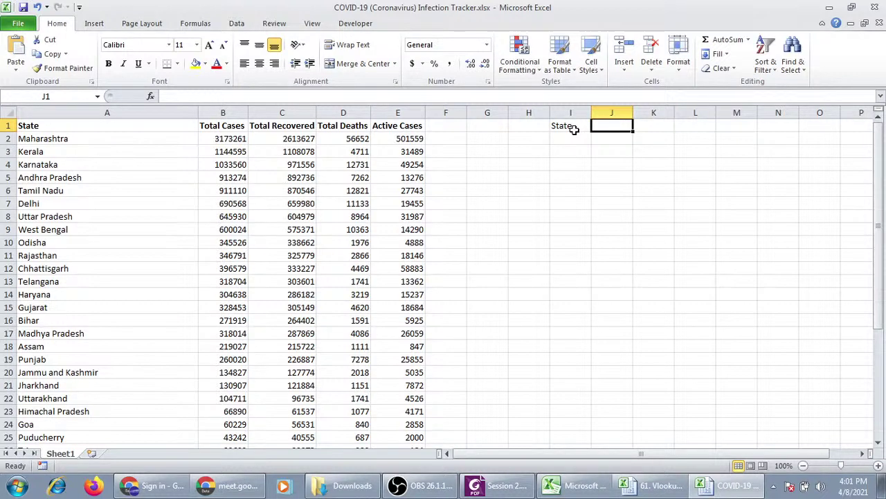
{"action": "type", "text": "Tot"}
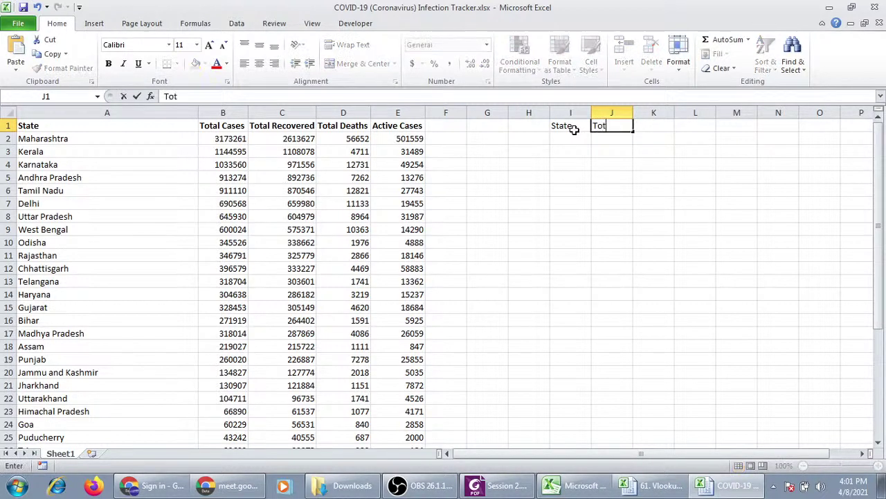
{"action": "type", "text": "al Case"}
{"action": "type", "text": "s"}
{"action": "key", "text": "Tab"}
{"action": "type", "text": "T"}
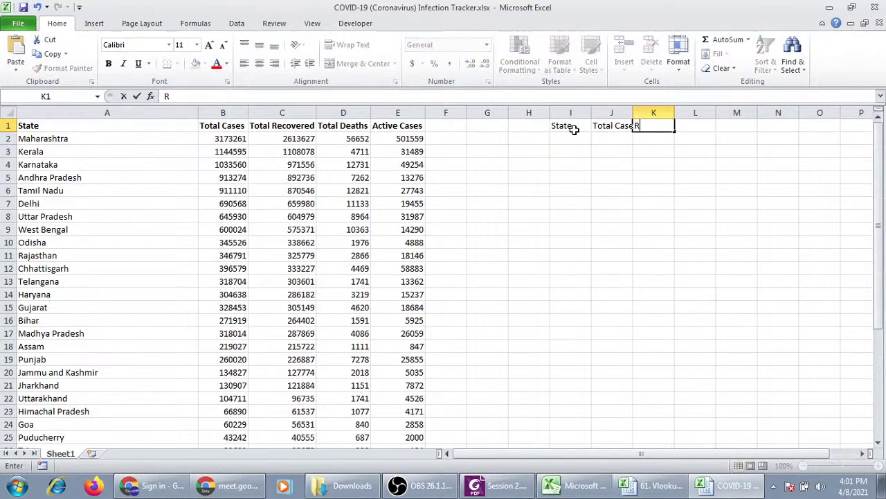
{"action": "type", "text": "otal"}
{"action": "type", "text": " Deats"}
{"action": "key", "text": "Return"}
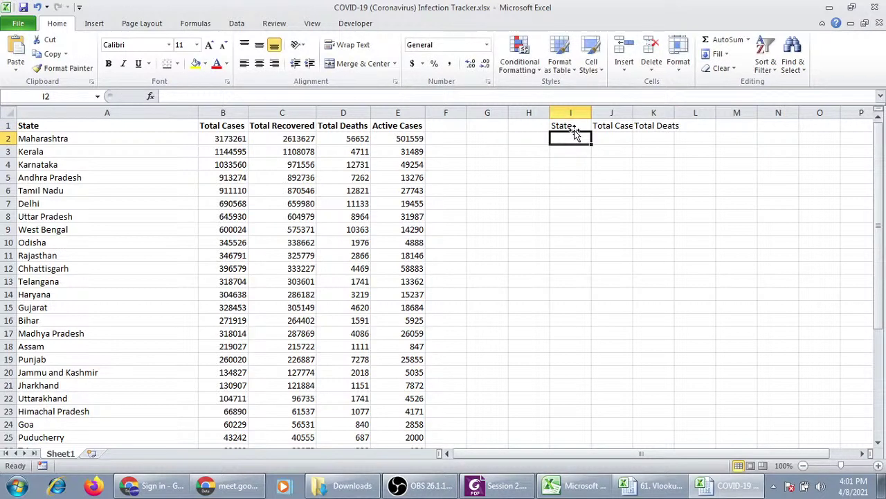
Autofit column K and fix the K1 heading to read Total Deaths.
{"action": "double_click", "coordinate": [671, 112]}
{"action": "double_click", "coordinate": [676, 125]}
{"action": "type", "text": "h"}
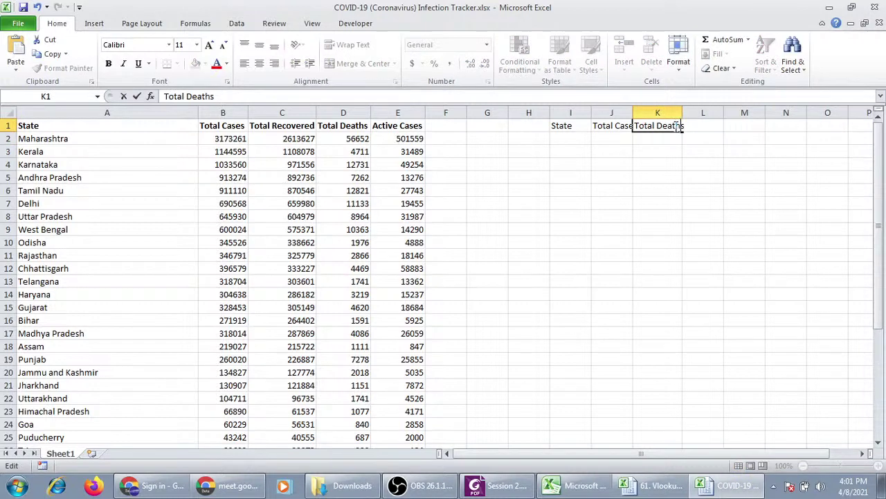
{"action": "key", "text": "Return"}
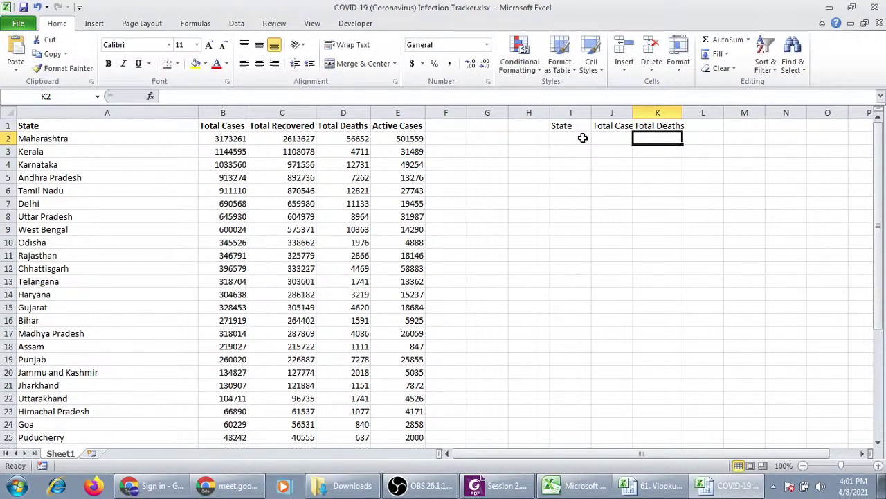
Enter Bihar and Goa as the first two states in I2:I3.
{"action": "left_click", "coordinate": [582, 138]}
{"action": "type", "text": "Bihar"}
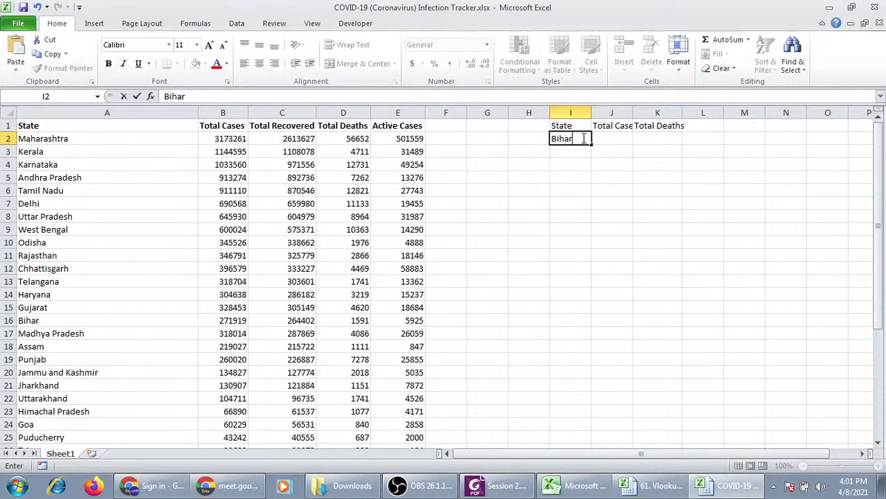
{"action": "key", "text": "Return"}
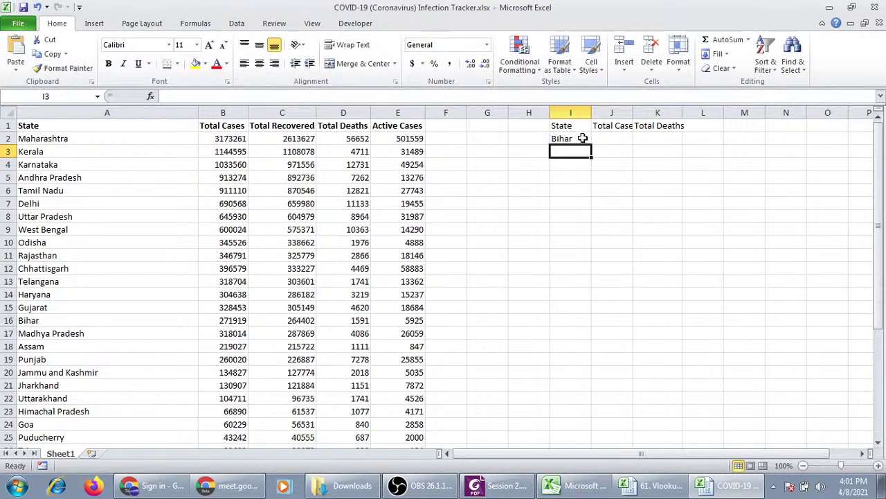
{"action": "type", "text": "Goa"}
{"action": "key", "text": "Return"}
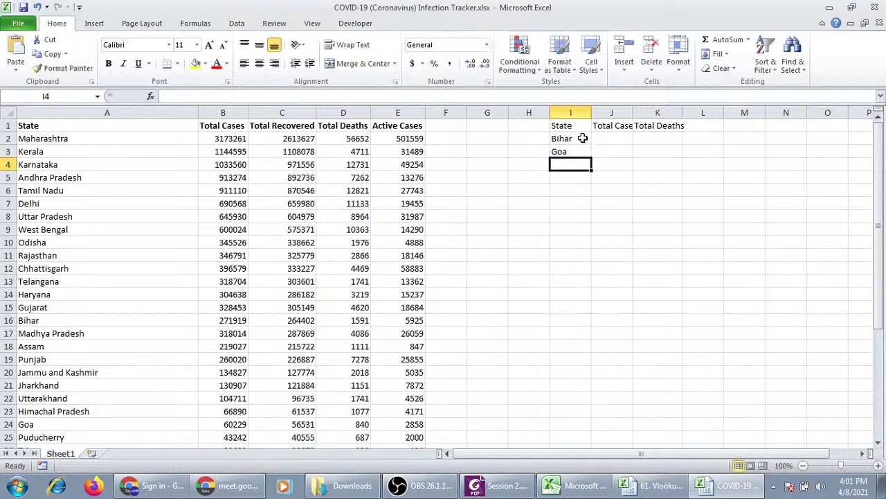
{"action": "left_click_drag", "start_coordinate": [877, 185], "coordinate": [876, 314]}
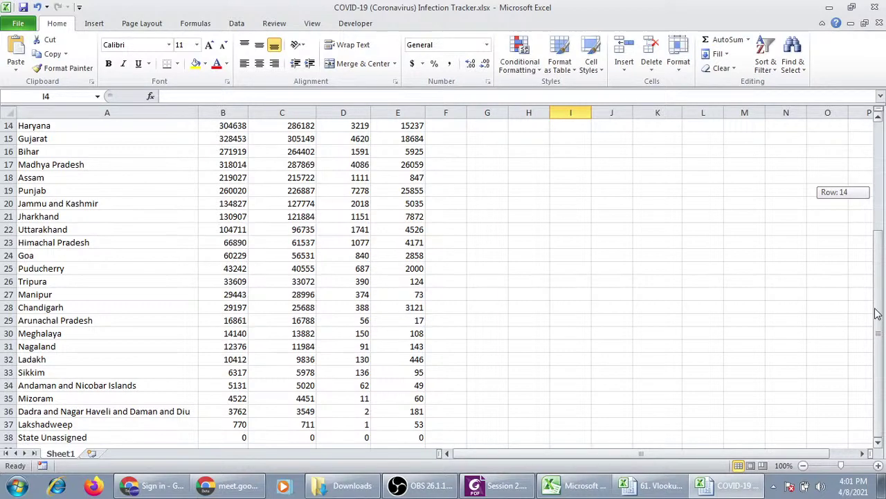
{"action": "left_click_drag", "start_coordinate": [876, 313], "coordinate": [883, 223]}
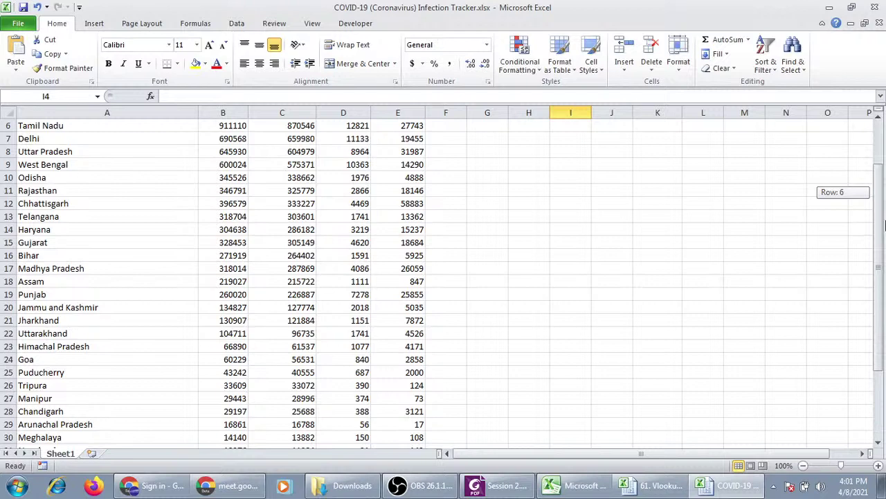
{"action": "left_click_drag", "start_coordinate": [883, 223], "coordinate": [882, 169]}
Add Gujarat, Maharashtra and Punjab under them in I4:I6.
{"action": "type", "text": "Gujarat"}
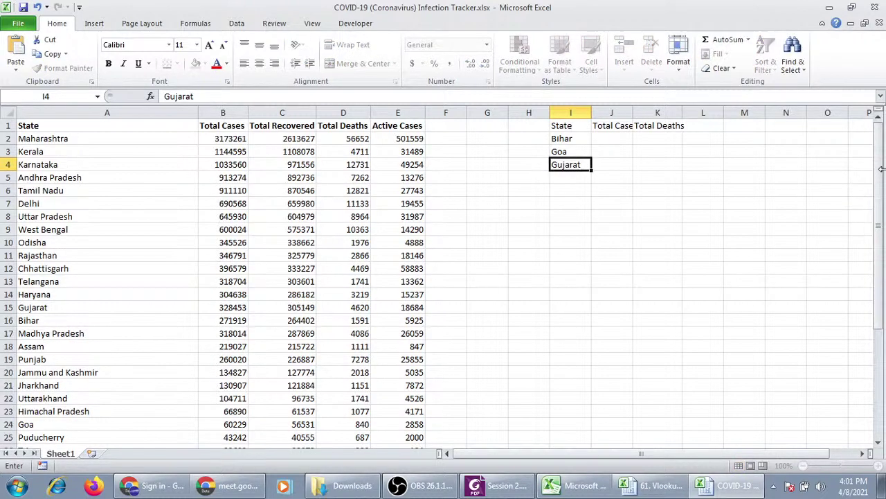
{"action": "key", "text": "Return"}
{"action": "type", "text": "Maha"}
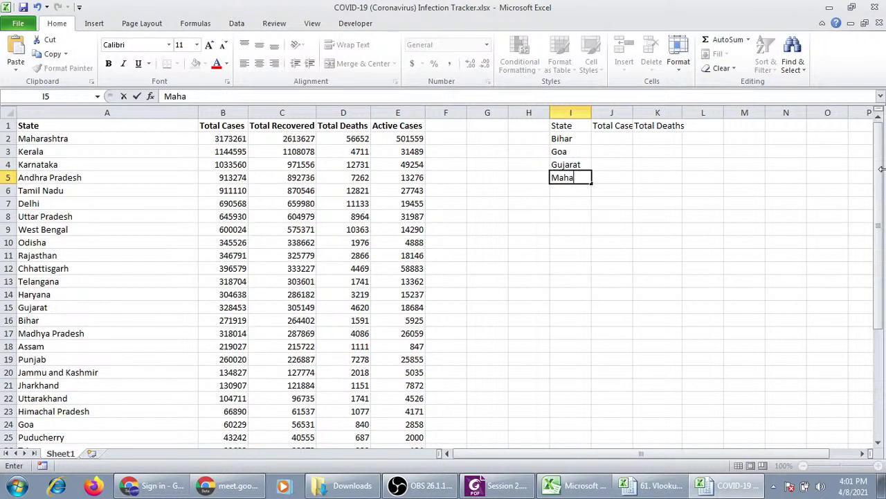
{"action": "type", "text": "rashtra"}
{"action": "key", "text": "Return"}
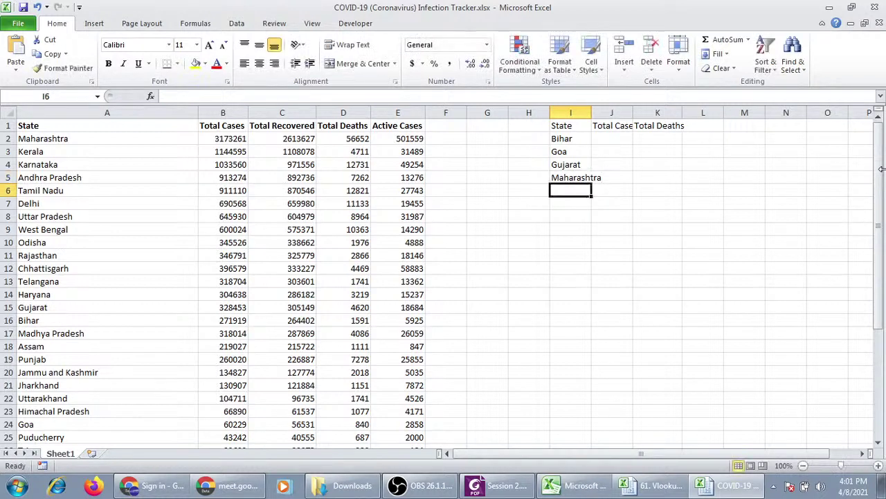
{"action": "type", "text": "Punjab"}
{"action": "key", "text": "Return"}
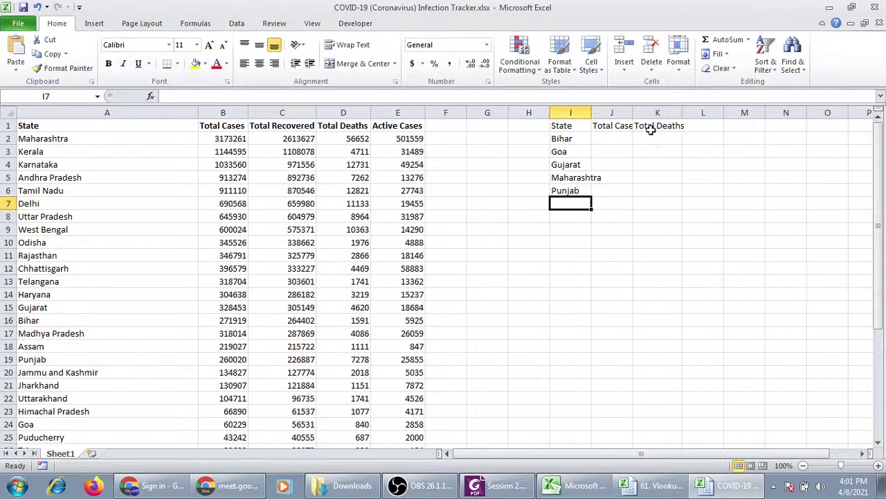
Autofit columns I, J and K to their contents.
{"action": "double_click", "coordinate": [593, 113]}
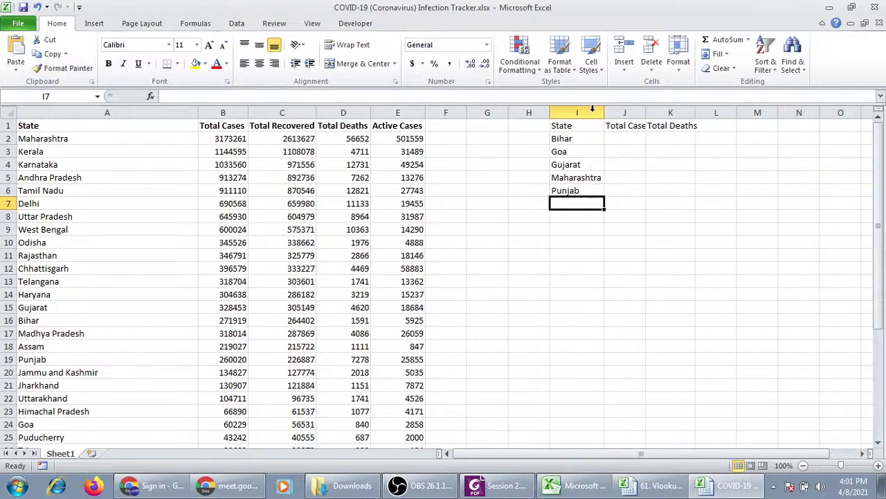
{"action": "double_click", "coordinate": [647, 112]}
{"action": "double_click", "coordinate": [703, 112]}
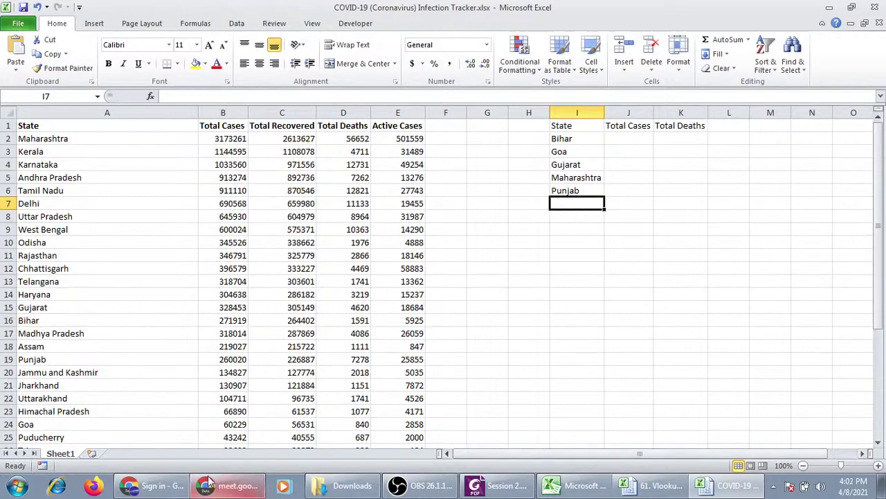
Finish Kaggle registration with a Google account, accept the terms, then return to Excel.
{"action": "left_click", "coordinate": [162, 488]}
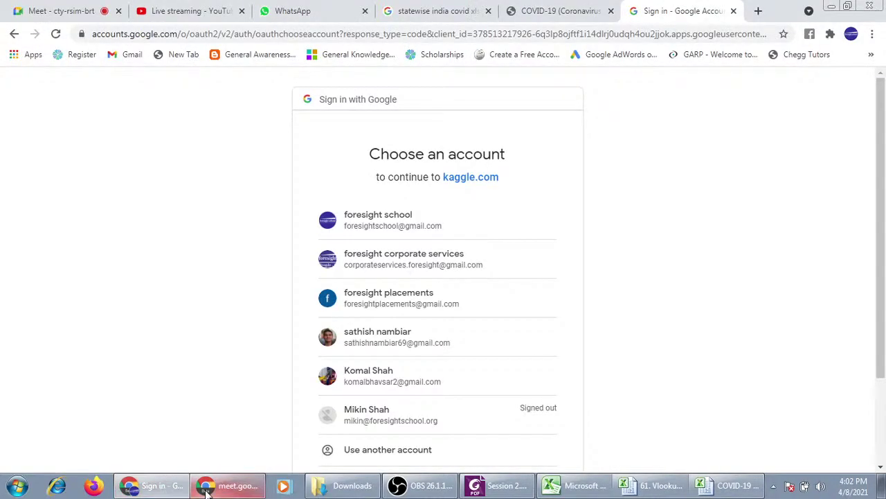
{"action": "left_click", "coordinate": [407, 336]}
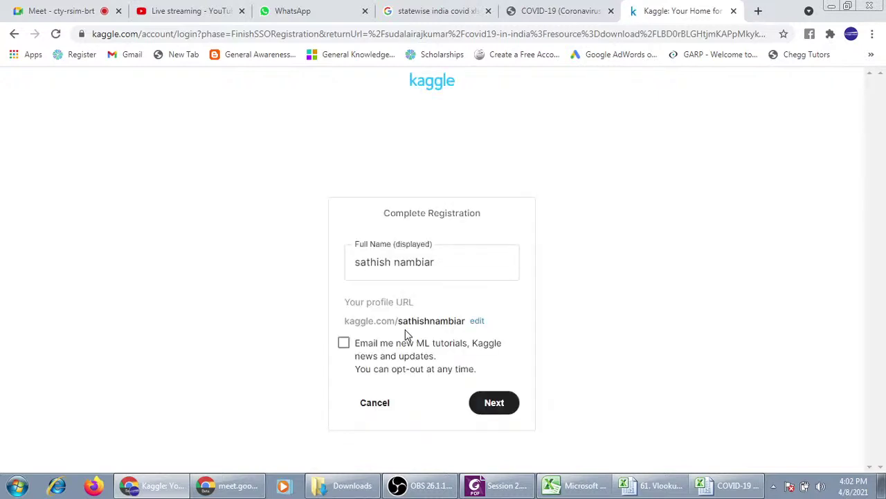
{"action": "left_click", "coordinate": [494, 403]}
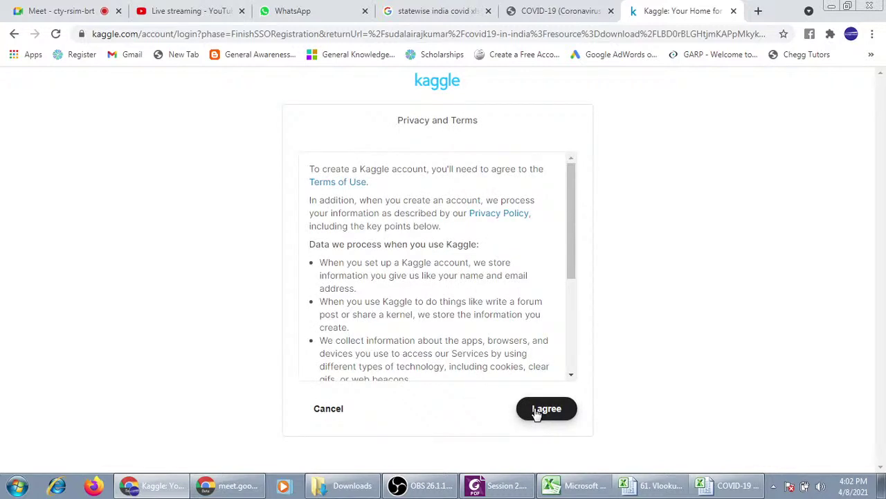
{"action": "left_click", "coordinate": [537, 413]}
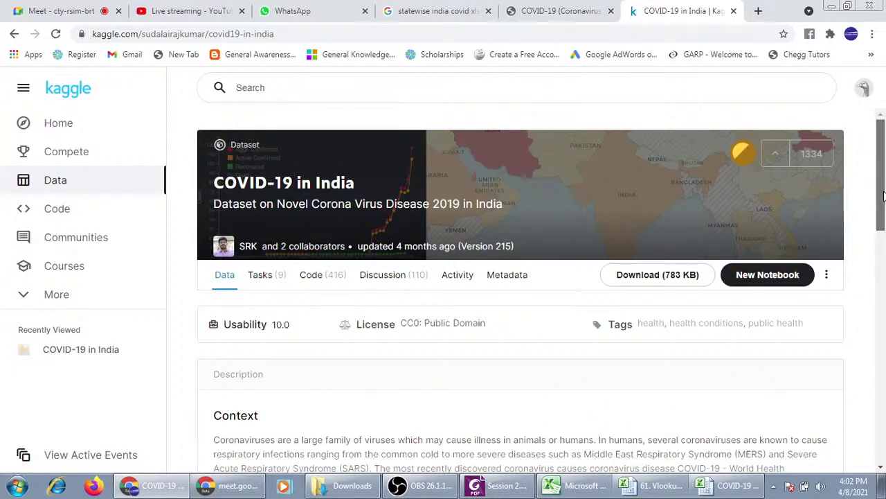
{"action": "left_click_drag", "start_coordinate": [884, 197], "coordinate": [883, 313]}
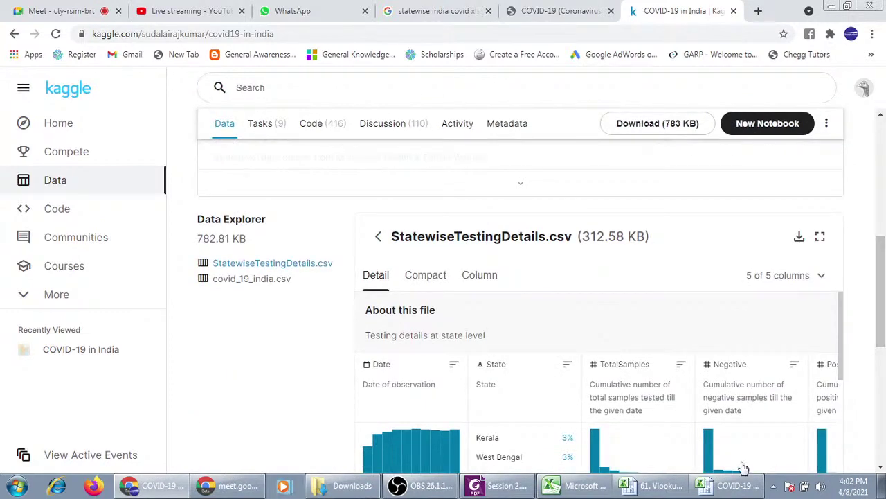
{"action": "left_click", "coordinate": [727, 486]}
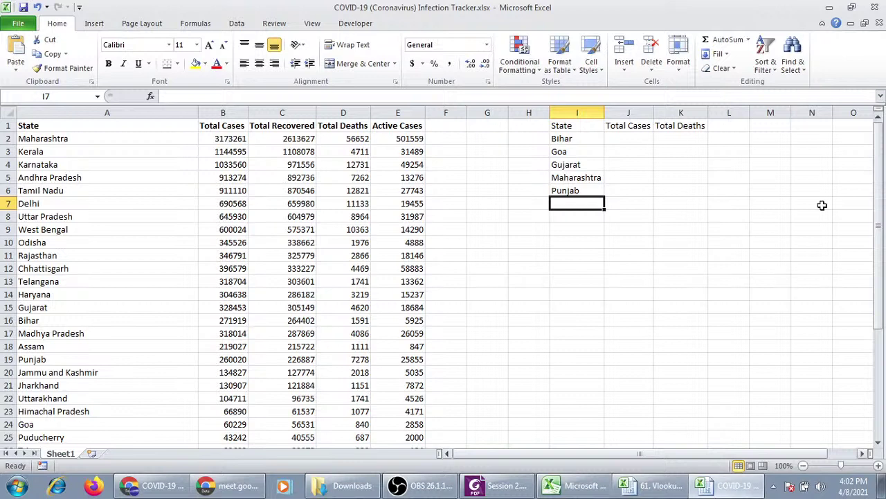
Bold the State, Total Cases and Total Deaths headings in I1:K1.
{"action": "left_click", "coordinate": [606, 127]}
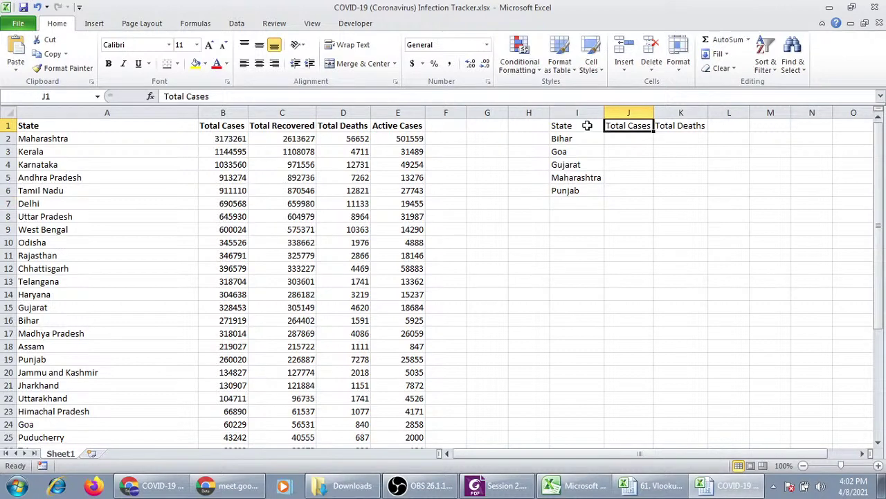
{"action": "left_click", "coordinate": [587, 126]}
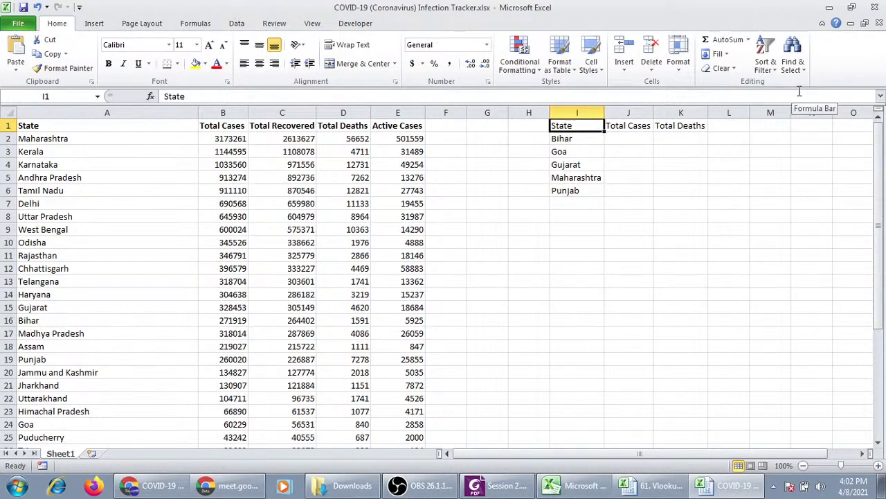
{"action": "left_click", "coordinate": [689, 125], "text": "shift"}
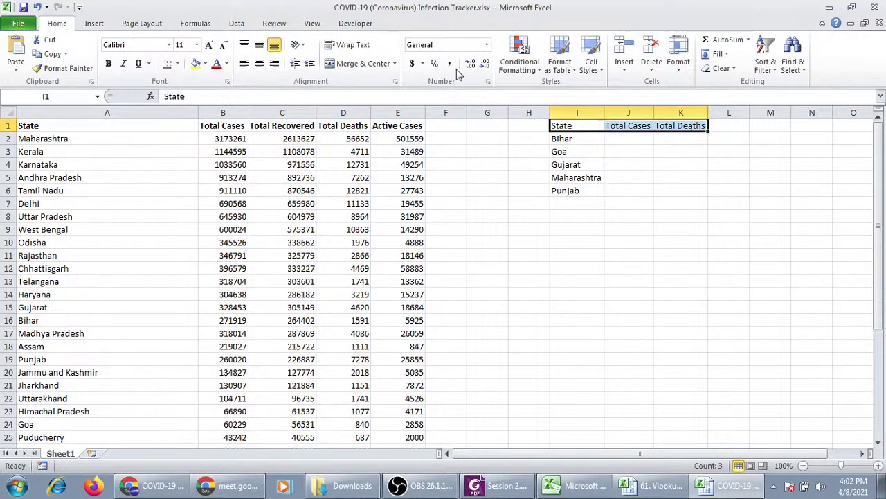
{"action": "left_click", "coordinate": [108, 63]}
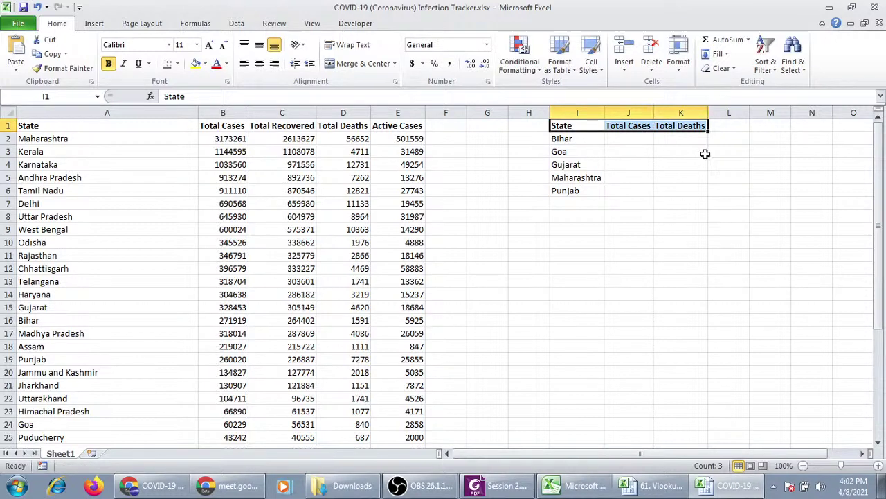
{"action": "left_click", "coordinate": [718, 174]}
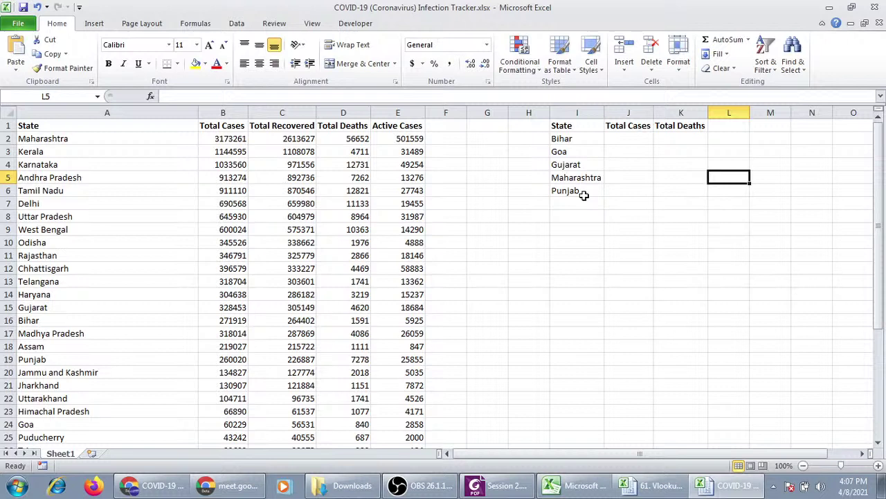
Enter =vlookup(I2,A2:E38,2) in J2 so Bihar's Total Cases shows 913274.
{"action": "left_click", "coordinate": [621, 142]}
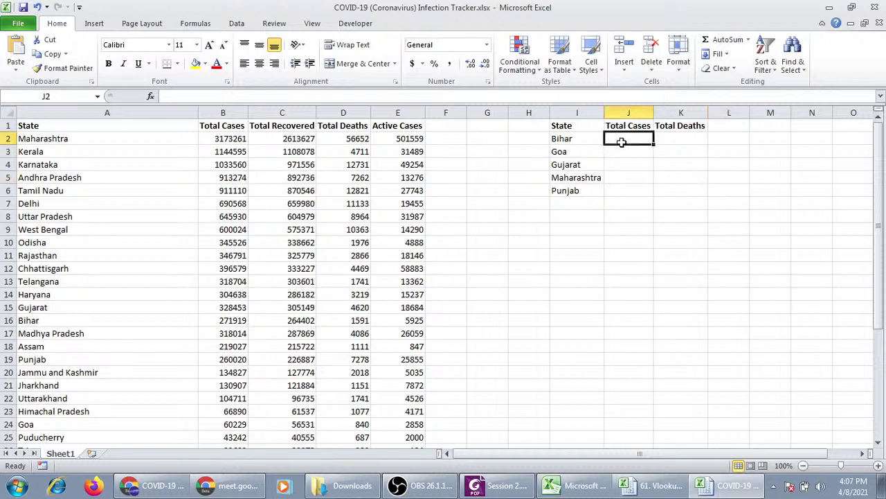
{"action": "type", "text": "="}
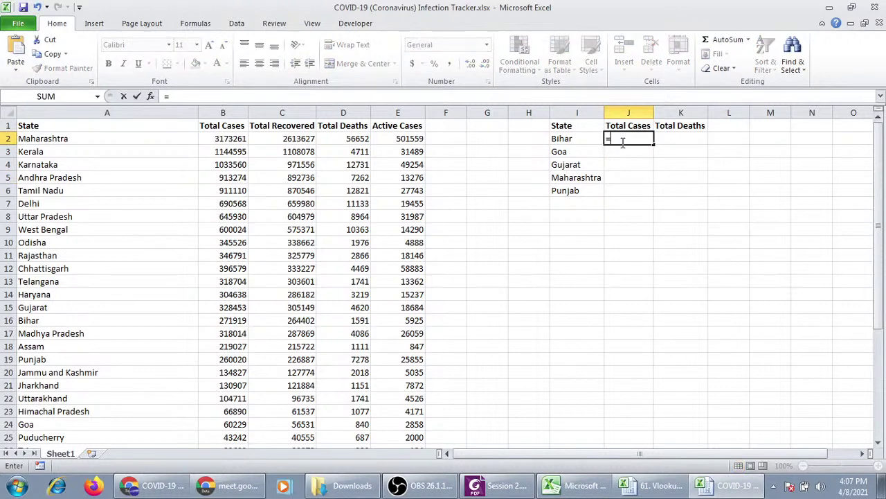
{"action": "type", "text": "vlookup"}
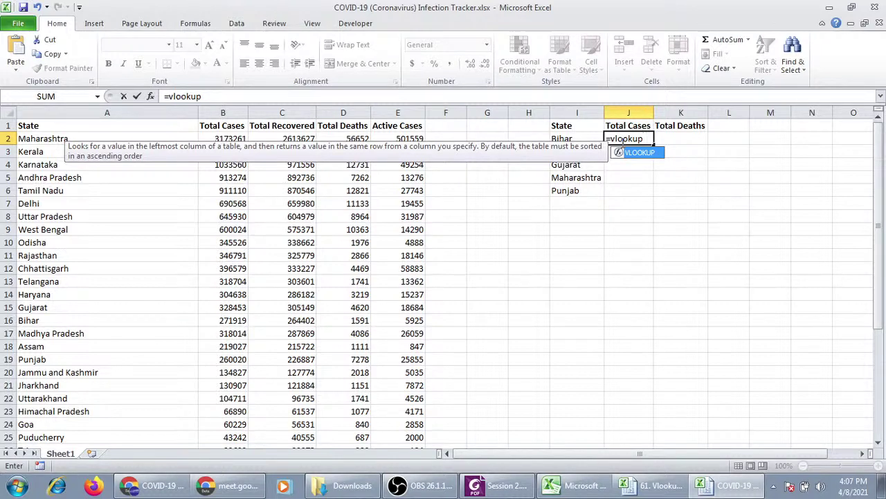
{"action": "type", "text": "("}
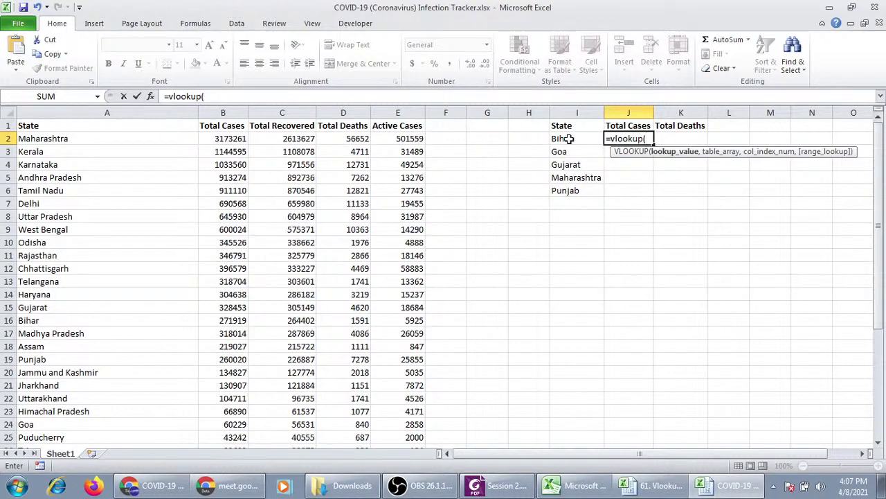
{"action": "left_click", "coordinate": [568, 138]}
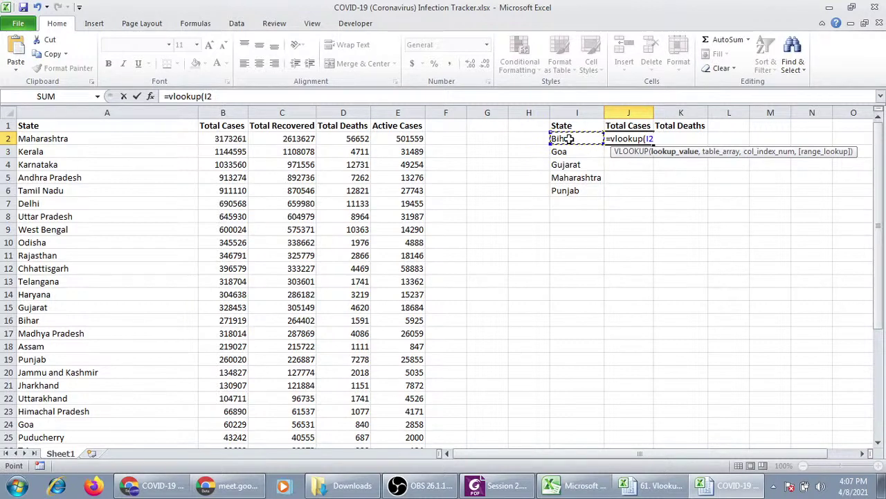
{"action": "type", "text": ","}
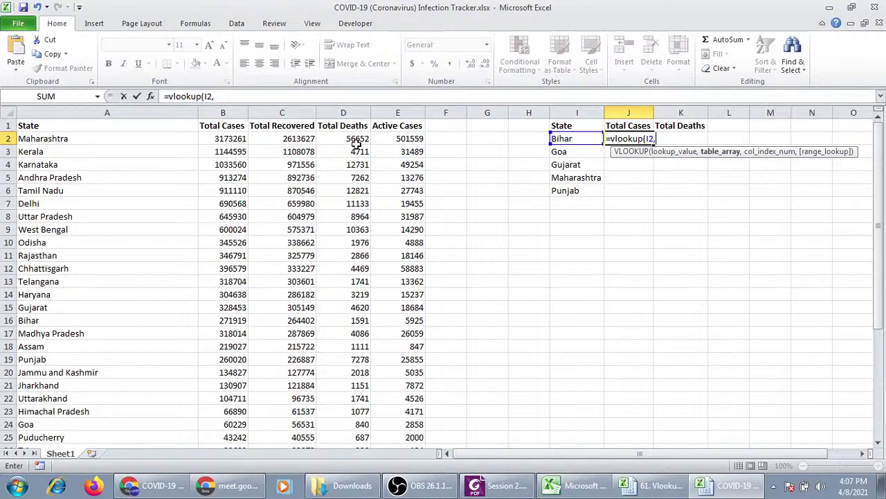
{"action": "left_click", "coordinate": [109, 138]}
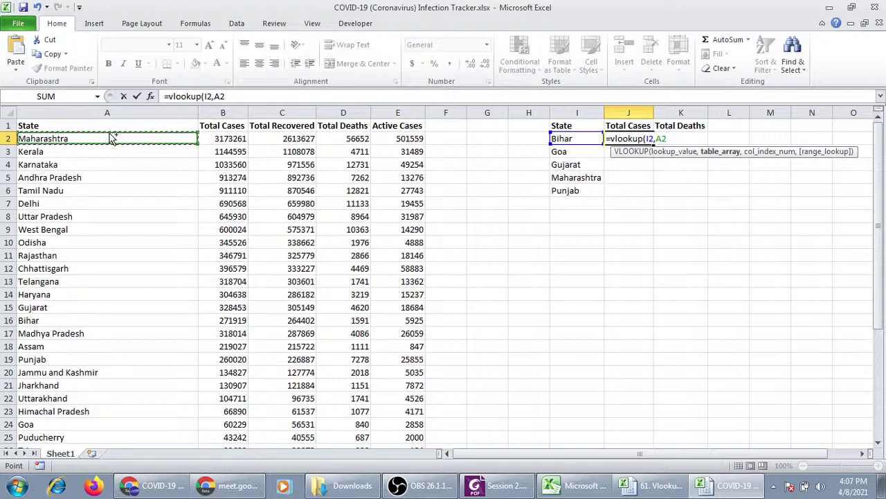
{"action": "key", "text": "ctrl+shift+Right"}
{"action": "key", "text": "ctrl+shift+Down"}
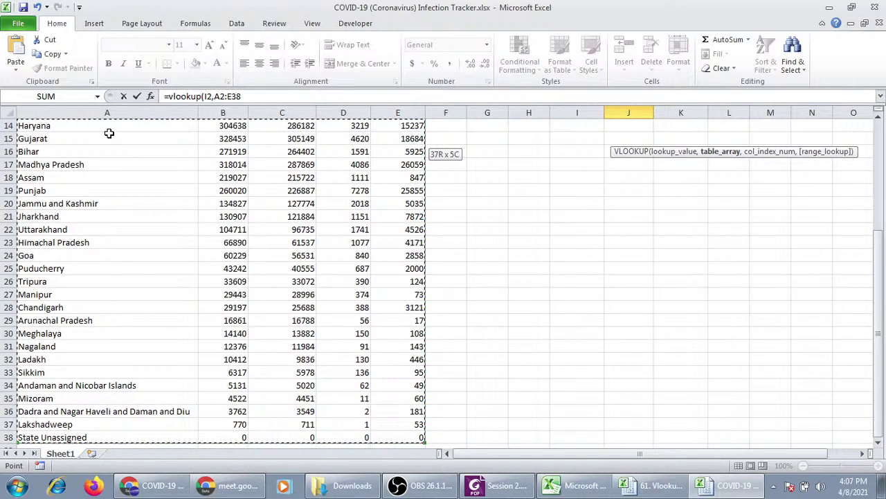
{"action": "type", "text": ","}
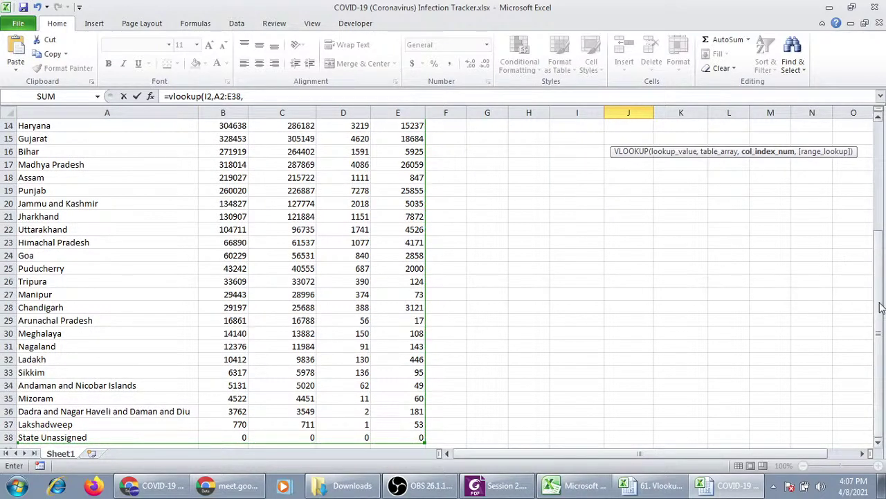
{"action": "left_click_drag", "start_coordinate": [881, 307], "coordinate": [881, 173]}
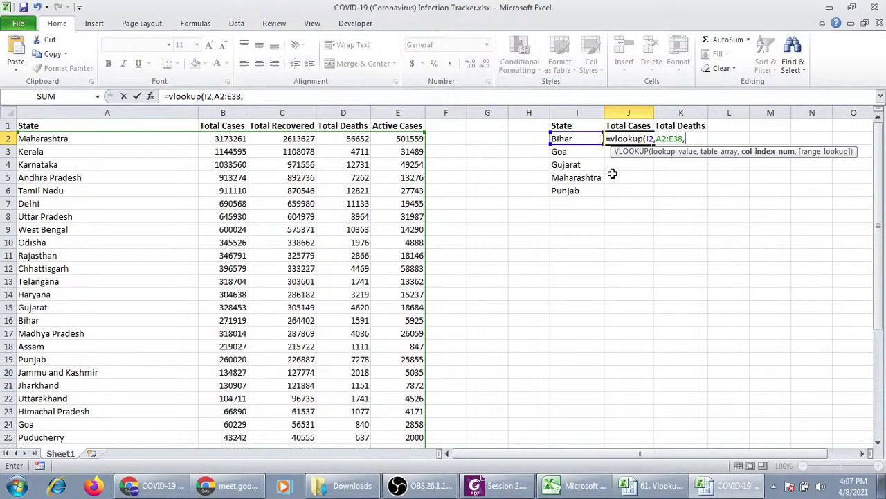
{"action": "type", "text": "2"}
{"action": "type", "text": ")"}
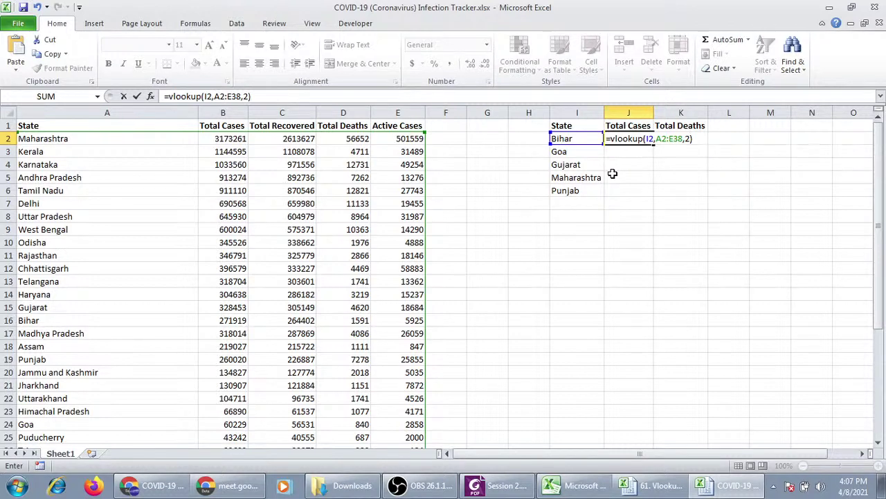
{"action": "key", "text": "Return"}
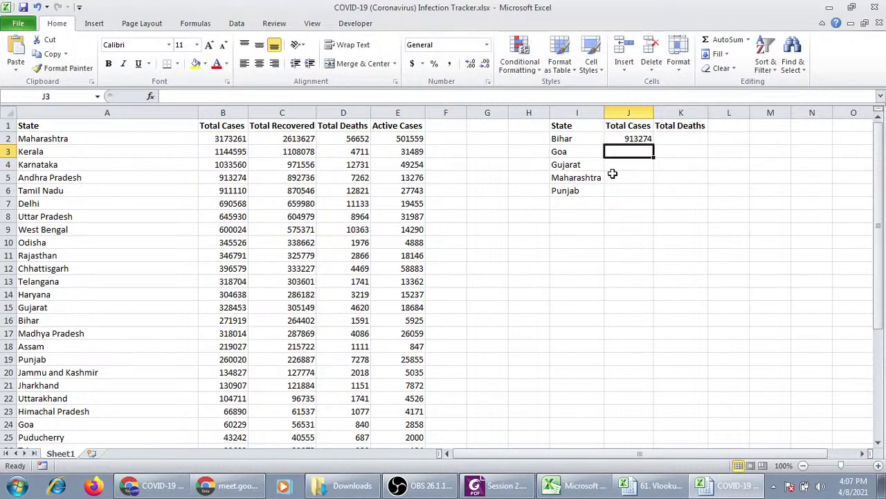
Change the lookup range in J2's formula to the absolute $A$2:$E$38.
{"action": "left_click", "coordinate": [643, 138]}
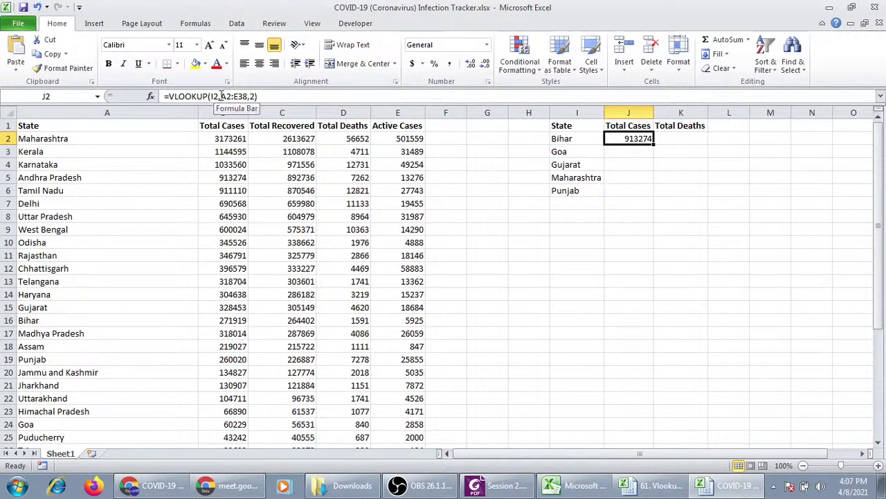
{"action": "left_click", "coordinate": [222, 97]}
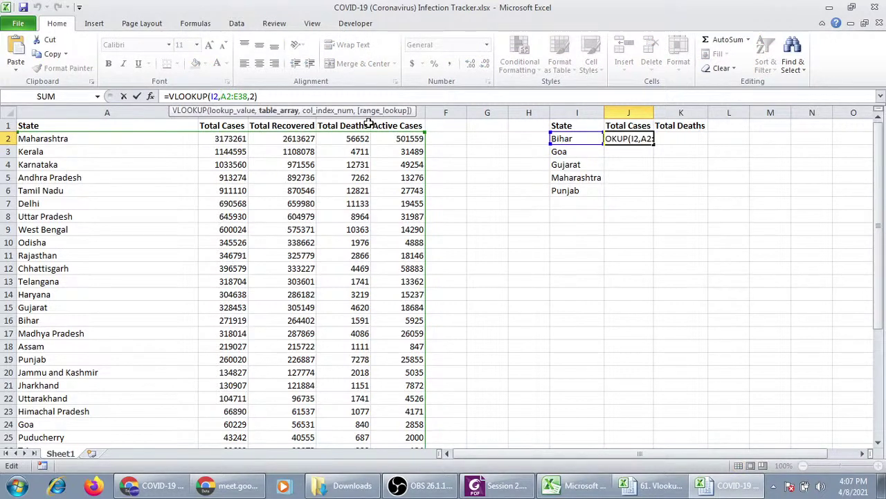
{"action": "type", "text": "$"}
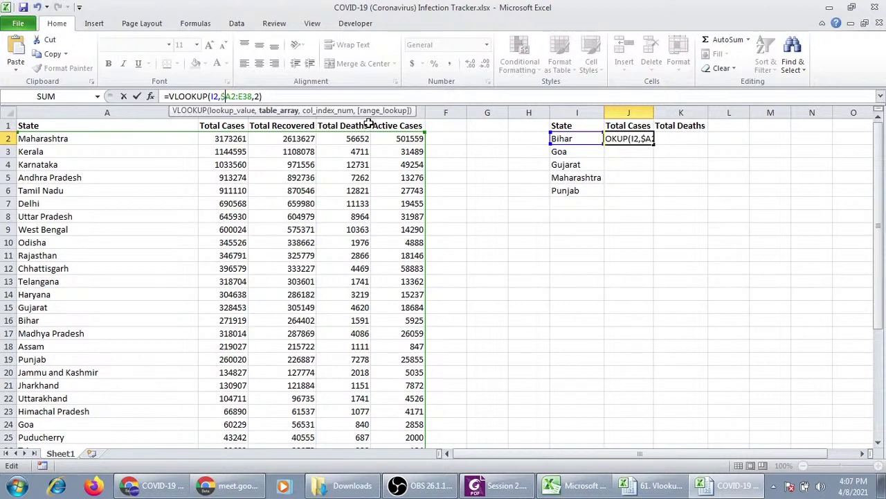
{"action": "key", "text": "Right"}
{"action": "type", "text": "$"}
{"action": "key", "text": "Right"}
{"action": "key", "text": "Right"}
{"action": "type", "text": "$"}
{"action": "key", "text": "Right"}
{"action": "type", "text": "$"}
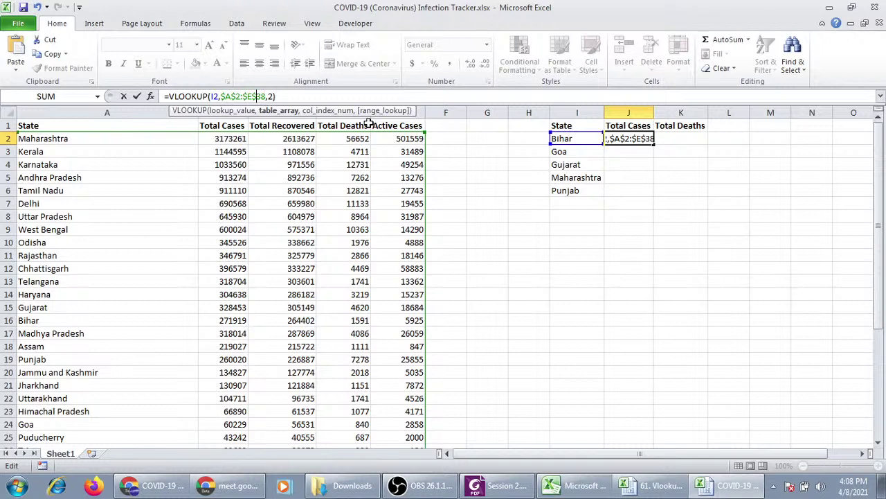
{"action": "key", "text": "Return"}
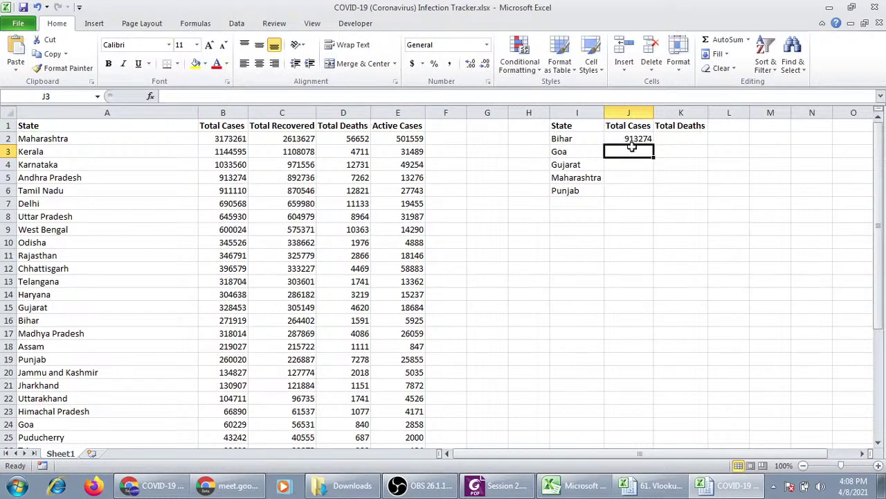
Copy J2's formula into K2 and edit it to look up I2, returning column 4 (7262).
{"action": "left_click", "coordinate": [635, 139]}
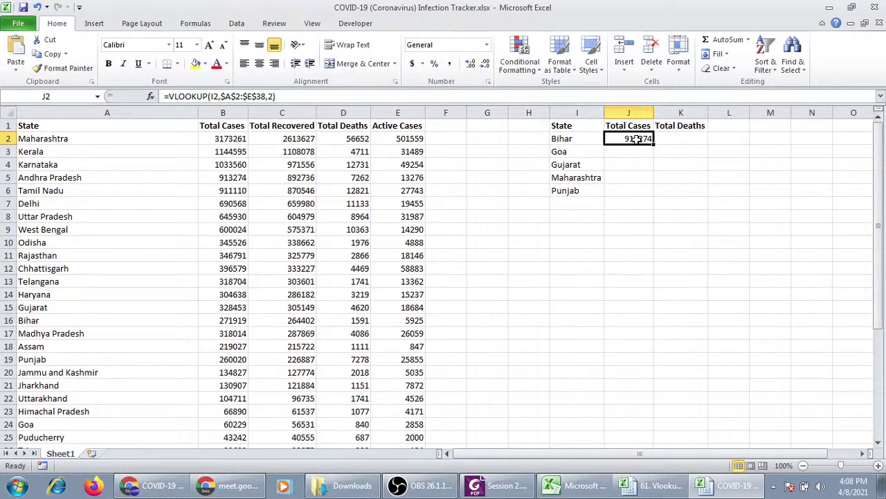
{"action": "key", "text": "ctrl+c"}
{"action": "left_click", "coordinate": [688, 137]}
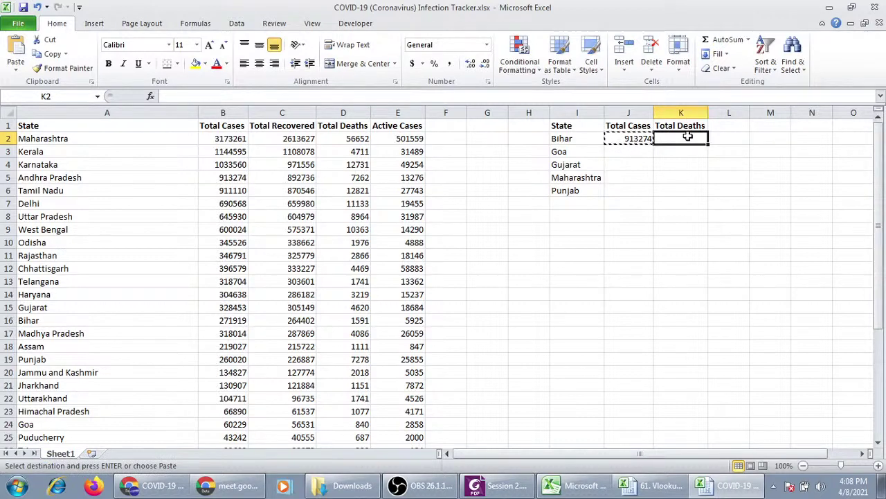
{"action": "key", "text": "ctrl+v"}
{"action": "double_click", "coordinate": [688, 137]}
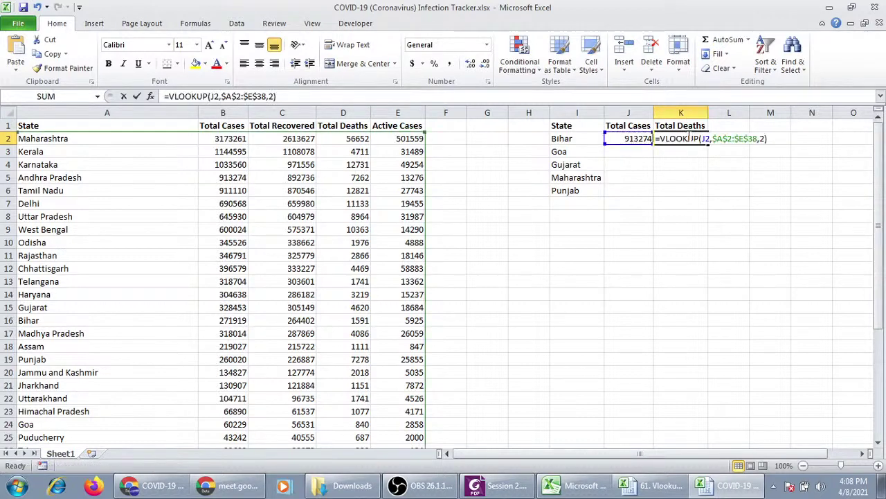
{"action": "left_click", "coordinate": [587, 140]}
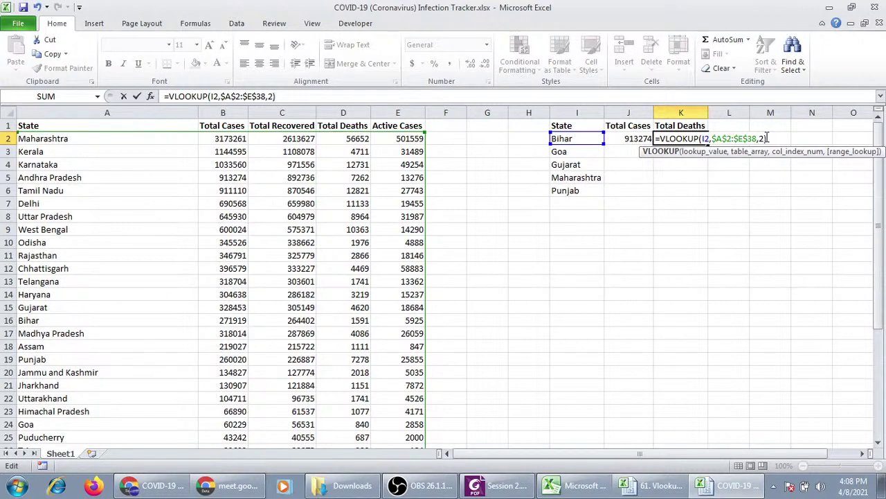
{"action": "key", "text": "BackSpace"}
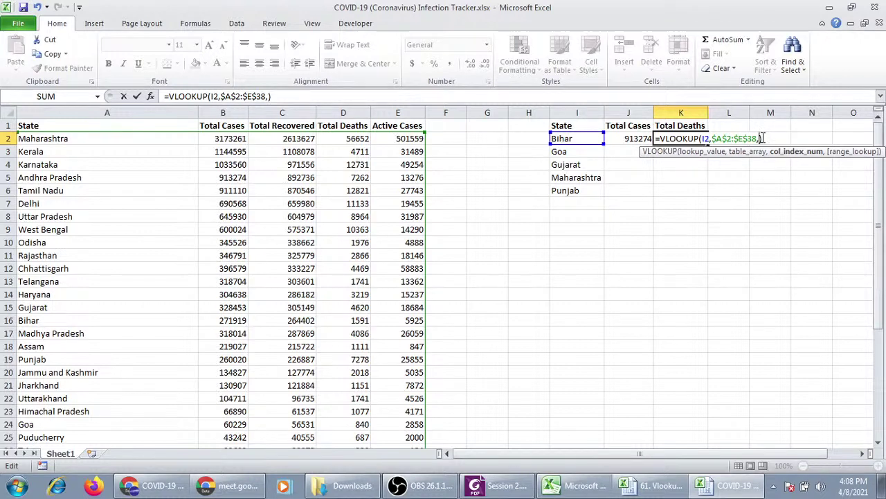
{"action": "type", "text": "4"}
{"action": "key", "text": "Return"}
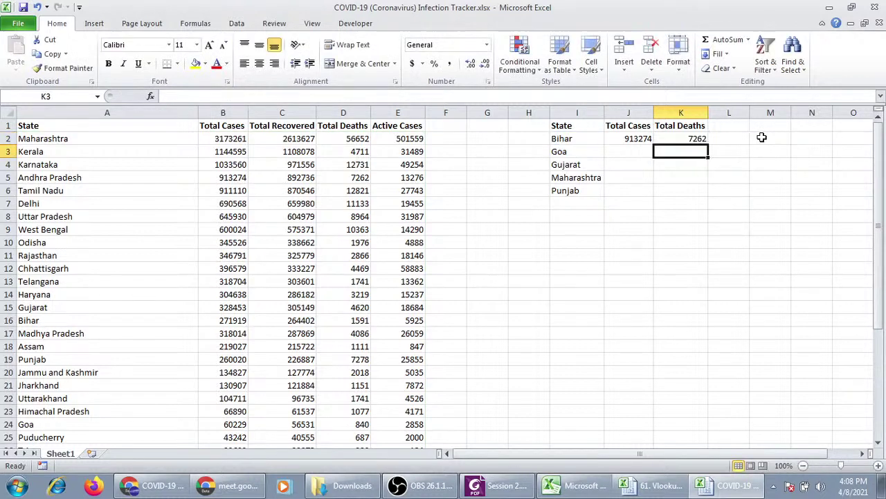
Fill the J2 and K2 lookup formulas down to row 6, then inspect Maharashtra's formula in J5.
{"action": "left_click", "coordinate": [643, 139]}
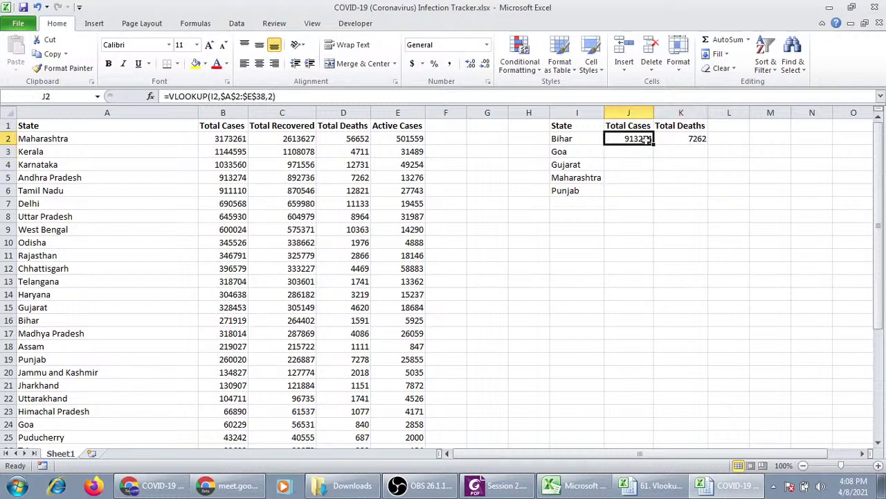
{"action": "left_click_drag", "start_coordinate": [653, 144], "coordinate": [654, 197]}
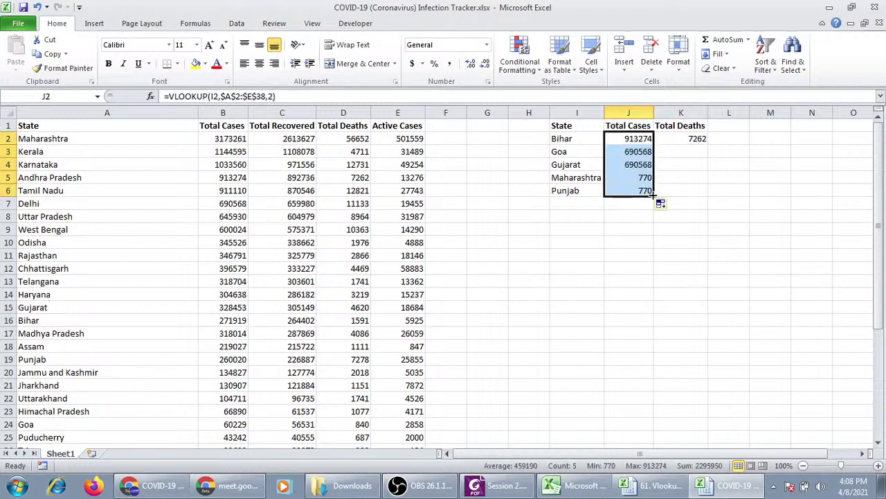
{"action": "left_click", "coordinate": [691, 138]}
{"action": "double_click", "coordinate": [707, 144]}
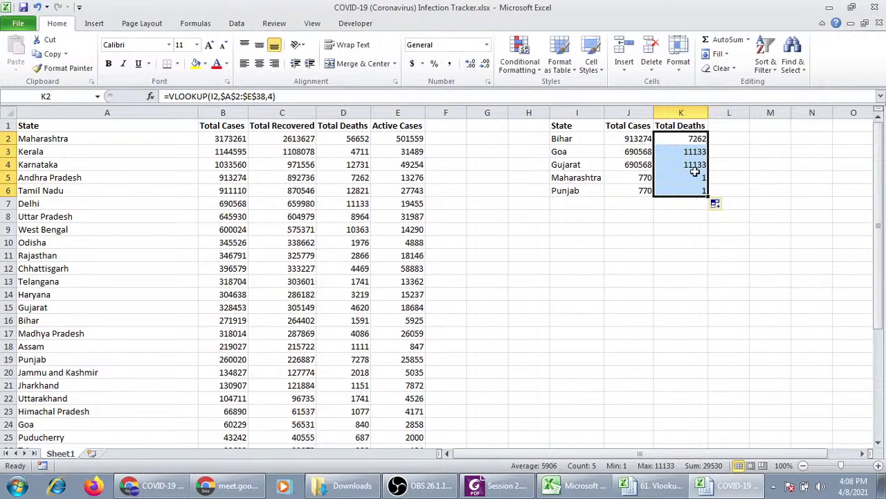
{"action": "left_click", "coordinate": [643, 178]}
{"action": "double_click", "coordinate": [644, 179]}
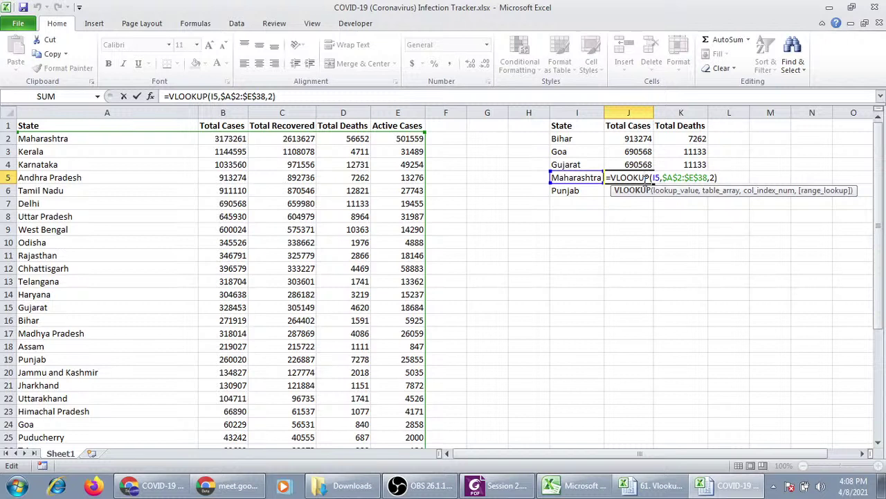
{"action": "key", "text": "ctrl+Return"}
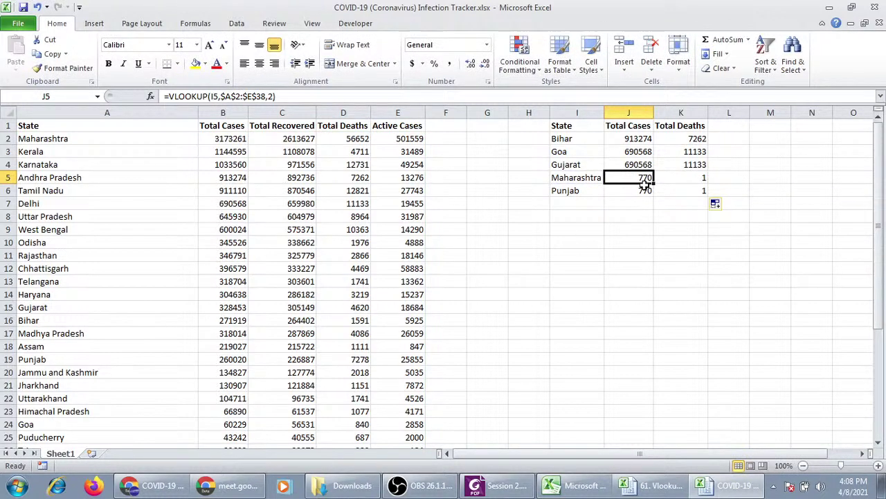
{"action": "left_click", "coordinate": [694, 178]}
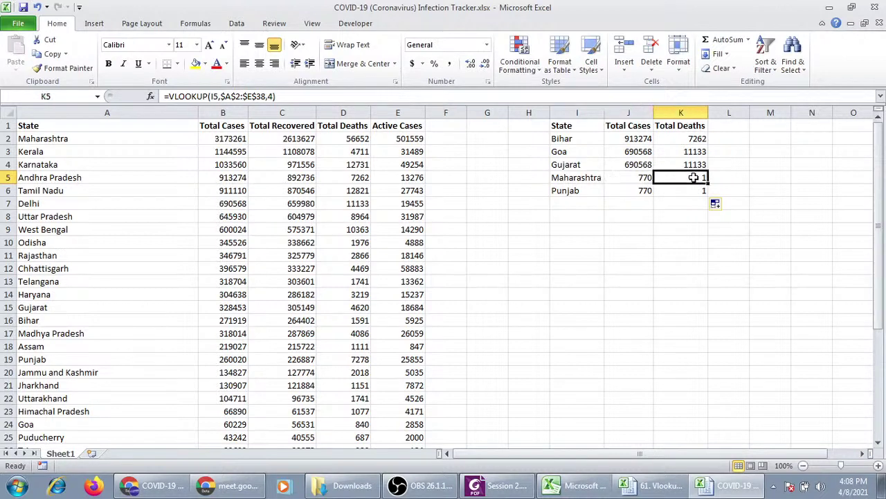
{"action": "left_click", "coordinate": [637, 164]}
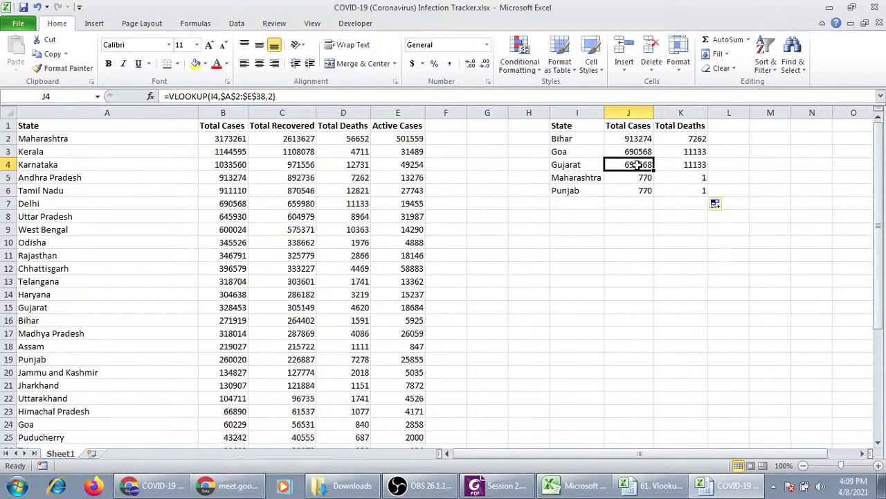
{"action": "double_click", "coordinate": [637, 164]}
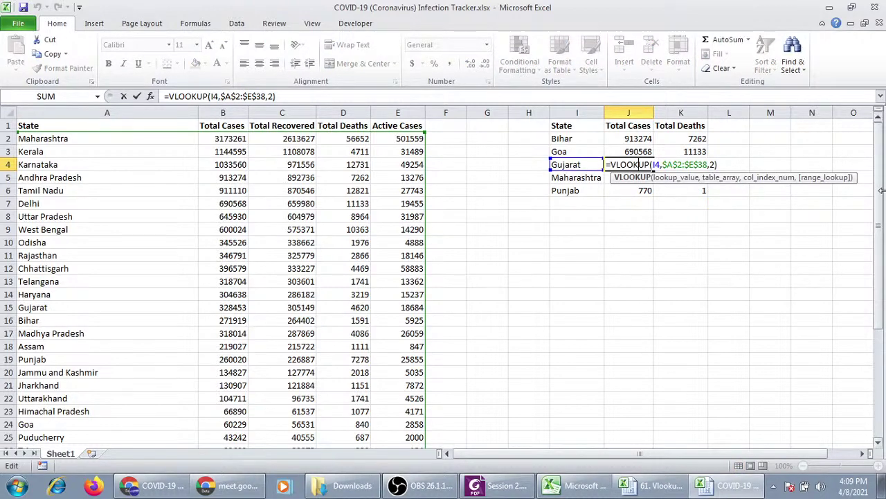
{"action": "mouse_move", "coordinate": [880, 194]}
{"action": "left_mouse_down"}
{"action": "mouse_move", "coordinate": [879, 340]}
{"action": "mouse_move", "coordinate": [884, 151]}
{"action": "left_mouse_up"}
{"action": "key", "text": "ctrl+Return"}
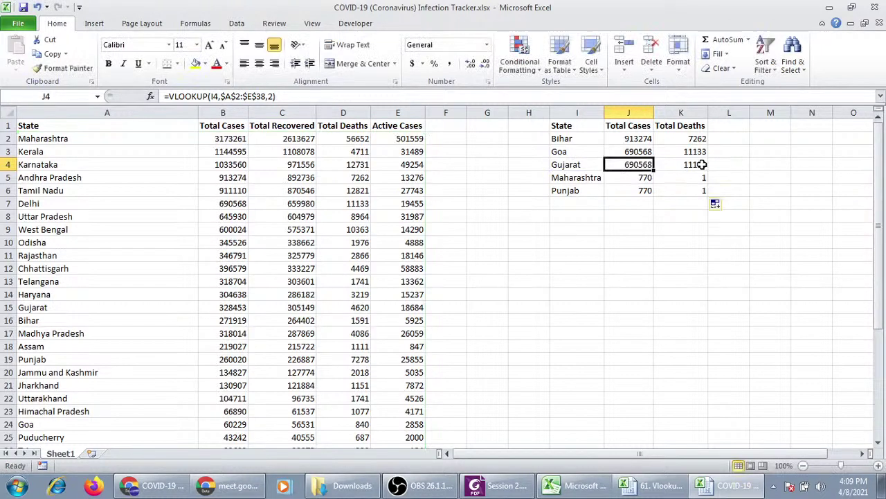
{"action": "left_click", "coordinate": [644, 139]}
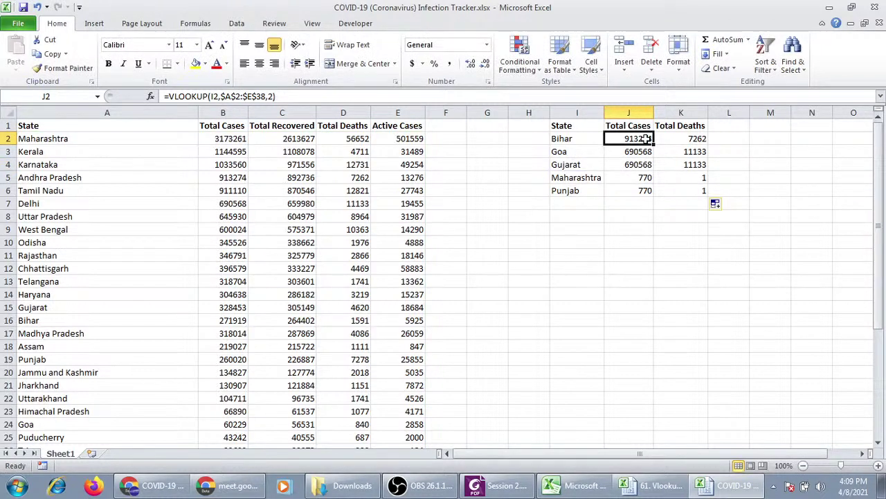
Add FALSE as the range_lookup argument to J2's Total Cases VLOOKUP formula.
{"action": "double_click", "coordinate": [644, 139]}
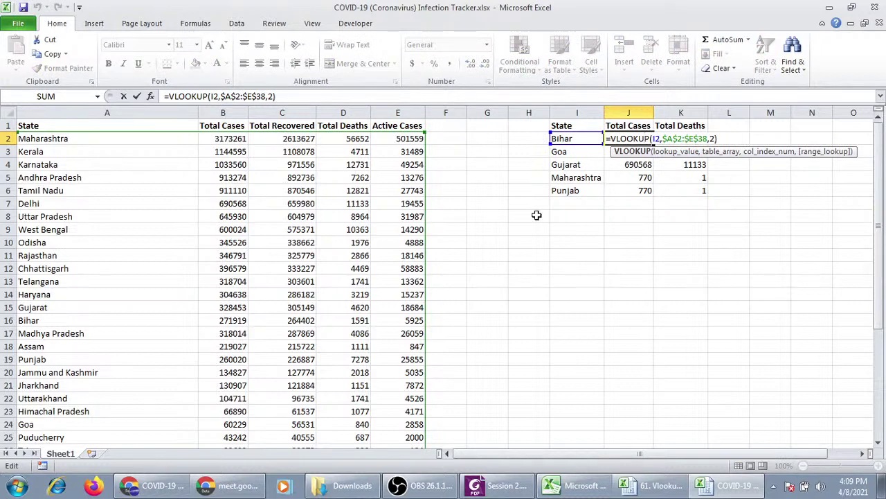
{"action": "left_click", "coordinate": [273, 96]}
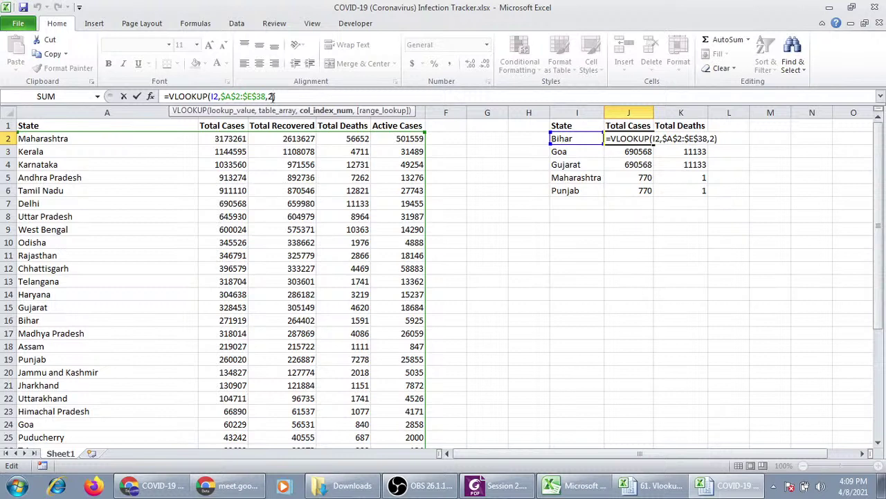
{"action": "type", "text": ","}
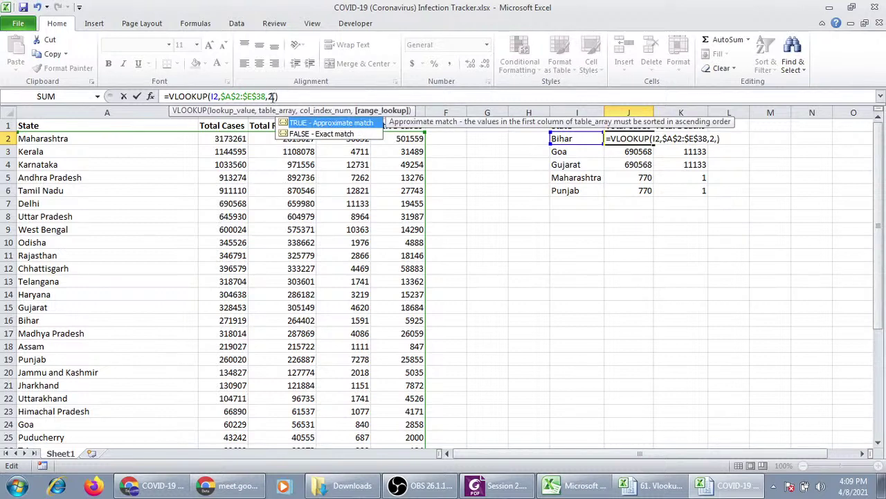
{"action": "double_click", "coordinate": [312, 135]}
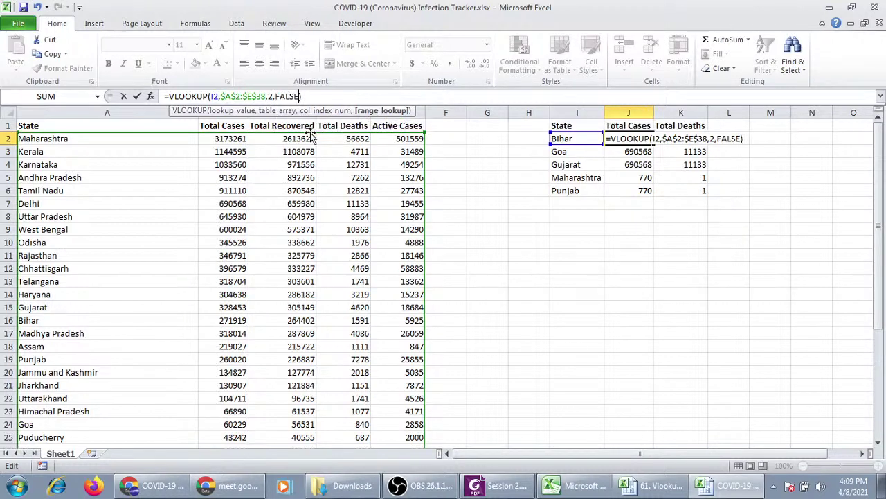
{"action": "key", "text": "Return"}
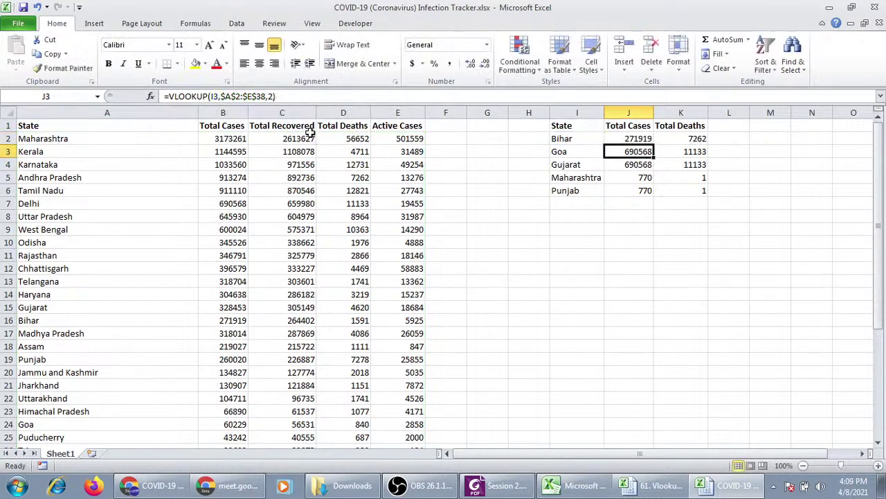
Fill the exact-match Total Cases formula down through J6, then bring up the Kaggle dataset page.
{"action": "key", "text": "ctrl+d"}
{"action": "key", "text": "Down"}
{"action": "key", "text": "ctrl+d"}
{"action": "key", "text": "Down"}
{"action": "key", "text": "ctrl+d"}
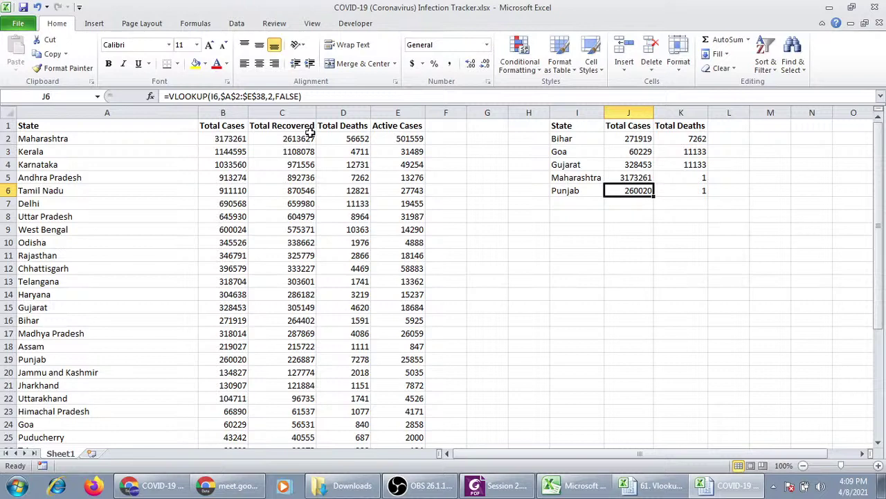
{"action": "left_click", "coordinate": [608, 293]}
{"action": "left_click", "coordinate": [720, 489]}
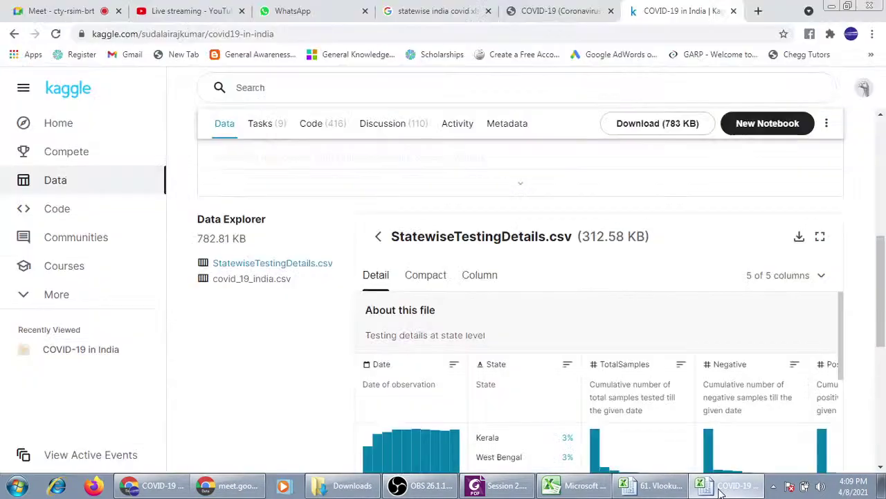
{"action": "left_click", "coordinate": [721, 488]}
{"action": "left_click", "coordinate": [622, 217]}
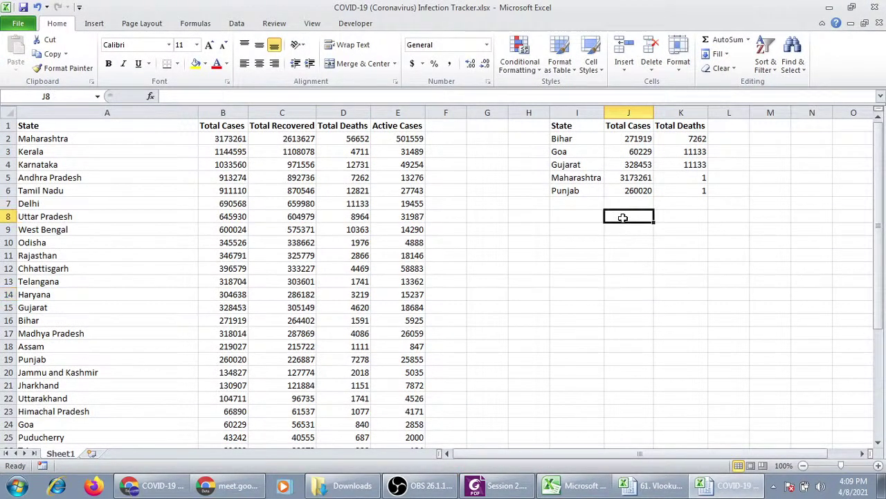
{"action": "left_click", "coordinate": [217, 488]}
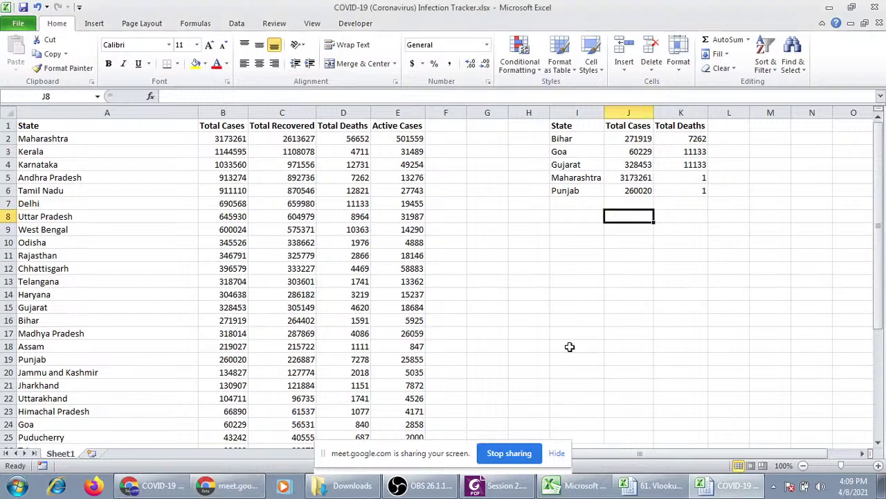
{"action": "left_click", "coordinate": [557, 453]}
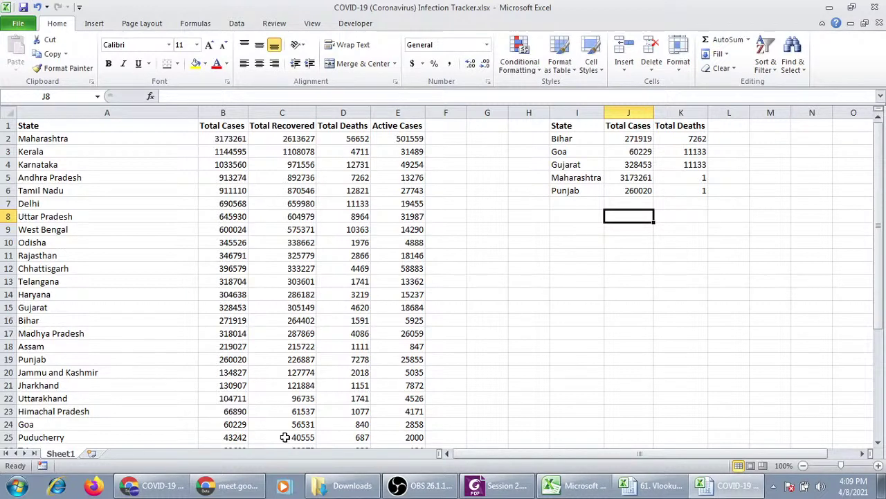
{"action": "left_click", "coordinate": [233, 486]}
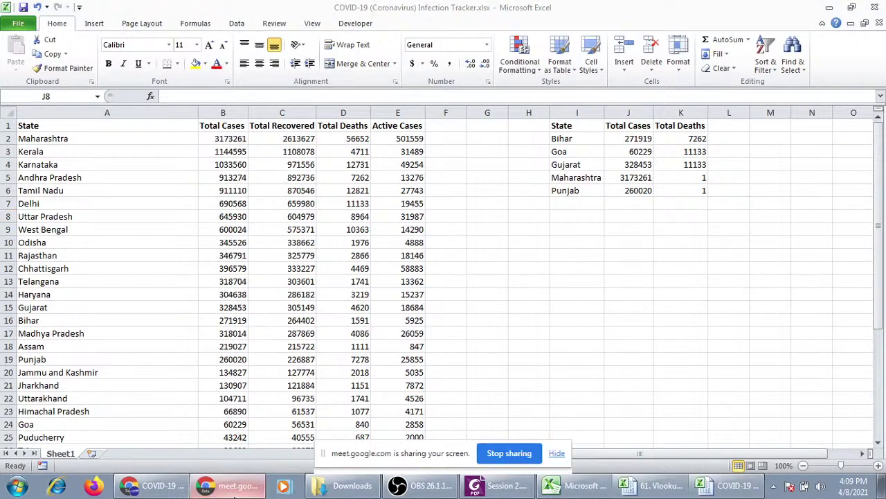
{"action": "left_click", "coordinate": [152, 485]}
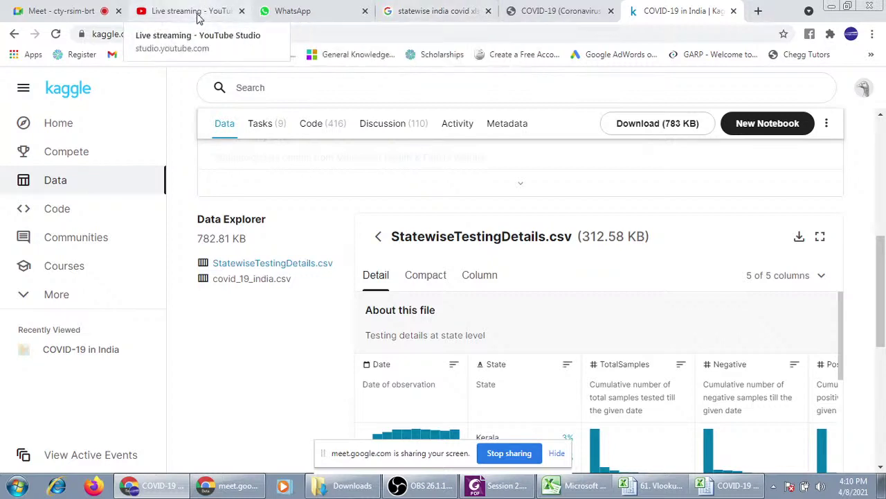
Stop the current screen presentation in the Google Meet call.
{"action": "left_click", "coordinate": [62, 10]}
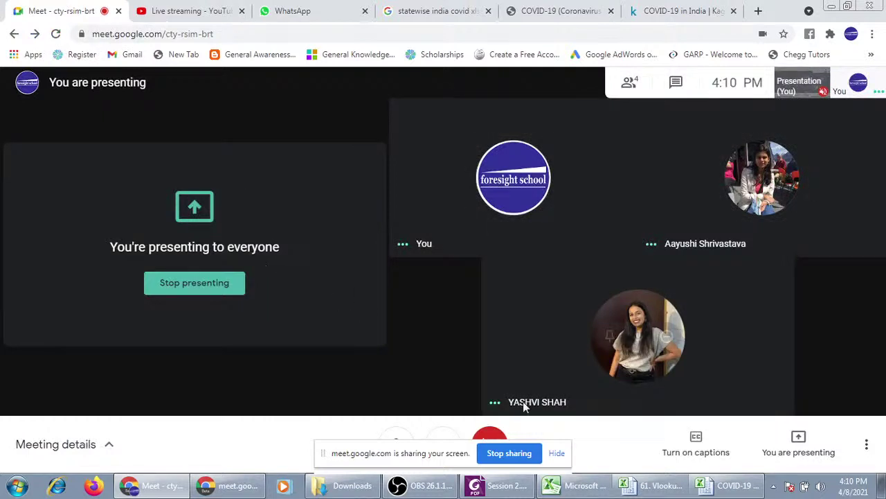
{"action": "left_click", "coordinate": [557, 454]}
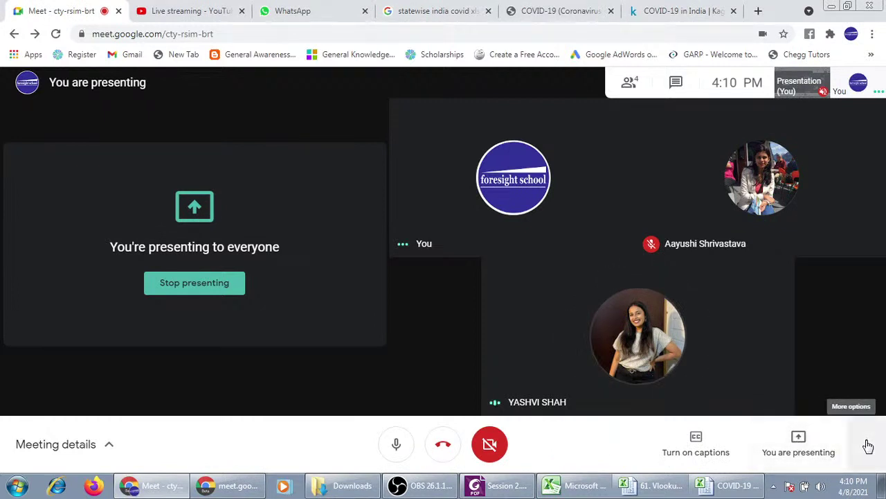
{"action": "left_click", "coordinate": [867, 444]}
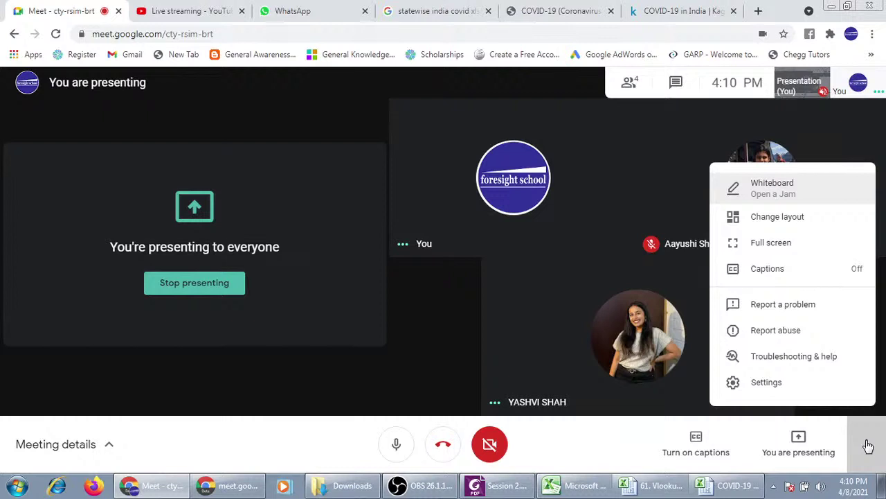
{"action": "left_click", "coordinate": [795, 454]}
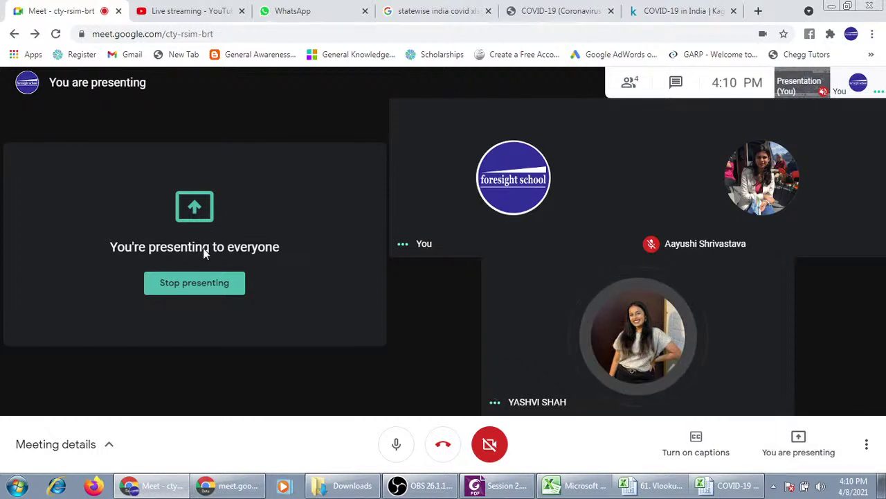
{"action": "left_click", "coordinate": [210, 286]}
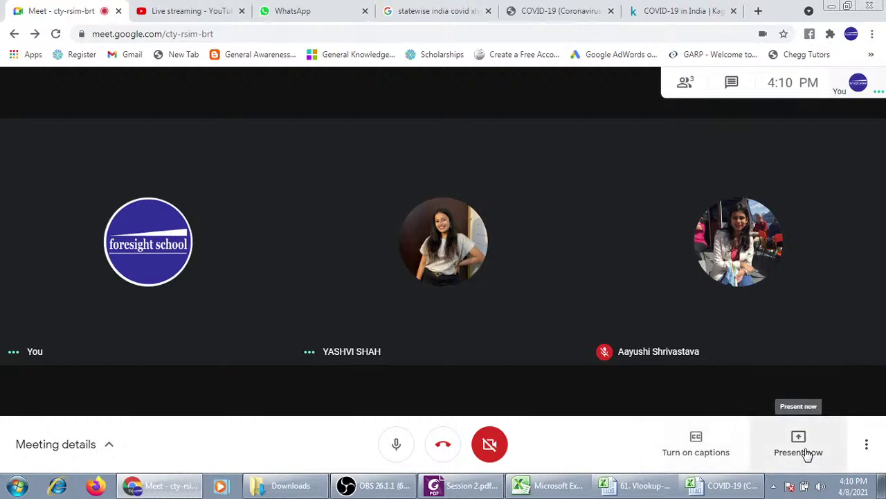
Present the entire screen in Meet and bring the COVID-19 Infection Tracker workbook forward.
{"action": "left_click", "coordinate": [806, 453]}
{"action": "left_click", "coordinate": [796, 331]}
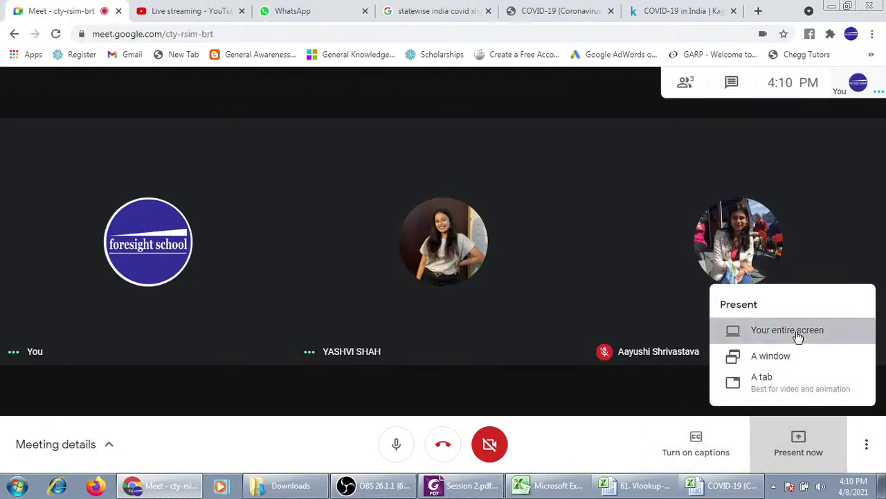
{"action": "left_click", "coordinate": [418, 213]}
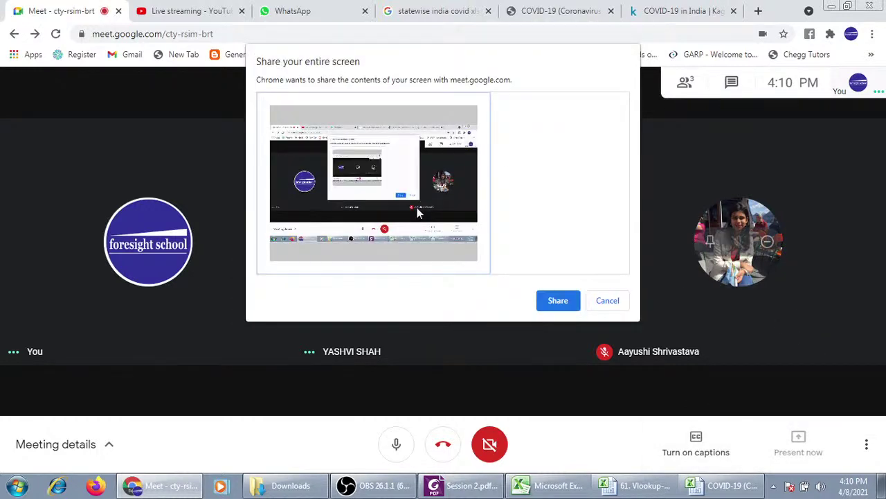
{"action": "left_click", "coordinate": [556, 304]}
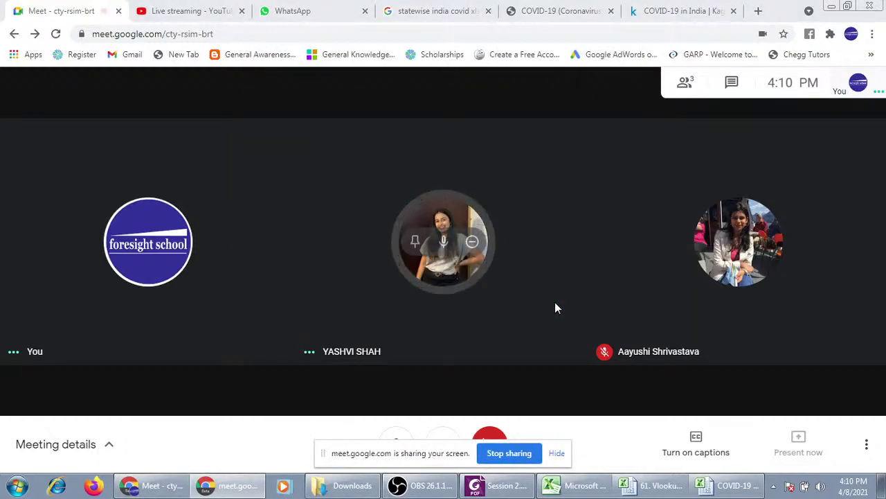
{"action": "left_click", "coordinate": [724, 488]}
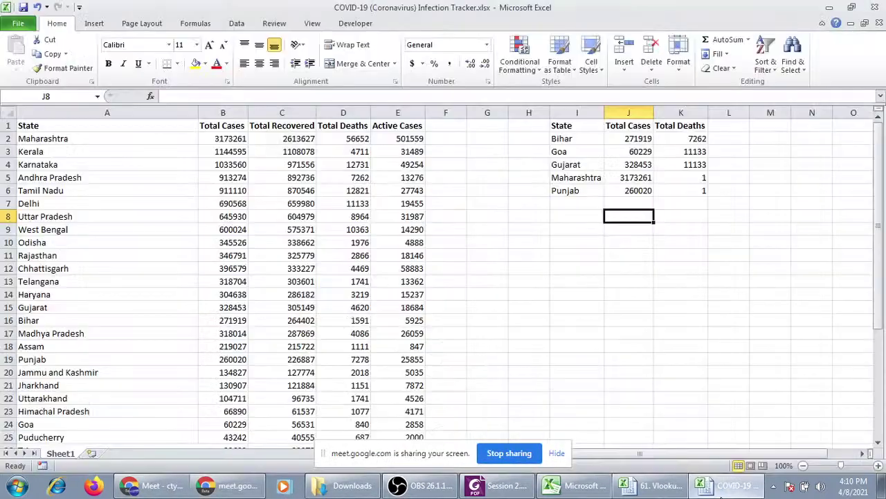
Inspect the lookup formulas, cancelling an accidental edit to Maharashtra's Total Cases cell.
{"action": "left_click", "coordinate": [661, 235]}
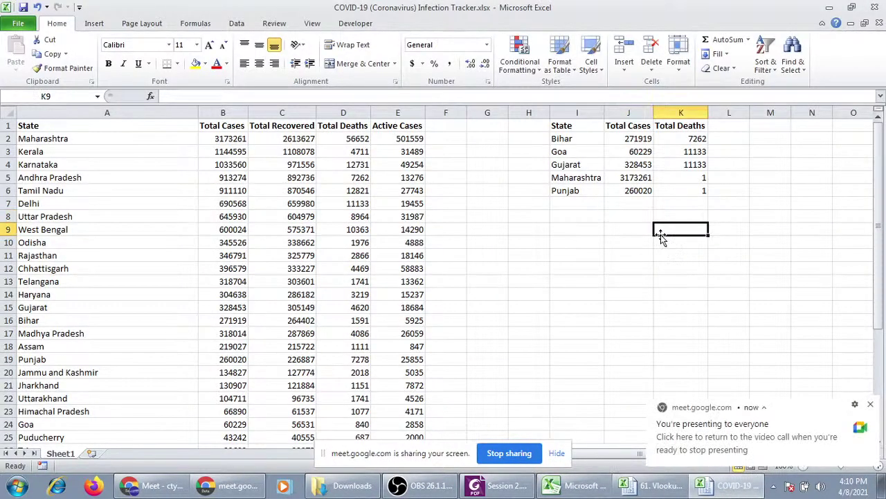
{"action": "left_click", "coordinate": [871, 405]}
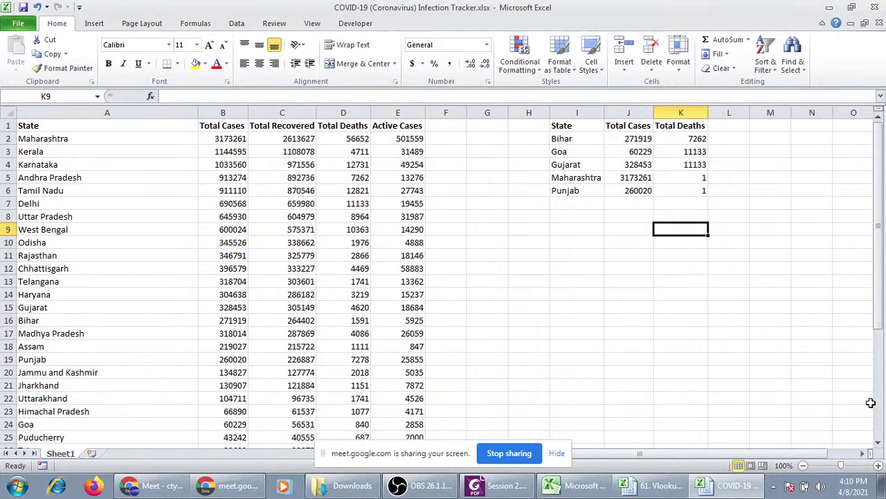
{"action": "left_click", "coordinate": [699, 188]}
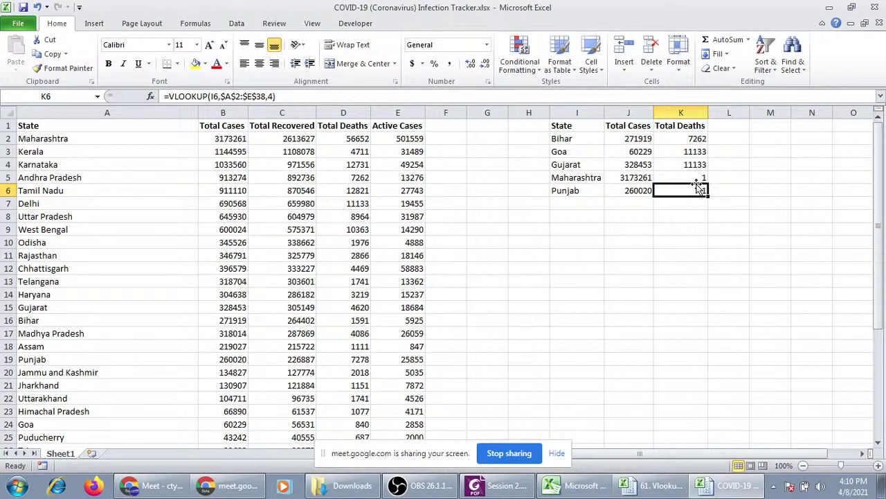
{"action": "left_click", "coordinate": [797, 294]}
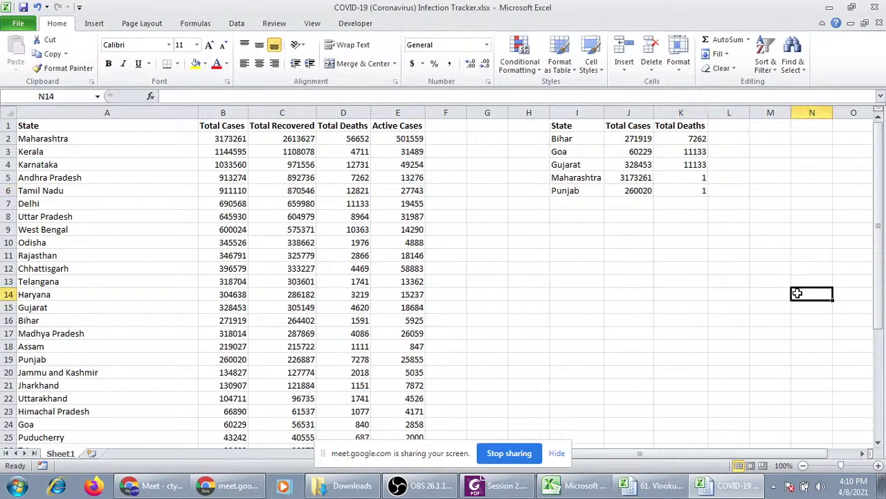
{"action": "double_click", "coordinate": [631, 175]}
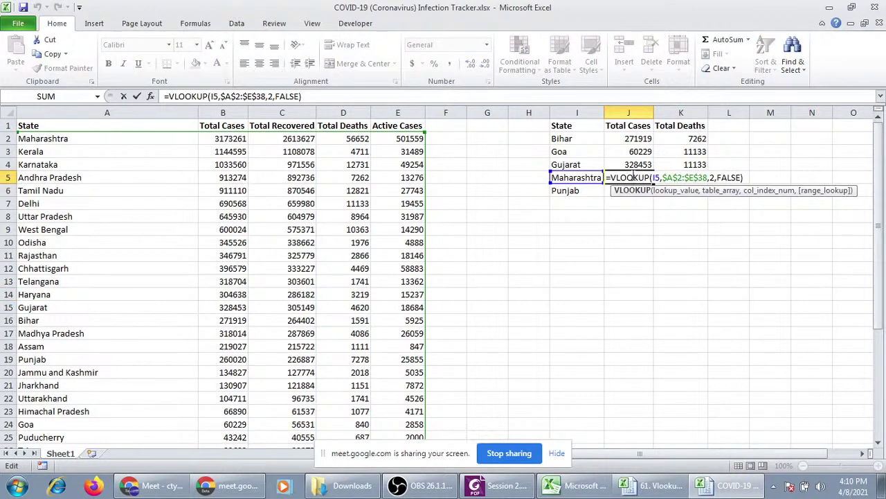
{"action": "type", "text": "`"}
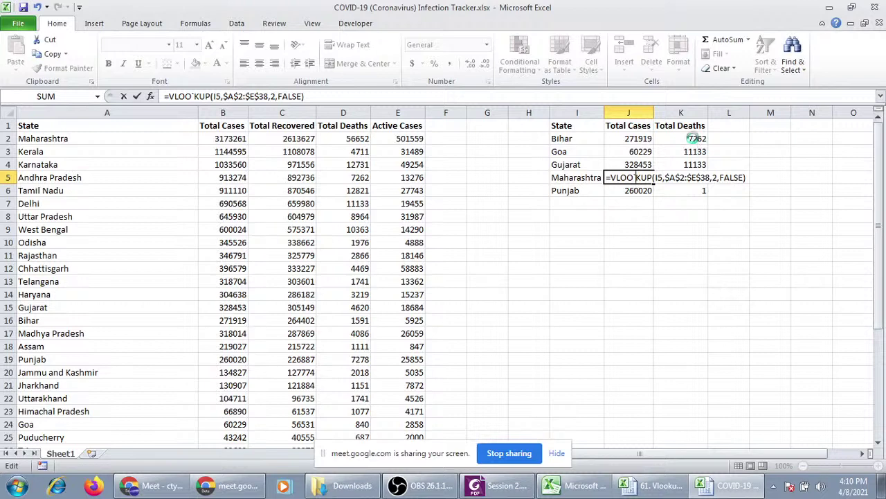
{"action": "key", "text": "Return"}
{"action": "key", "text": "Return"}
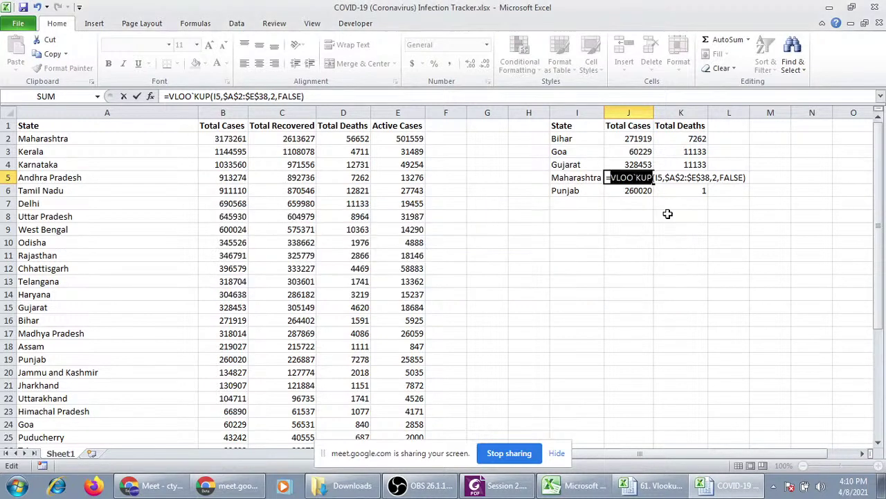
{"action": "key", "text": "Escape"}
Make Bihar's Total Deaths formula in K2 exact-match by adding FALSE.
{"action": "left_click", "coordinate": [691, 139]}
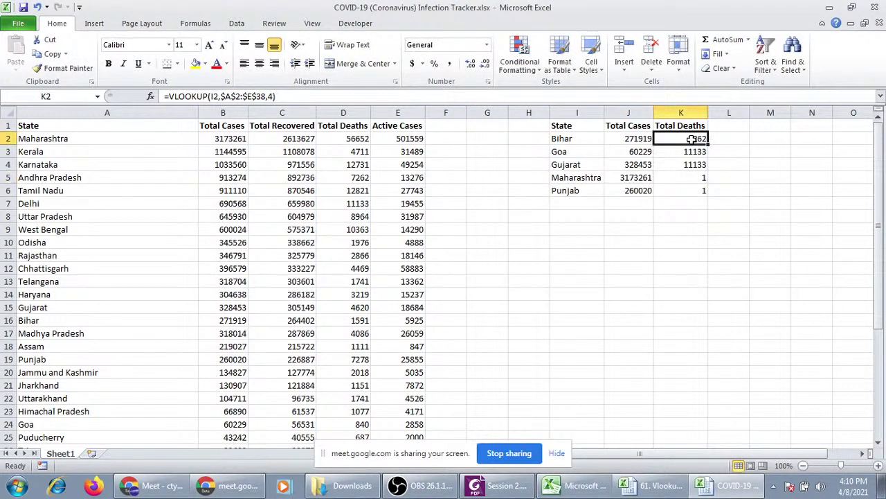
{"action": "left_click", "coordinate": [272, 96]}
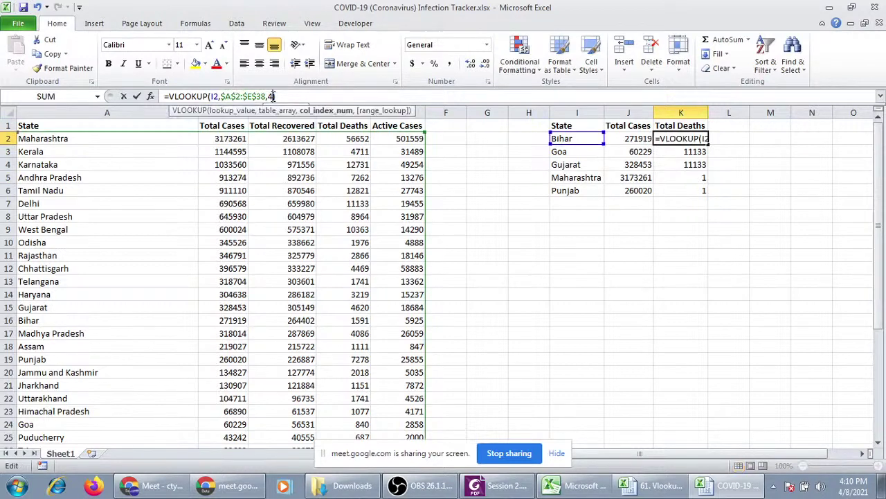
{"action": "type", "text": ",)"}
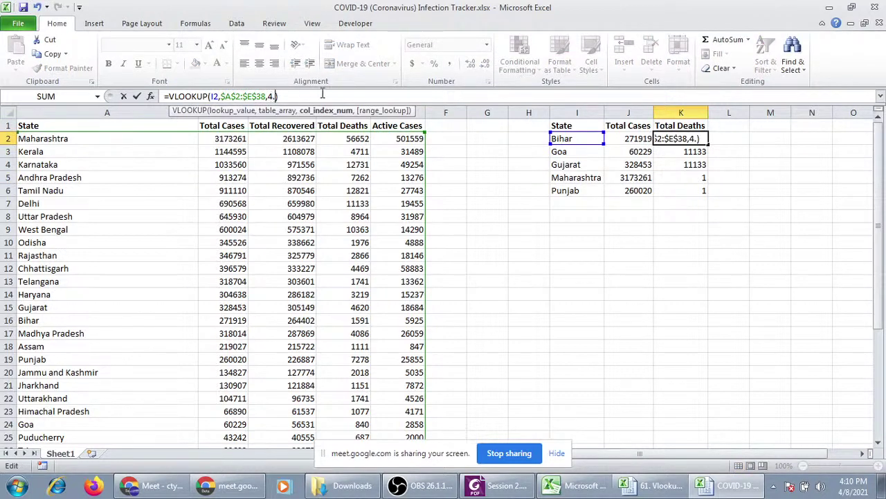
{"action": "type", "text": "fa"}
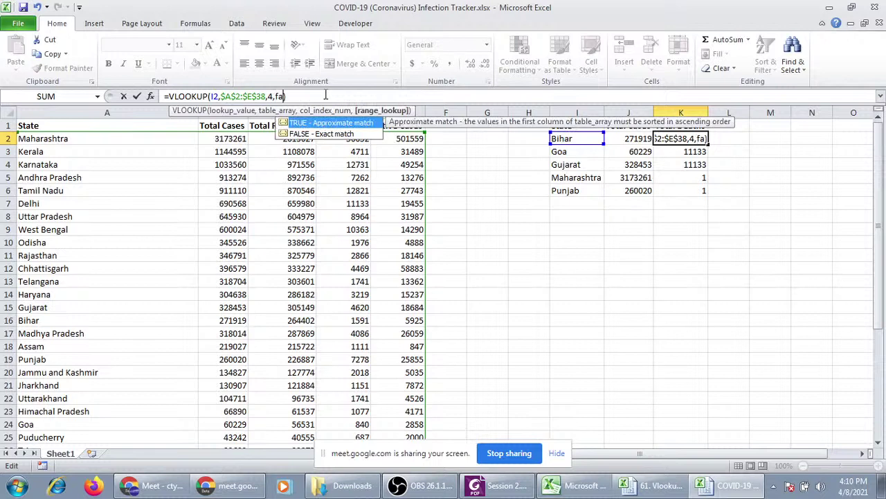
{"action": "double_click", "coordinate": [315, 135]}
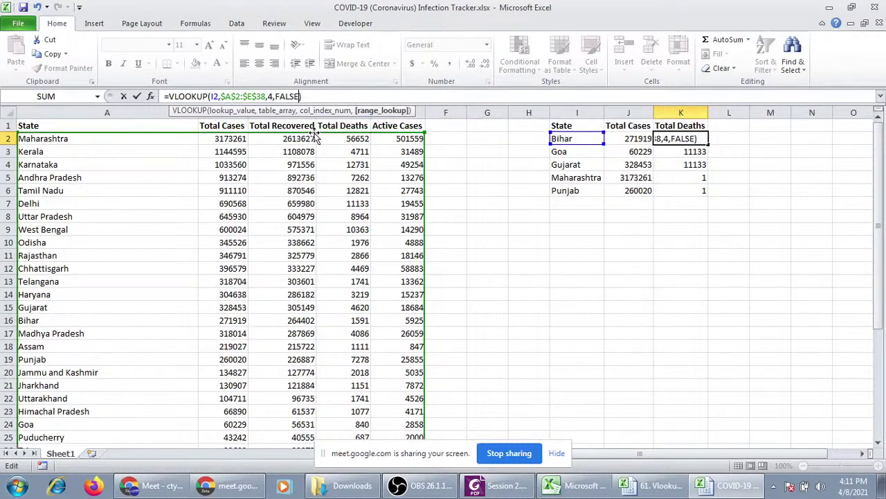
{"action": "key", "text": "Return"}
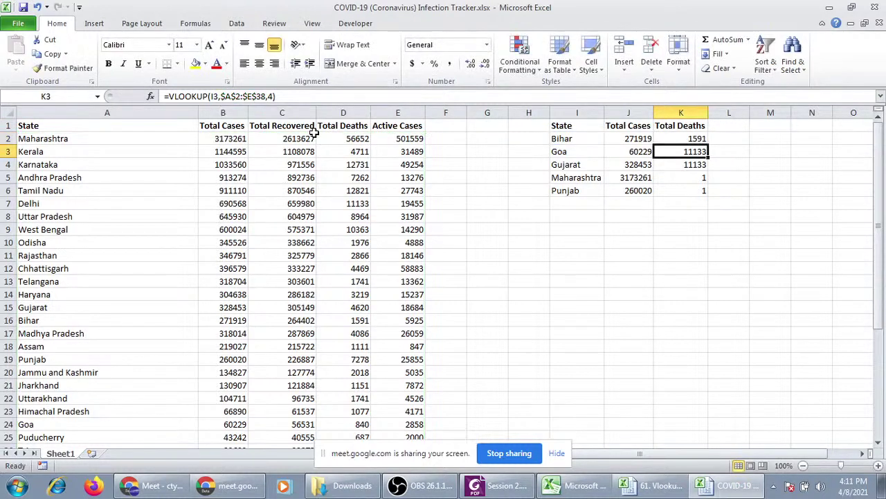
Paste the exact-match formula for Goa, Gujarat, Maharashtra and Punjab, giving 840, 4620, 56652, 7278.
{"action": "type", "text": "=VLOOKUP(I3,$A$2:$E$38,4,FALSE)"}
{"action": "key", "text": "Down"}
{"action": "type", "text": "=VLOOKUP(I4,$A$2:$E$38,4,FALSE)"}
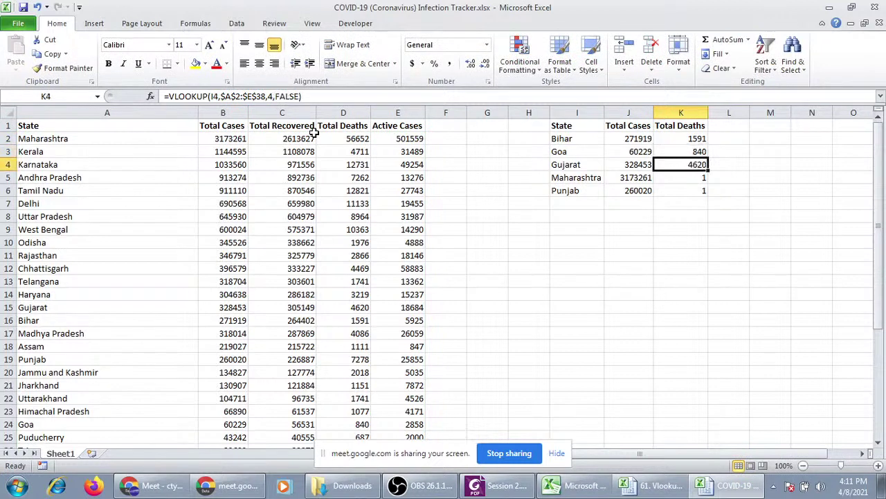
{"action": "key", "text": "Down"}
{"action": "key", "text": "Down"}
{"action": "key", "text": "Up"}
{"action": "type", "text": "=VLOOKUP(I5,$A$2:$E$38,4,FALSE)"}
{"action": "key", "text": "Down"}
{"action": "type", "text": "=VLOOKUP(I6,$A$2:$E$38,4,FALSE)"}
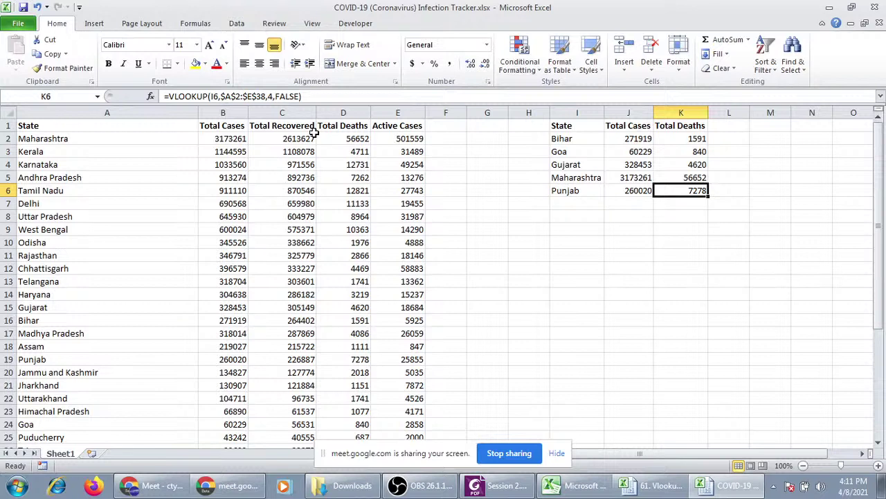
{"action": "left_click", "coordinate": [778, 231]}
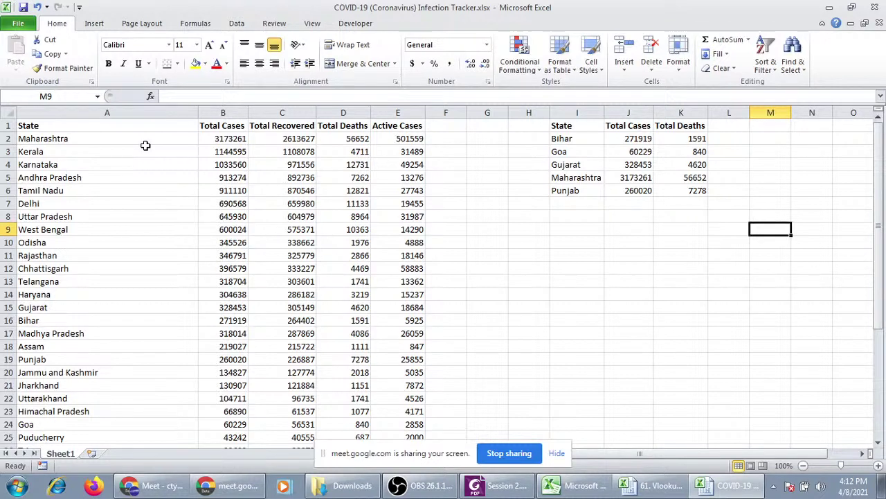
Select cell F12 beside the COVID-19 tracker data, then bring up the Downloads Explorer window.
{"action": "left_click", "coordinate": [453, 271]}
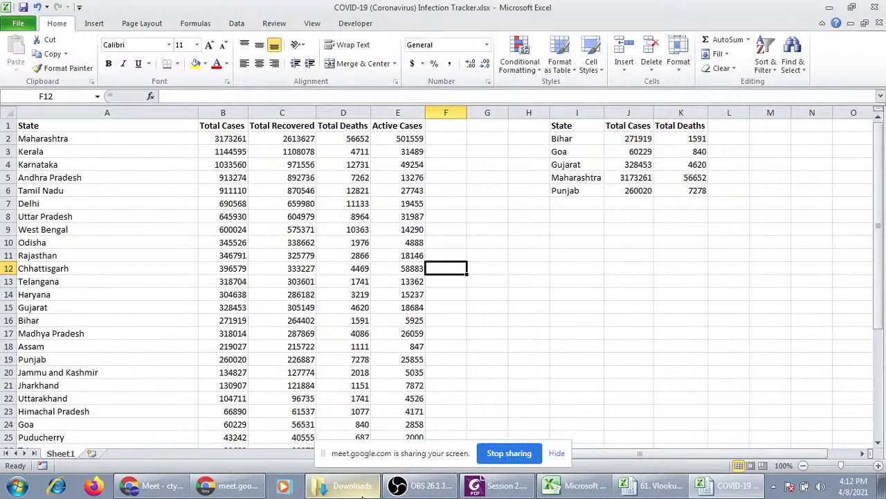
{"action": "left_click", "coordinate": [360, 494]}
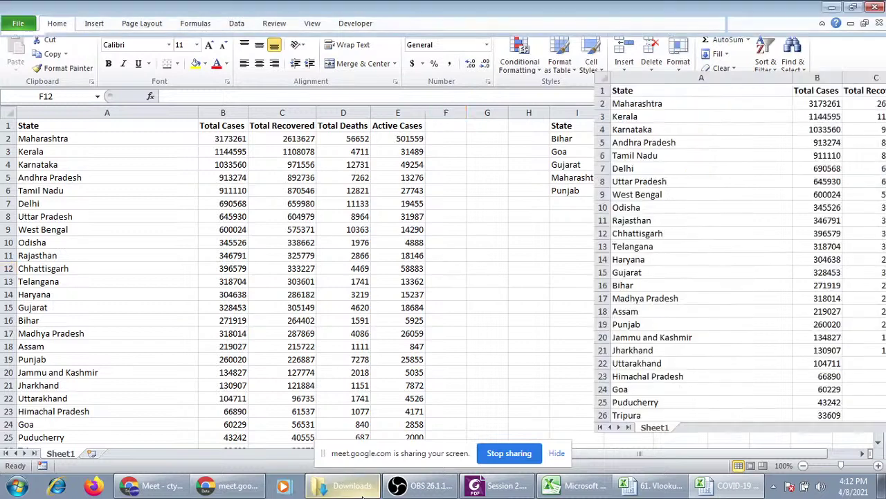
Open the Session 2 folder from Recent Places and bring Session 2.pdf forward in Foxit PhantomPDF.
{"action": "left_click", "coordinate": [122, 142]}
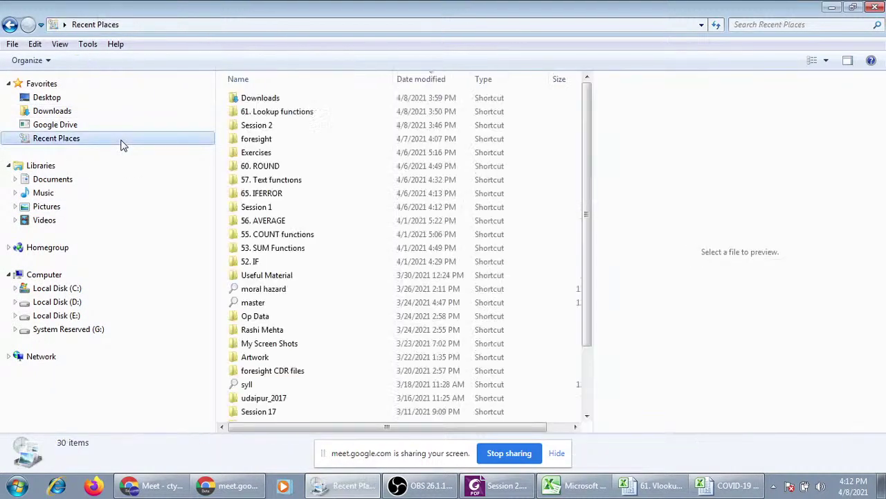
{"action": "double_click", "coordinate": [307, 126]}
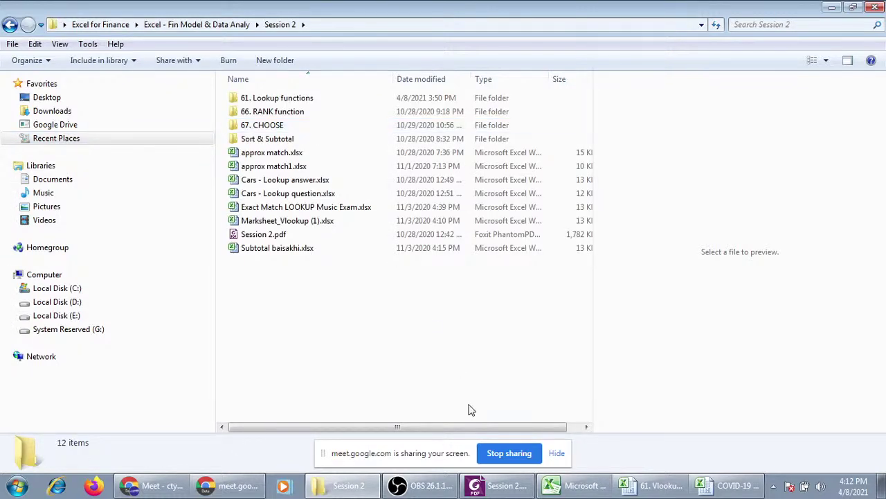
{"action": "left_click", "coordinate": [497, 484]}
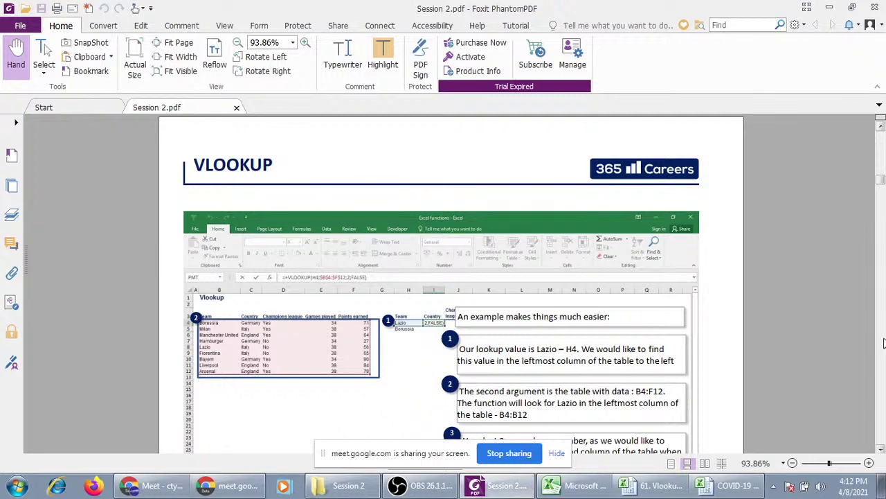
Scroll past the VLOOKUP slides to the Hlookup team-table exercise and hide the Meet sharing bar.
{"action": "scroll", "coordinate": [884, 344], "scroll_direction": "down", "scroll_amount": 3}
{"action": "scroll", "coordinate": [884, 345], "scroll_direction": "up", "scroll_amount": 3}
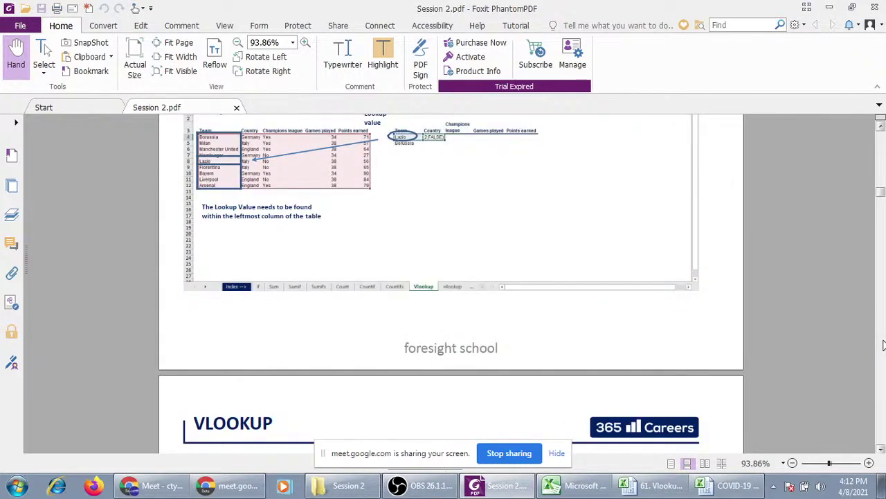
{"action": "scroll", "coordinate": [884, 345], "scroll_direction": "down", "scroll_amount": 7}
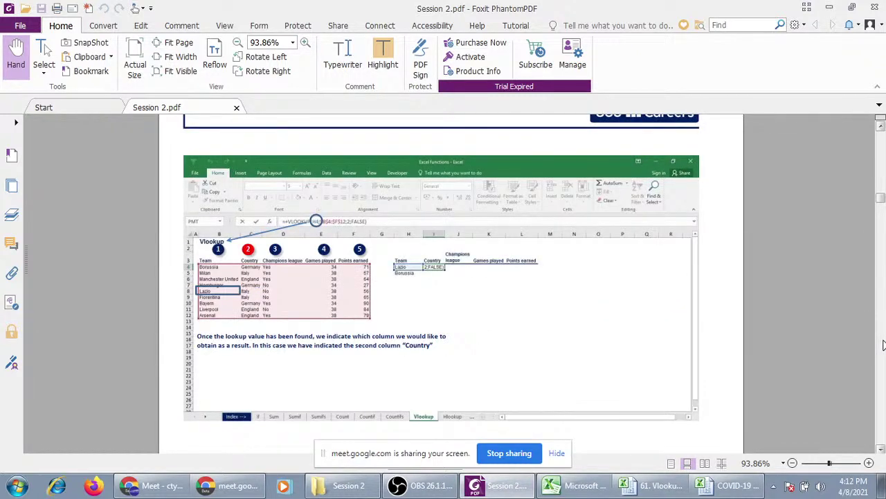
{"action": "scroll", "coordinate": [883, 345], "scroll_direction": "down", "scroll_amount": 7}
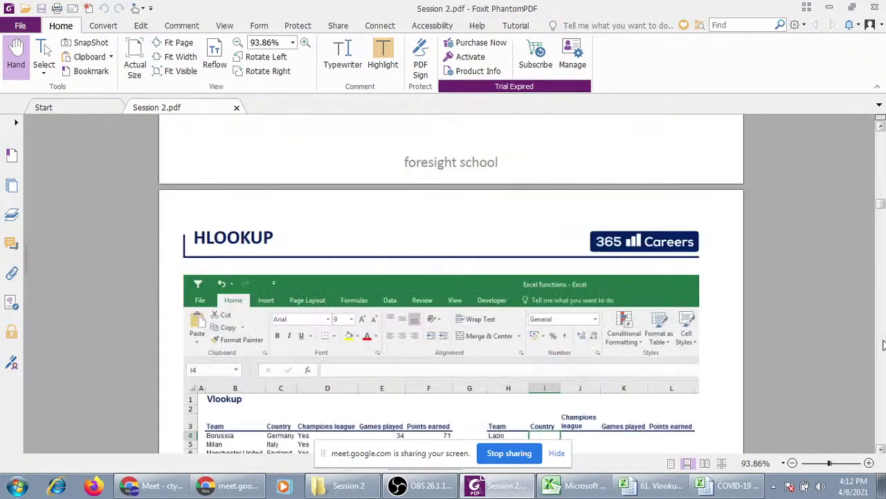
{"action": "left_click", "coordinate": [882, 450]}
{"action": "left_click", "coordinate": [881, 450]}
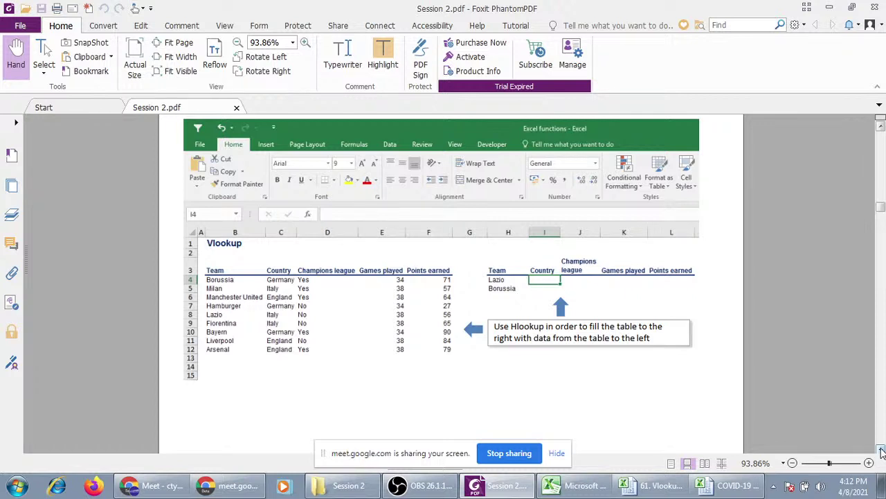
{"action": "left_click", "coordinate": [561, 455]}
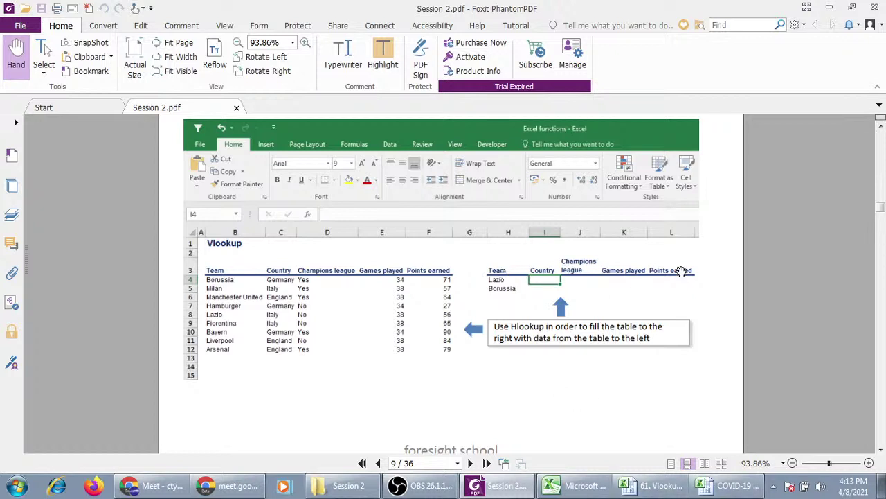
{"action": "left_click", "coordinate": [881, 319]}
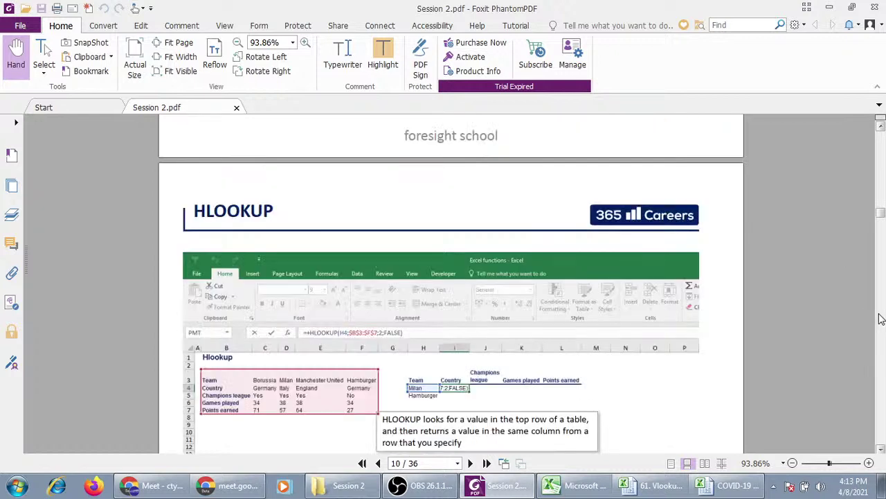
{"action": "left_click", "coordinate": [881, 319]}
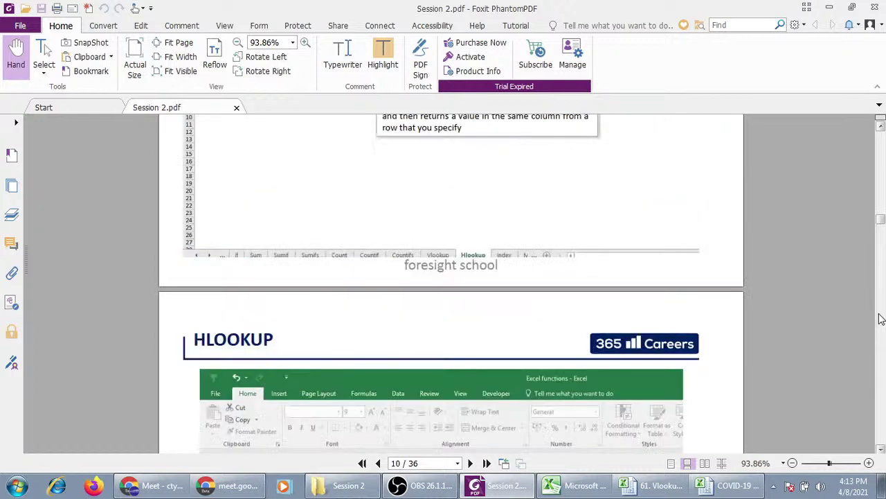
{"action": "left_click", "coordinate": [881, 126]}
{"action": "left_click", "coordinate": [881, 126]}
{"action": "left_click", "coordinate": [880, 126]}
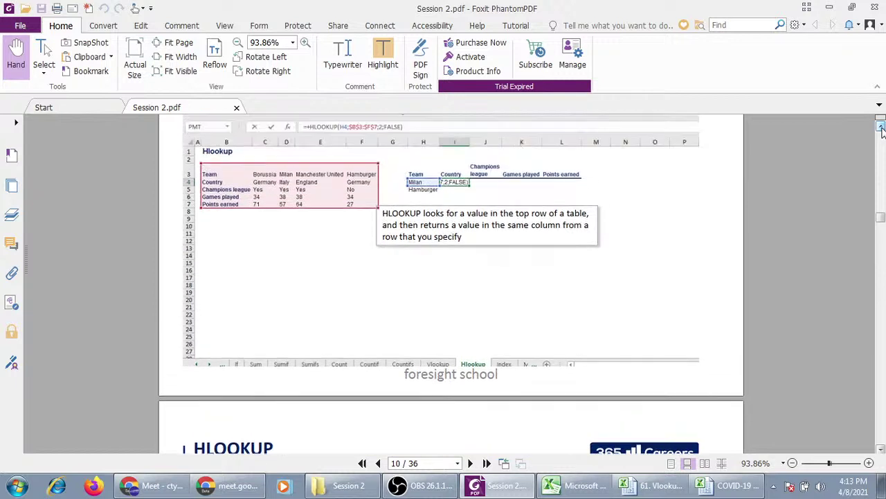
{"action": "left_click", "coordinate": [881, 126]}
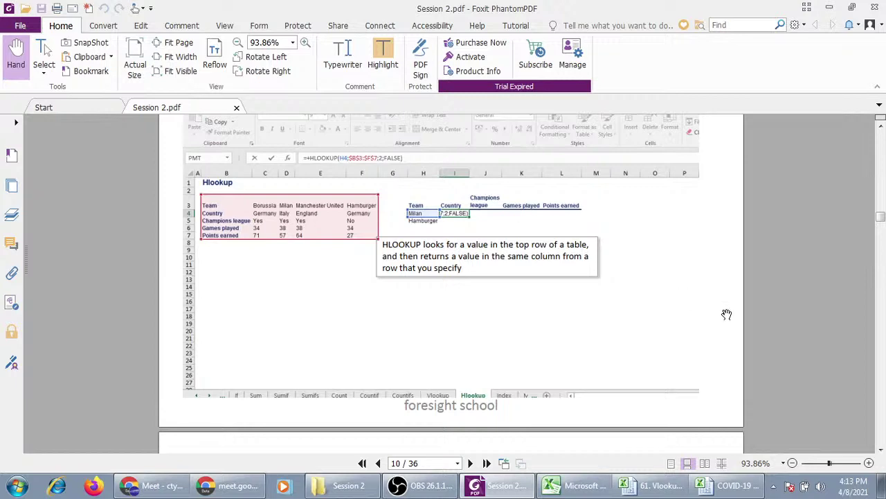
{"action": "left_click", "coordinate": [881, 449]}
Step through the HLOOKUP arguments slide on page 11, including the fourth-argument explanation.
{"action": "left_click", "coordinate": [881, 450]}
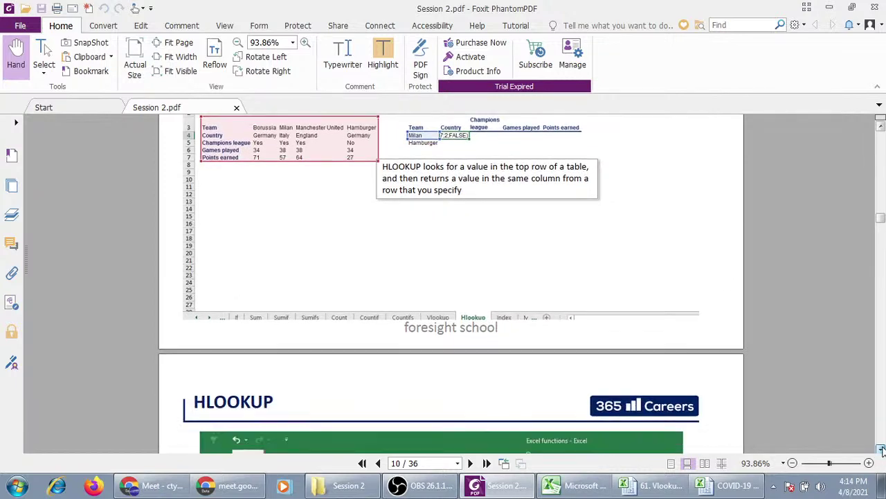
{"action": "left_click", "coordinate": [881, 449]}
{"action": "left_click", "coordinate": [881, 450]}
{"action": "left_click", "coordinate": [881, 449]}
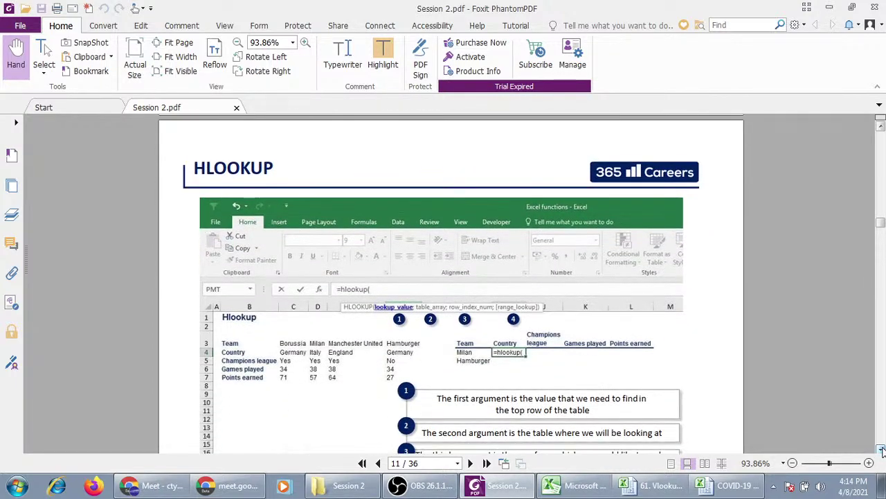
{"action": "left_click", "coordinate": [881, 450]}
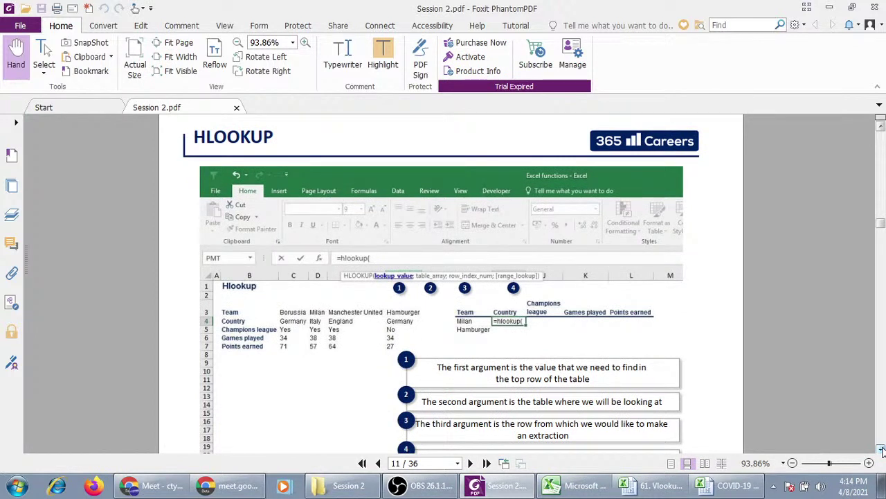
{"action": "left_click", "coordinate": [881, 449]}
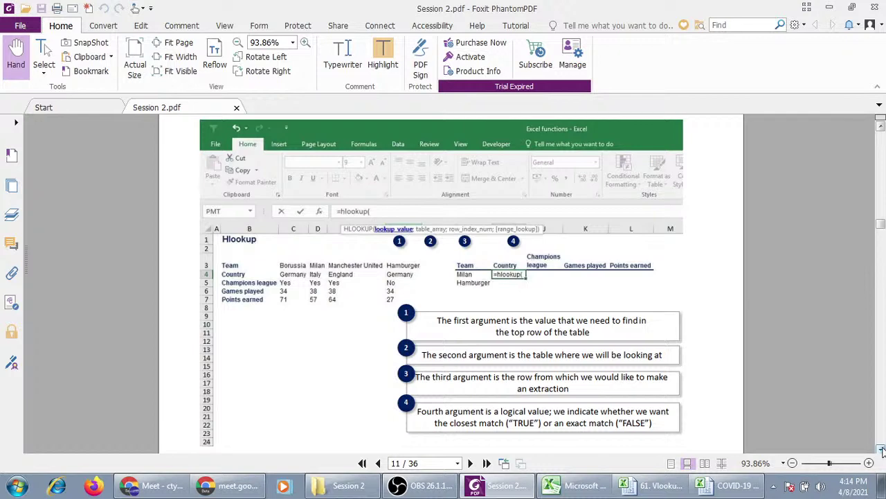
{"action": "left_click", "coordinate": [881, 449]}
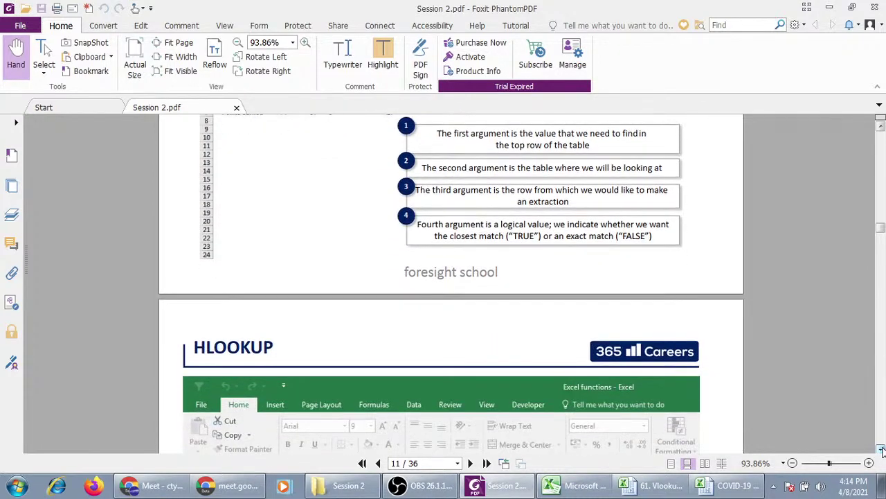
Scroll through the lookup-value slides to the Choose slide, then switch to the Vlookup-Hlookup lecture workbook.
{"action": "left_click_drag", "start_coordinate": [881, 450], "coordinate": [881, 450]}
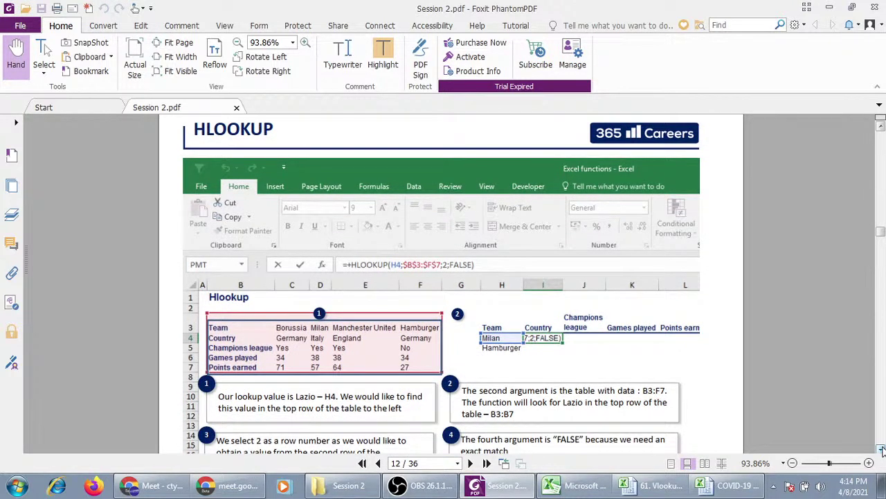
{"action": "left_click_drag", "start_coordinate": [881, 450], "coordinate": [881, 450]}
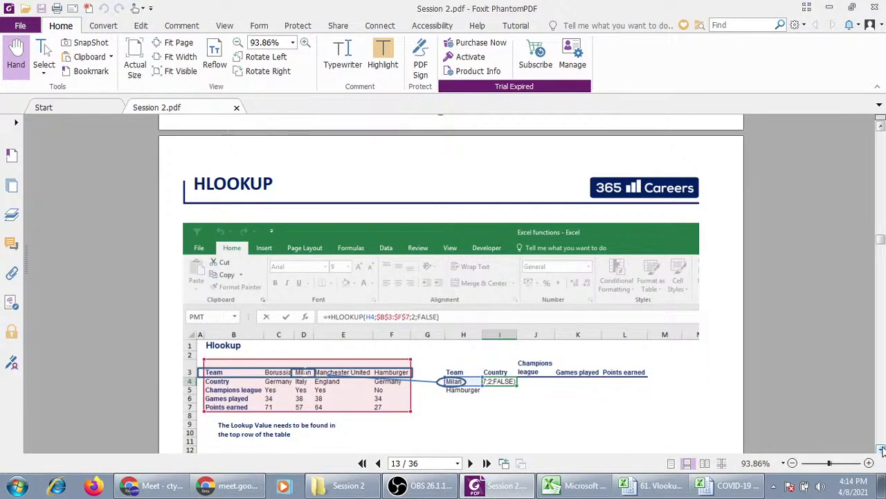
{"action": "left_click", "coordinate": [880, 450]}
{"action": "left_click", "coordinate": [881, 449]}
{"action": "left_click_drag", "start_coordinate": [881, 450], "coordinate": [881, 449]}
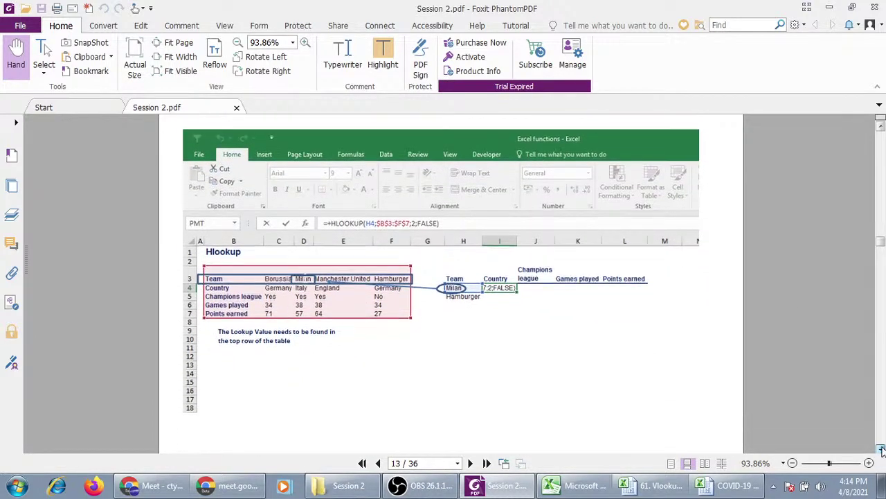
{"action": "left_click", "coordinate": [881, 450]}
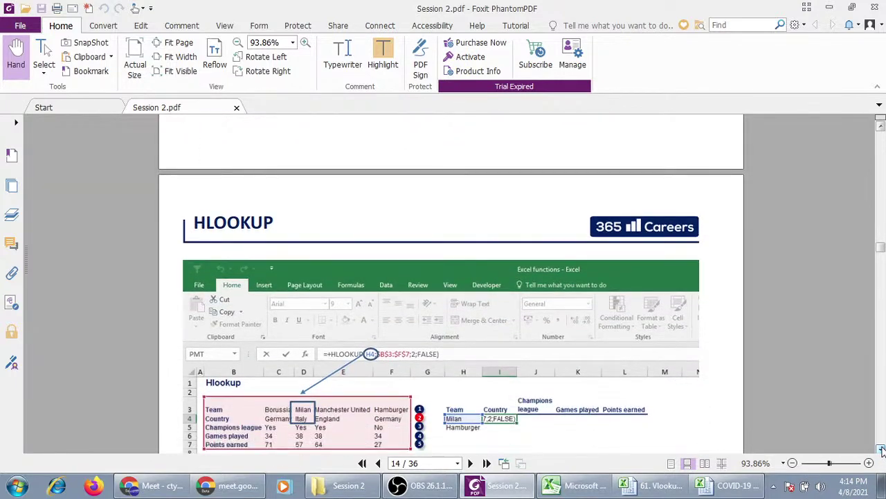
{"action": "left_click_drag", "start_coordinate": [881, 450], "coordinate": [881, 449]}
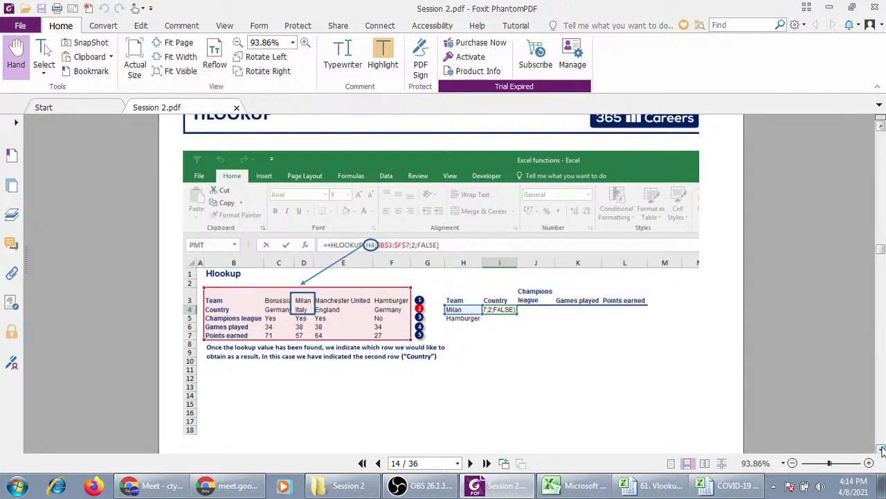
{"action": "left_click_drag", "start_coordinate": [881, 450], "coordinate": [881, 449]}
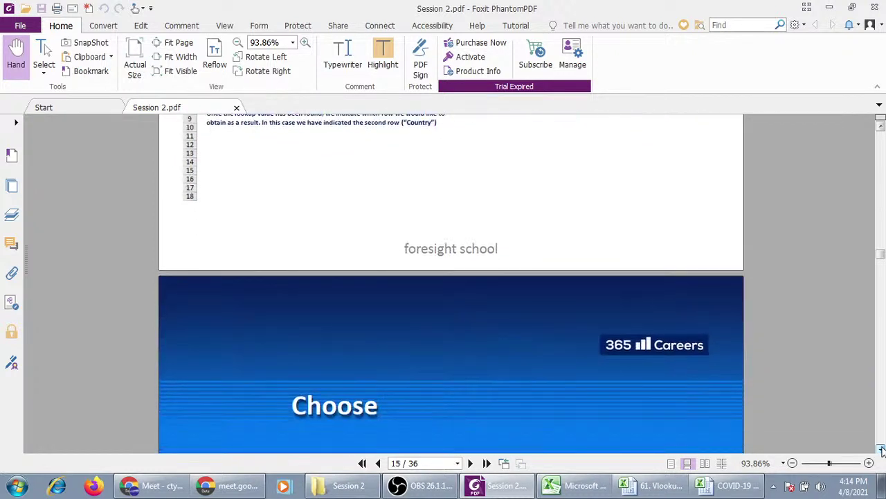
{"action": "left_click", "coordinate": [636, 490]}
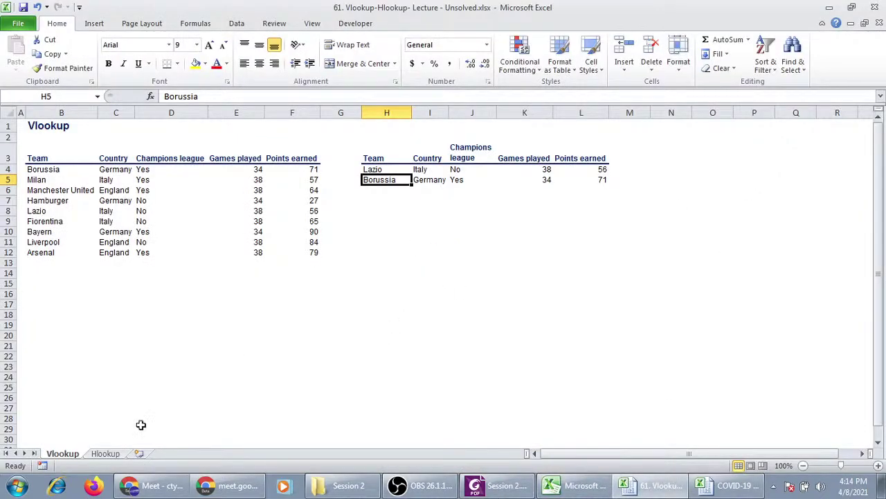
On the Hlookup sheet, start an HLOOKUP in I4 with H4 (Milan) as the lookup value.
{"action": "left_click", "coordinate": [118, 454]}
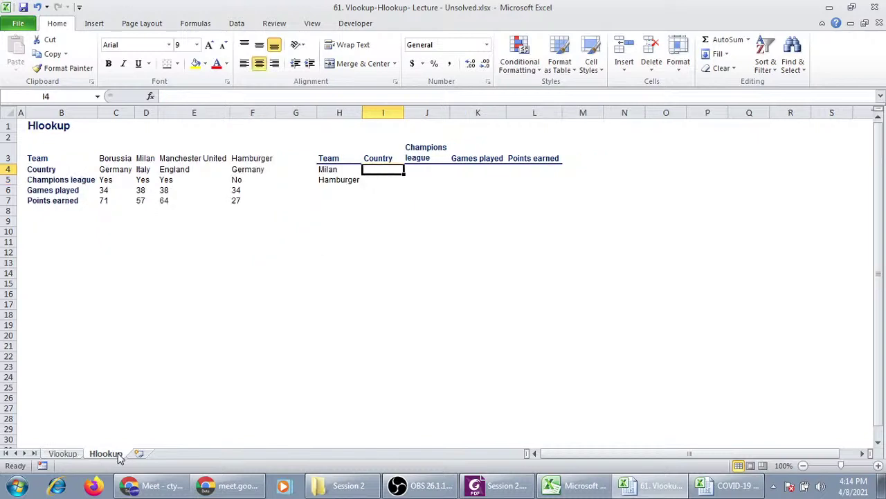
{"action": "left_click", "coordinate": [373, 303]}
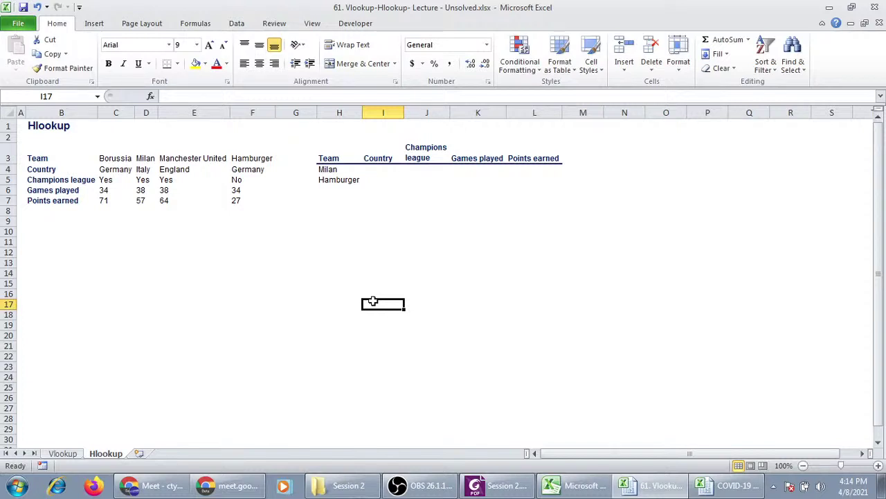
{"action": "left_click", "coordinate": [386, 173]}
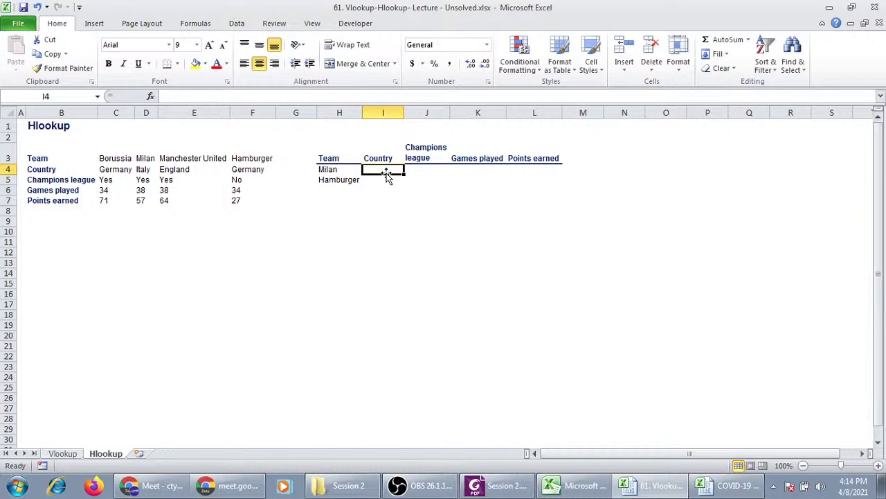
{"action": "type", "text": "="}
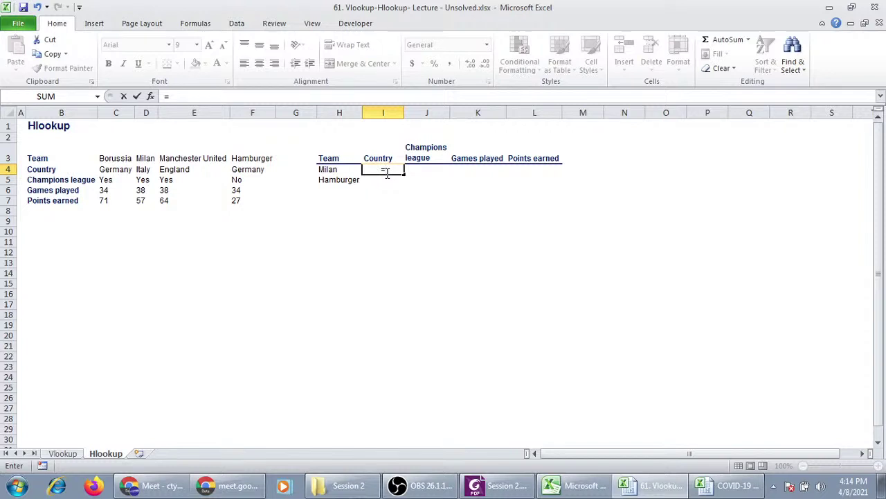
{"action": "type", "text": "hlookup"}
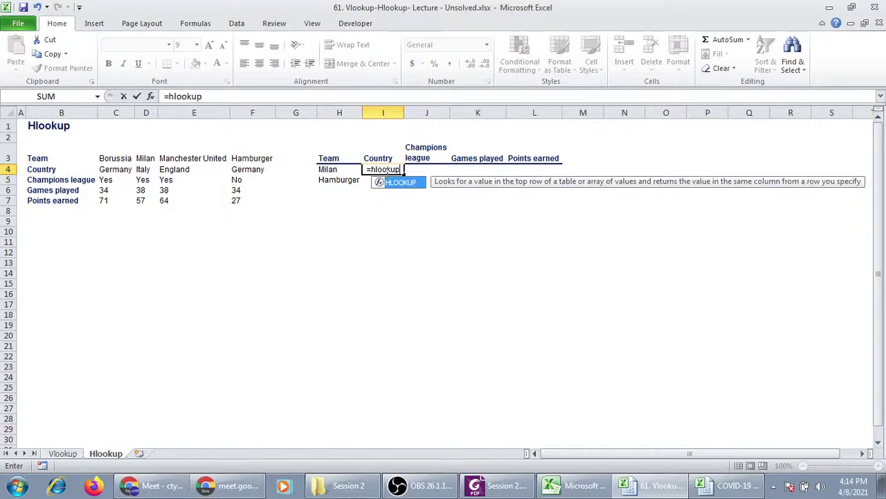
{"action": "type", "text": "("}
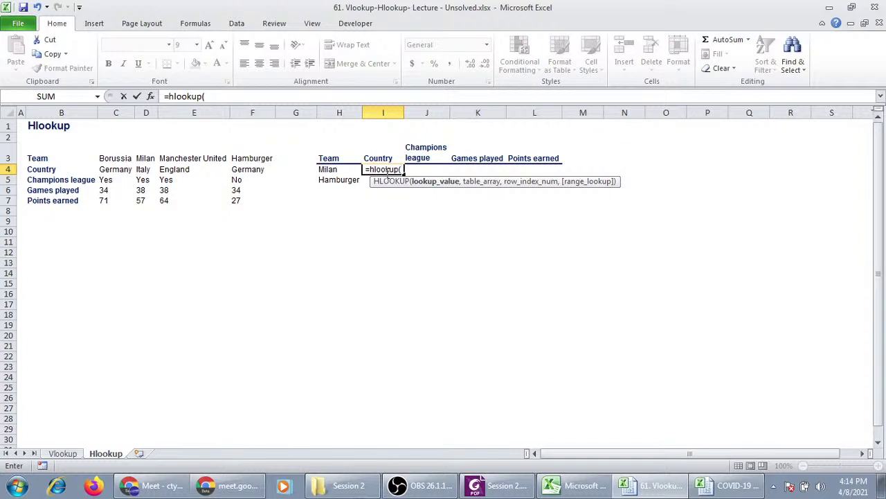
{"action": "left_click", "coordinate": [342, 176]}
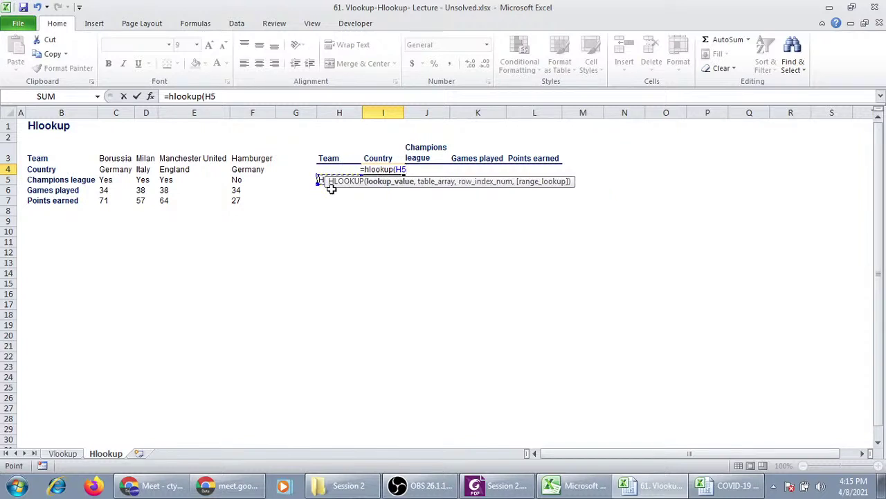
{"action": "left_click", "coordinate": [275, 99]}
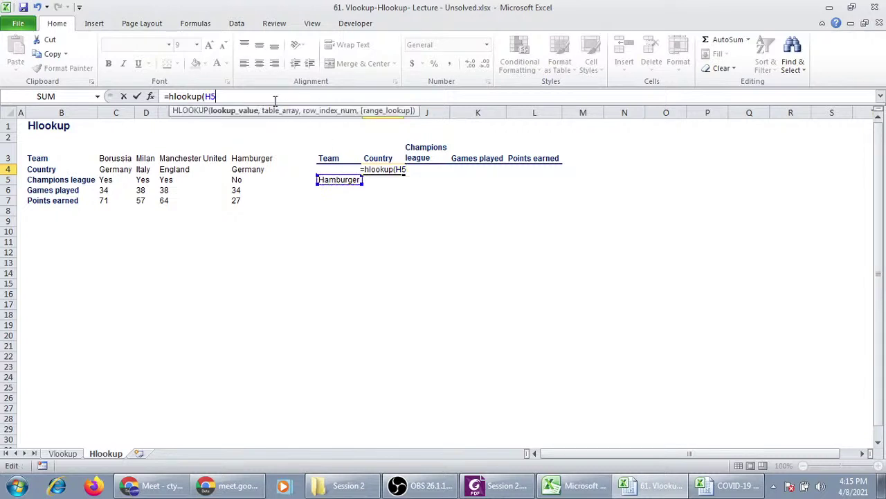
{"action": "key", "text": "BackSpace"}
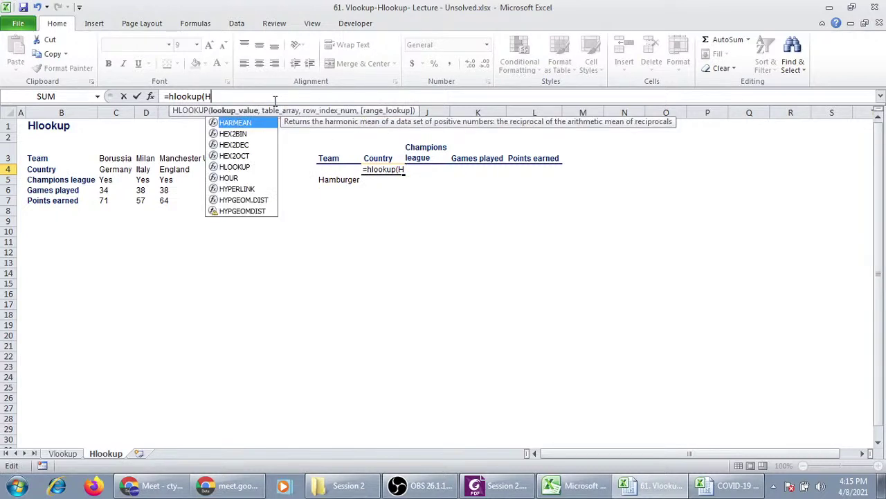
{"action": "type", "text": "4"}
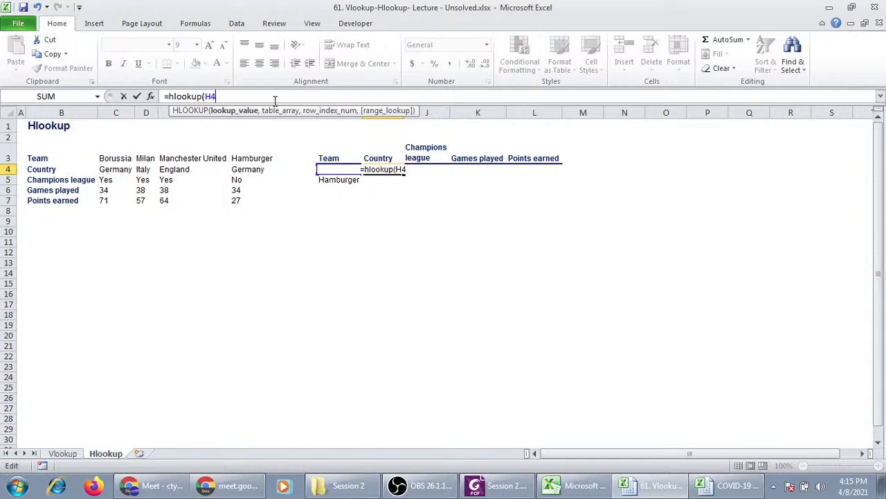
{"action": "type", "text": ","}
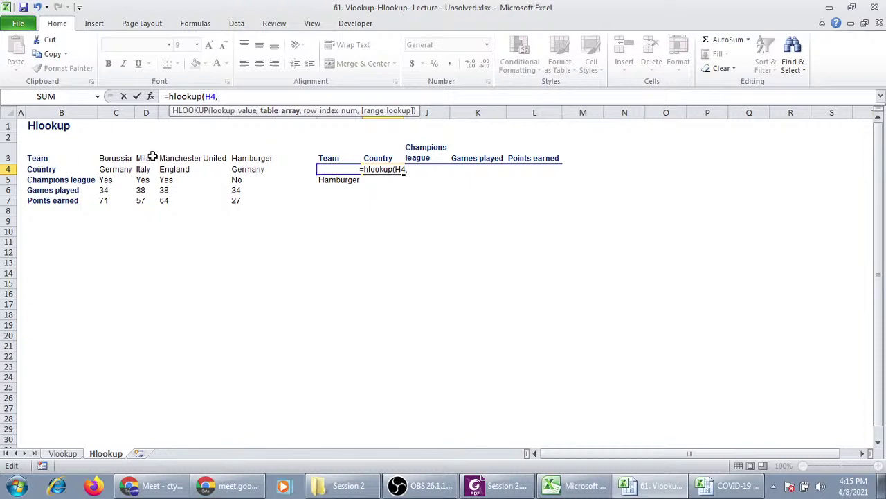
Complete it as =HLOOKUP(H4,C3:F7,2,FALSE) over the team table so I4 returns Italy.
{"action": "left_click", "coordinate": [120, 158]}
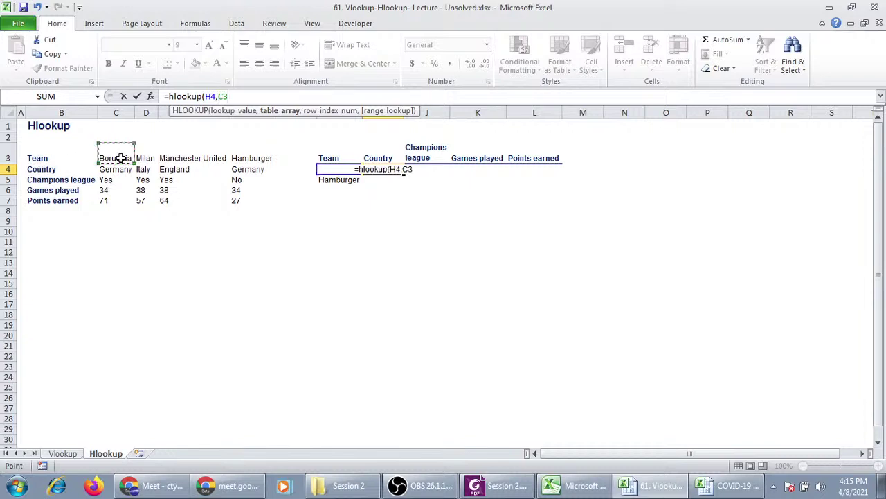
{"action": "key", "text": "ctrl+shift+Right"}
{"action": "key", "text": "ctrl+shift+Down"}
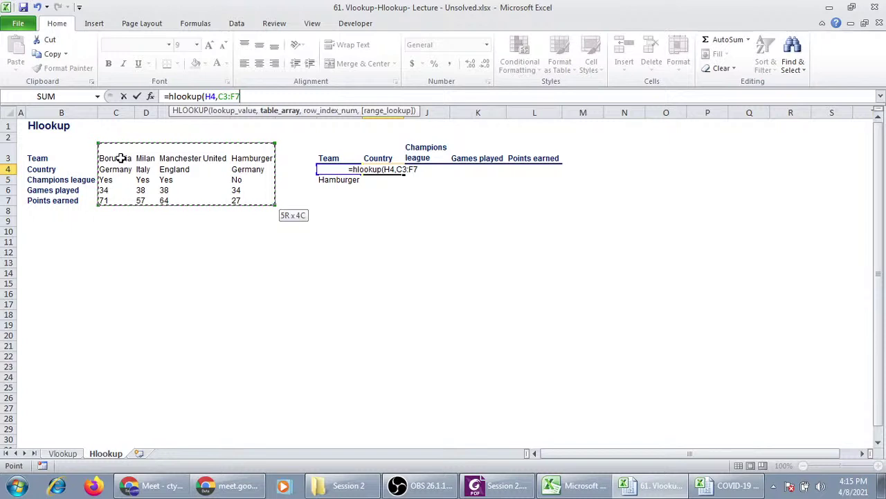
{"action": "type", "text": ","}
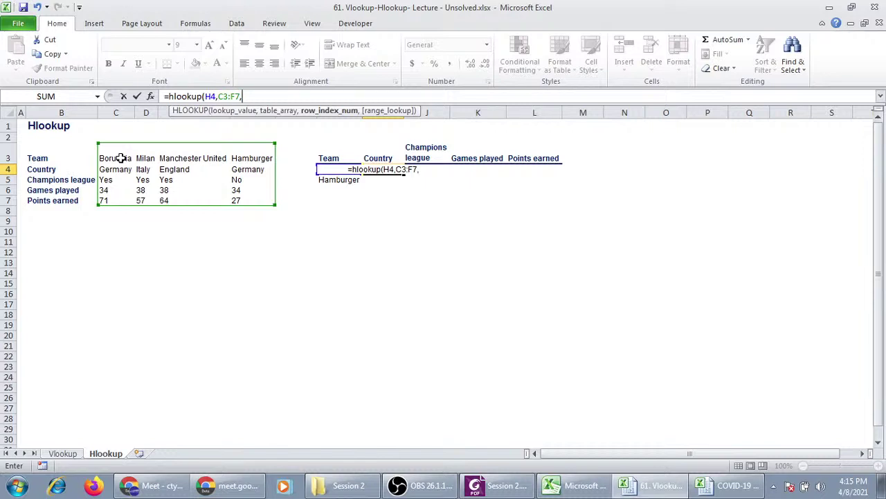
{"action": "type", "text": "2,false"}
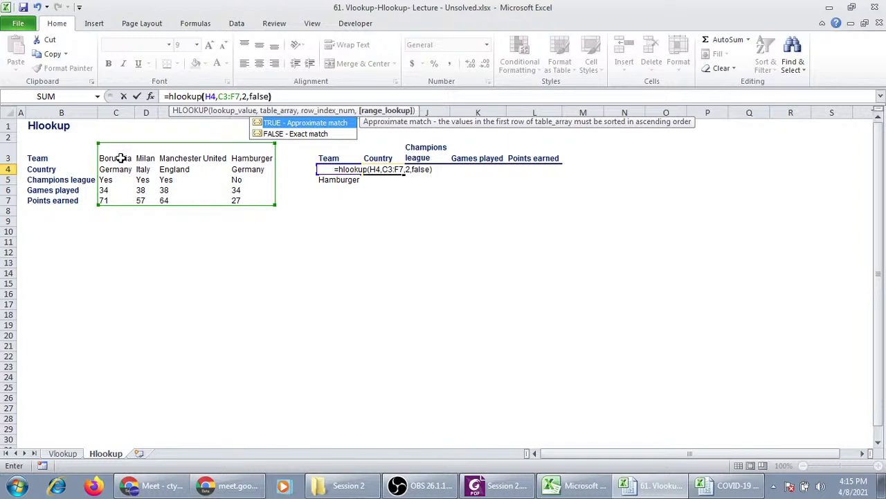
{"action": "type", "text": ")"}
{"action": "key", "text": "Return"}
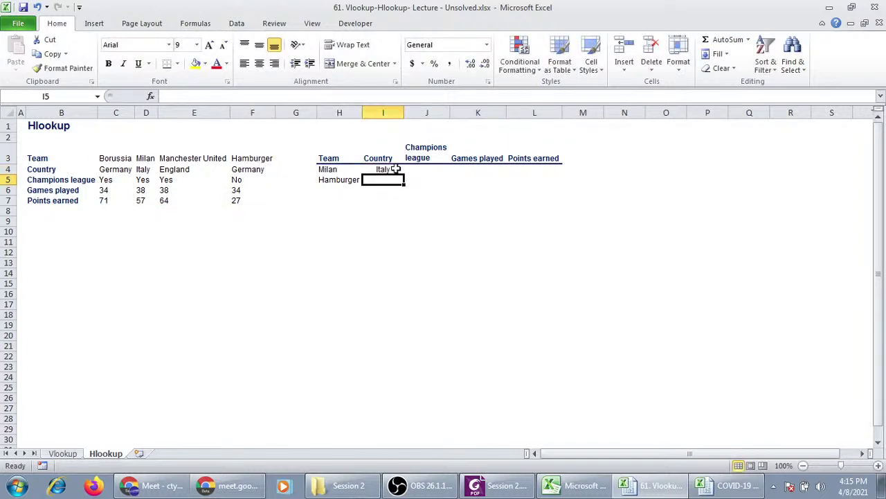
Make the I4 formula's lookup value and range references absolute with F4.
{"action": "left_click", "coordinate": [391, 169]}
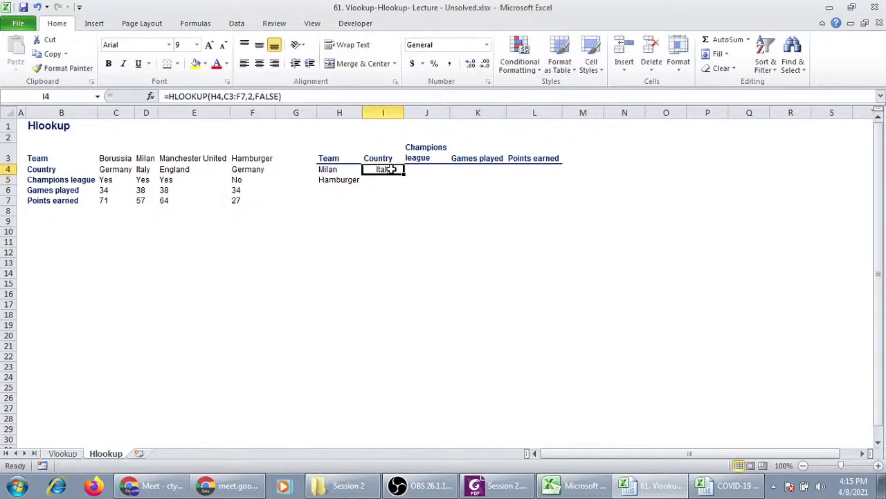
{"action": "left_click", "coordinate": [214, 96]}
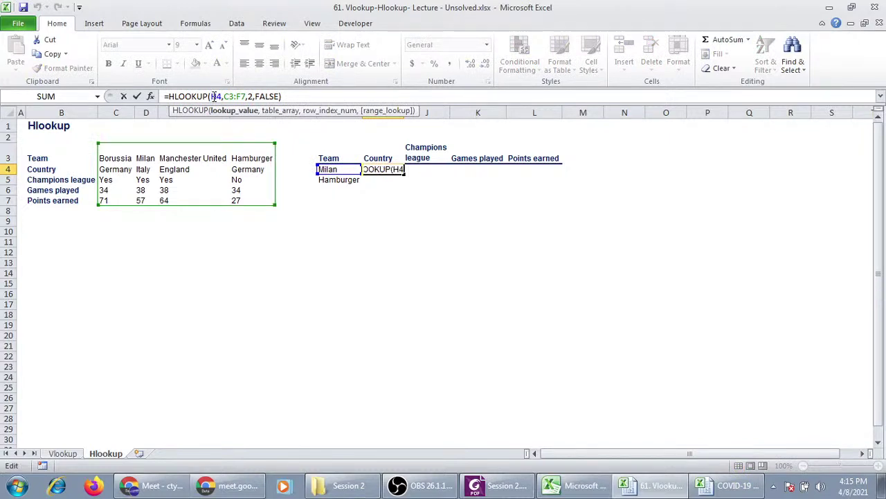
{"action": "key", "text": "F4"}
{"action": "key", "text": "Right"}
{"action": "key", "text": "F4"}
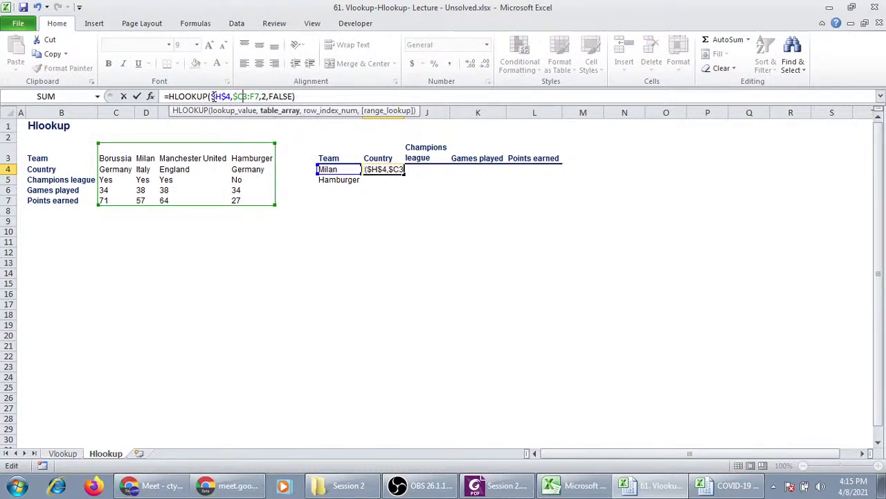
{"action": "type", "text": "4"}
{"action": "key", "text": "BackSpace"}
{"action": "type", "text": "$"}
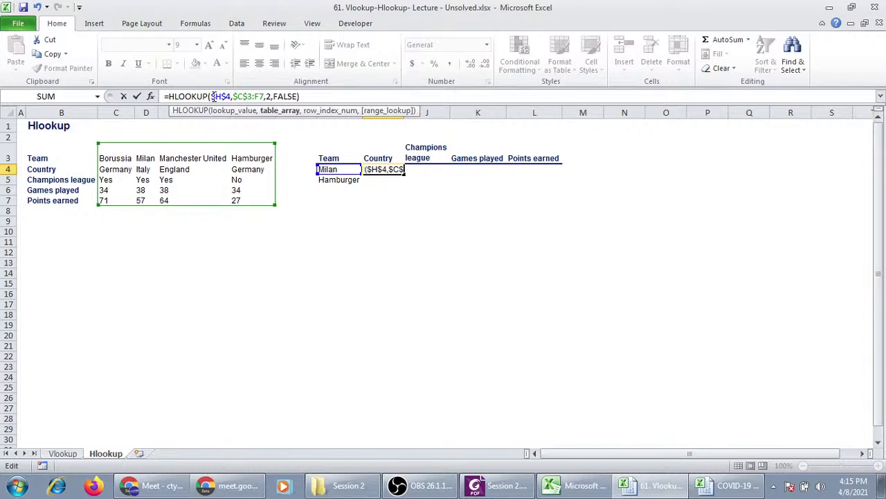
{"action": "key", "text": "Return"}
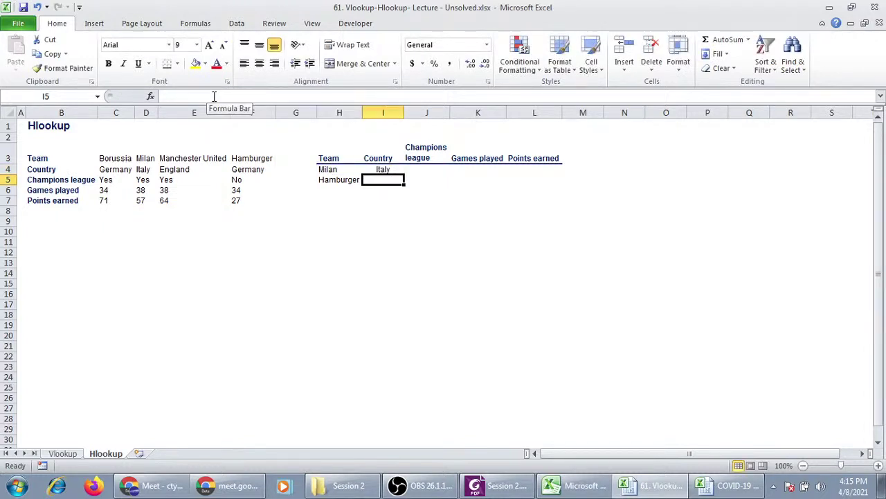
Anchor the range end as $F$7 so the formula uses $C$3:$F$7 and still returns Italy.
{"action": "left_click", "coordinate": [394, 170]}
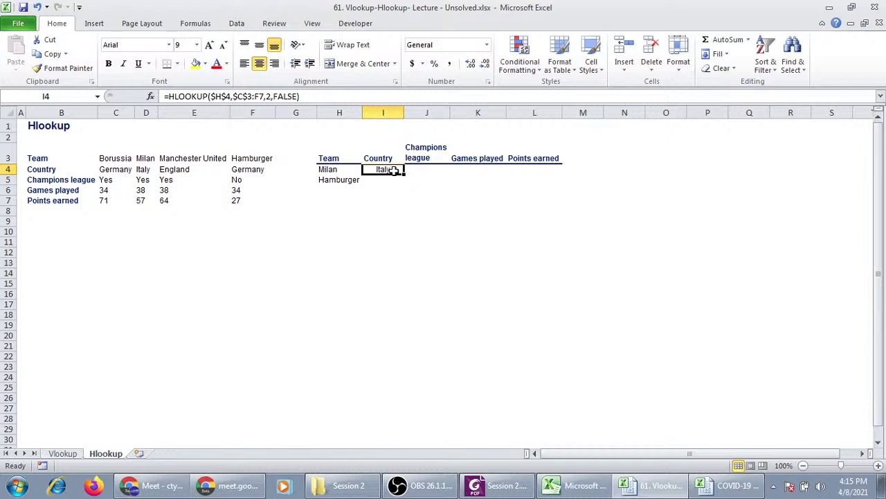
{"action": "double_click", "coordinate": [393, 170]}
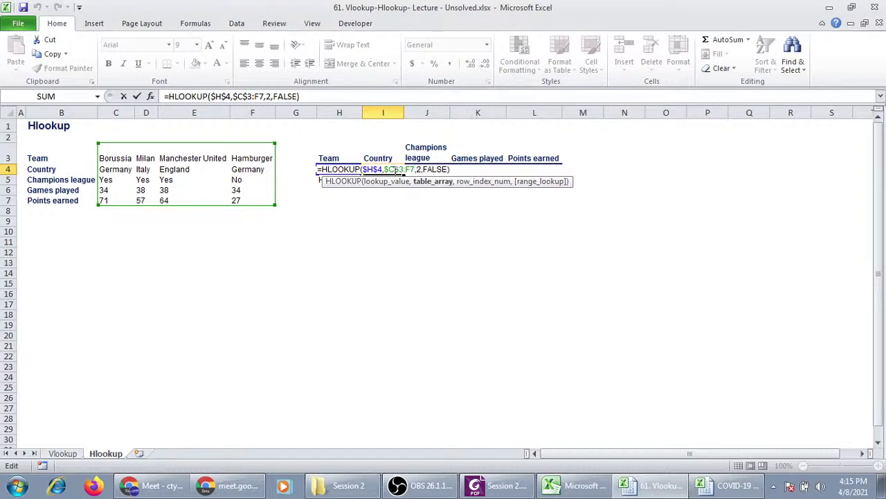
{"action": "left_click", "coordinate": [255, 97]}
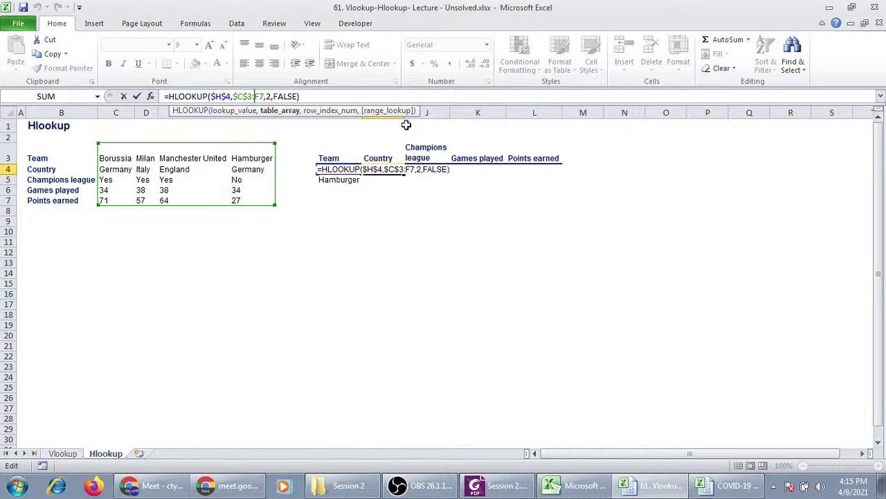
{"action": "type", "text": "$"}
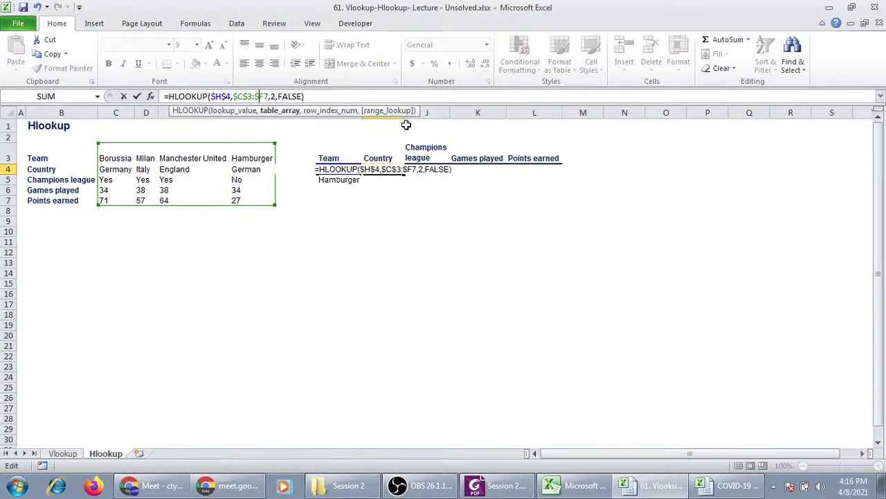
{"action": "key", "text": "Right"}
{"action": "type", "text": "$"}
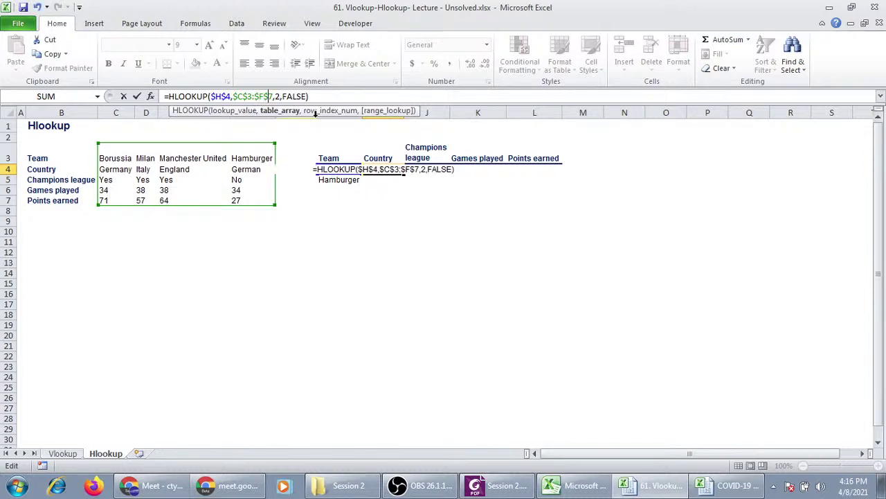
{"action": "left_click", "coordinate": [226, 96]}
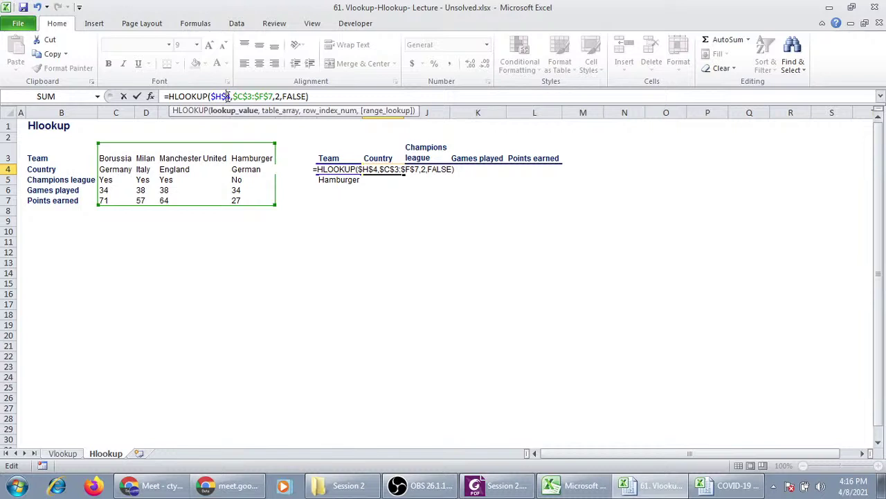
{"action": "key", "text": "Return"}
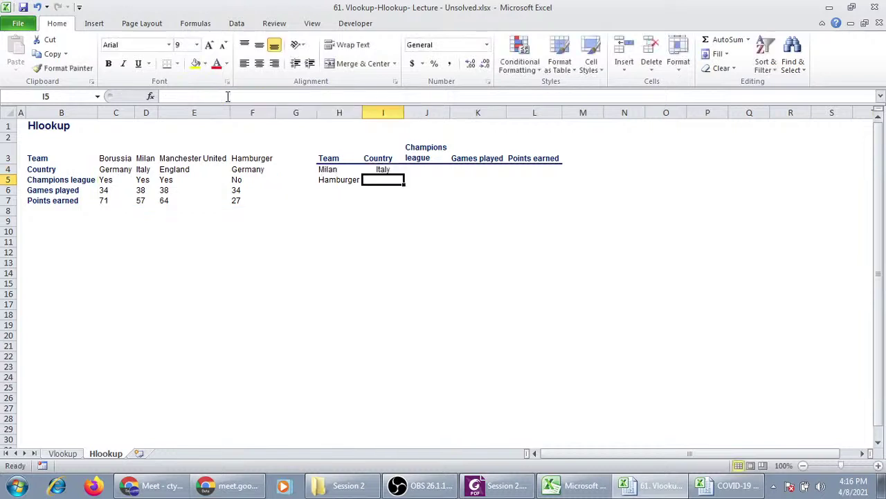
Copy Milan's lookup formula across J4:L4 and confirm Champions league shows Yes.
{"action": "left_click", "coordinate": [385, 170]}
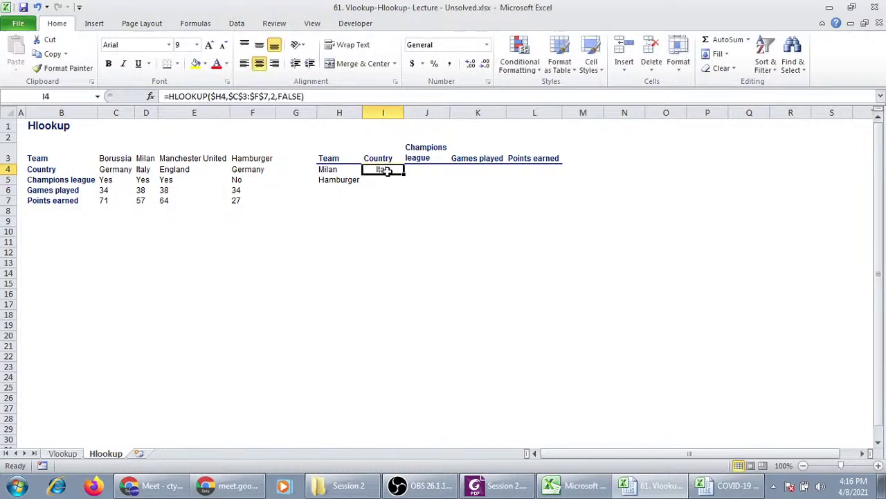
{"action": "left_click_drag", "start_coordinate": [403, 176], "coordinate": [563, 178]}
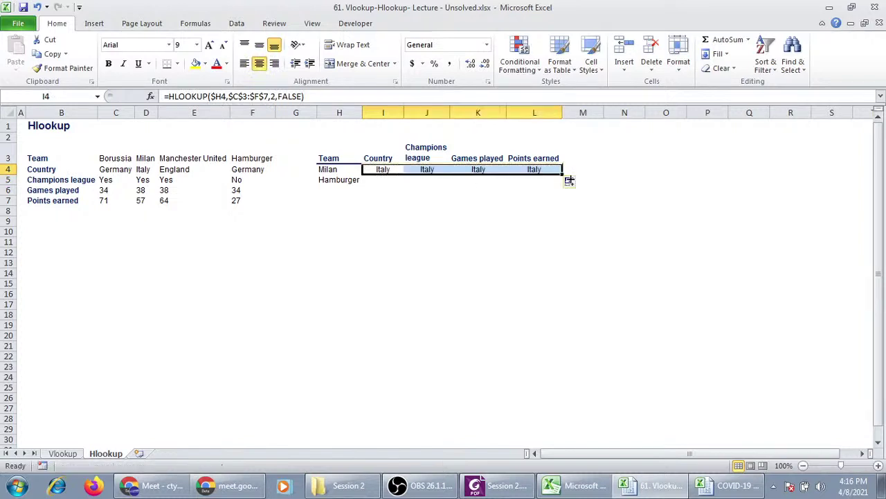
{"action": "left_click", "coordinate": [426, 172]}
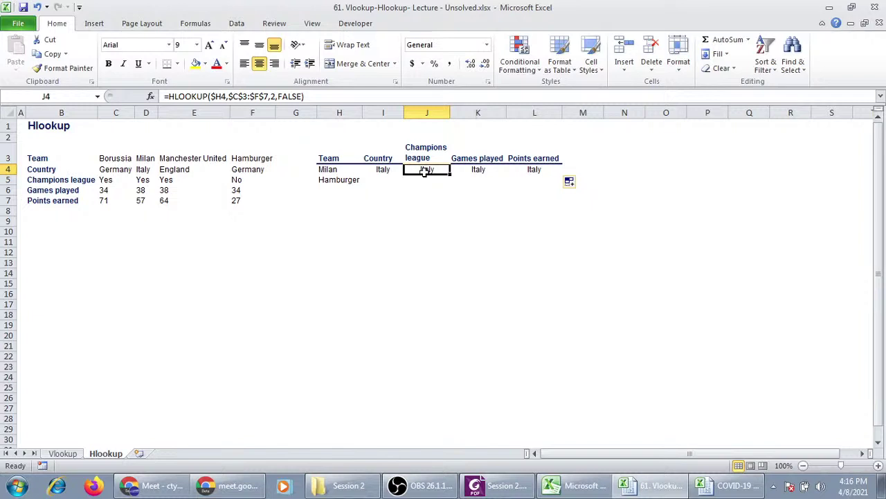
{"action": "left_click", "coordinate": [275, 97]}
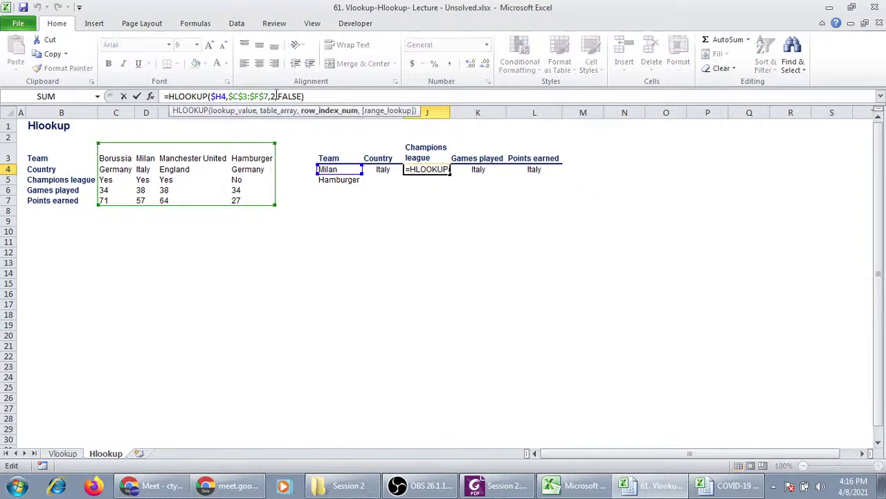
{"action": "type", "text": "3"}
{"action": "key", "text": "Return"}
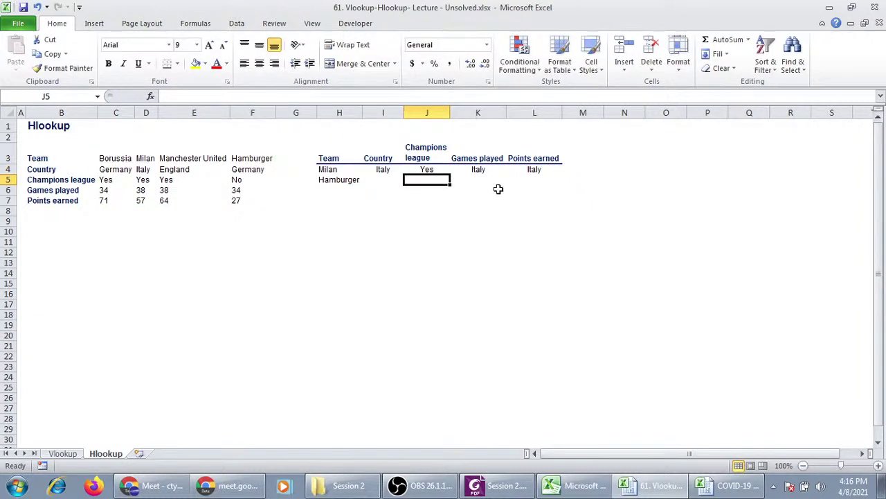
Change the row indexes to 4 and 5 so Milan shows 38 games and 57 points.
{"action": "left_click", "coordinate": [489, 170]}
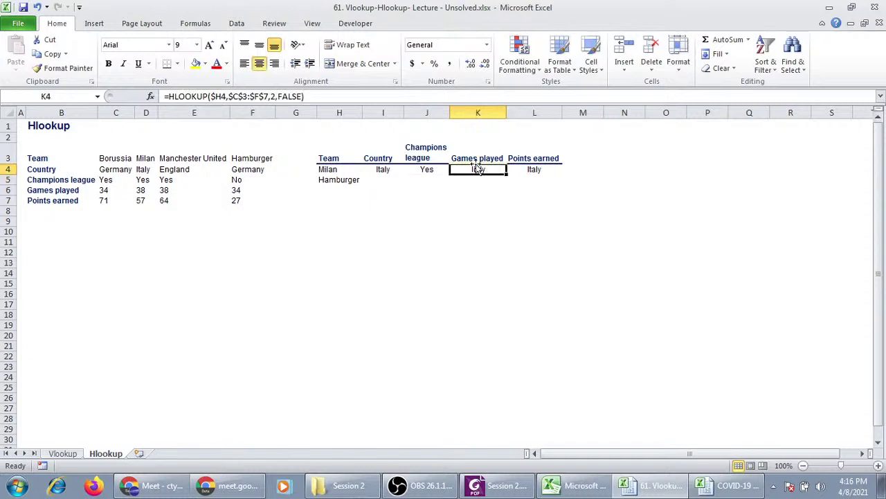
{"action": "left_click", "coordinate": [274, 96]}
{"action": "key", "text": "BackSpace"}
{"action": "type", "text": "4"}
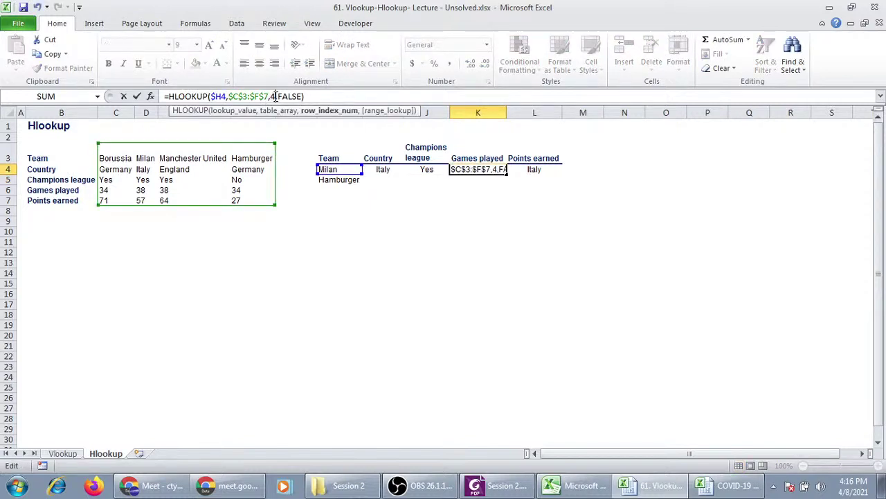
{"action": "key", "text": "Tab"}
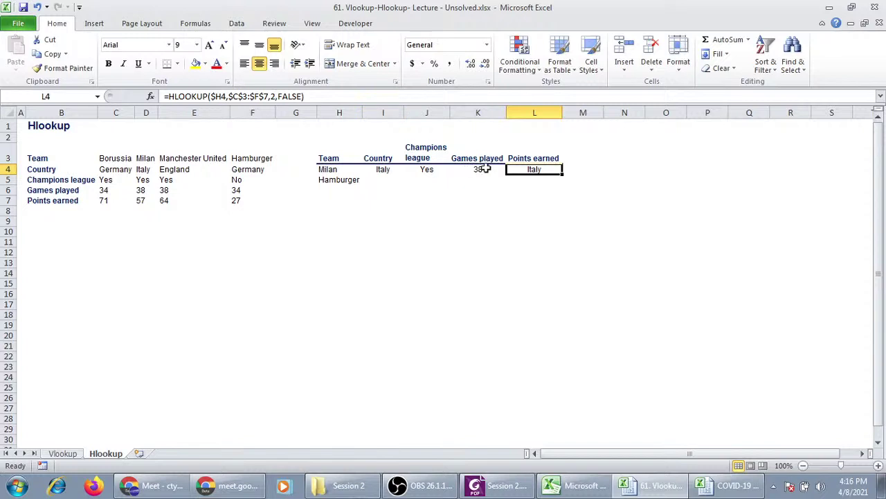
{"action": "left_click", "coordinate": [276, 96]}
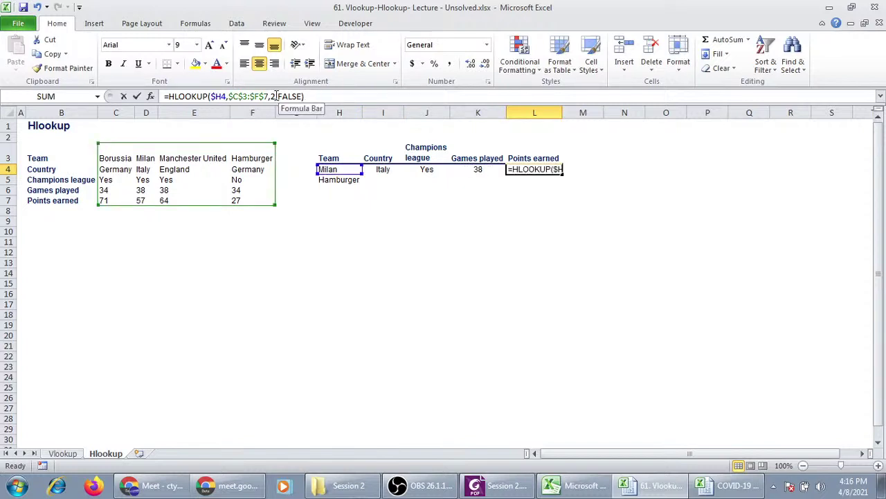
{"action": "key", "text": "BackSpace"}
{"action": "type", "text": "5"}
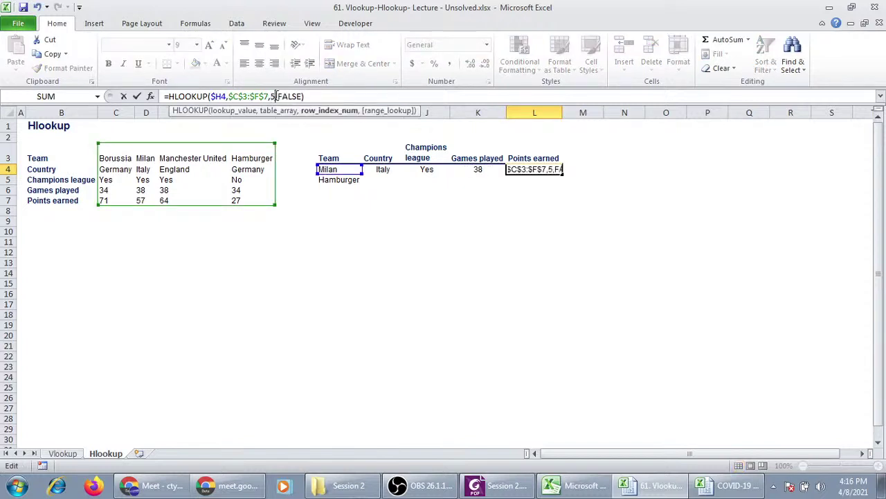
{"action": "key", "text": "Return"}
Fill the formulas down into Hamburger's row, giving Germany, No, 34 and 27.
{"action": "left_click", "coordinate": [380, 179]}
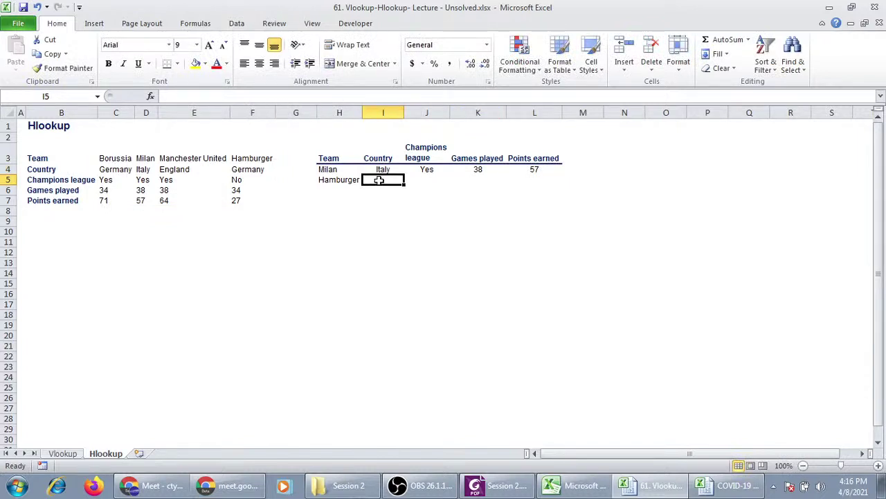
{"action": "key", "text": "ctrl+d"}
{"action": "key", "text": "Tab"}
{"action": "key", "text": "ctrl+d"}
{"action": "key", "text": "Tab"}
{"action": "key", "text": "ctrl+d"}
{"action": "key", "text": "Tab"}
{"action": "key", "text": "ctrl+d"}
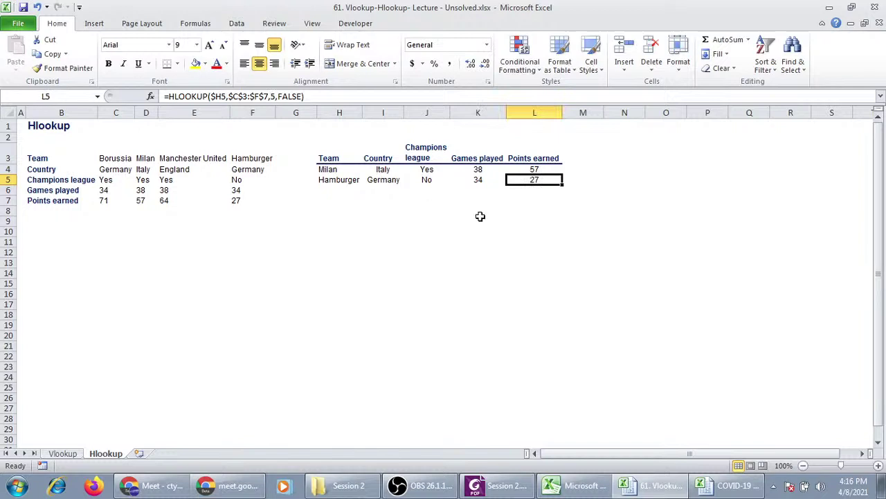
{"action": "left_click", "coordinate": [493, 221]}
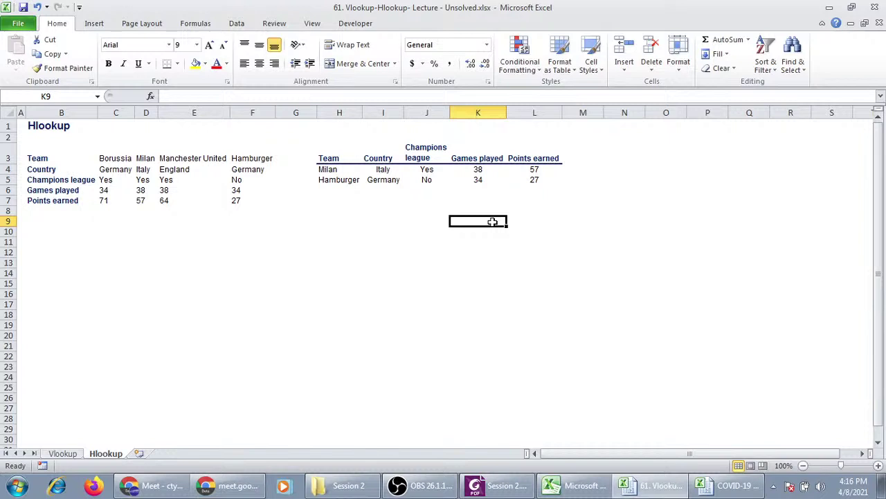
Preview Marksheet_Vlookup (1).xlsx and Exact Match LOOKUP Music Exam.xlsx, then open 61. Lookup functions.
{"action": "left_click", "coordinate": [354, 486]}
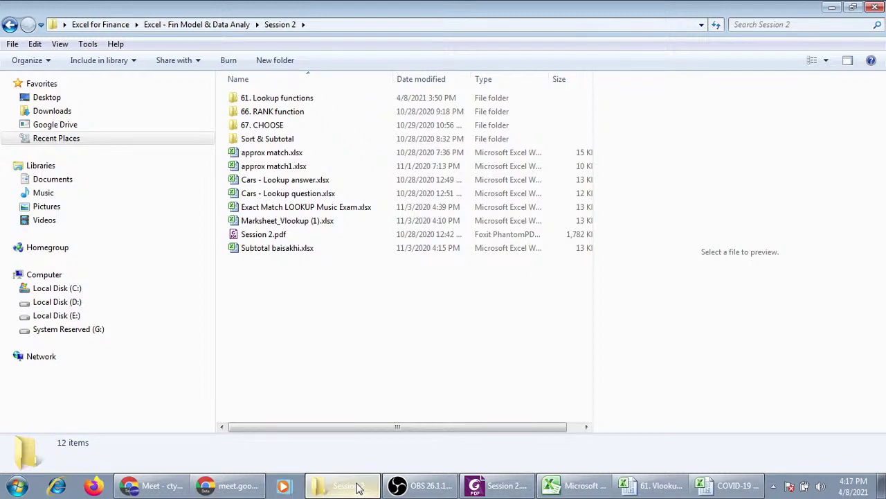
{"action": "left_click", "coordinate": [380, 225]}
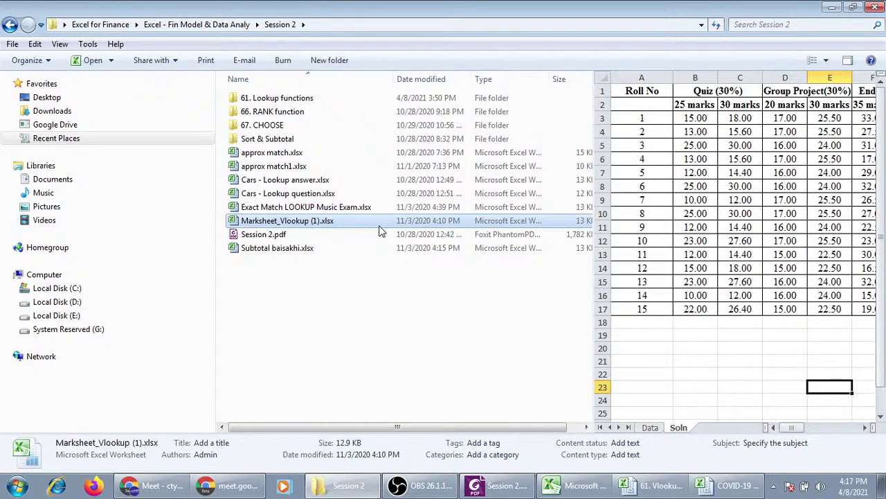
{"action": "left_click", "coordinate": [650, 428]}
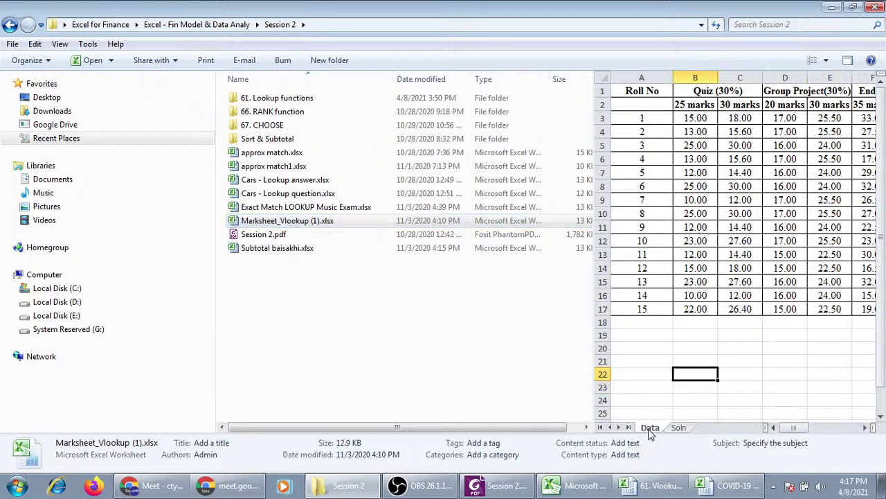
{"action": "left_click", "coordinate": [834, 428]}
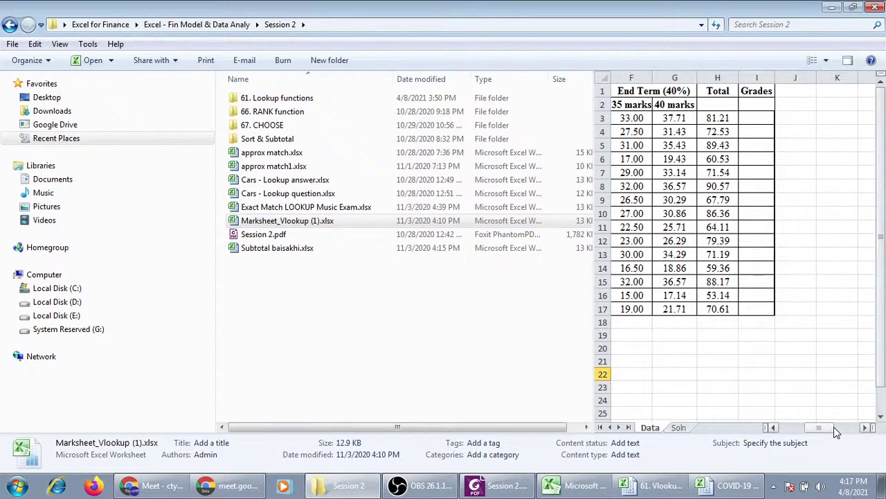
{"action": "left_click", "coordinate": [777, 428]}
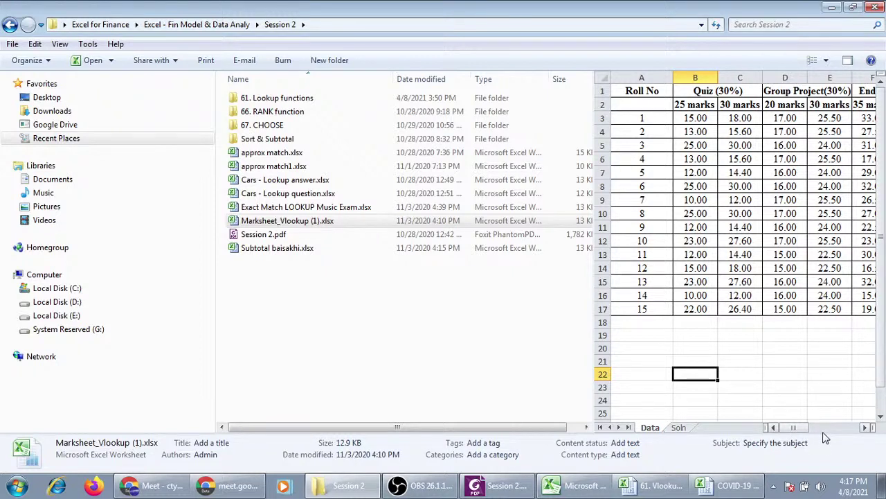
{"action": "left_click", "coordinate": [528, 207]}
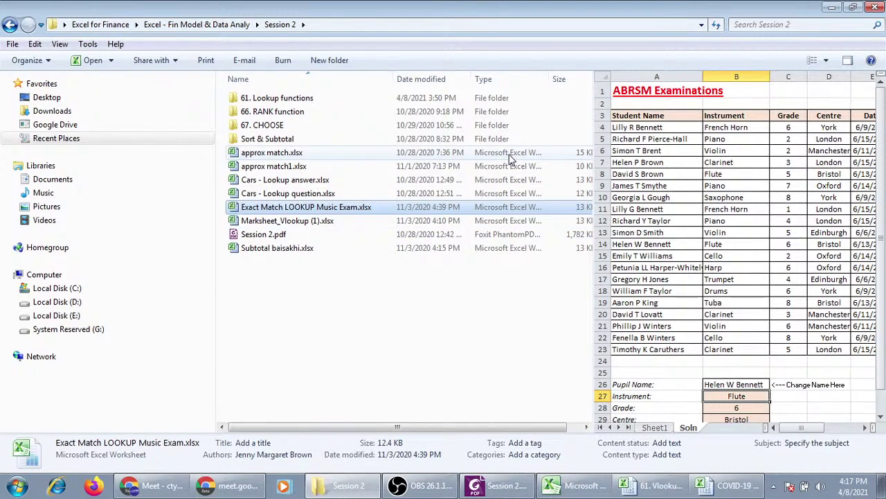
{"action": "double_click", "coordinate": [504, 97]}
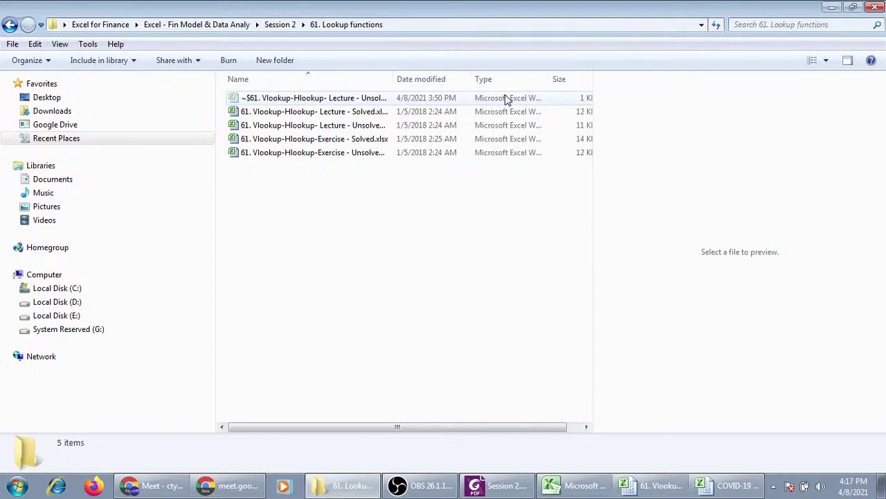
Preview the unsolved lecture and the solved and unsolved Vlookup-Hlookup exercise workbooks, then return to Meet.
{"action": "left_click", "coordinate": [500, 129]}
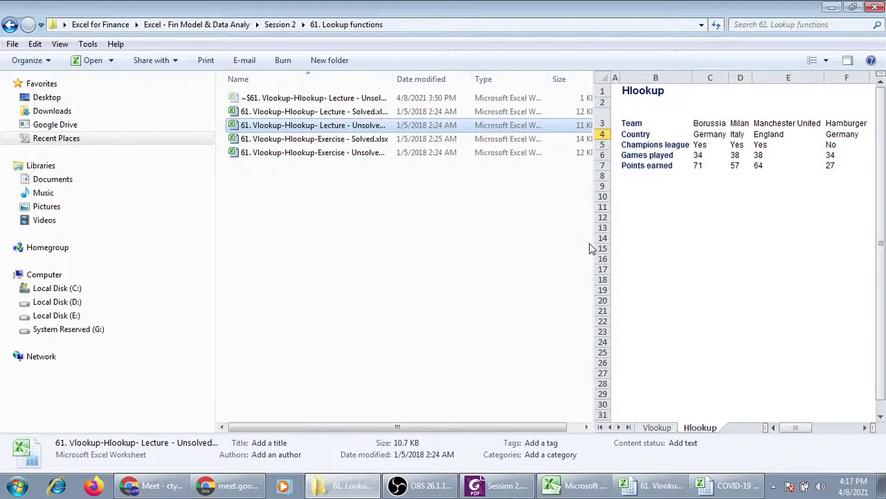
{"action": "left_click", "coordinate": [660, 429]}
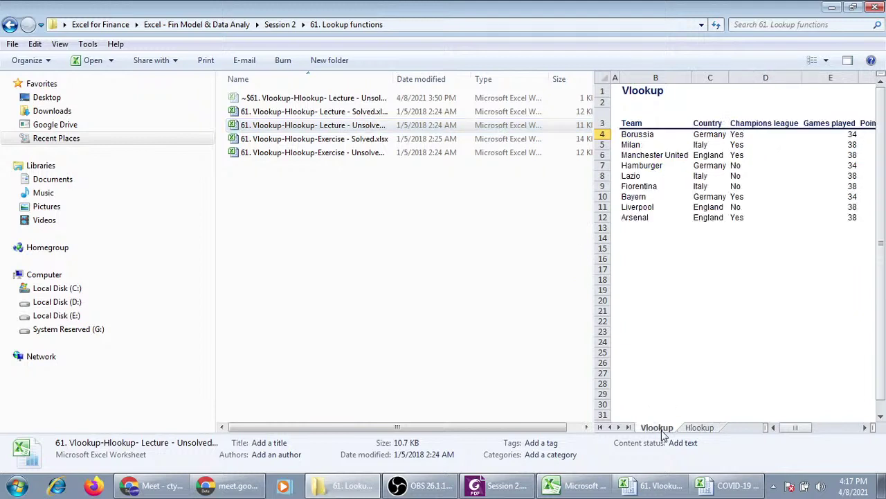
{"action": "left_click_drag", "start_coordinate": [805, 427], "coordinate": [843, 435]}
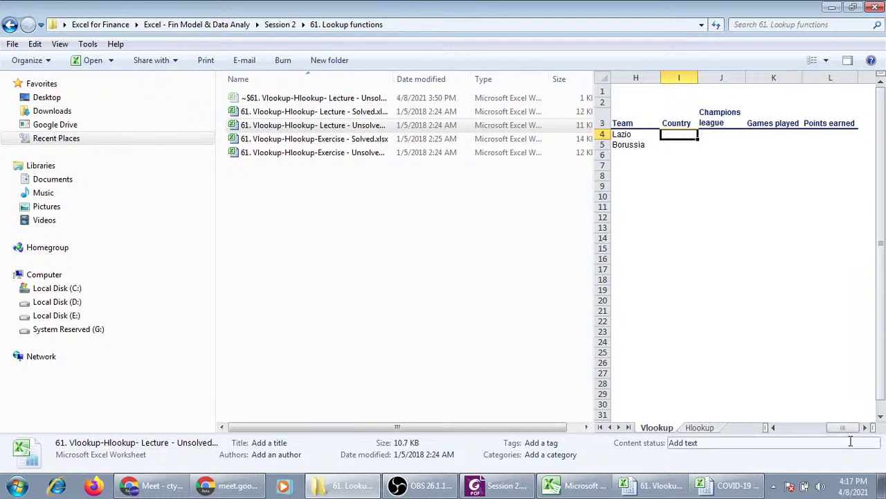
{"action": "left_click", "coordinate": [418, 140]}
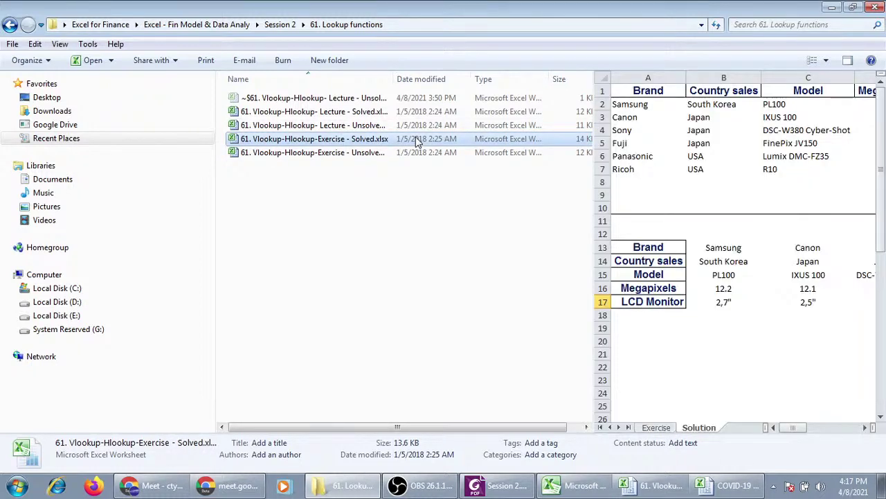
{"action": "left_click", "coordinate": [411, 152]}
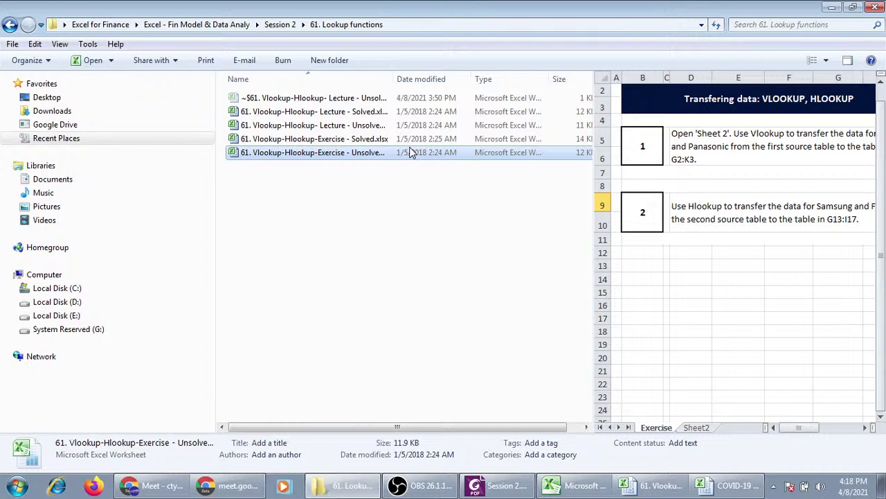
{"action": "left_click", "coordinate": [179, 489]}
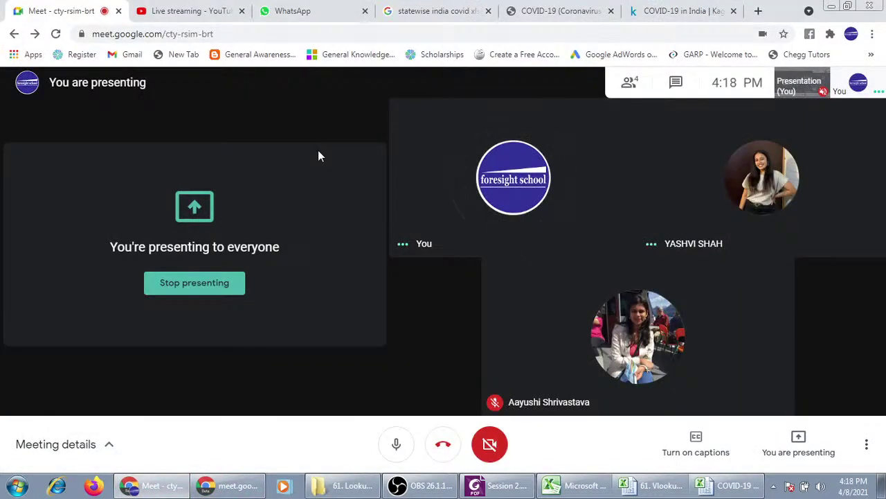
Glance at the workbook, mute the Google Meet microphone, and bring OBS Studio 26.1.1 forward.
{"action": "left_click", "coordinate": [678, 489]}
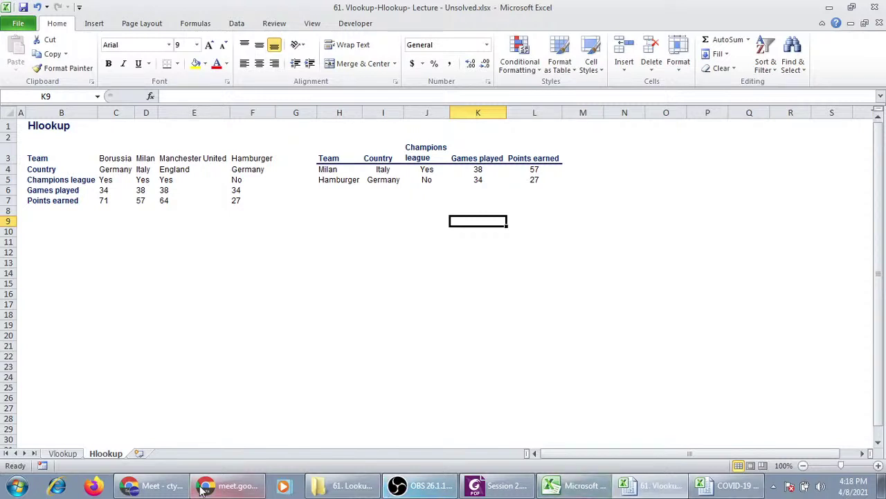
{"action": "left_click", "coordinate": [173, 488]}
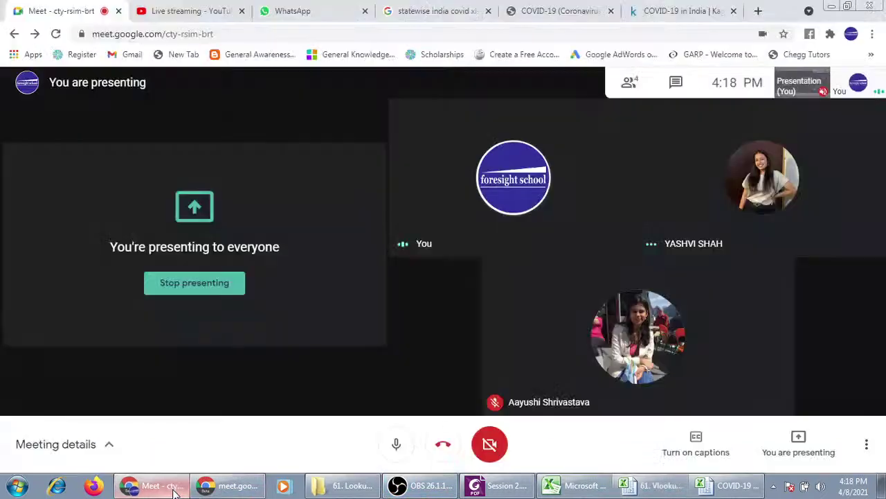
{"action": "left_click", "coordinate": [407, 448]}
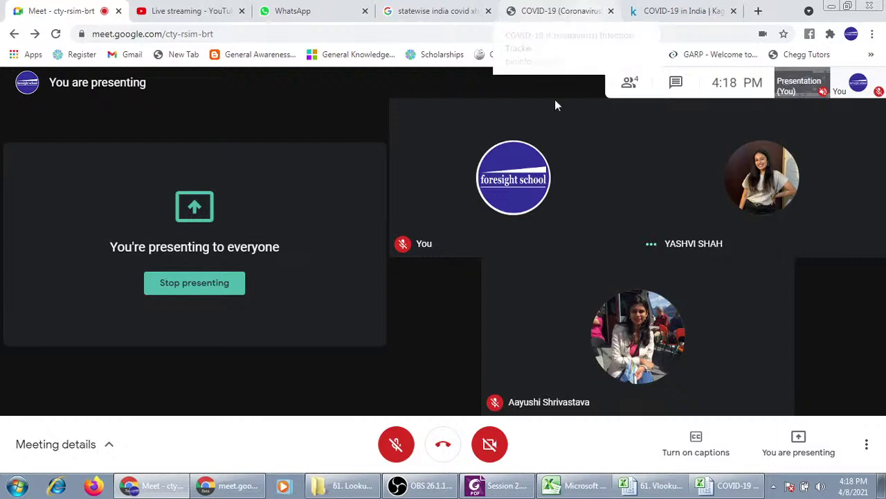
{"action": "left_click", "coordinate": [424, 486]}
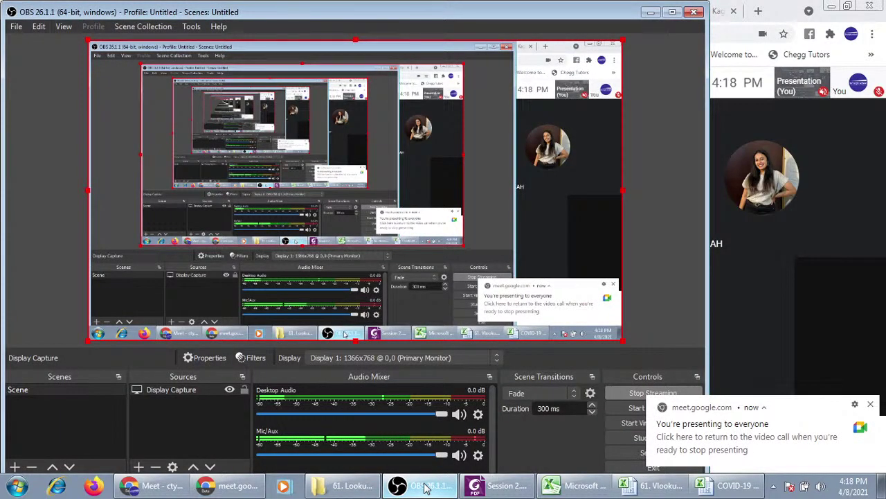
{"action": "left_click", "coordinate": [459, 455]}
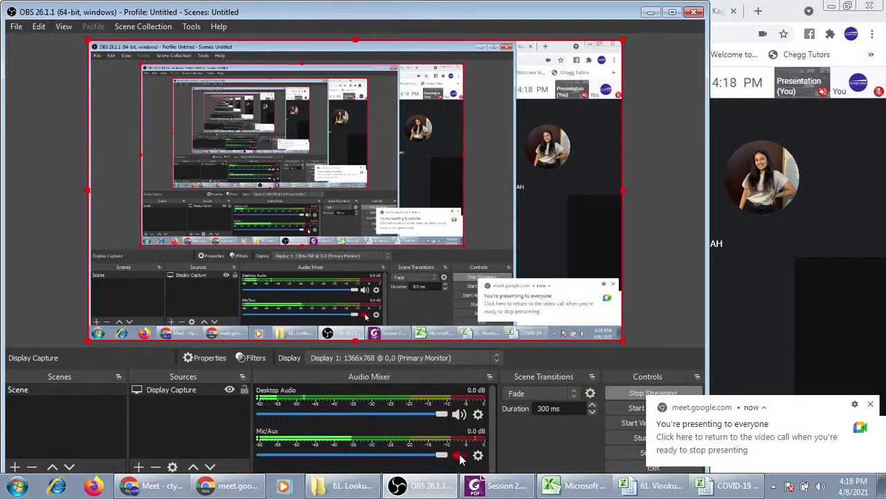
{"action": "left_click", "coordinate": [459, 414]}
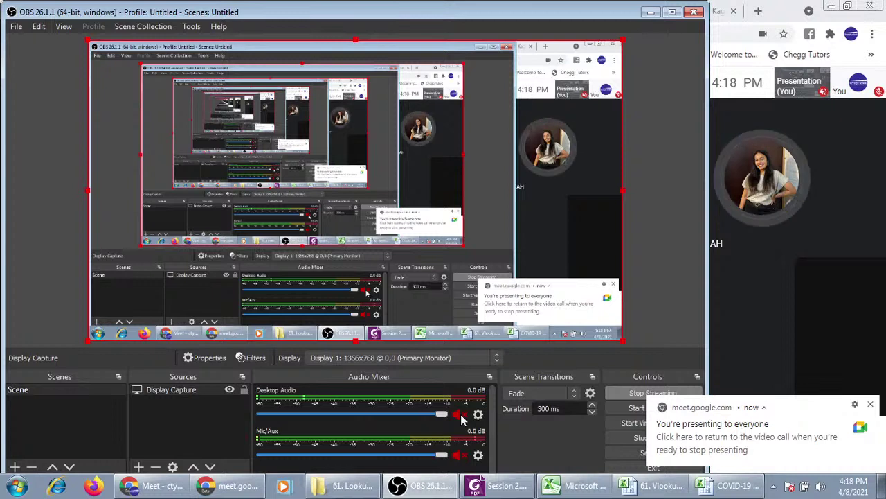
{"action": "left_click", "coordinate": [459, 414]}
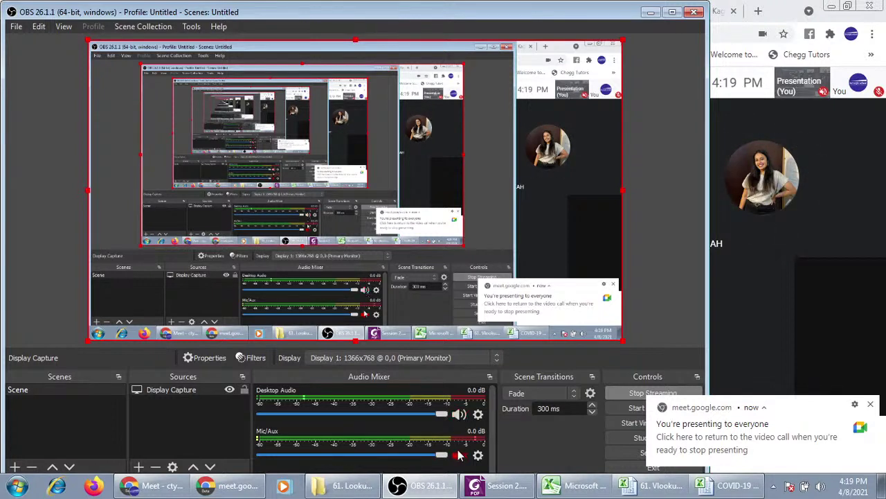
{"action": "left_click", "coordinate": [460, 455]}
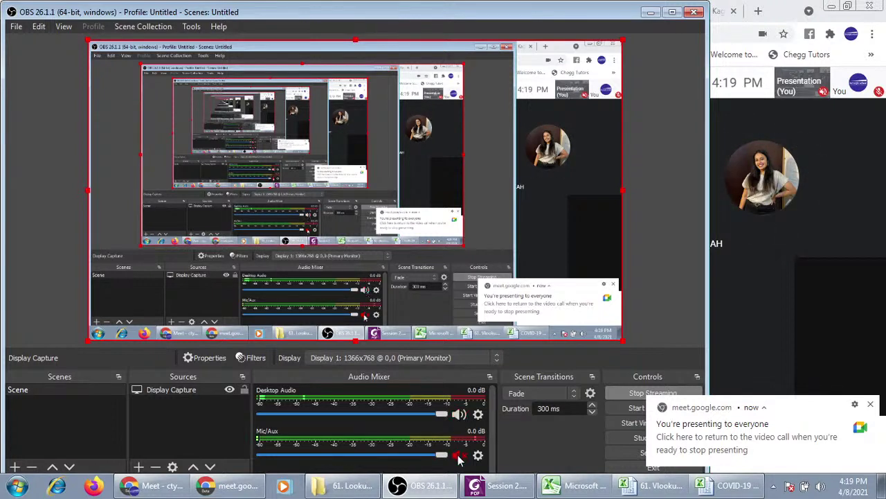
{"action": "left_click", "coordinate": [223, 483]}
Unmute the microphone in the Google Meet call and hide the screen-sharing notice.
{"action": "left_click", "coordinate": [134, 487]}
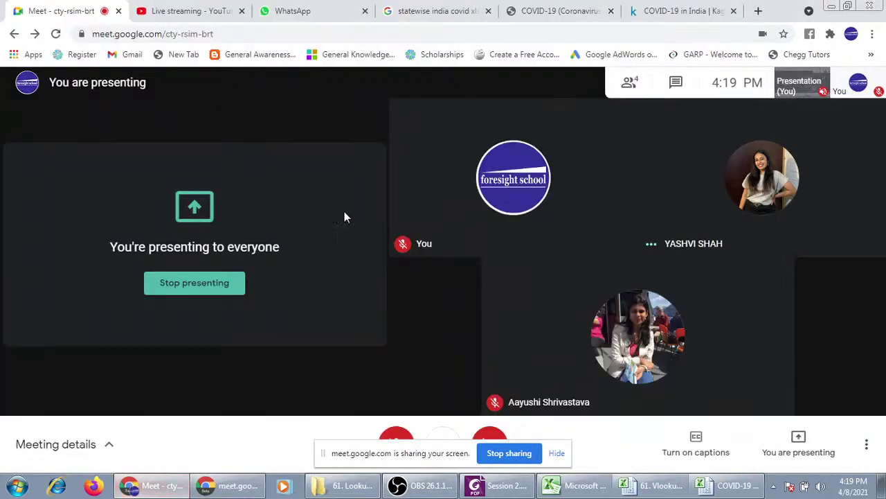
{"action": "left_click", "coordinate": [395, 437]}
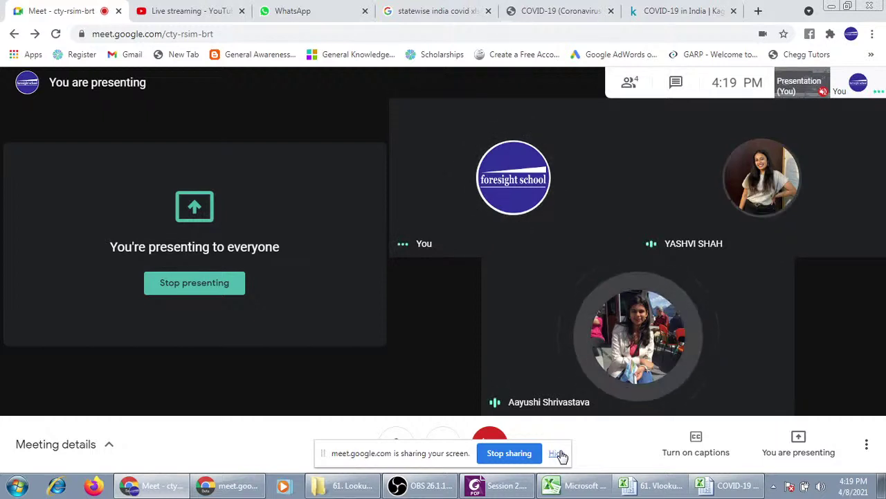
{"action": "left_click", "coordinate": [558, 453]}
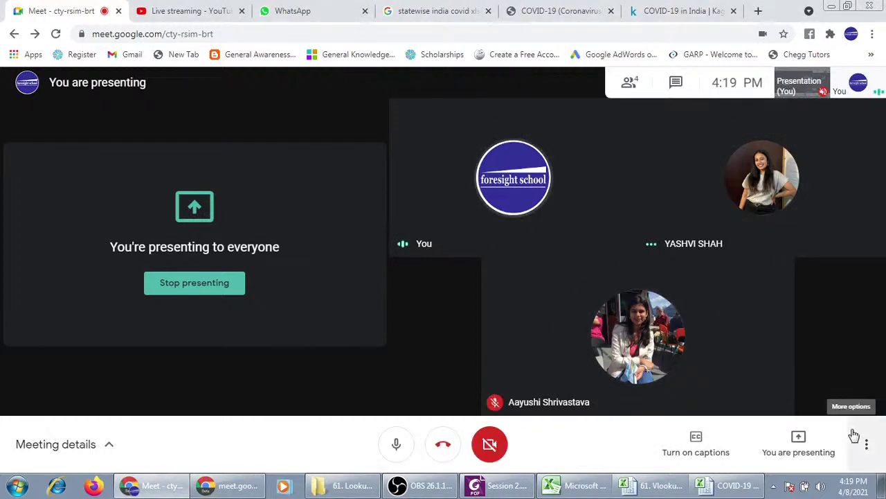
Close the COVID-19 tracker workbook with Don't Save, then close the Vlookup-Hlookup lecture workbook.
{"action": "left_click", "coordinate": [745, 493]}
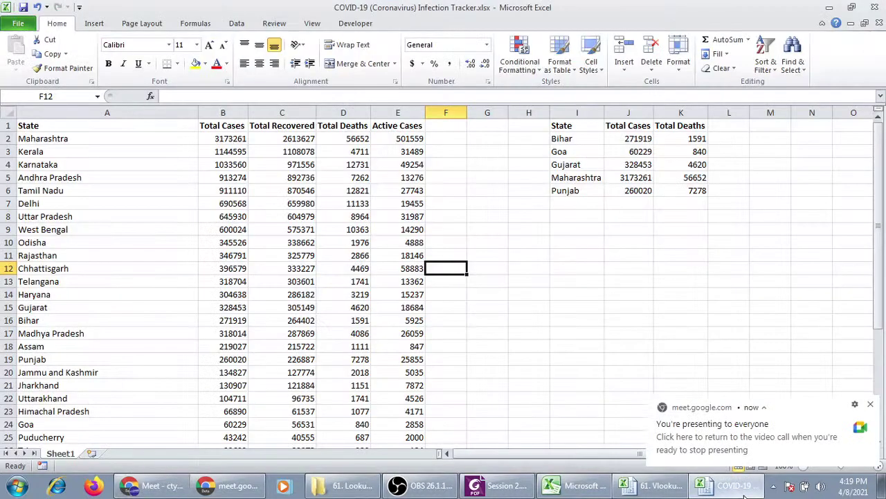
{"action": "left_click", "coordinate": [878, 23]}
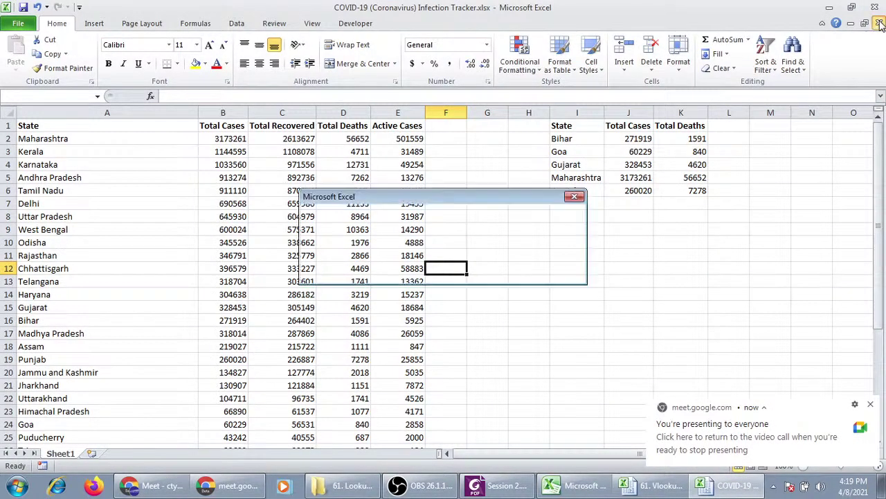
{"action": "left_click", "coordinate": [443, 272]}
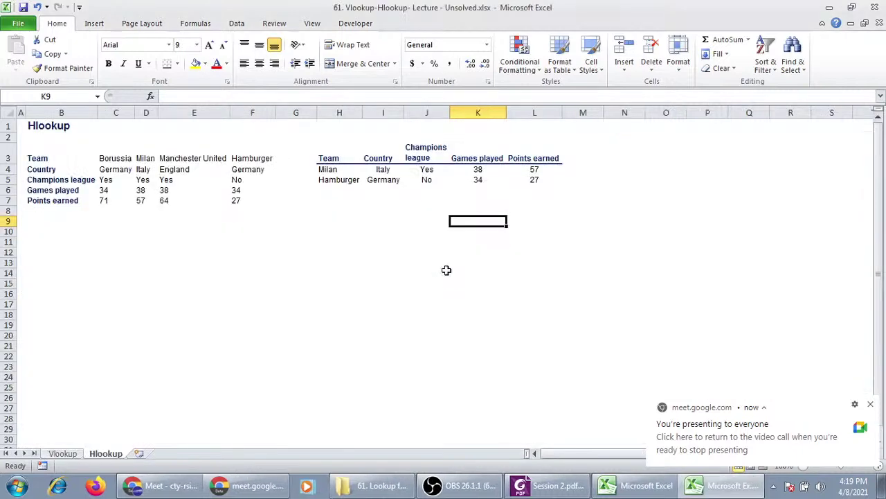
{"action": "left_click", "coordinate": [880, 24]}
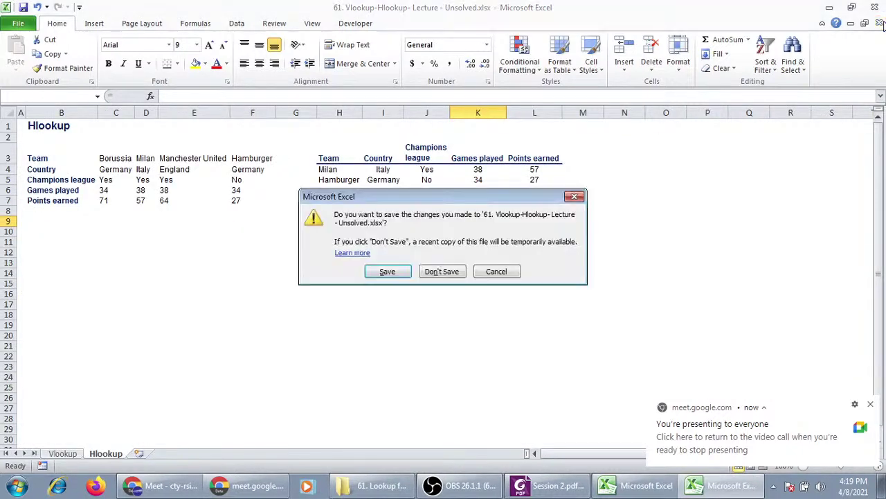
Discard the lecture's changes, quit Excel, and select the unsolved exercise in 61. Lookup functions.
{"action": "left_click", "coordinate": [447, 273]}
{"action": "left_click", "coordinate": [875, 7]}
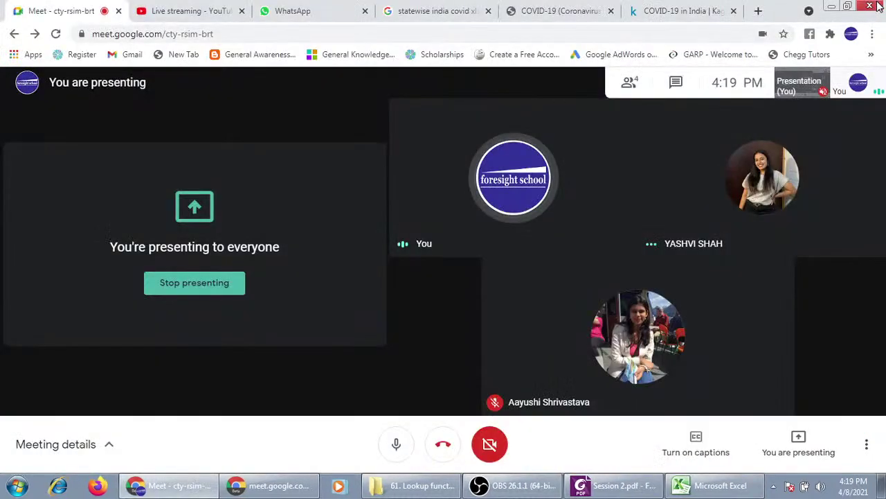
{"action": "left_click", "coordinate": [429, 492]}
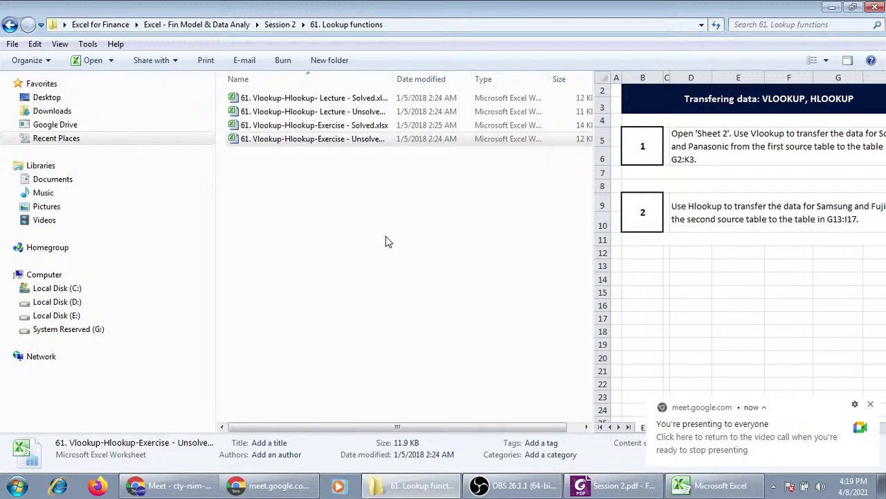
{"action": "left_click", "coordinate": [280, 24]}
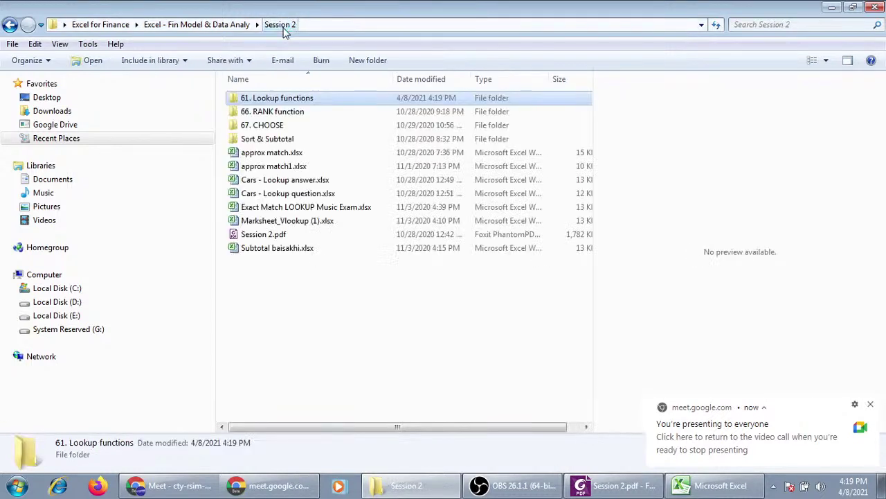
{"action": "double_click", "coordinate": [290, 99]}
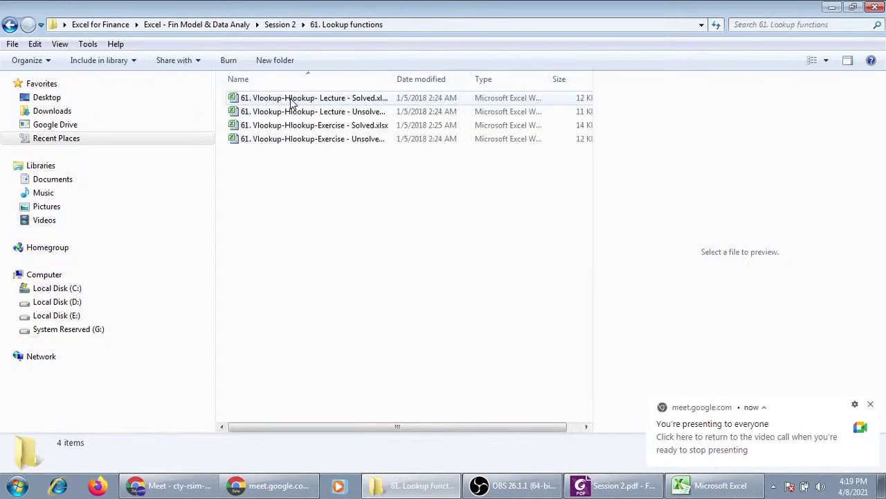
{"action": "left_click", "coordinate": [307, 140]}
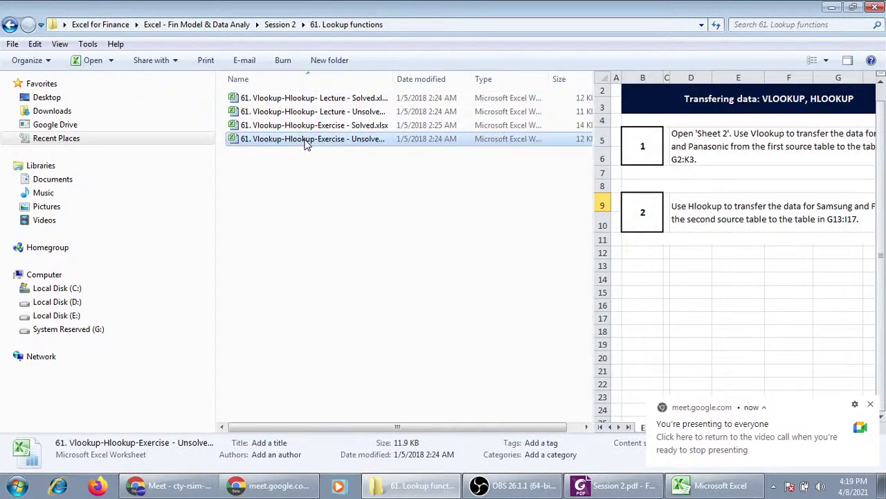
Open 61. Vlookup-Hlookup-Exercise - Unsolved.xlsx, preview Sheet2, return to Exercise, and dismiss the Meet notification.
{"action": "double_click", "coordinate": [305, 139]}
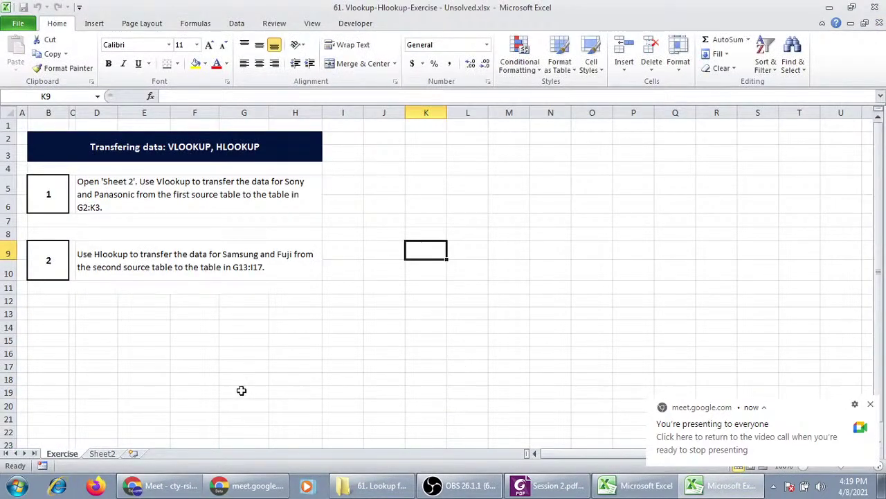
{"action": "left_click", "coordinate": [107, 454]}
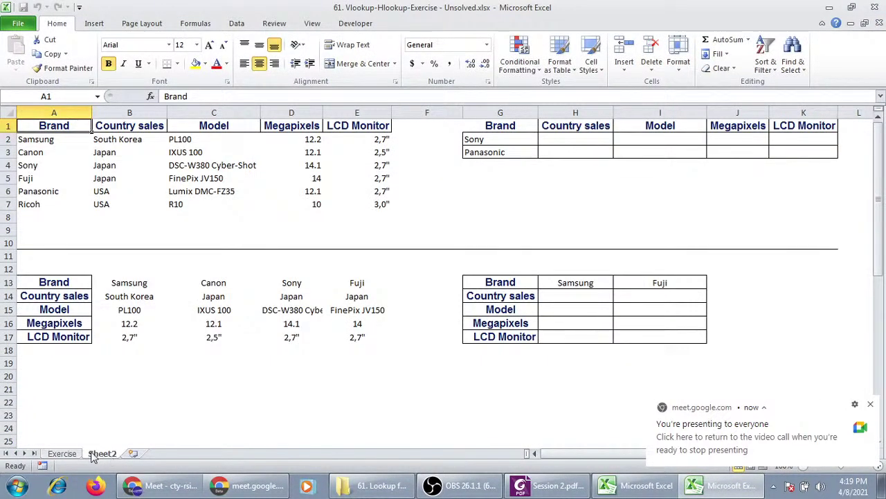
{"action": "left_click", "coordinate": [70, 454]}
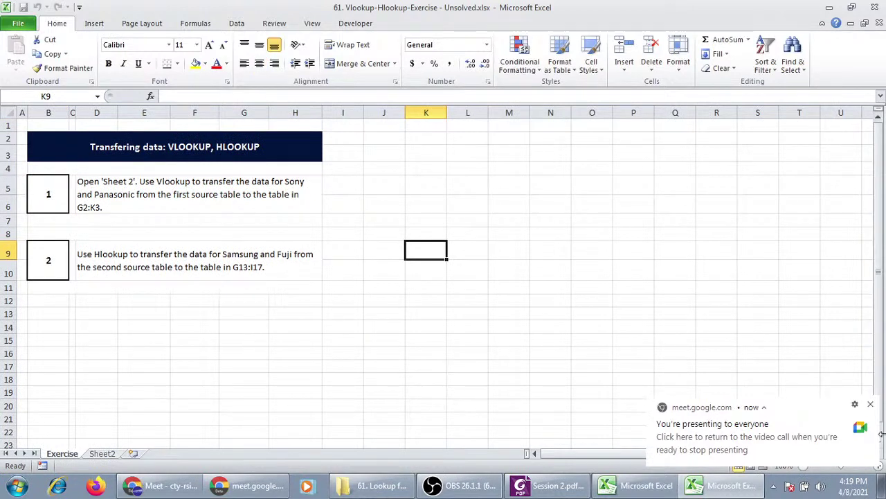
{"action": "left_click", "coordinate": [871, 404]}
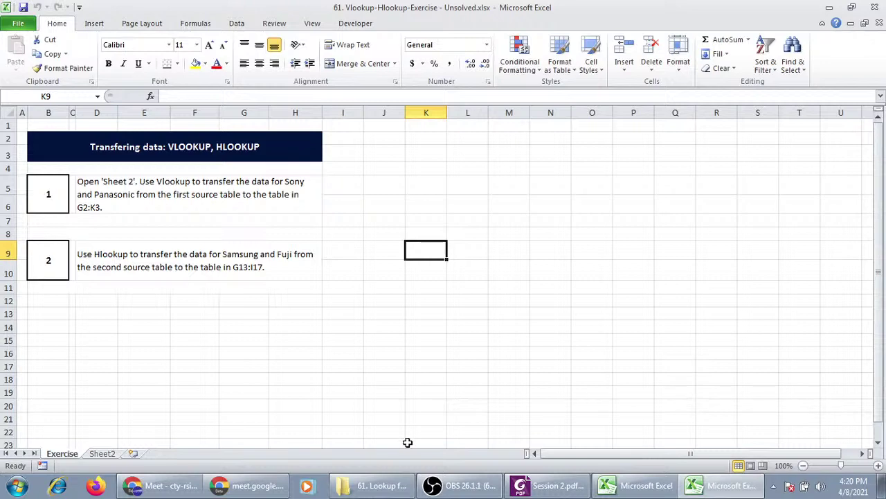
Mute the microphone in the Google Meet call.
{"action": "left_click", "coordinate": [152, 487]}
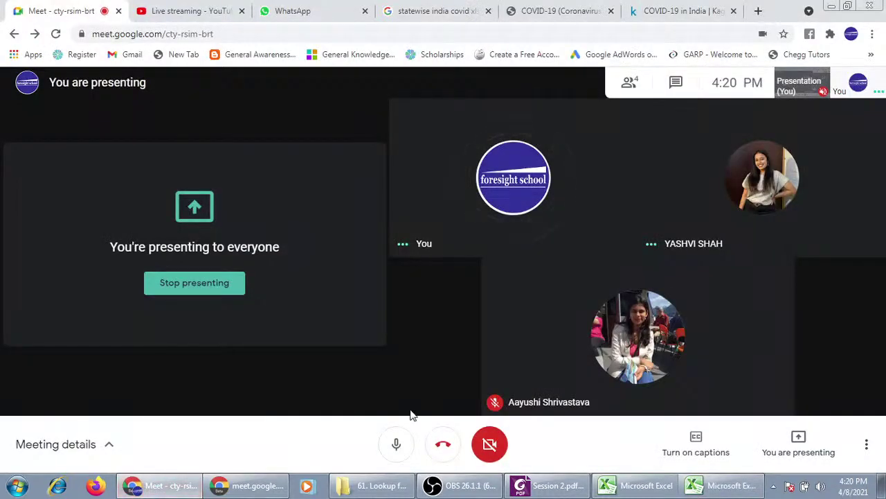
{"action": "left_click", "coordinate": [399, 444]}
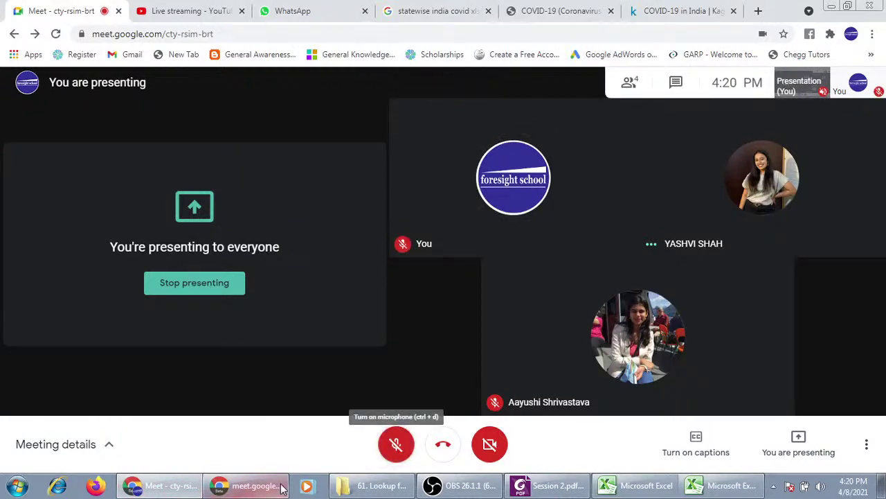
{"action": "left_click", "coordinate": [246, 486]}
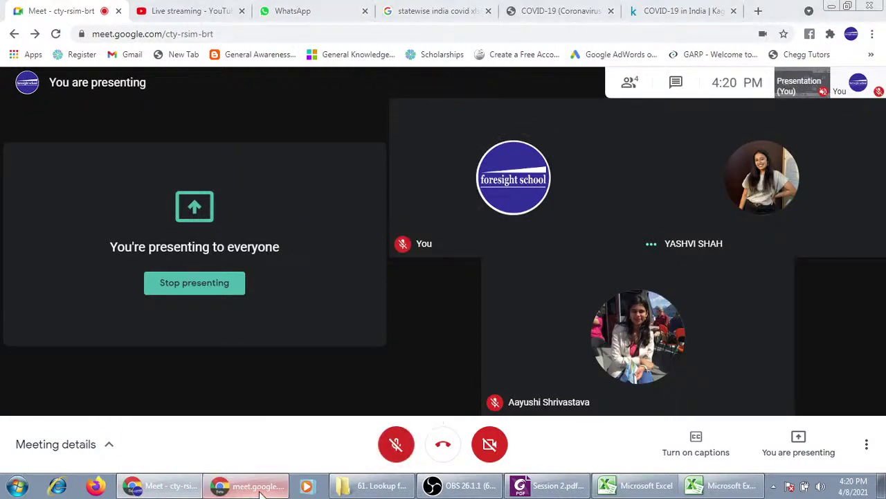
In OBS, hide the sharing notice and mute Mic/Aux, then return to the exercise workbook.
{"action": "left_click", "coordinate": [459, 486]}
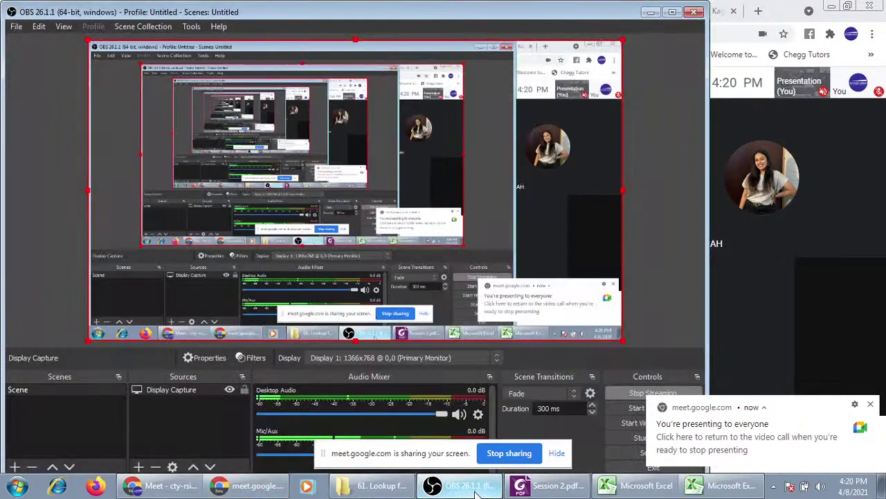
{"action": "left_click", "coordinate": [557, 454]}
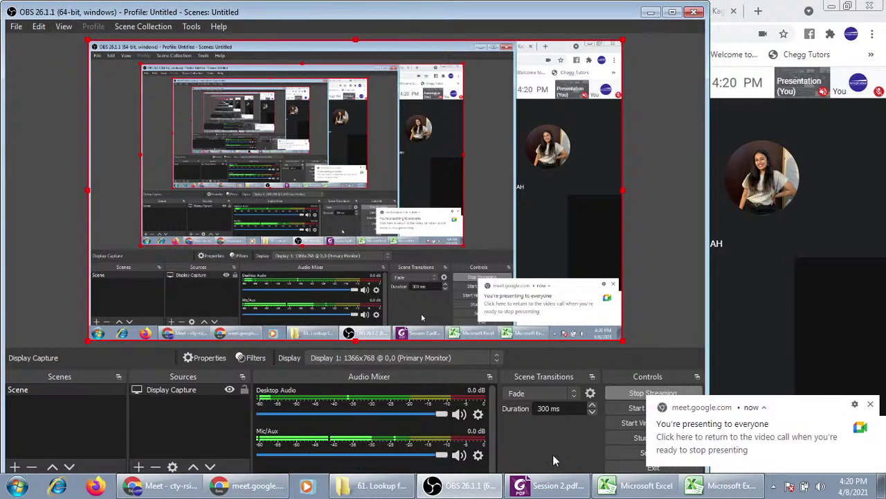
{"action": "left_click", "coordinate": [458, 455]}
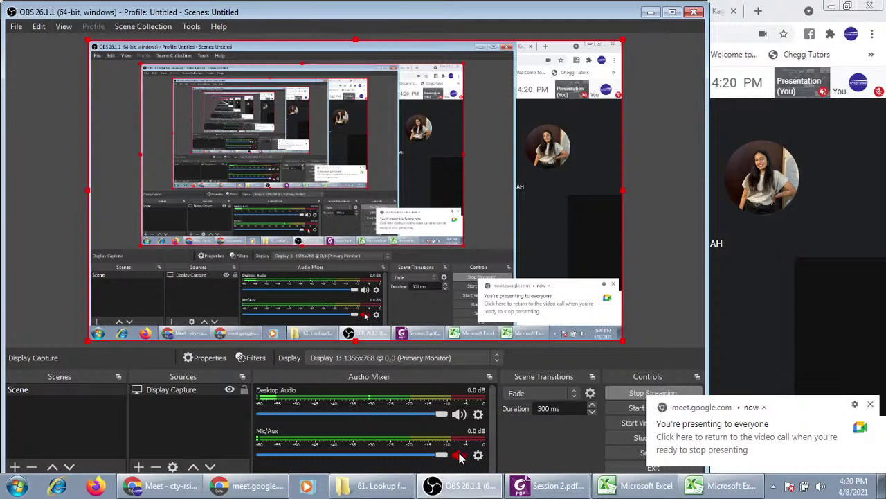
{"action": "left_click", "coordinate": [722, 486]}
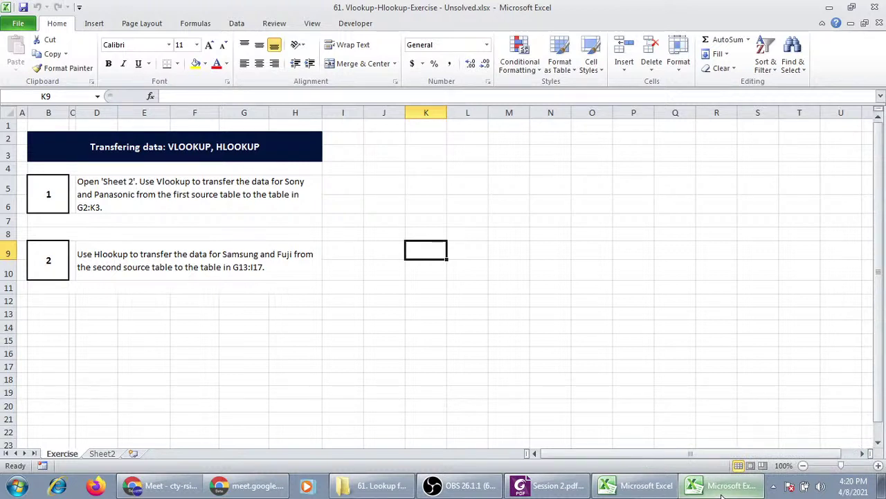
Switch to Sheet2 with its camera source tables and empty Sony/Panasonic and Samsung/Fuji tables.
{"action": "left_click", "coordinate": [102, 454]}
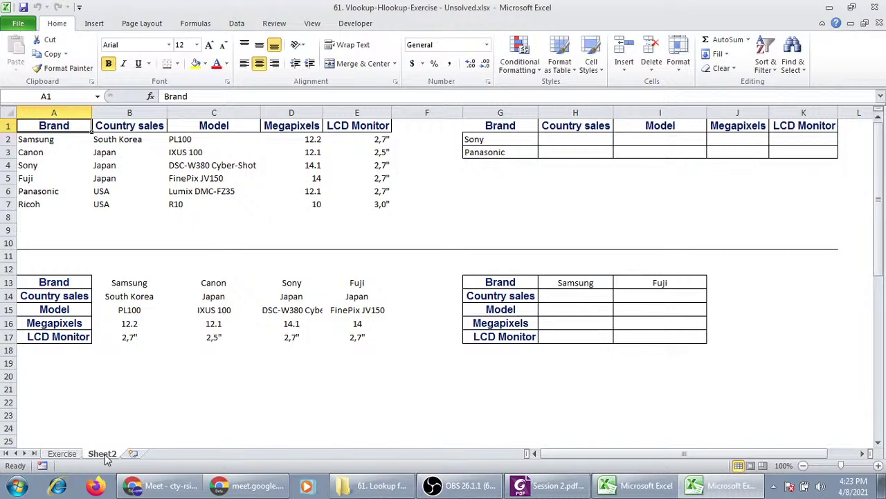
Unmute the Google Meet microphone, check the Excel workbook, then bring the meeting back in front.
{"action": "left_click", "coordinate": [169, 485]}
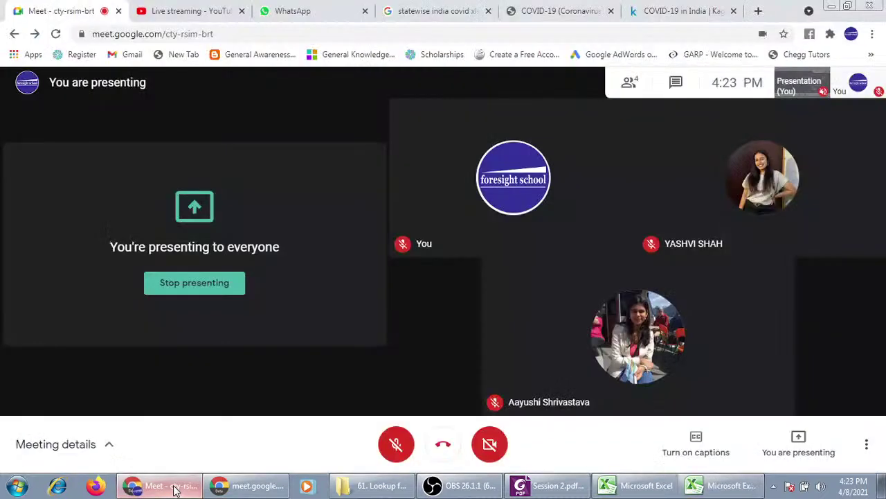
{"action": "left_click", "coordinate": [409, 441]}
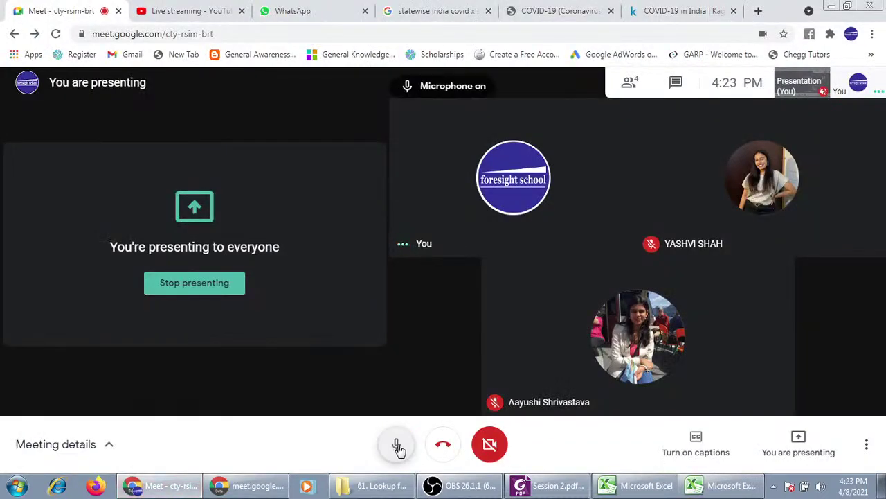
{"action": "left_click", "coordinate": [710, 488]}
{"action": "left_click", "coordinate": [640, 261]}
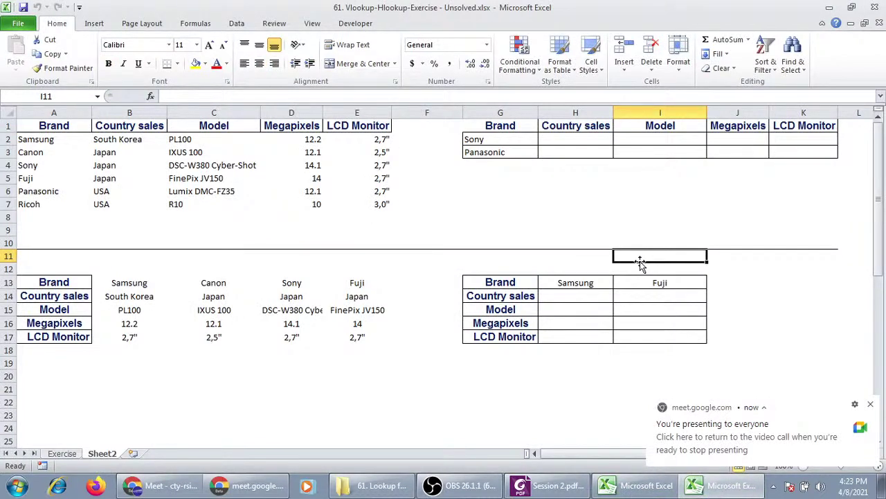
{"action": "left_click", "coordinate": [645, 200]}
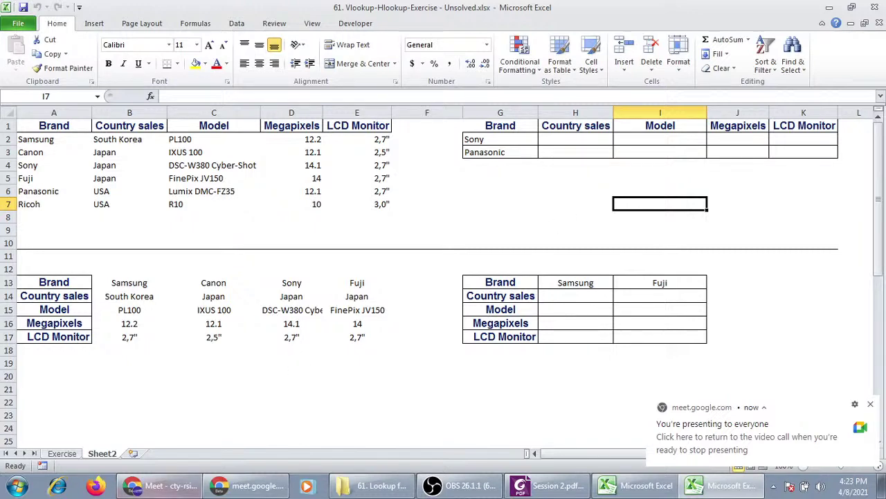
{"action": "left_click", "coordinate": [151, 491]}
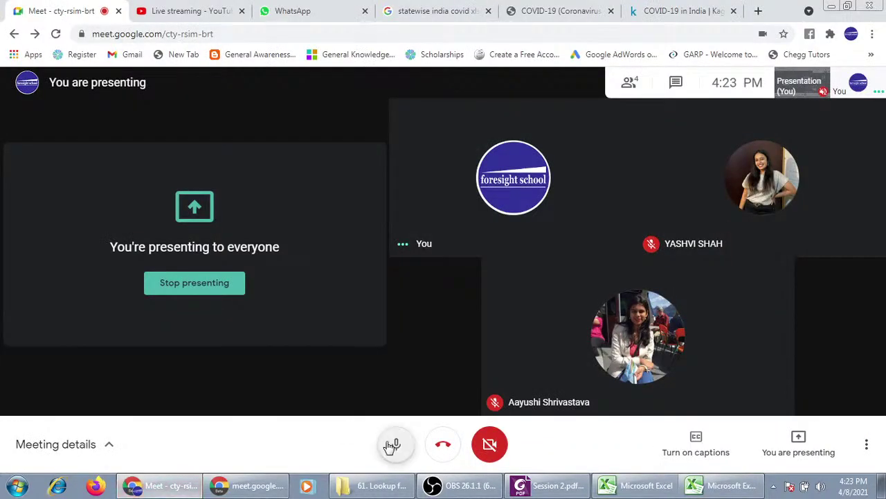
{"action": "left_click", "coordinate": [397, 443]}
{"action": "left_click", "coordinate": [727, 485]}
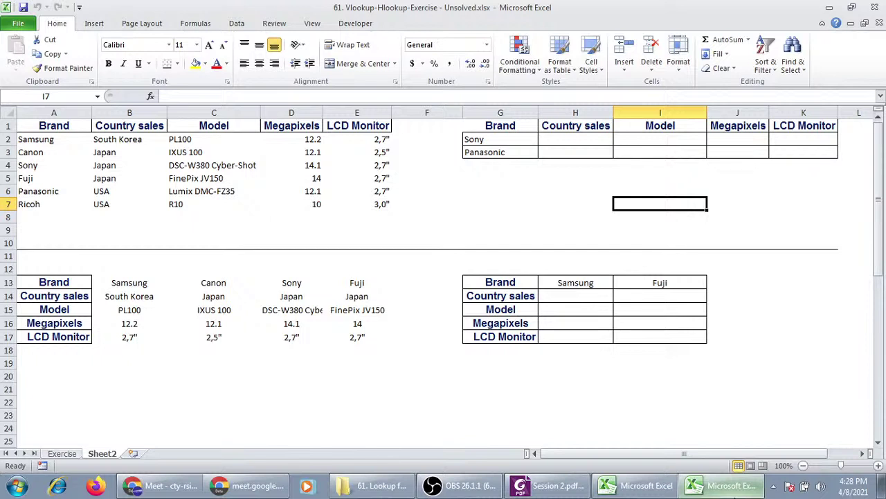
{"action": "left_click", "coordinate": [641, 437]}
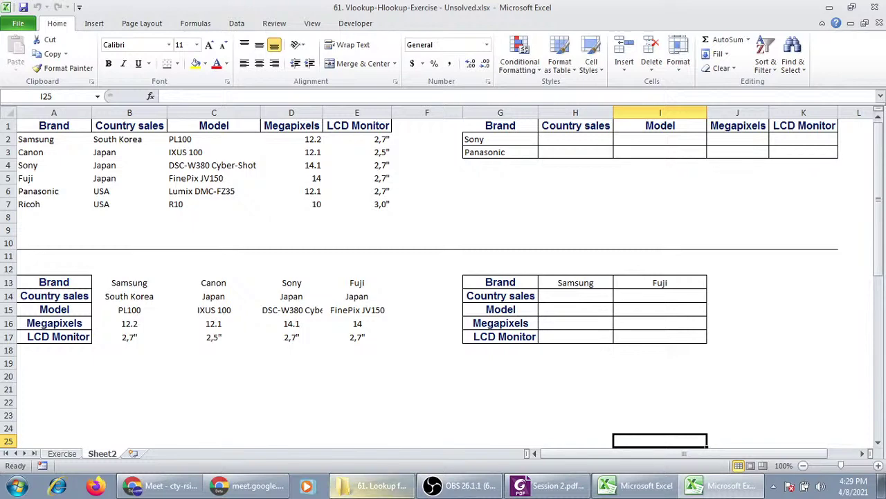
Switch to the Google Meet video call and unmute the microphone to speak.
{"action": "left_click", "coordinate": [159, 485]}
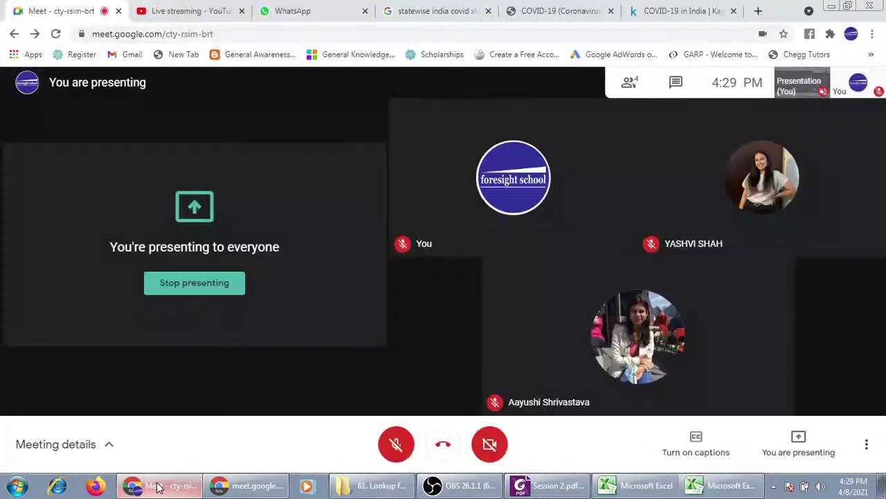
{"action": "left_click", "coordinate": [396, 444]}
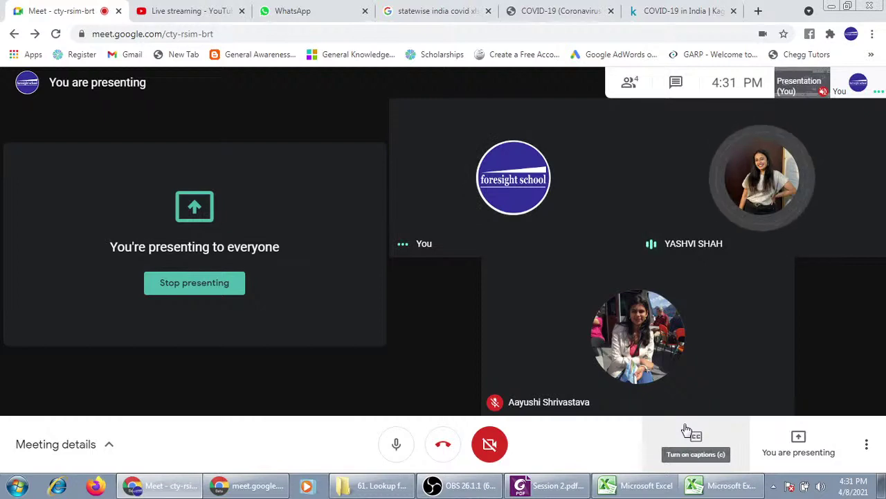
Bring Excel forward and select the horizontal data table B13:E17, starting from its Samsung heading.
{"action": "left_click", "coordinate": [723, 485]}
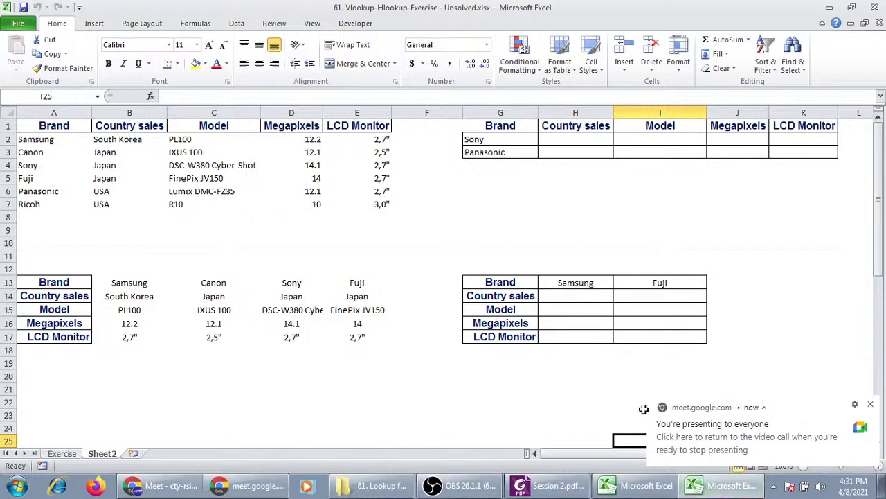
{"action": "left_click", "coordinate": [128, 284]}
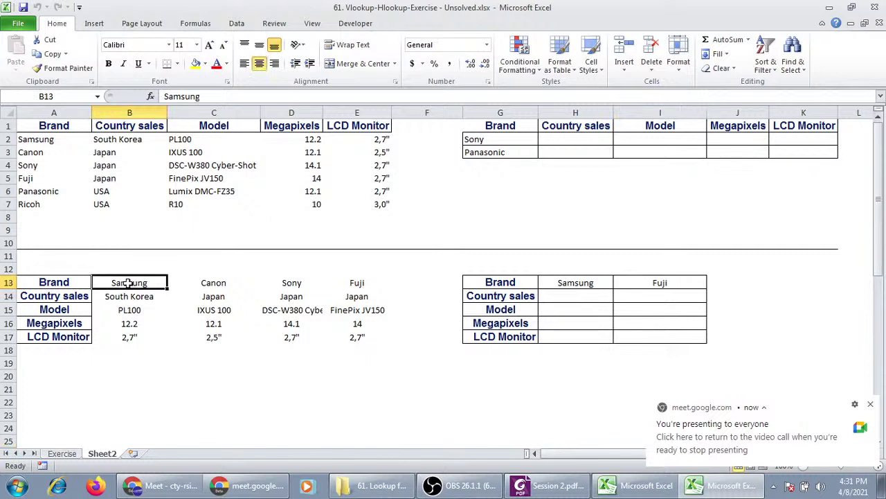
{"action": "left_click", "coordinate": [361, 337], "text": "shift"}
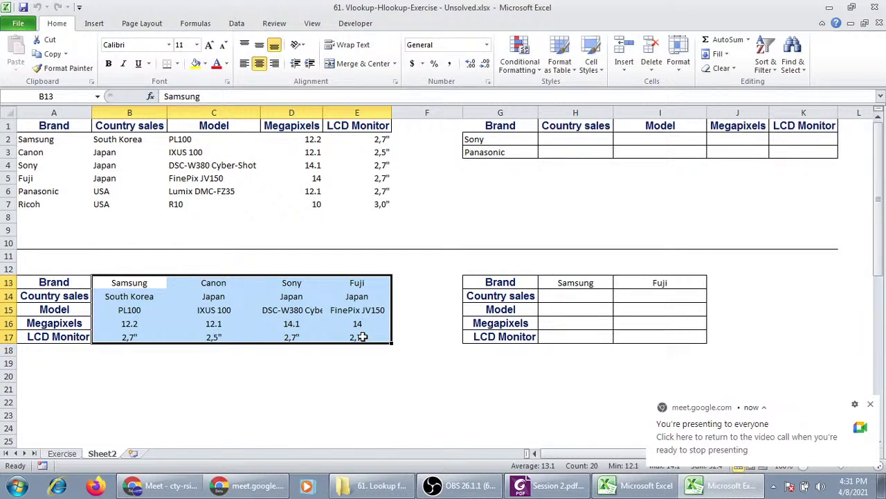
Walk through Samsung's result cells: lookup value H13, Country sales H14 and Model H15.
{"action": "left_click", "coordinate": [552, 308]}
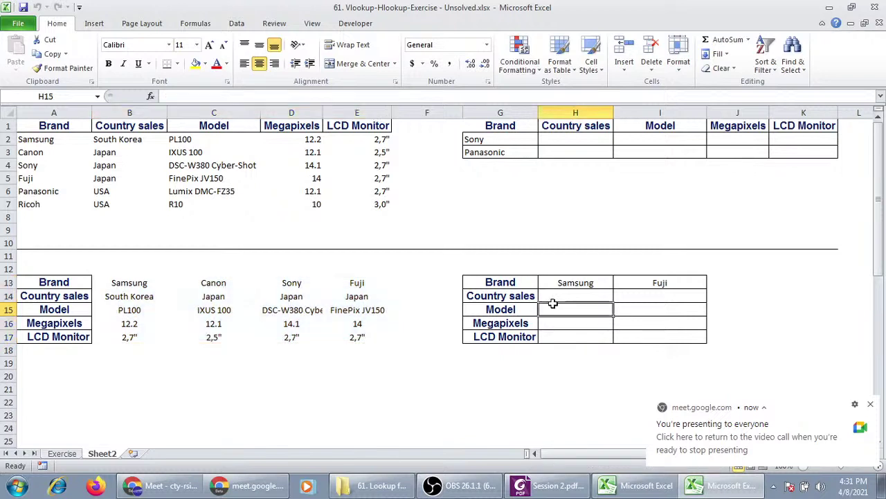
{"action": "left_click", "coordinate": [570, 285]}
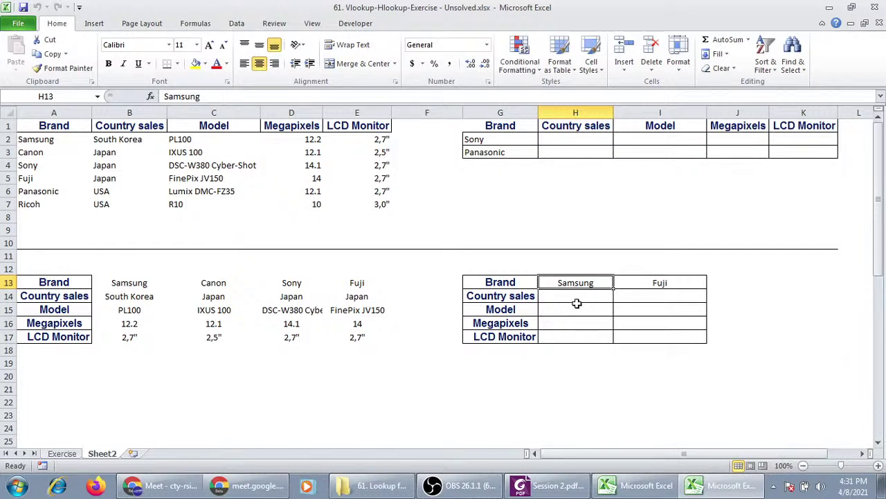
{"action": "left_click", "coordinate": [575, 309]}
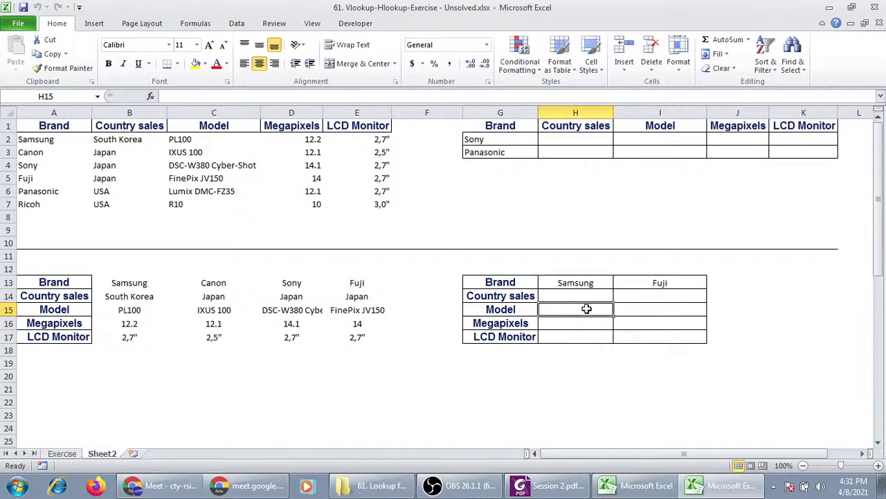
{"action": "left_click", "coordinate": [552, 296]}
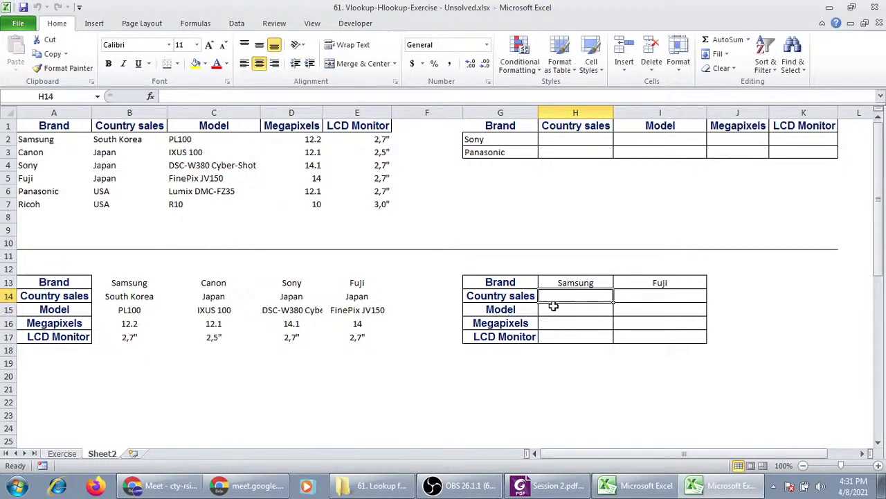
{"action": "left_click", "coordinate": [556, 307]}
{"action": "left_click", "coordinate": [561, 297]}
{"action": "left_click", "coordinate": [575, 286]}
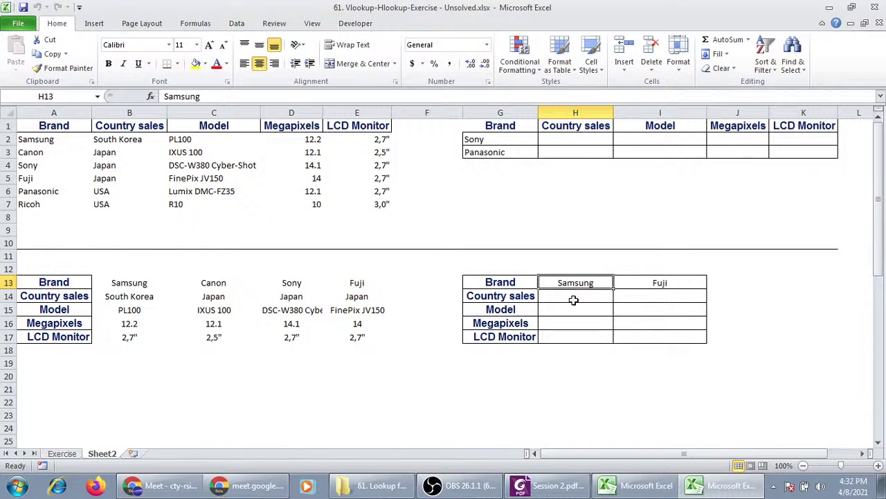
{"action": "left_click", "coordinate": [574, 299]}
{"action": "left_click", "coordinate": [576, 284]}
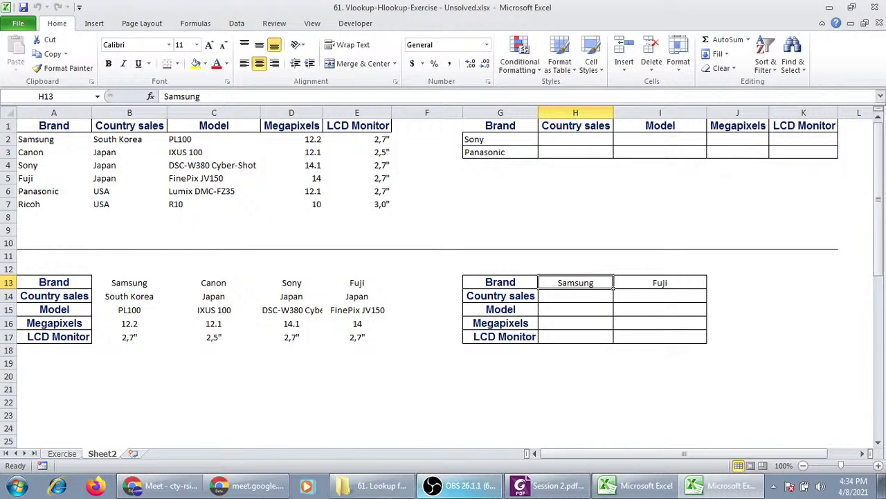
Open 61. Vlookup-Hlookup-Exercise - Solved.xlsx from Explorer and scroll across its filled lookup tables.
{"action": "left_click", "coordinate": [372, 485]}
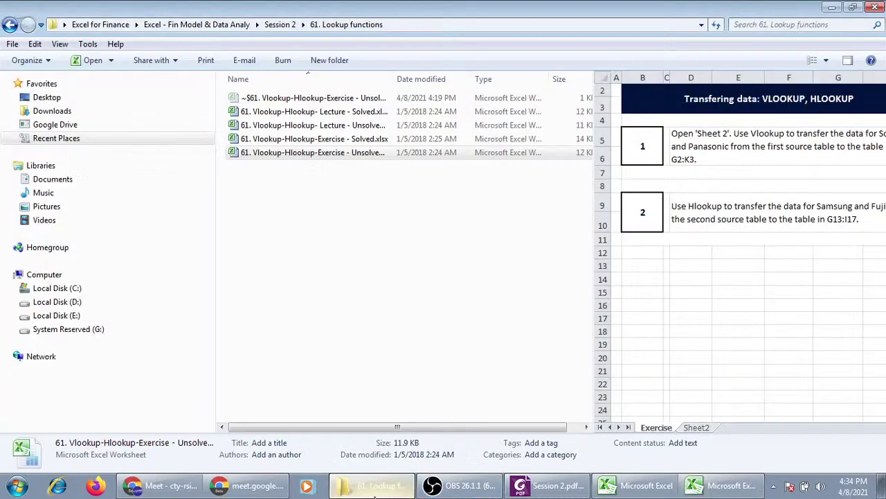
{"action": "double_click", "coordinate": [390, 139]}
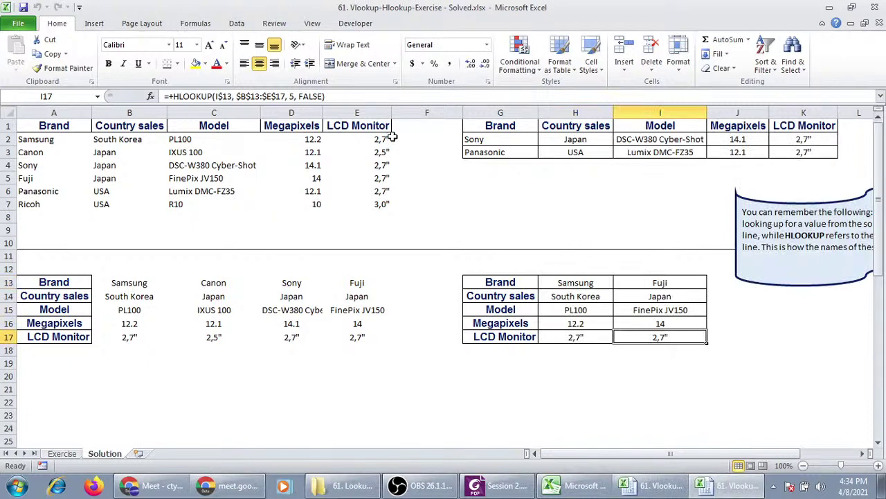
{"action": "left_click", "coordinate": [643, 231]}
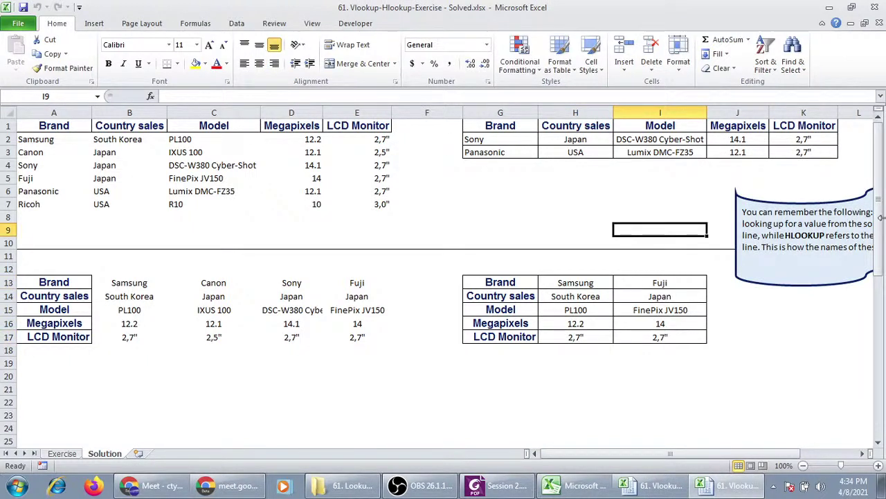
{"action": "mouse_move", "coordinate": [760, 459]}
{"action": "left_mouse_down"}
{"action": "mouse_move", "coordinate": [789, 464]}
{"action": "mouse_move", "coordinate": [741, 463]}
{"action": "left_mouse_up"}
Copy the Brand table A13:E17 and paste it transposed at A20 as a vertical table.
{"action": "left_click", "coordinate": [50, 282]}
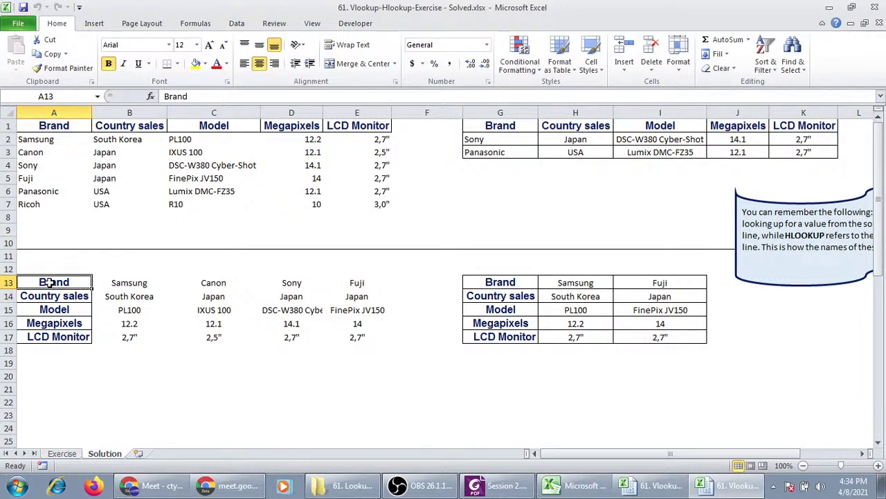
{"action": "key", "text": "ctrl+shift+Right"}
{"action": "key", "text": "ctrl+shift+Down"}
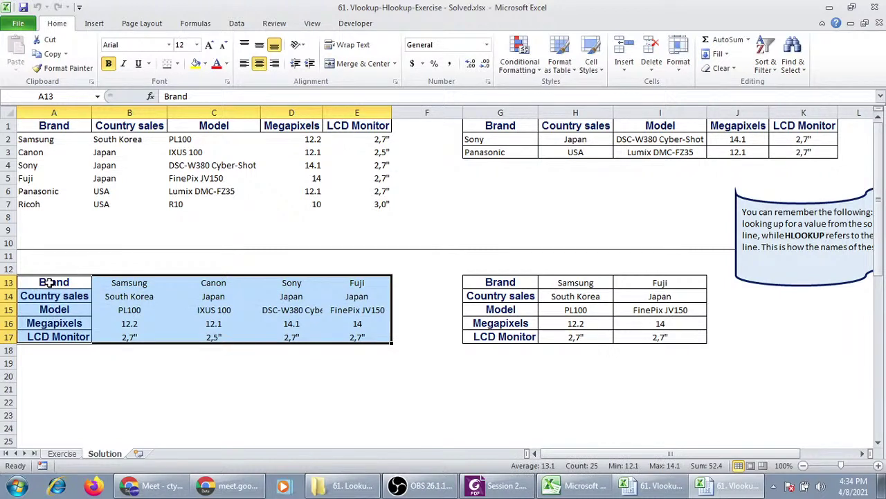
{"action": "key", "text": "ctrl+c"}
{"action": "left_click", "coordinate": [51, 376]}
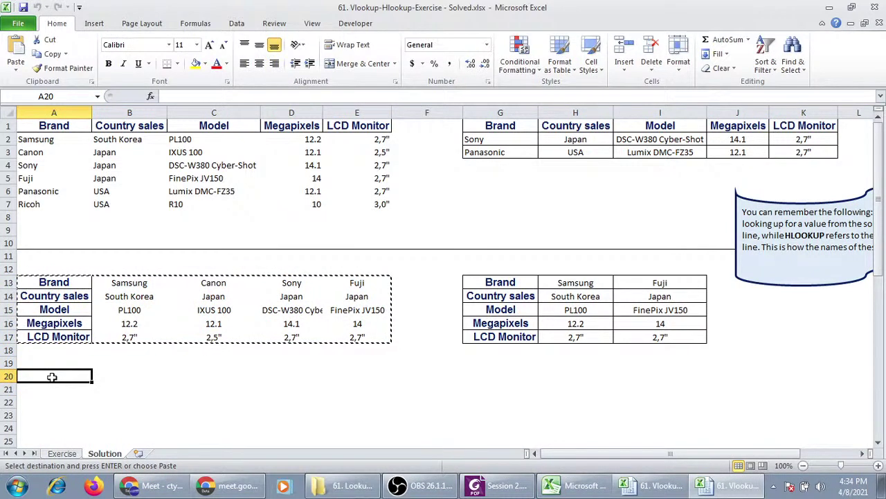
{"action": "right_click", "coordinate": [53, 378]}
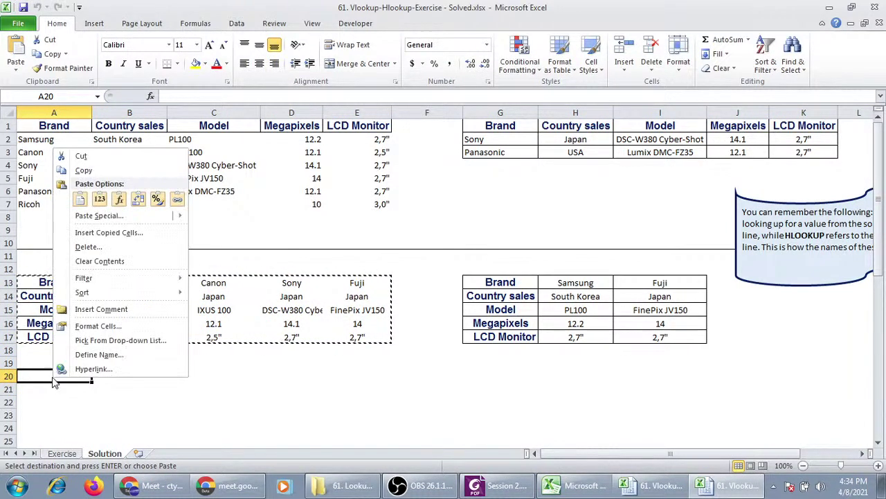
{"action": "left_click", "coordinate": [122, 215]}
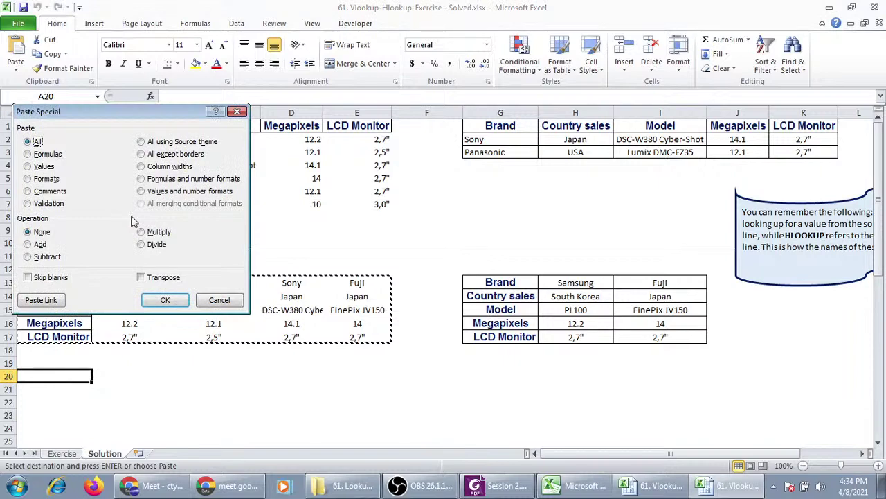
{"action": "left_click", "coordinate": [141, 278]}
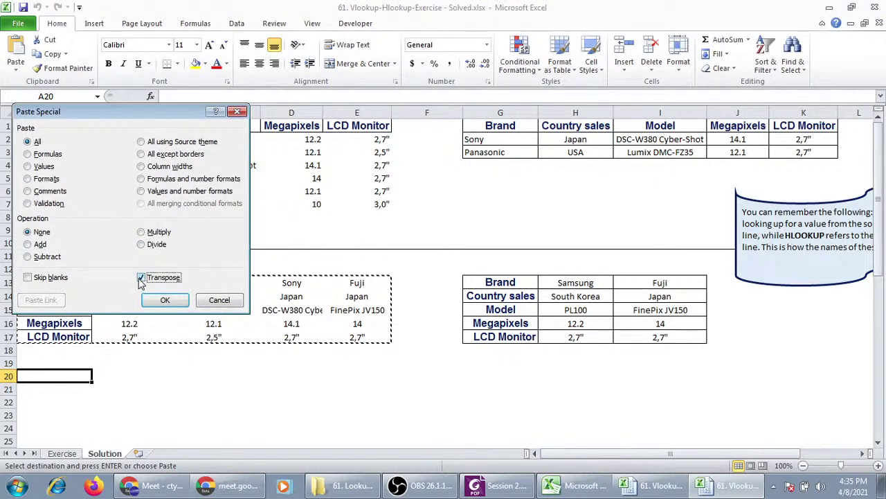
{"action": "left_click", "coordinate": [165, 300]}
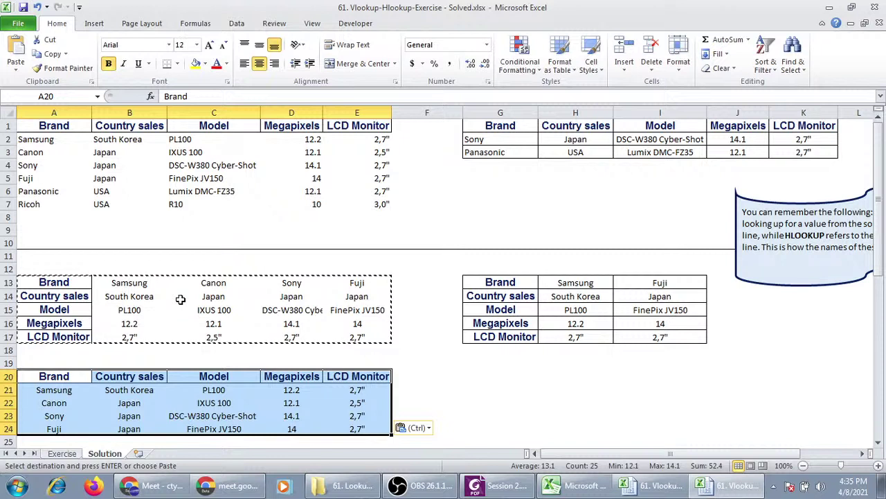
{"action": "key", "text": "Escape"}
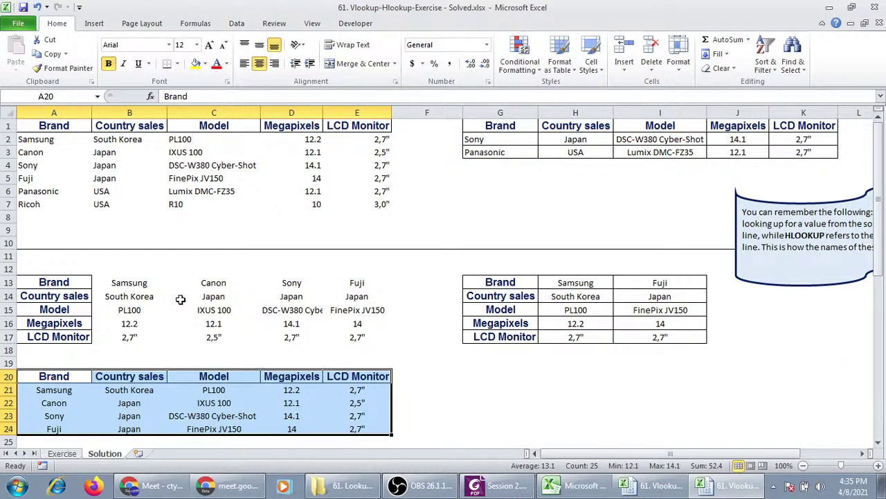
Close the Solved and Unsolved lookup workbooks and quit Excel.
{"action": "left_click", "coordinate": [881, 25]}
{"action": "left_click", "coordinate": [454, 260]}
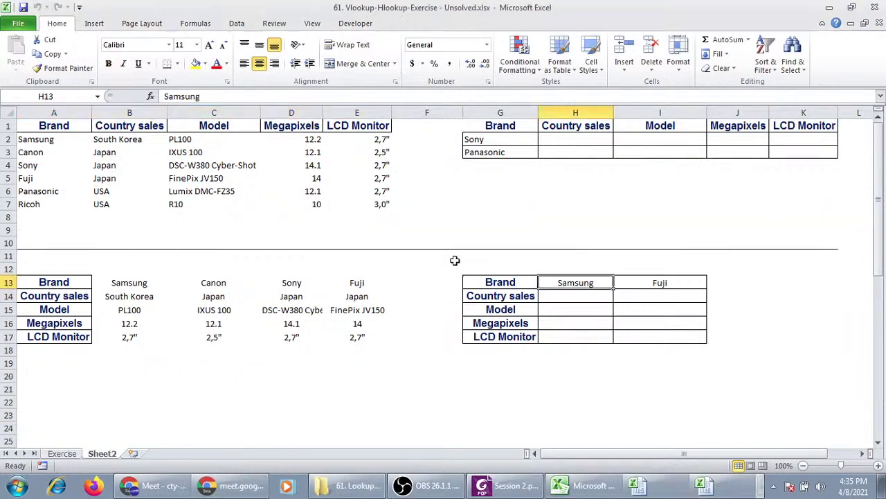
{"action": "left_click", "coordinate": [878, 24]}
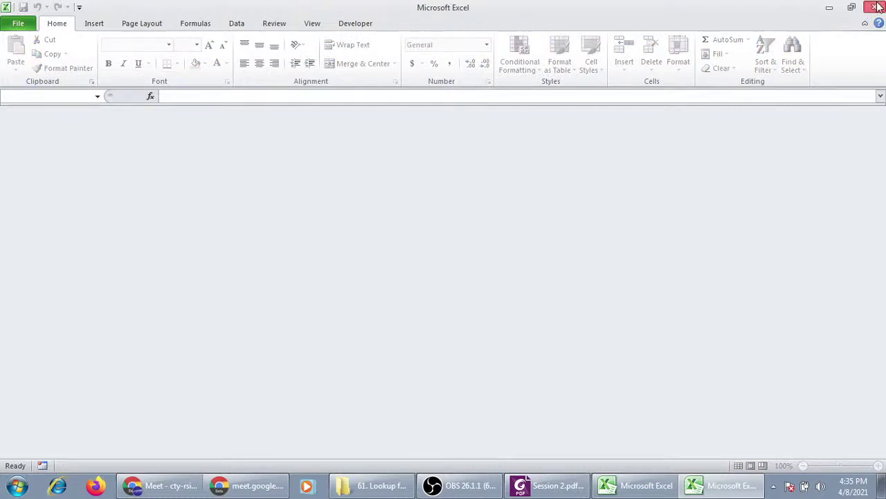
{"action": "left_click", "coordinate": [876, 7]}
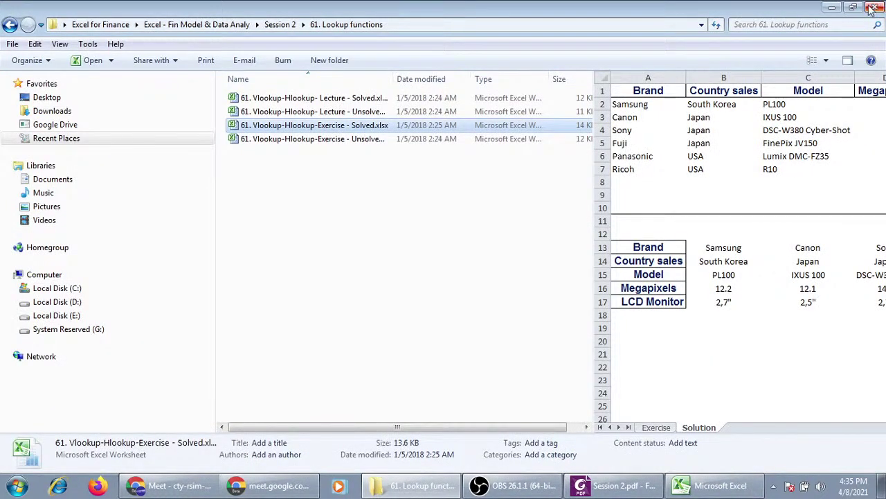
Open the 66. RANK function folder from Session 2, glancing at the PDF, then return.
{"action": "left_click", "coordinate": [278, 25]}
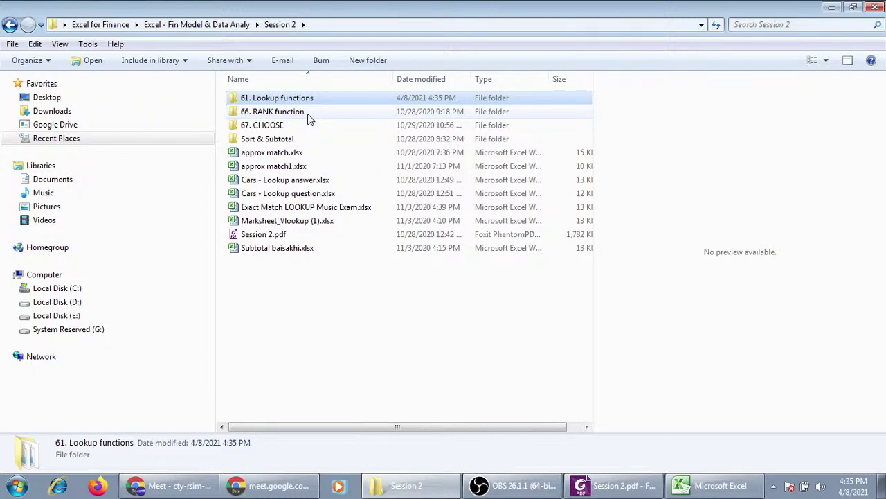
{"action": "double_click", "coordinate": [310, 112]}
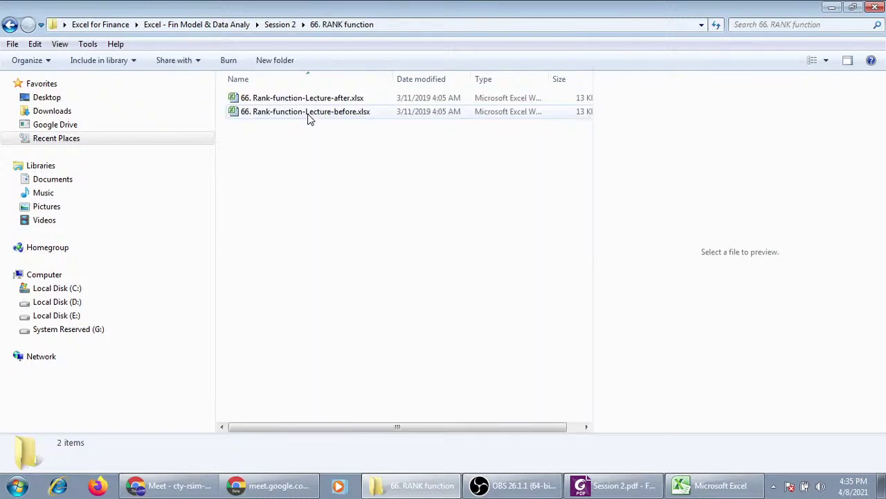
{"action": "left_click", "coordinate": [610, 485]}
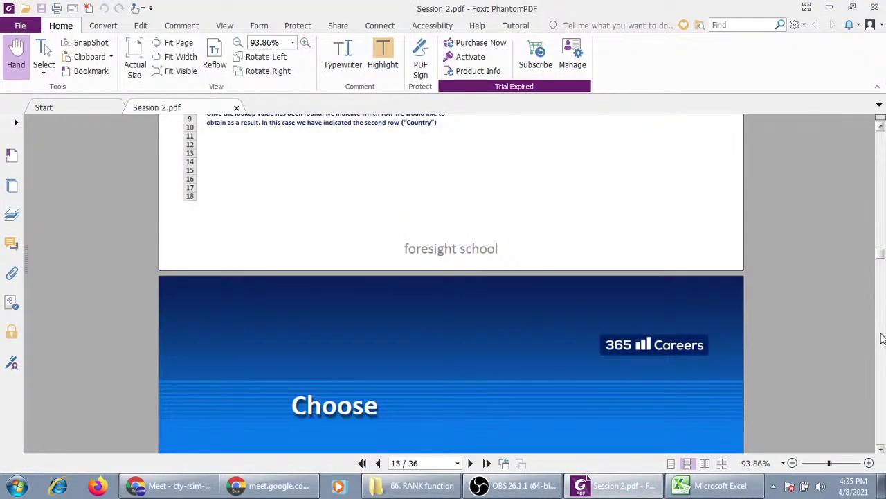
{"action": "left_click", "coordinate": [881, 337]}
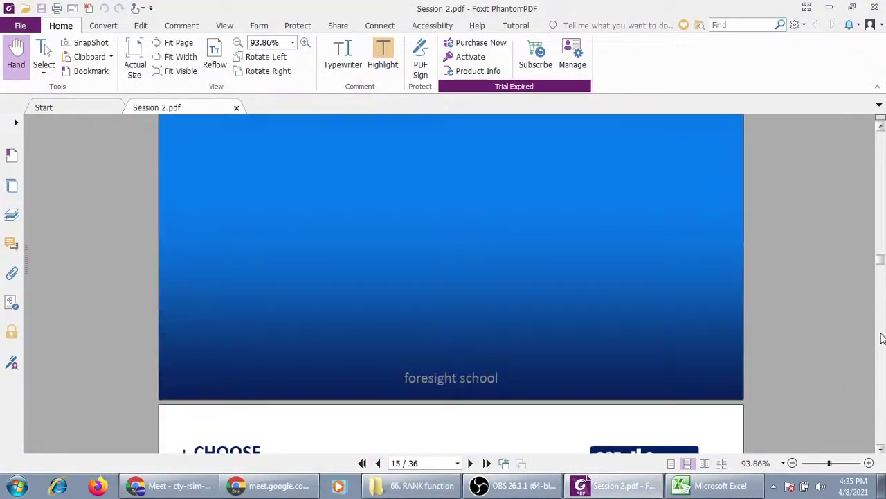
{"action": "left_click", "coordinate": [423, 485]}
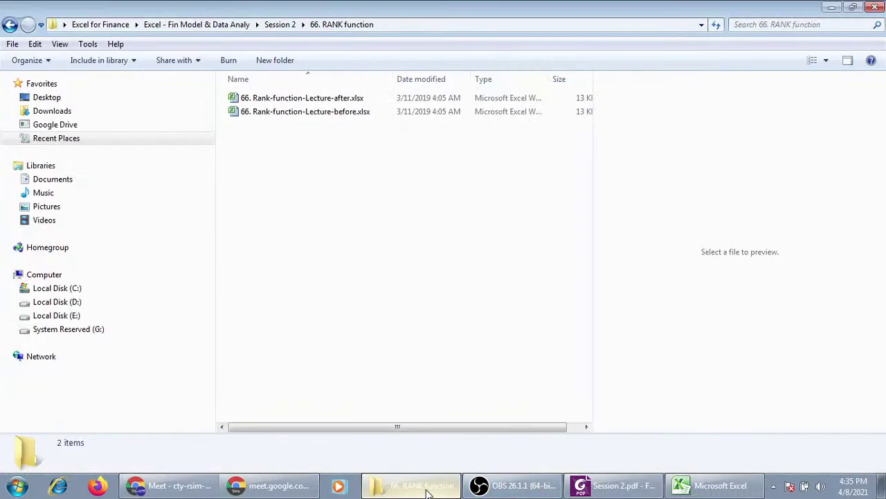
{"action": "left_click", "coordinate": [10, 26]}
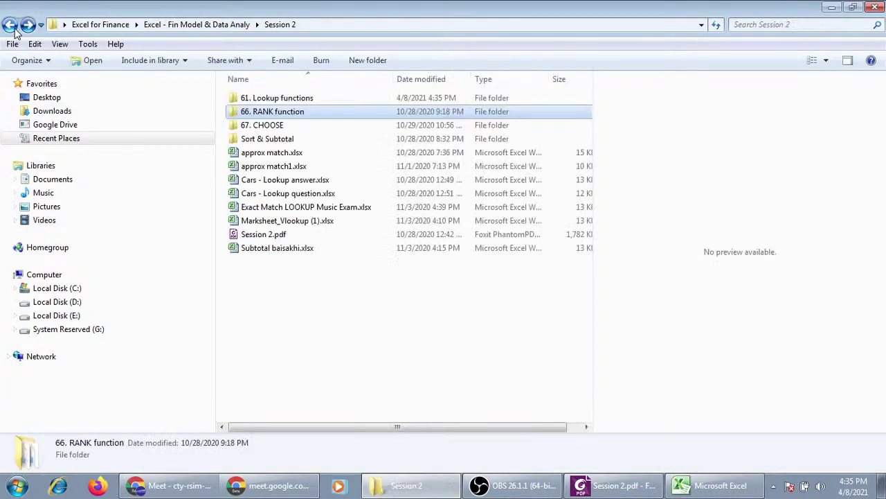
Browse the 67. CHOOSE folder, selecting Excel-Functions.pdf, and go back to Session 2.
{"action": "double_click", "coordinate": [312, 128]}
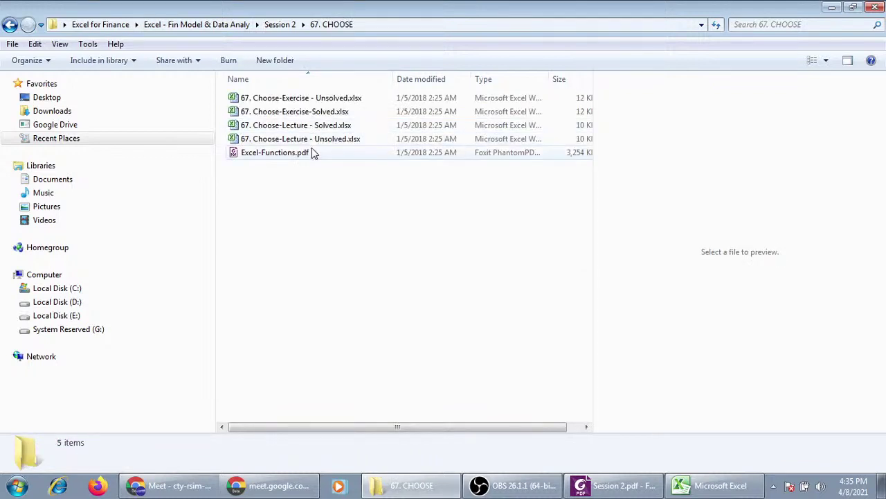
{"action": "left_click", "coordinate": [311, 150]}
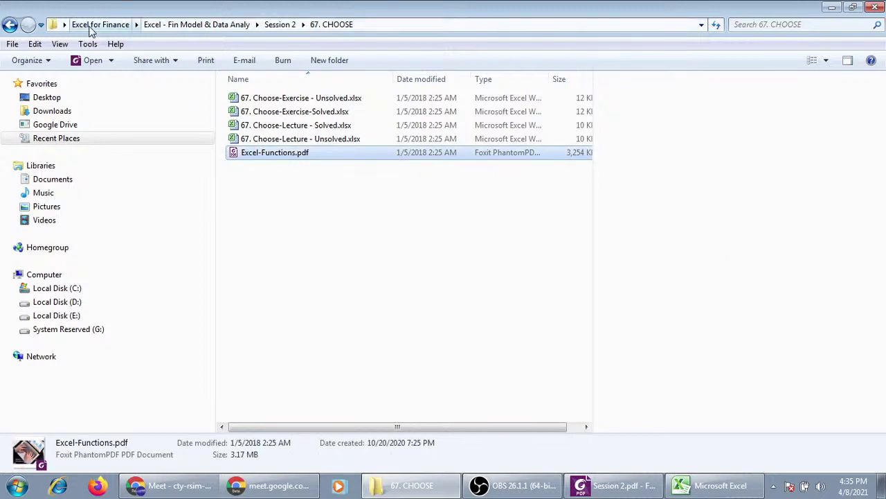
{"action": "left_click", "coordinate": [9, 26]}
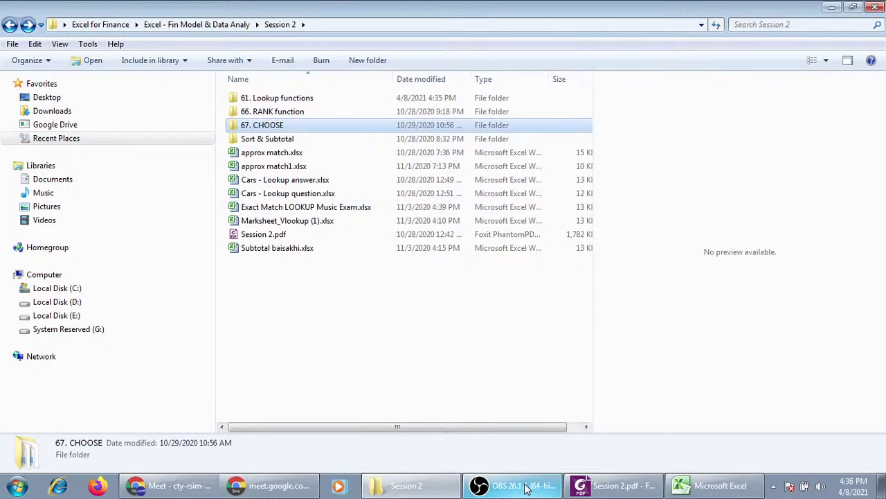
Bring Session 2.pdf to the front and scroll down to page 16, the CHOOSE arguments slide.
{"action": "left_click", "coordinate": [620, 490]}
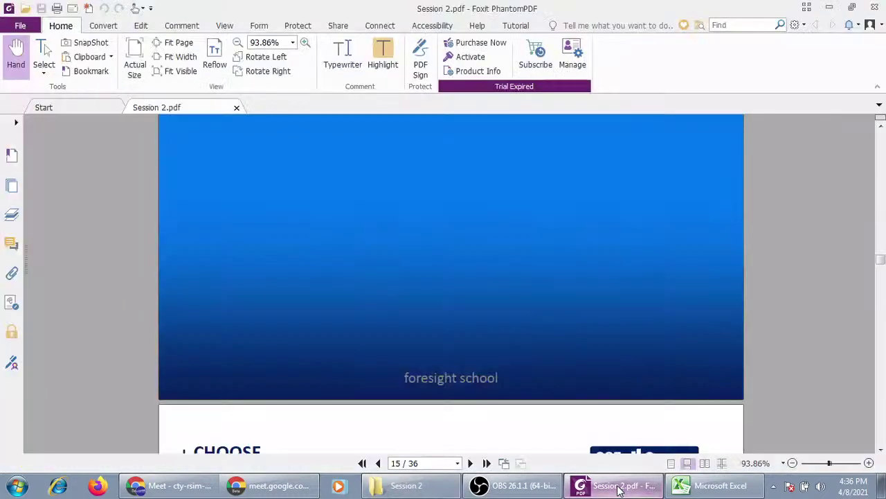
{"action": "left_click", "coordinate": [881, 450]}
{"action": "left_click_drag", "start_coordinate": [881, 449], "coordinate": [880, 449]}
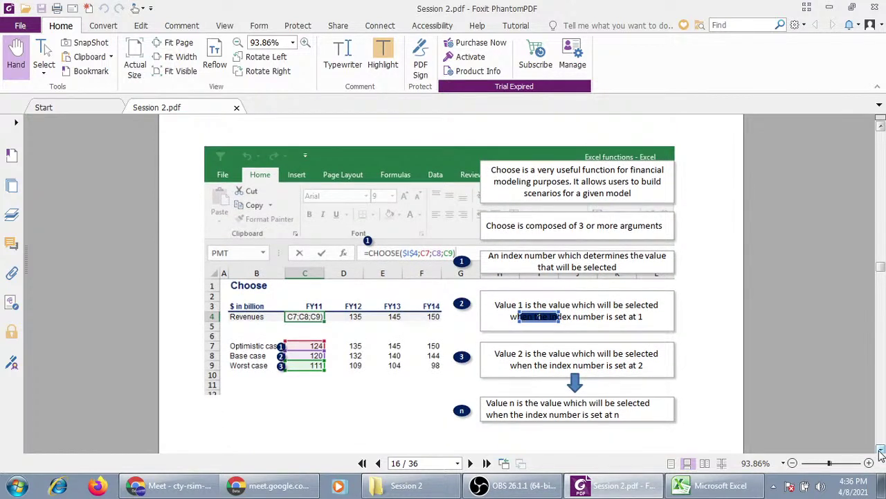
{"action": "left_click", "coordinate": [880, 451]}
{"action": "left_click", "coordinate": [880, 452]}
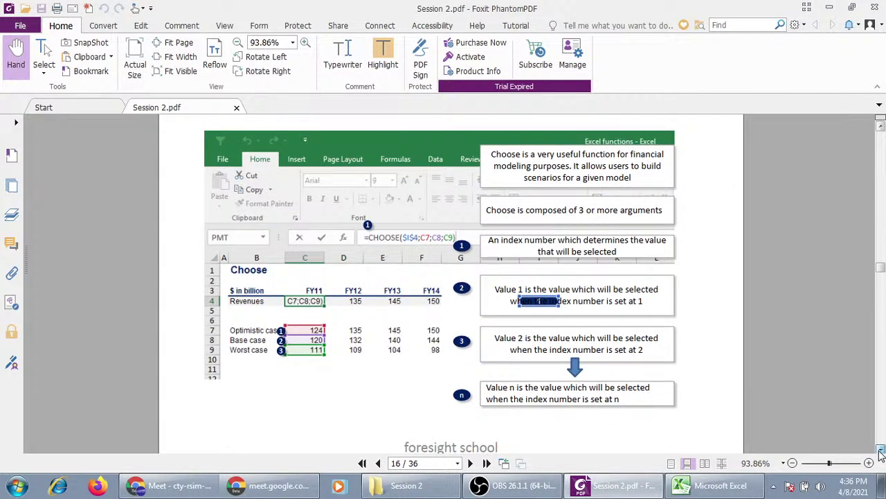
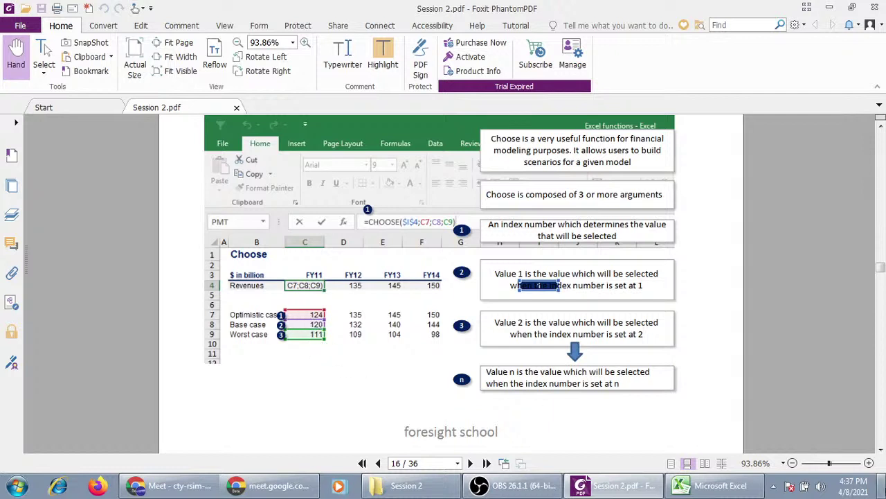
Scroll Session 2.pdf to page 17, the CHOOSE slide where index 2 picks the second range.
{"action": "left_click", "coordinate": [881, 449]}
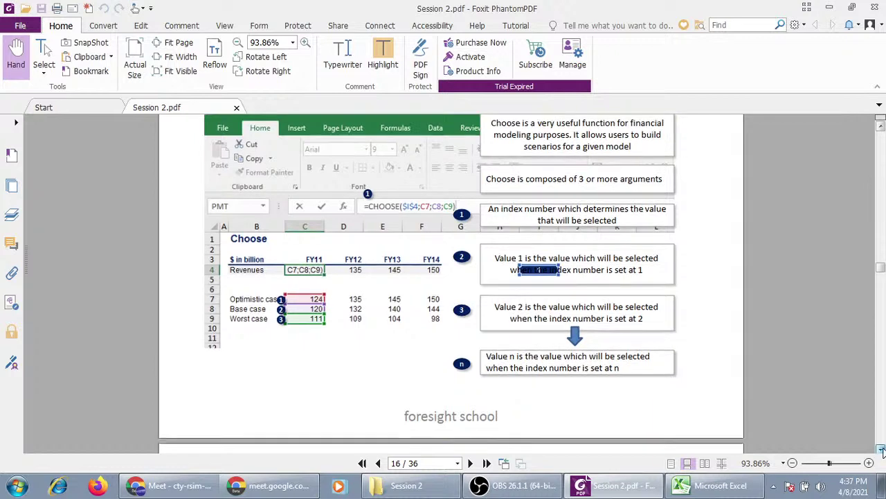
{"action": "left_click", "coordinate": [882, 449]}
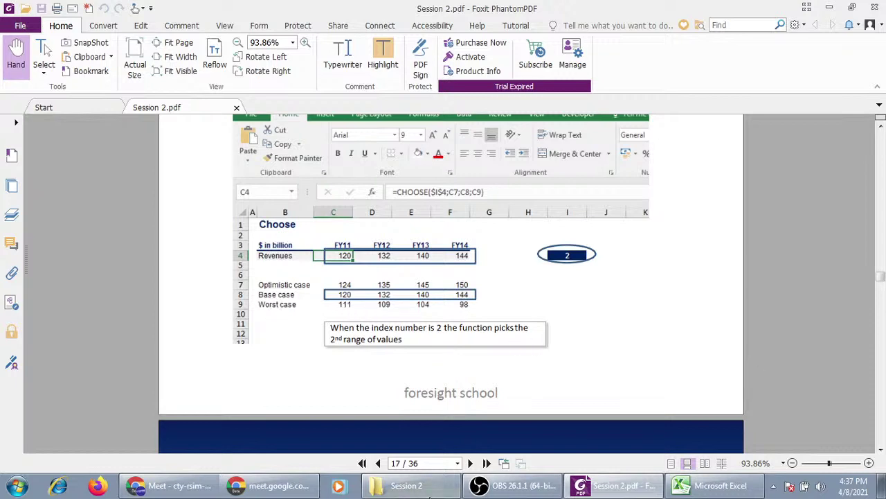
In the 67. CHOOSE folder, preview the lecture and exercise files, then open 67. Choose-Lecture - Unsolved.xlsx.
{"action": "left_click", "coordinate": [412, 487]}
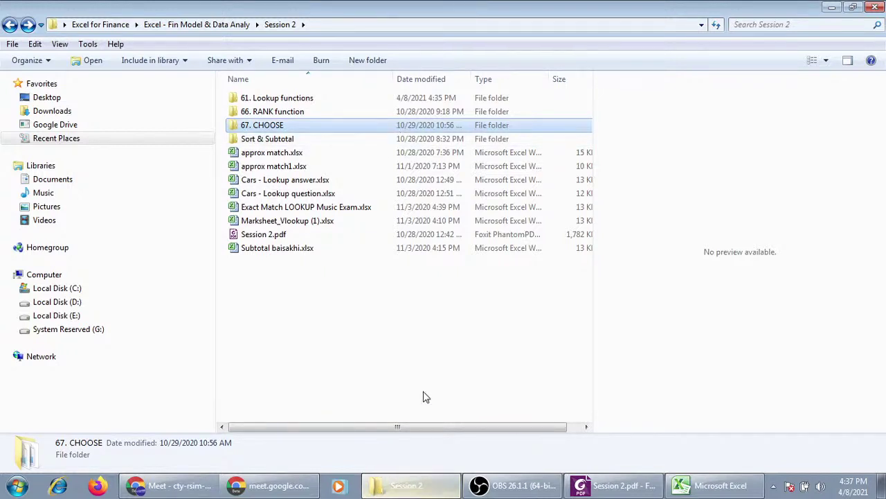
{"action": "double_click", "coordinate": [419, 125]}
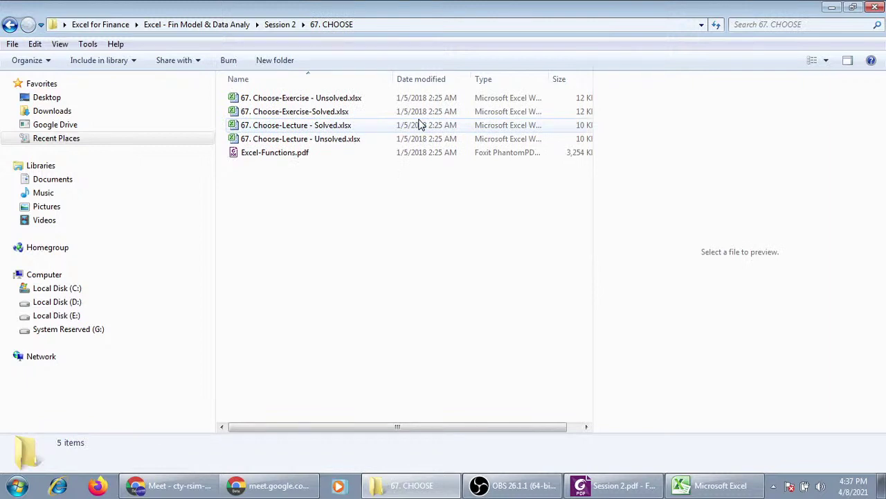
{"action": "left_click", "coordinate": [417, 140]}
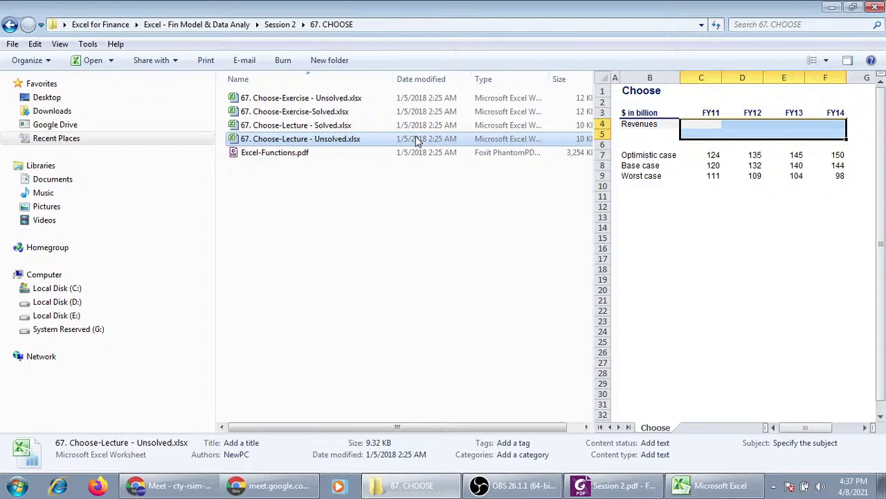
{"action": "left_click", "coordinate": [418, 127]}
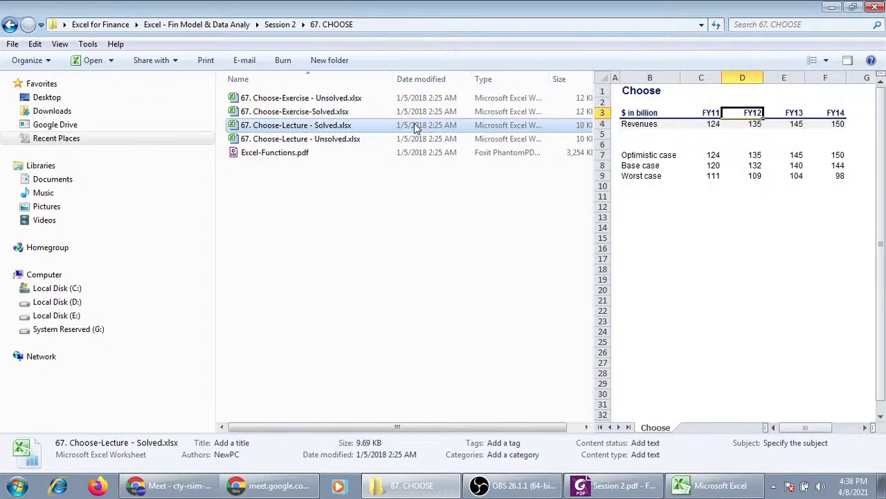
{"action": "left_click", "coordinate": [412, 98]}
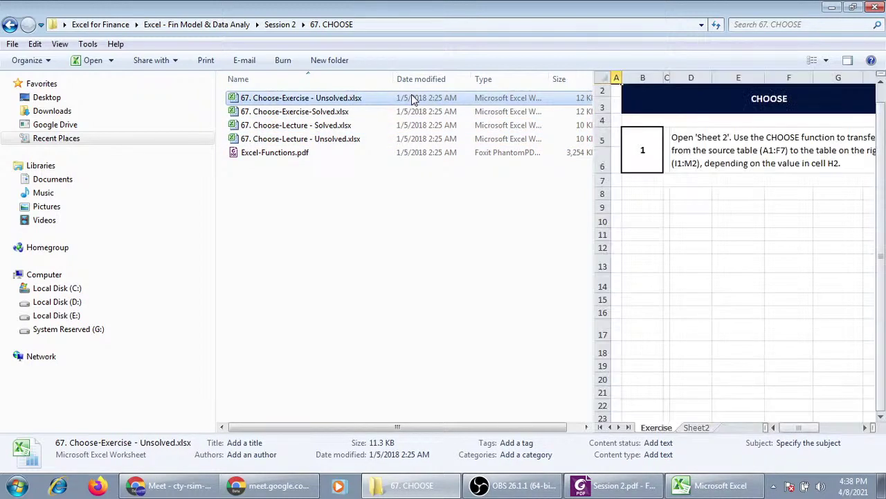
{"action": "double_click", "coordinate": [399, 138]}
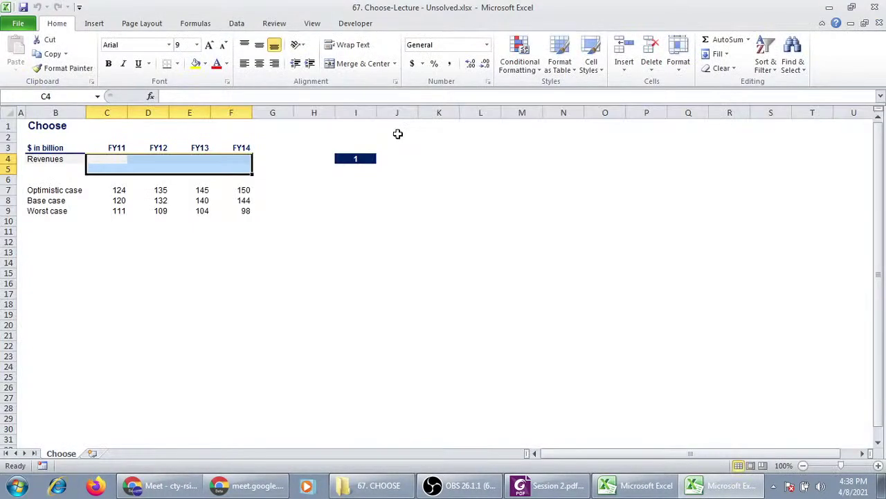
{"action": "left_click", "coordinate": [222, 311]}
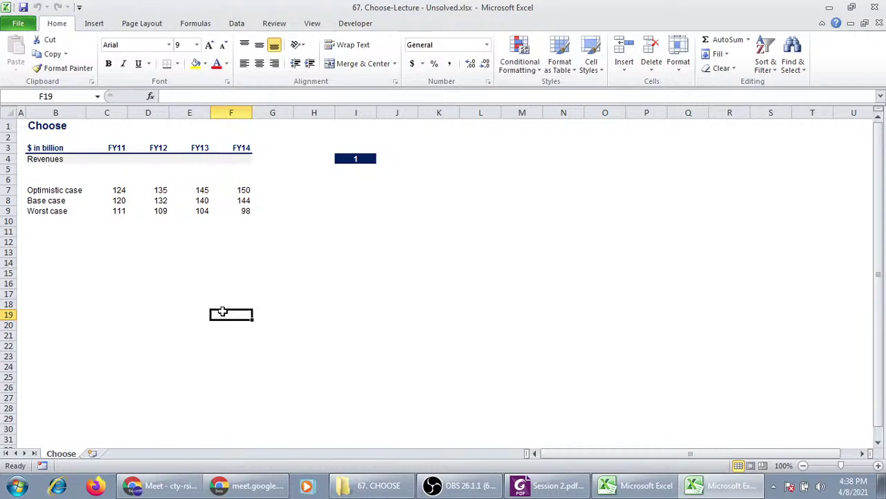
Enter =CHOOSE(I4,C7,C8,C9) in C4 to pick optimistic, base or worst-case revenue.
{"action": "left_click", "coordinate": [361, 161]}
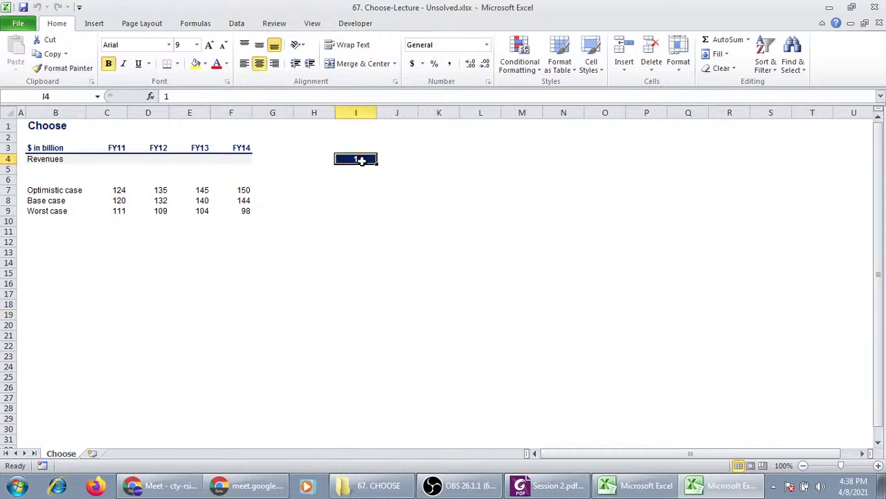
{"action": "left_click", "coordinate": [128, 159]}
{"action": "left_click", "coordinate": [101, 163]}
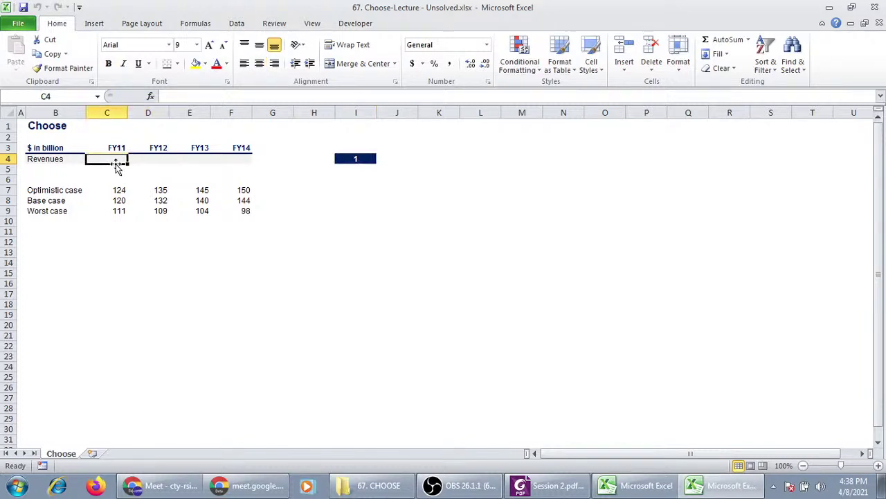
{"action": "type", "text": "="}
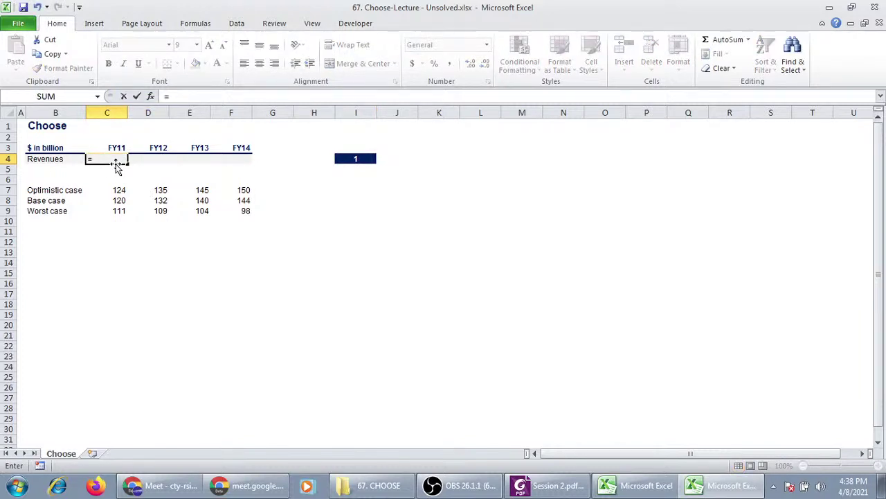
{"action": "type", "text": "choos"}
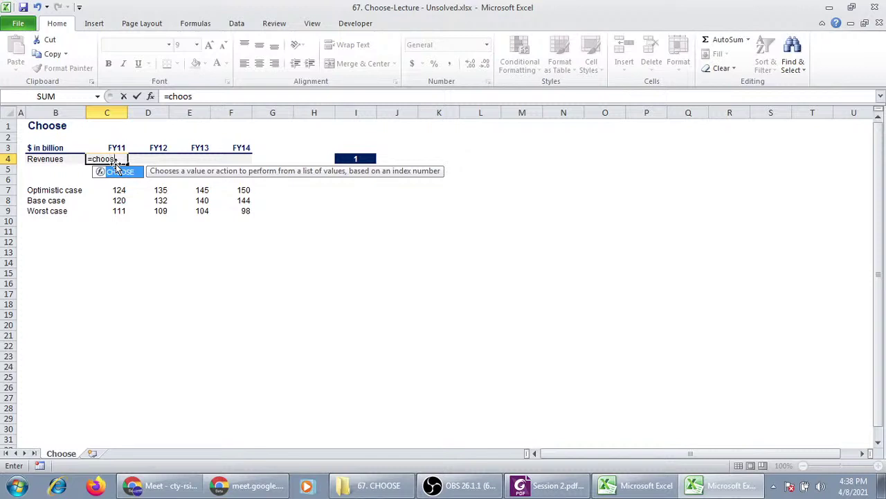
{"action": "type", "text": "e("}
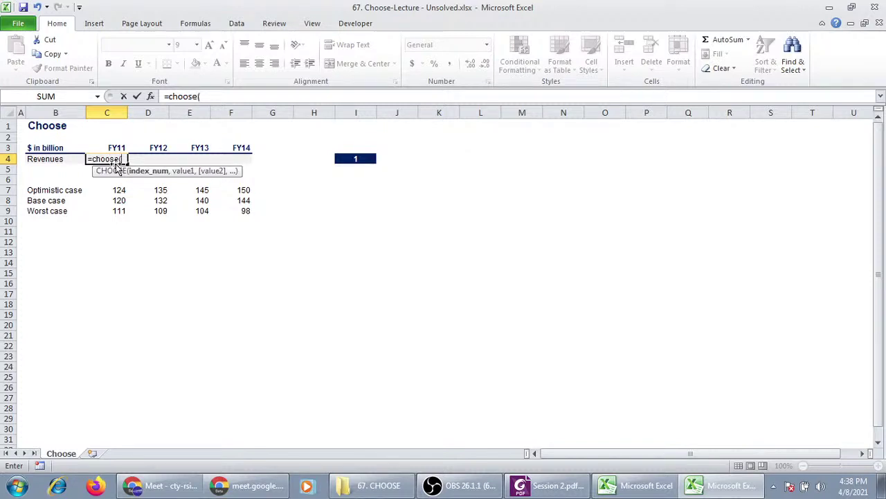
{"action": "left_click", "coordinate": [357, 158]}
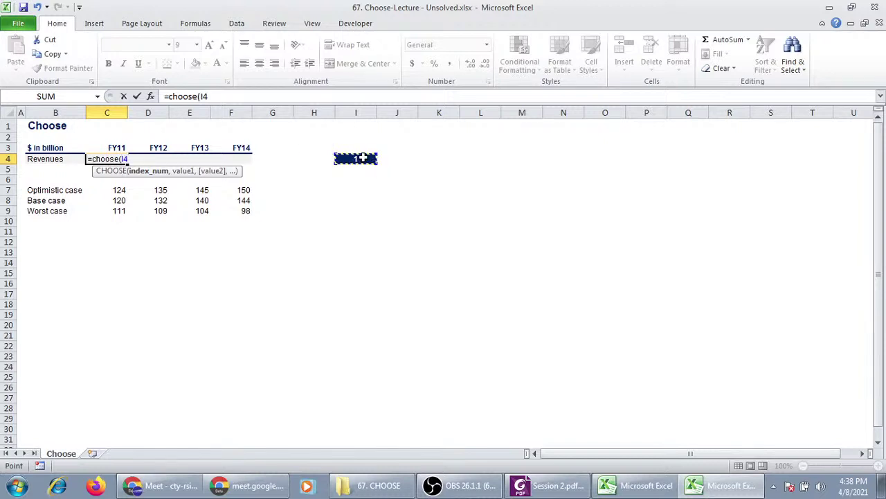
{"action": "type", "text": ","}
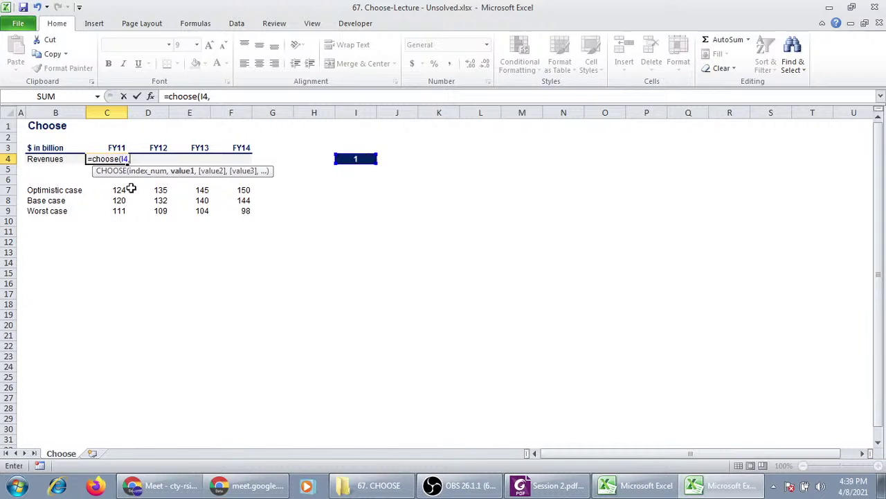
{"action": "left_click", "coordinate": [131, 189]}
{"action": "left_click", "coordinate": [120, 190]}
{"action": "type", "text": ","}
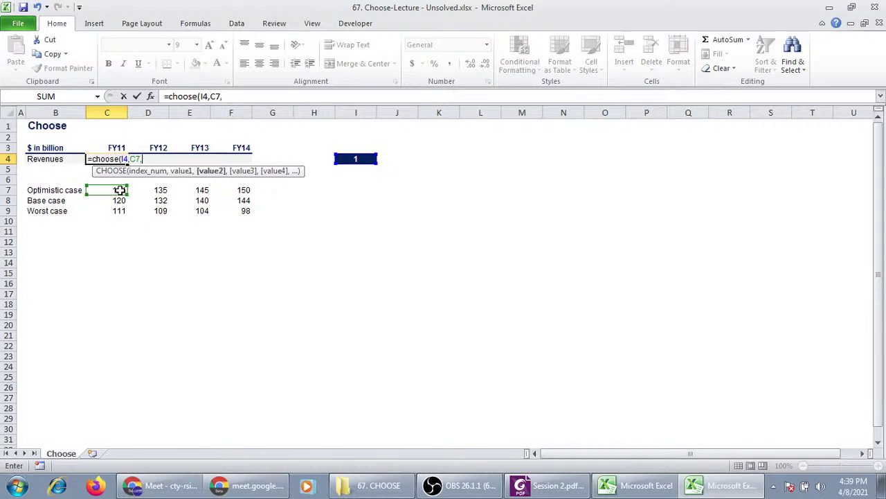
{"action": "left_click", "coordinate": [120, 200]}
{"action": "type", "text": ","}
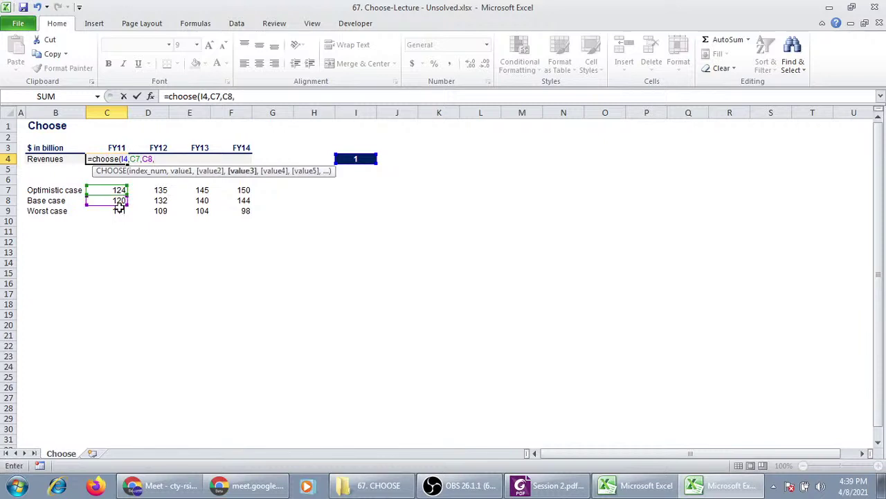
{"action": "left_click", "coordinate": [119, 210]}
{"action": "key", "text": "Return"}
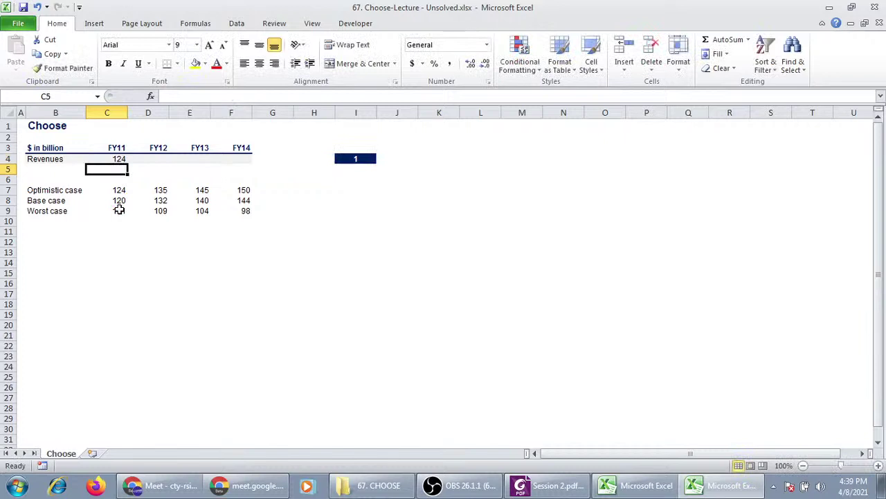
Make the index reference absolute ($I$4) and fill the C4 formula across to F4.
{"action": "left_click", "coordinate": [121, 158]}
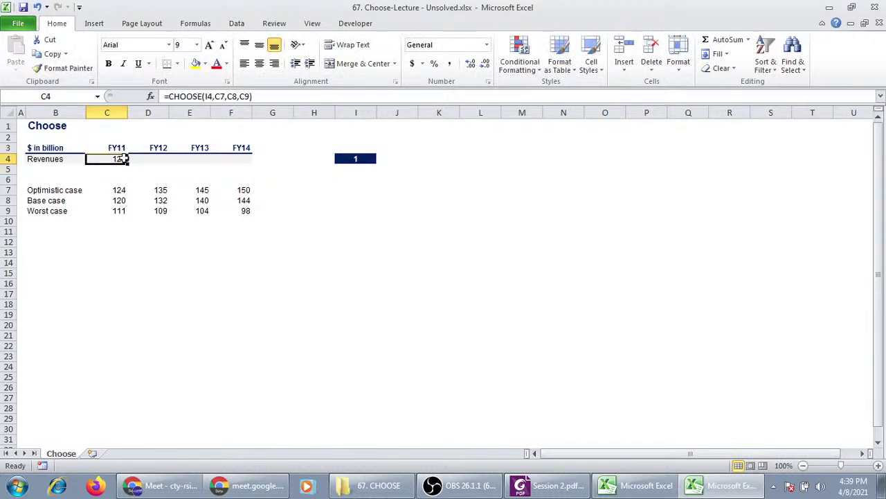
{"action": "double_click", "coordinate": [121, 158]}
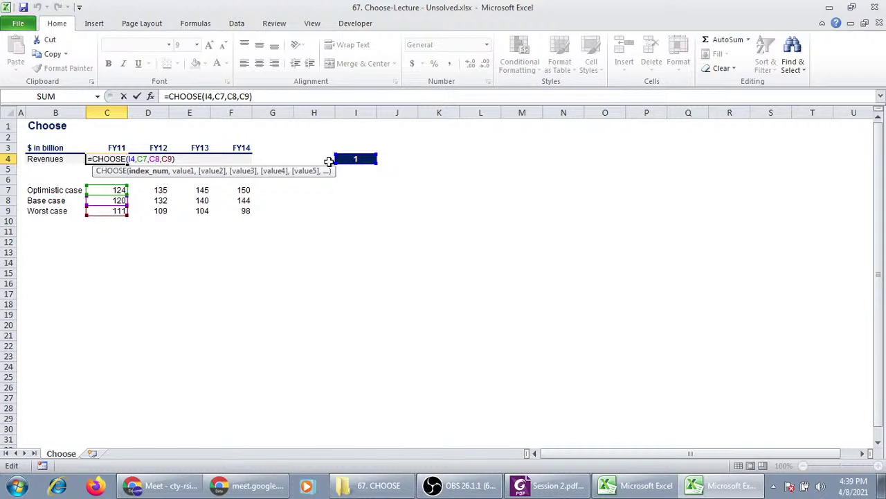
{"action": "type", "text": "$"}
{"action": "key", "text": "Right"}
{"action": "type", "text": "$"}
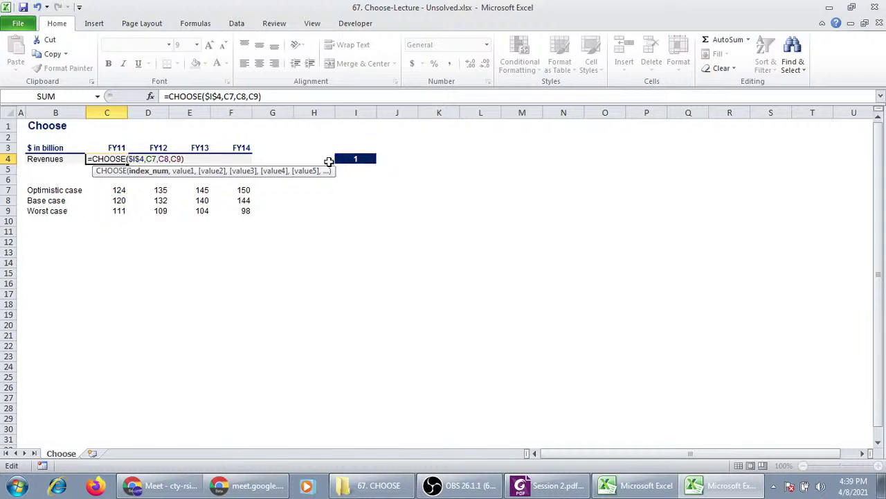
{"action": "key", "text": "Return"}
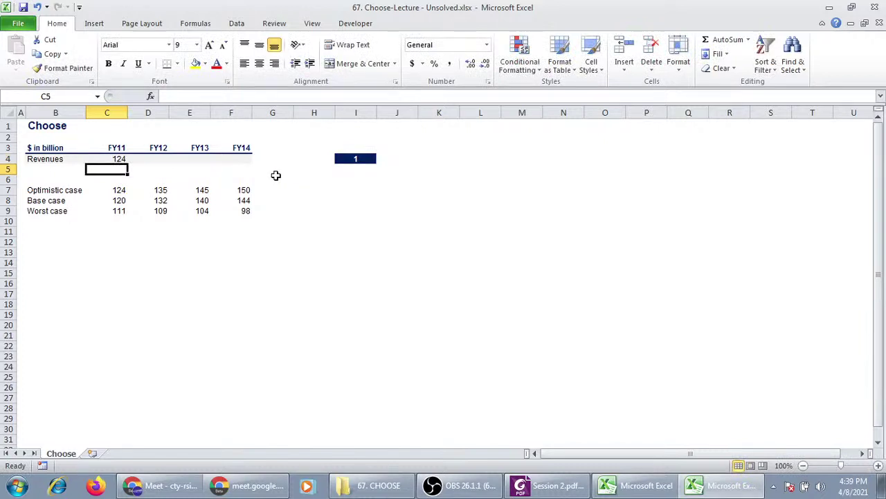
{"action": "key", "text": "Up"}
{"action": "left_click_drag", "start_coordinate": [128, 164], "coordinate": [233, 170]}
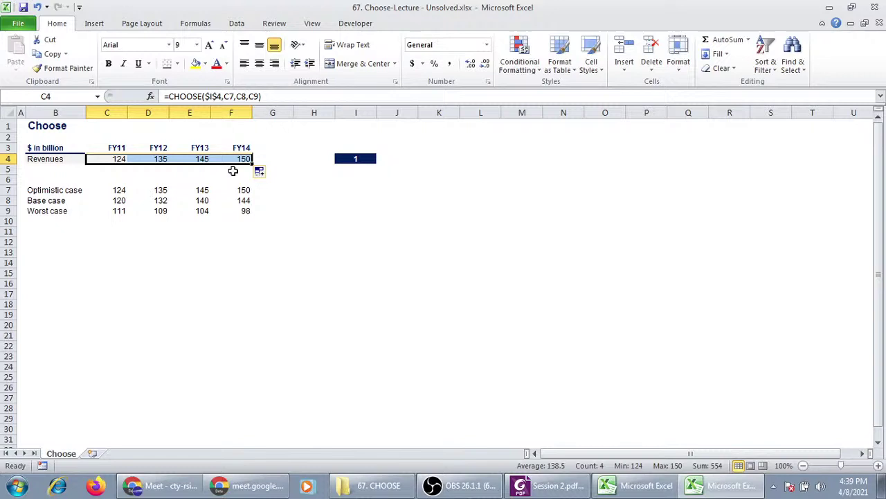
Change the I4 index to 2, then to 3, so revenues show worst-case 111, 109, 104, 98.
{"action": "left_click", "coordinate": [334, 191]}
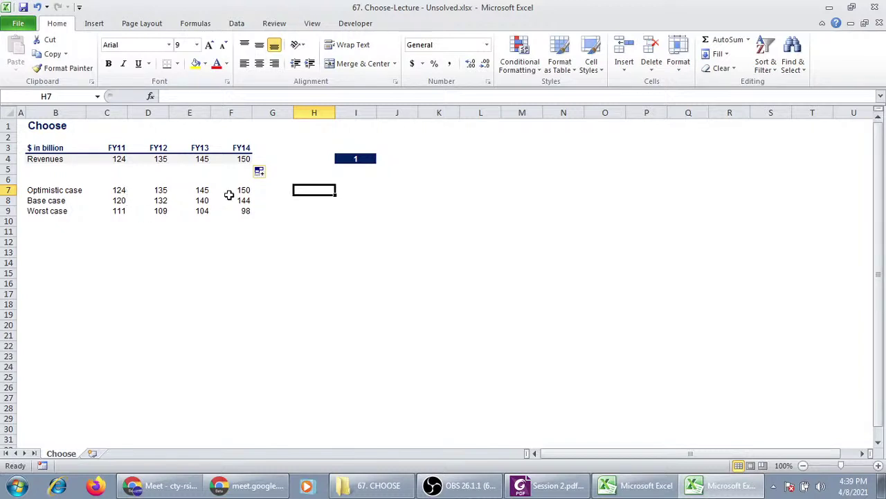
{"action": "left_click", "coordinate": [351, 158]}
{"action": "type", "text": "2"}
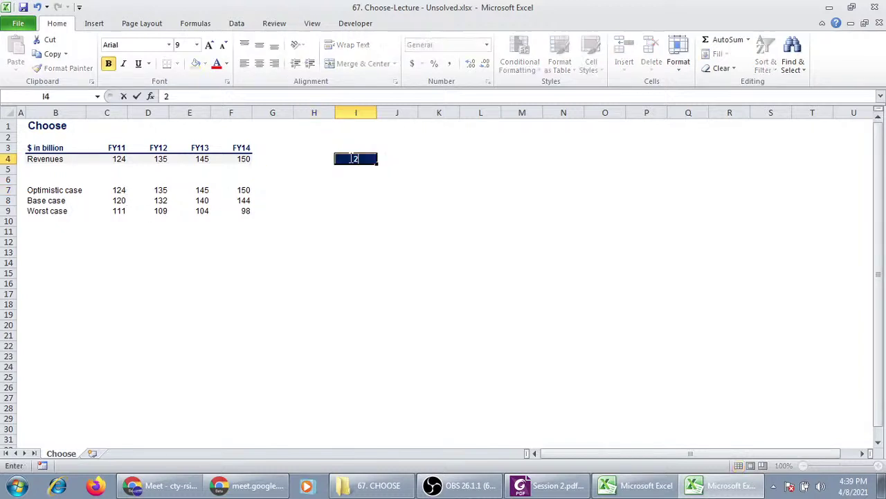
{"action": "key", "text": "Return"}
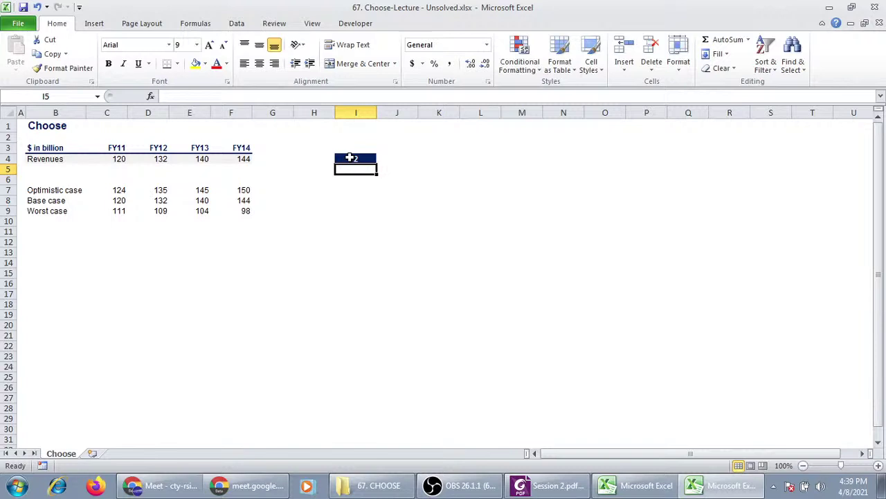
{"action": "left_click", "coordinate": [351, 157]}
{"action": "double_click", "coordinate": [352, 159]}
{"action": "type", "text": "3"}
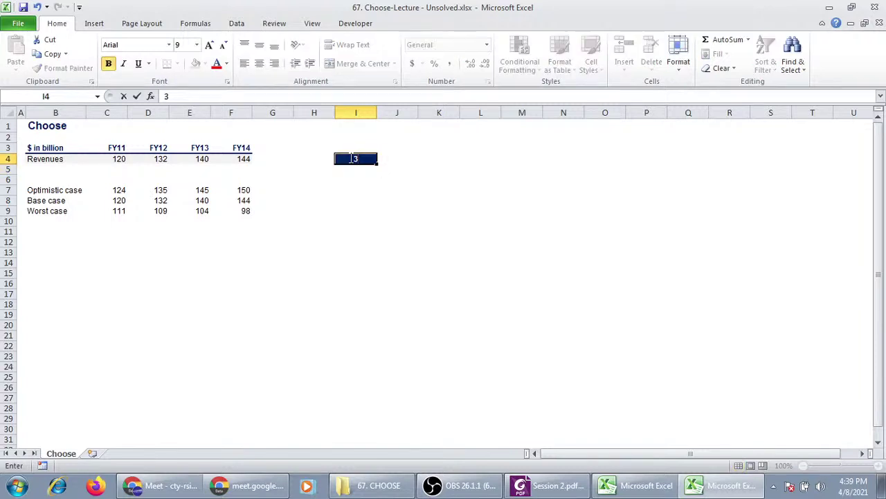
{"action": "key", "text": "Return"}
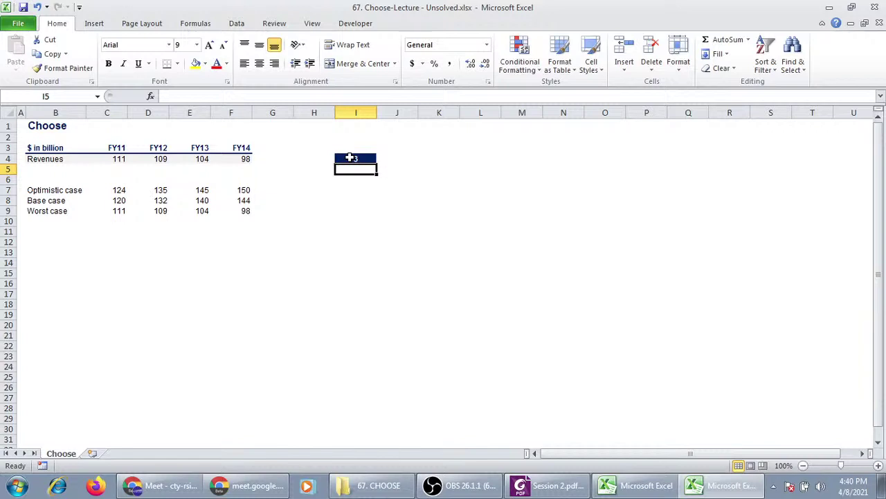
{"action": "left_click", "coordinate": [70, 161]}
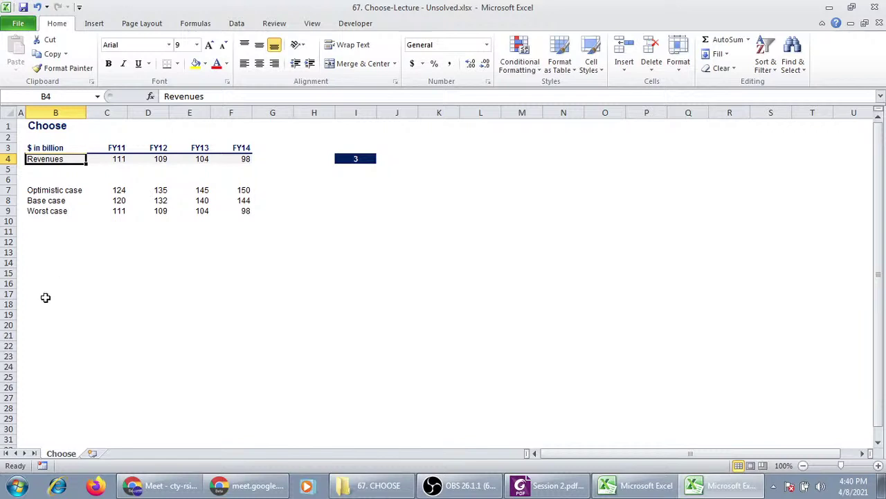
{"action": "left_click", "coordinate": [69, 168]}
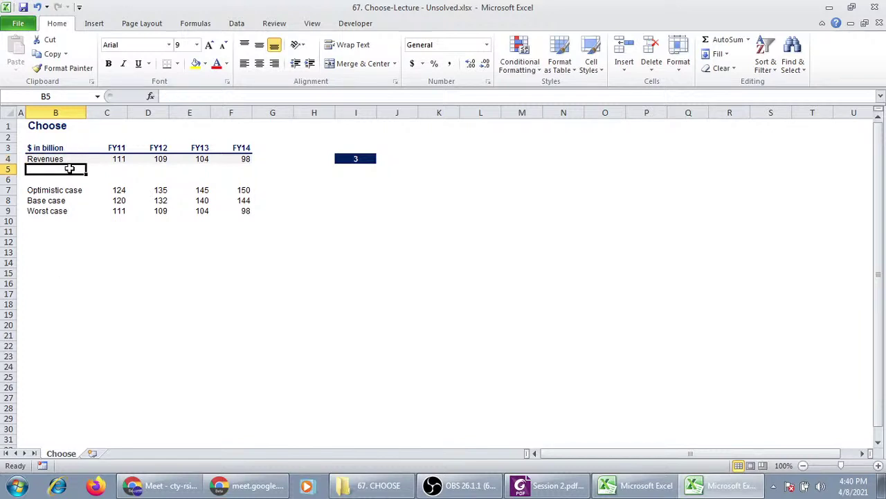
{"action": "left_click", "coordinate": [66, 179]}
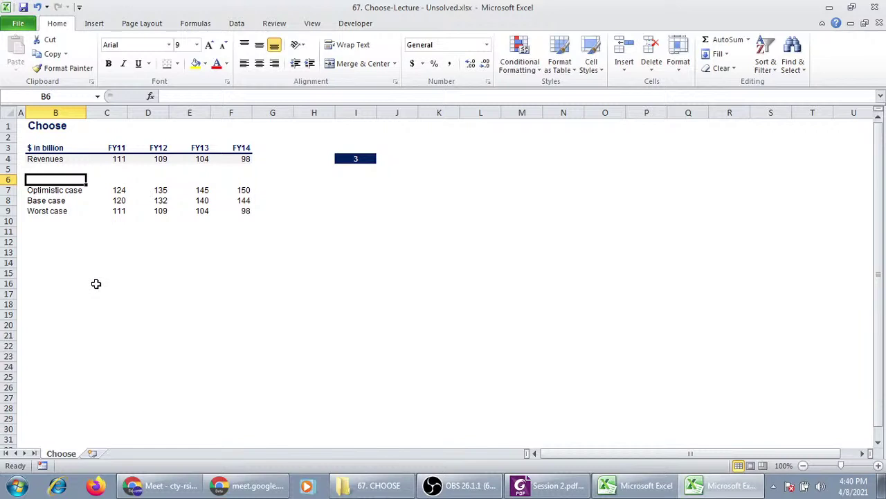
{"action": "left_click", "coordinate": [360, 160]}
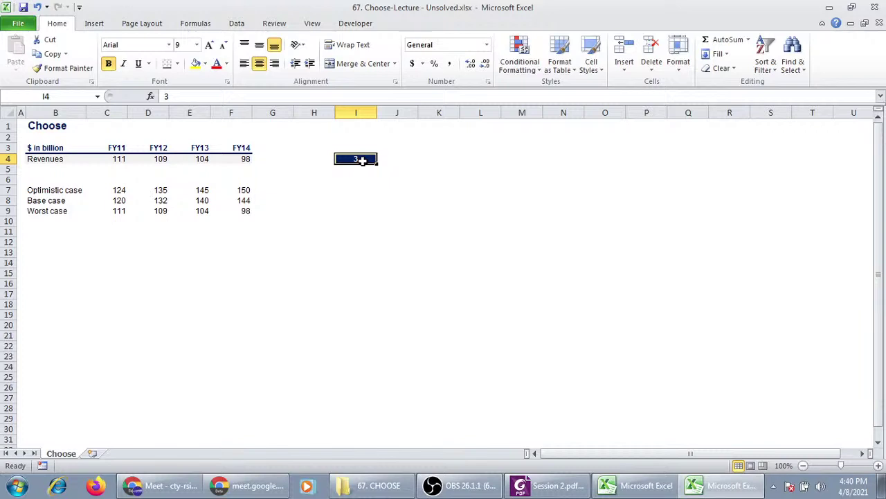
Enter 4 as the scenario number in I4, making the Revenues row show #VALUE!
{"action": "left_click", "coordinate": [390, 202]}
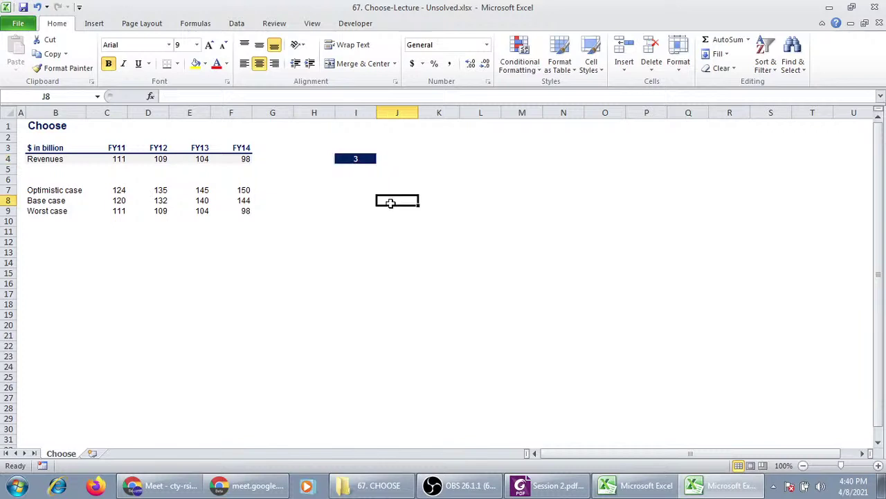
{"action": "left_click", "coordinate": [357, 158]}
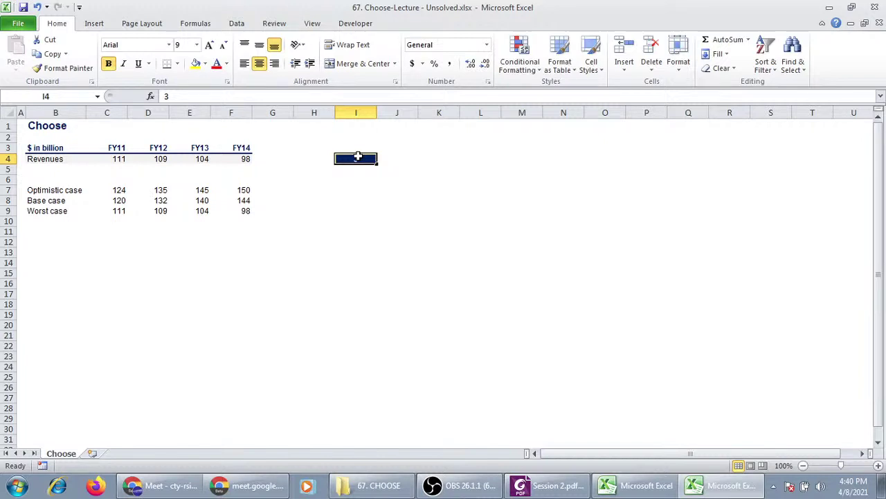
{"action": "type", "text": "4"}
{"action": "key", "text": "Return"}
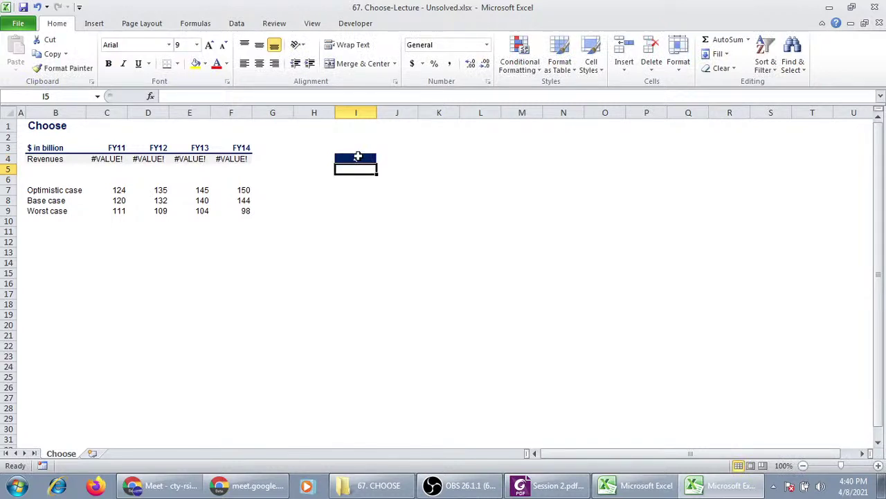
Set I4 back to 1 so revenues show optimistic figures 124, 135, 145, 150.
{"action": "left_click", "coordinate": [358, 157]}
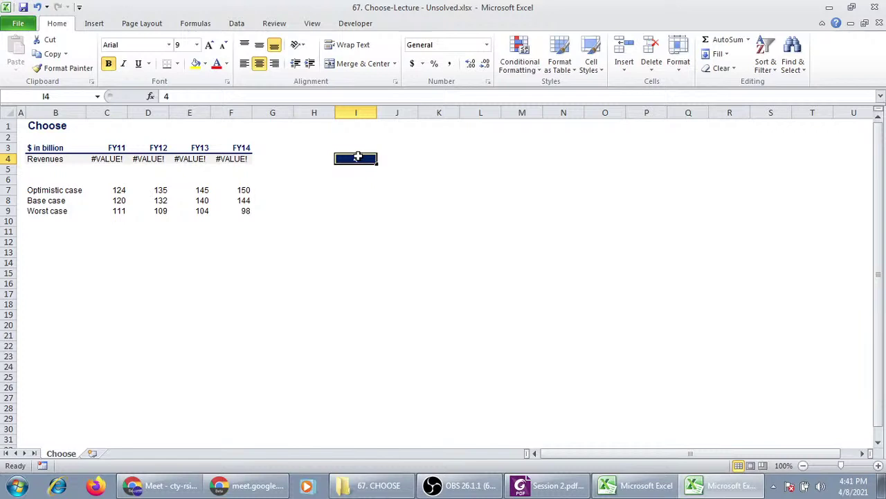
{"action": "type", "text": "1"}
{"action": "key", "text": "Return"}
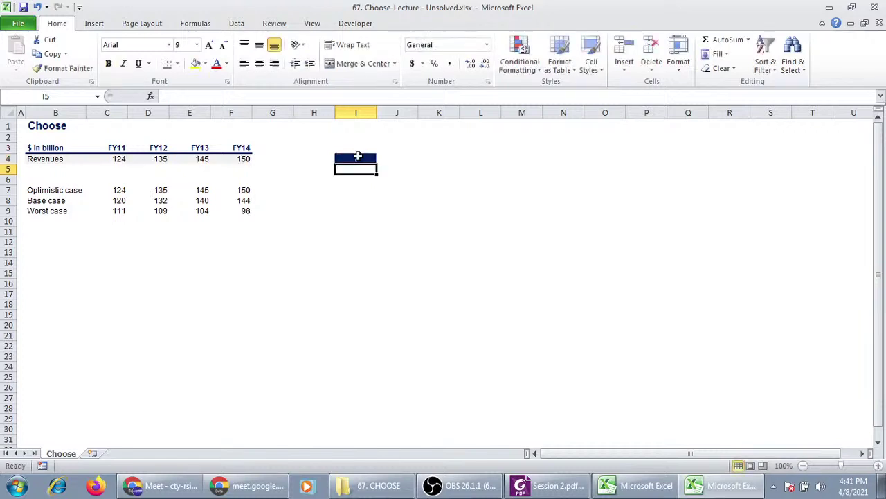
{"action": "left_click", "coordinate": [367, 158]}
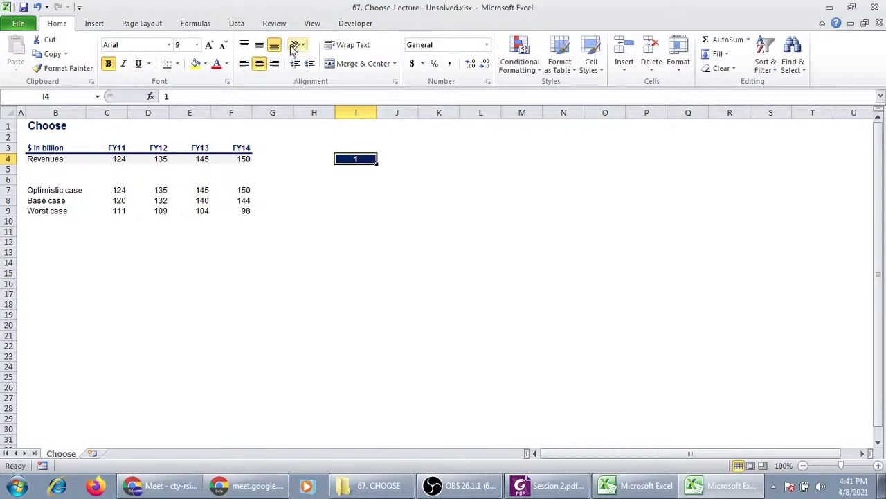
{"action": "left_click_drag", "start_coordinate": [358, 171], "coordinate": [363, 164]}
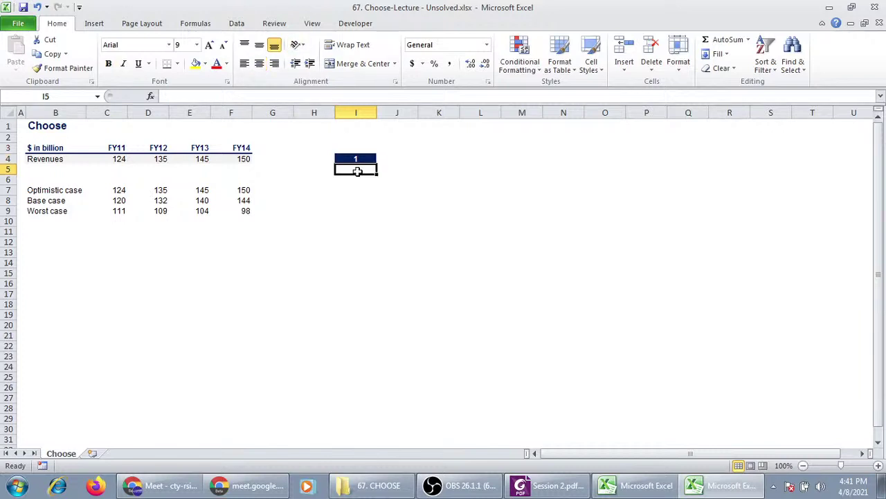
Add Data Validation to I4 allowing a List with source 1,2,3.
{"action": "left_click", "coordinate": [362, 161]}
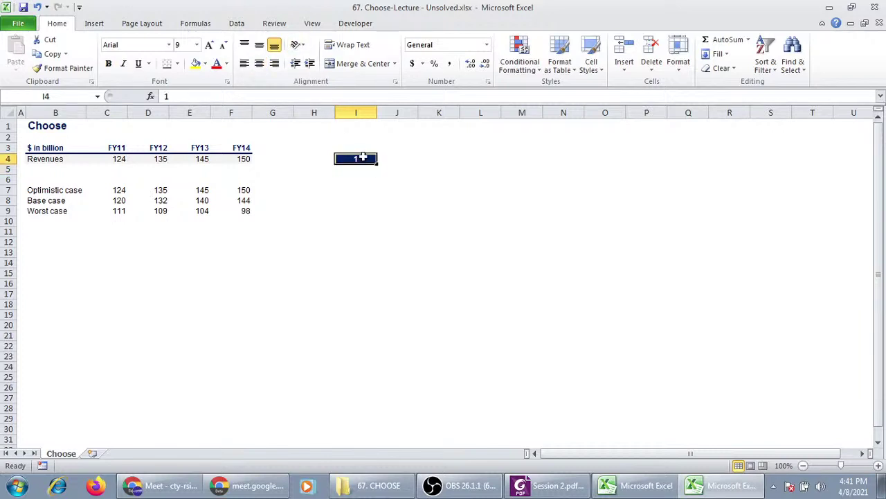
{"action": "left_click", "coordinate": [237, 24]}
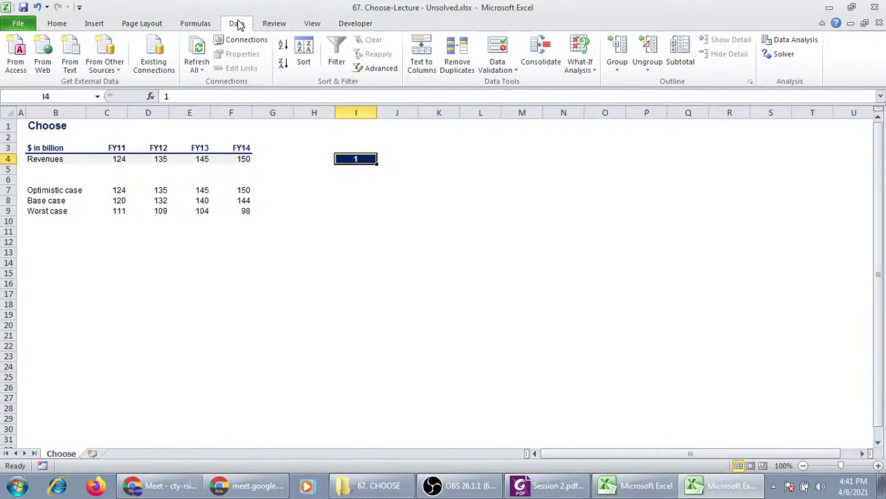
{"action": "left_click", "coordinate": [509, 66]}
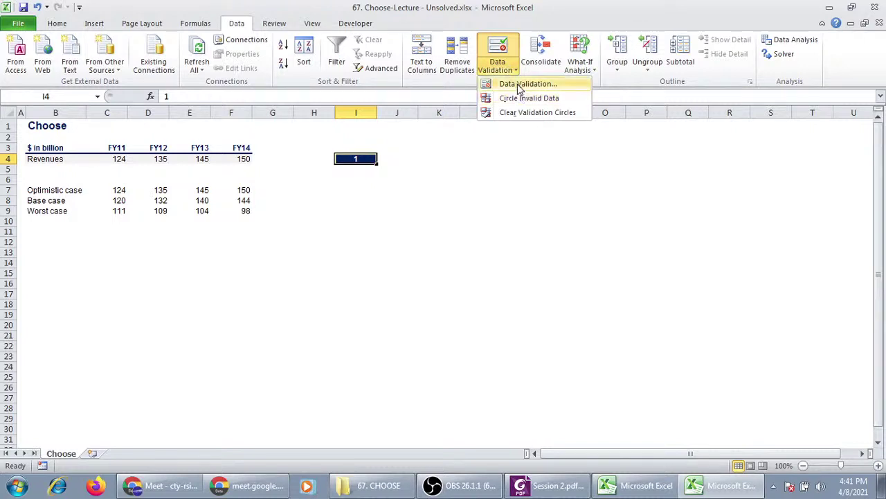
{"action": "left_click", "coordinate": [518, 84]}
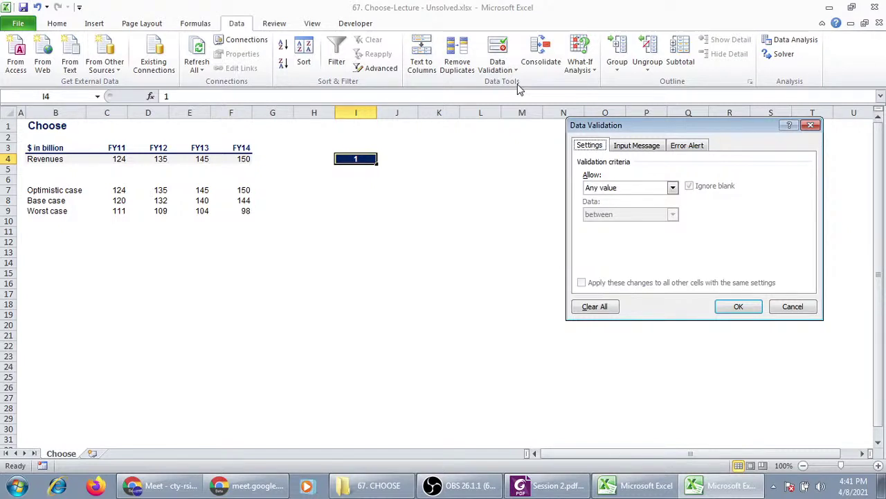
{"action": "left_click", "coordinate": [673, 188]}
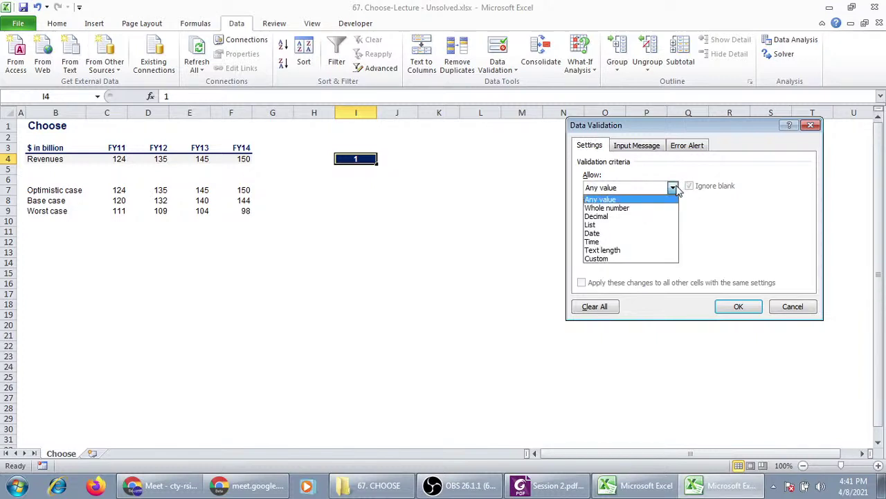
{"action": "left_click", "coordinate": [654, 225]}
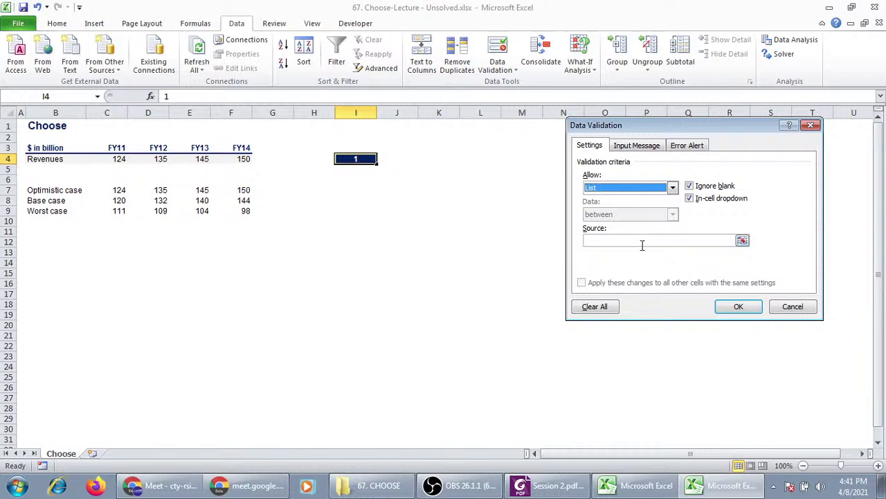
{"action": "left_click", "coordinate": [643, 242]}
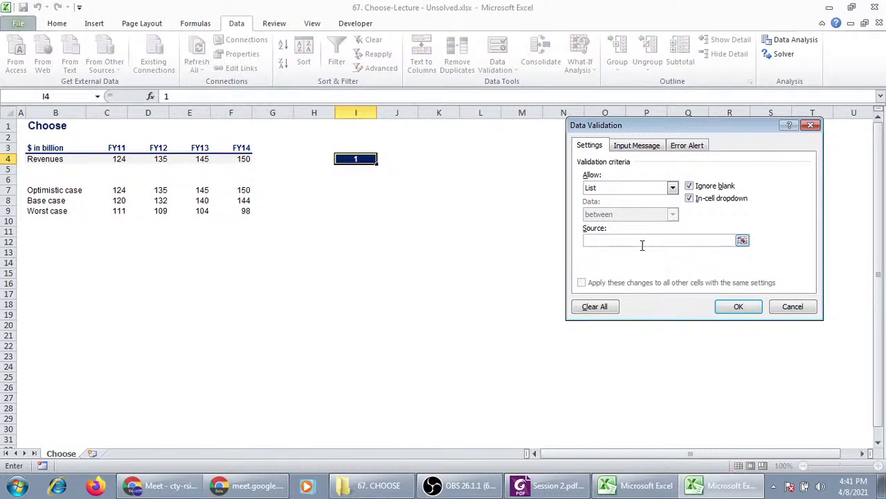
{"action": "type", "text": "1,2"}
{"action": "type", "text": ",3"}
Give the validation an input message titled 'Select a value'.
{"action": "left_click", "coordinate": [649, 146]}
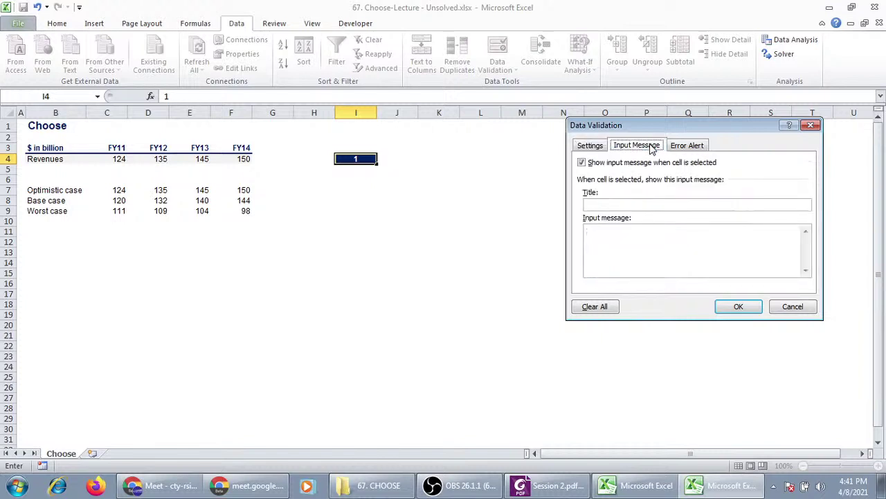
{"action": "left_click", "coordinate": [633, 201]}
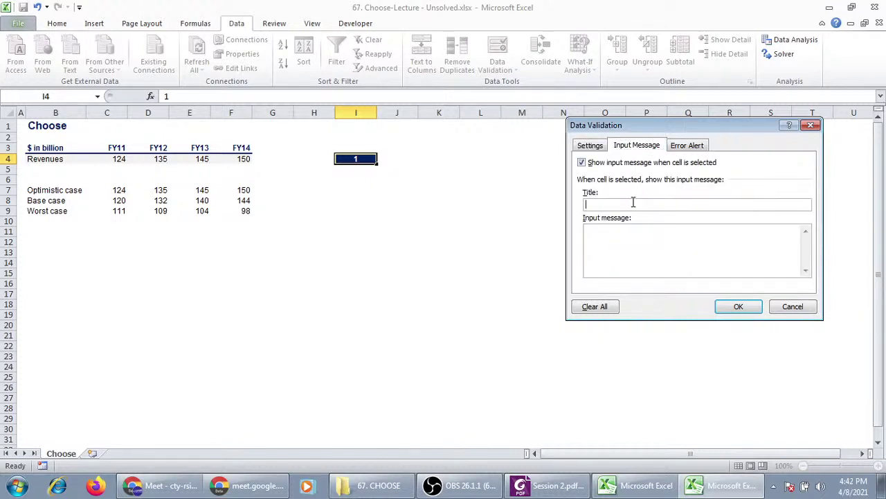
{"action": "type", "text": "Sel"}
{"action": "type", "text": "ev"}
{"action": "key", "text": "BackSpace"}
{"action": "type", "text": "ct "}
{"action": "type", "text": "a"}
{"action": "key", "text": "BackSpace"}
{"action": "type", "text": "valu"}
{"action": "type", "text": "e"}
{"action": "left_click", "coordinate": [668, 247]}
{"action": "left_click", "coordinate": [739, 308]}
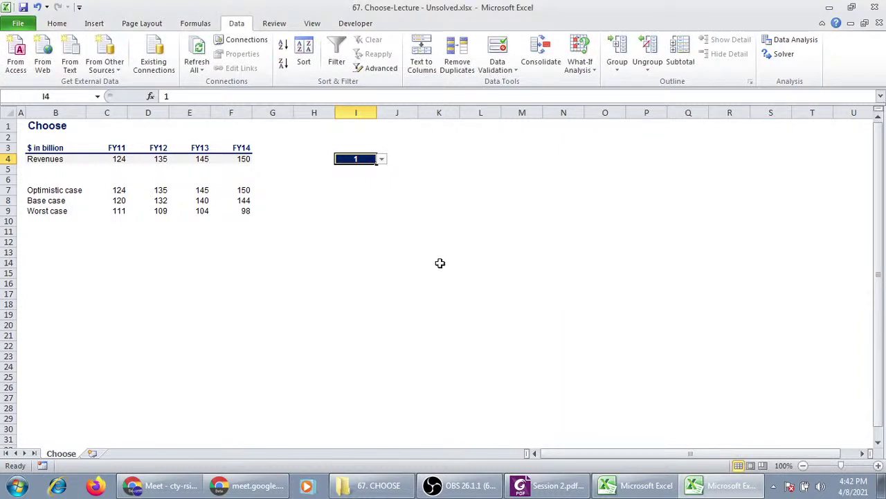
{"action": "left_click", "coordinate": [440, 262]}
{"action": "left_click", "coordinate": [353, 158]}
{"action": "left_click", "coordinate": [382, 160]}
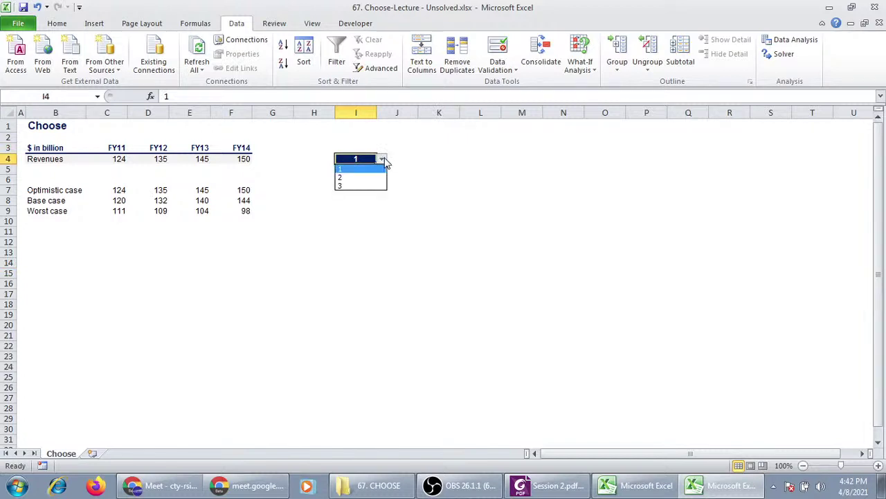
{"action": "left_click", "coordinate": [377, 169]}
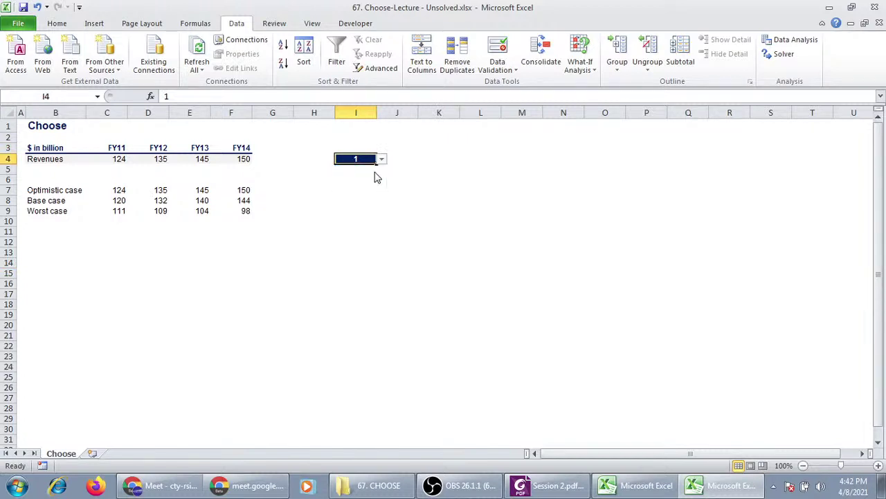
{"action": "left_click", "coordinate": [382, 160]}
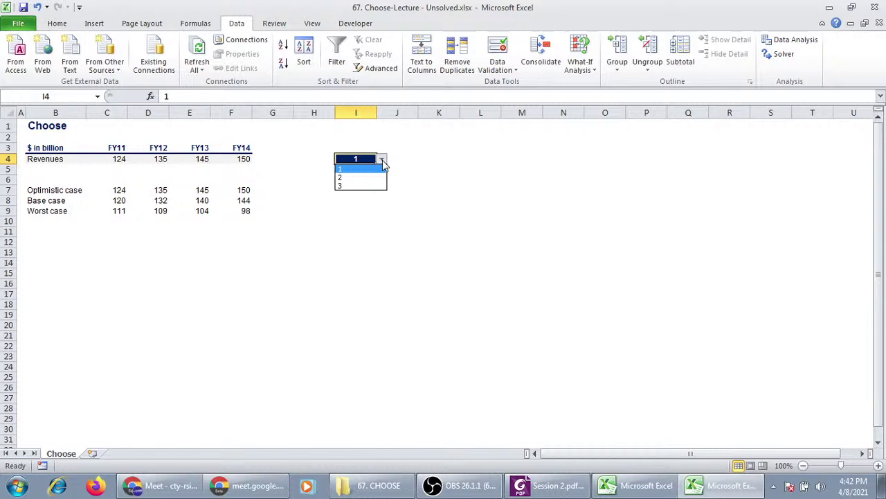
{"action": "left_click", "coordinate": [358, 177]}
{"action": "left_click", "coordinate": [320, 211]}
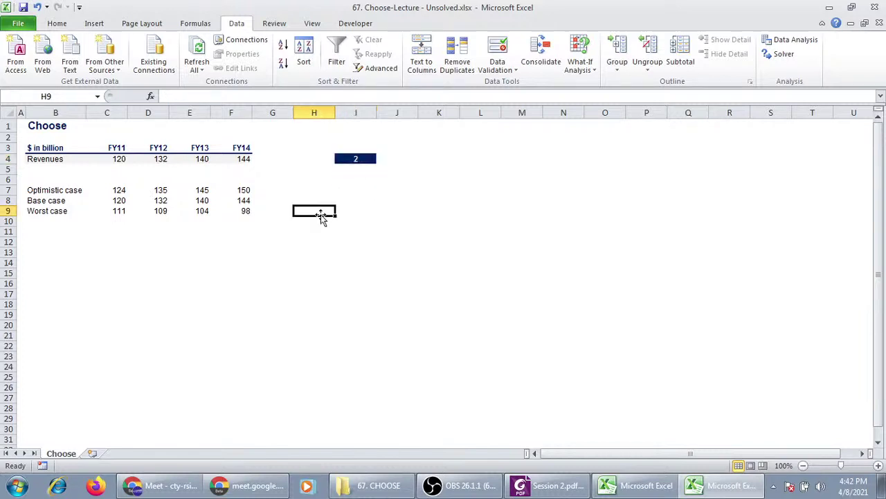
{"action": "left_click", "coordinate": [312, 158]}
{"action": "left_click", "coordinate": [350, 158]}
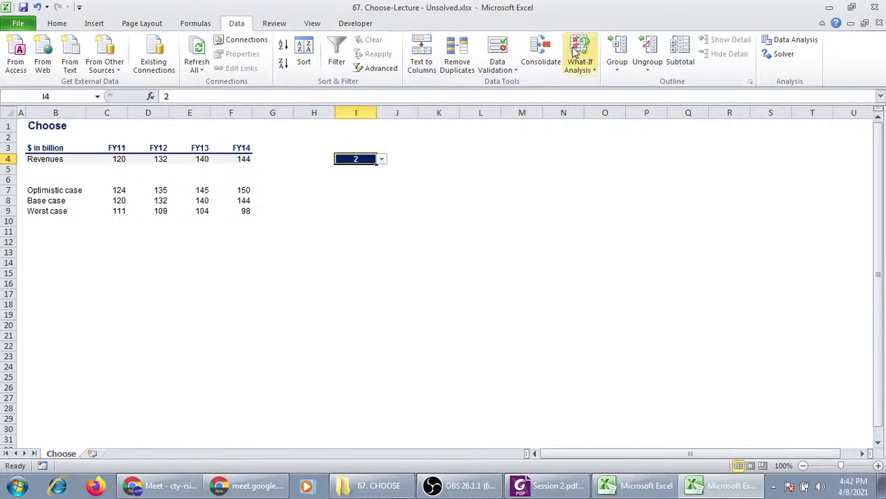
{"action": "left_click", "coordinate": [352, 264]}
{"action": "left_click", "coordinate": [349, 160]}
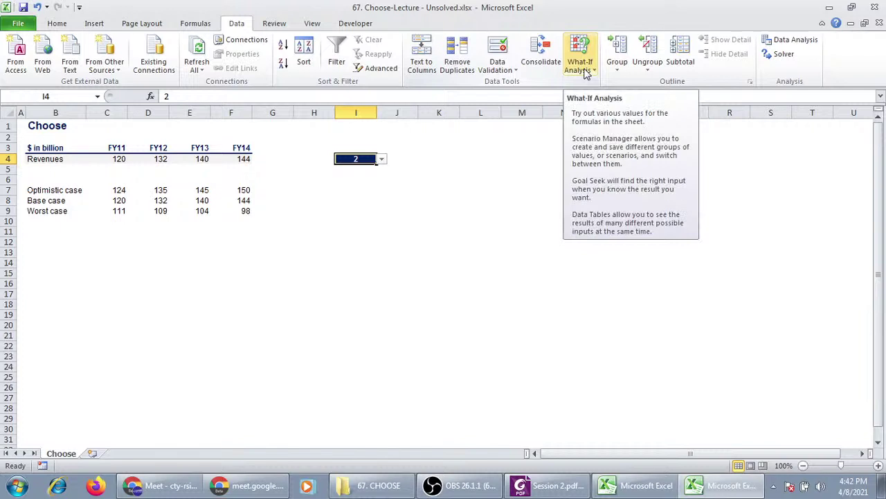
{"action": "left_click", "coordinate": [475, 238]}
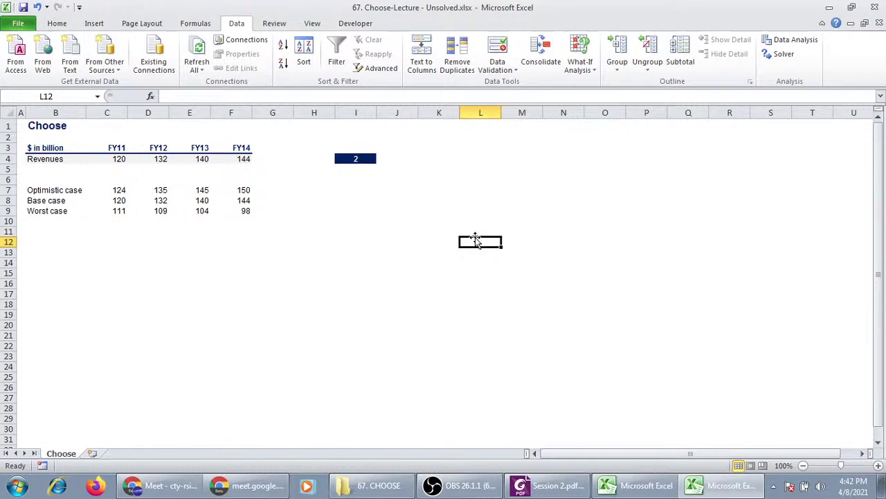
{"action": "key", "text": "ctrl+z"}
{"action": "left_click", "coordinate": [371, 160]}
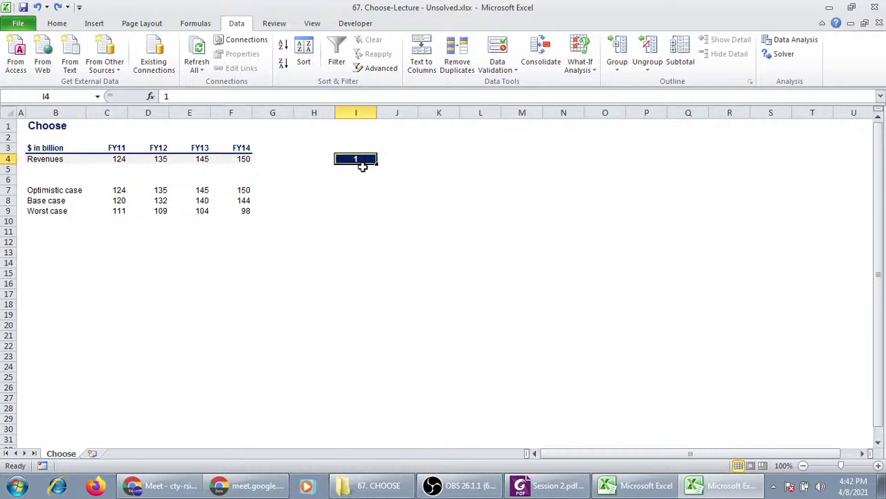
{"action": "left_click", "coordinate": [353, 192]}
{"action": "left_click", "coordinate": [355, 159]}
Reopen Data Validation for I4 and set Allow to List with source 1,2,3.
{"action": "left_click", "coordinate": [497, 66]}
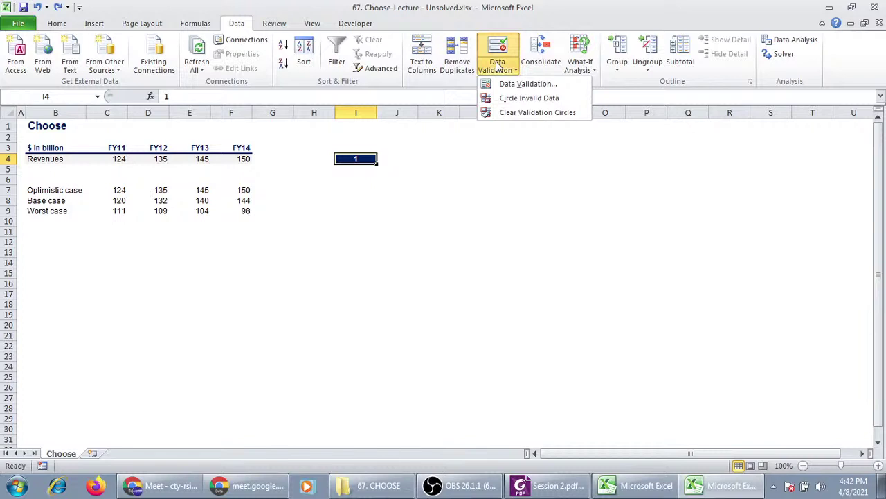
{"action": "left_click", "coordinate": [508, 84]}
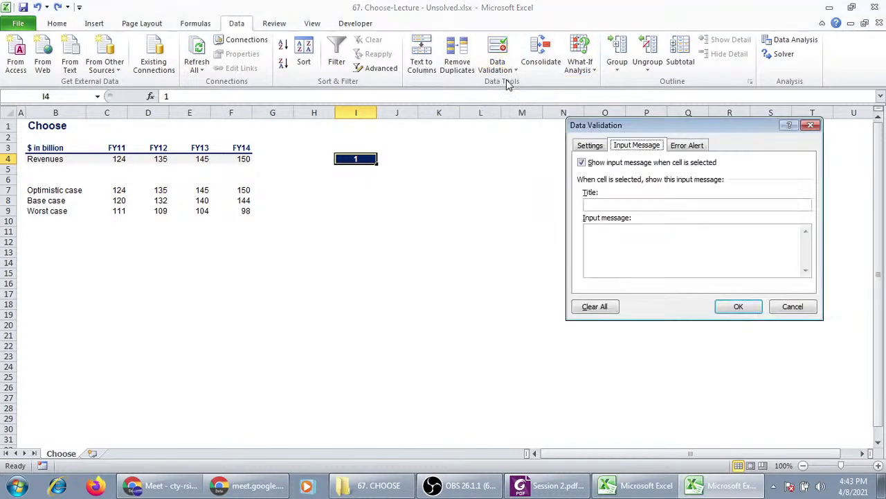
{"action": "left_click", "coordinate": [597, 150]}
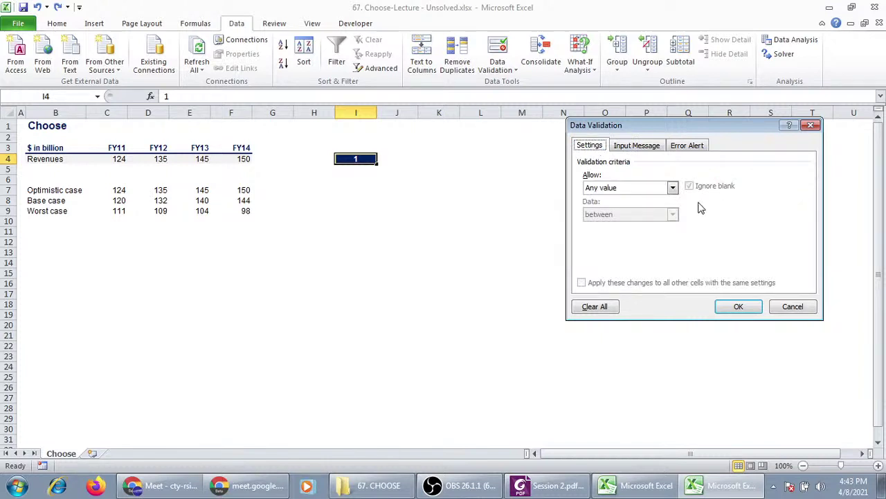
{"action": "left_click", "coordinate": [673, 189]}
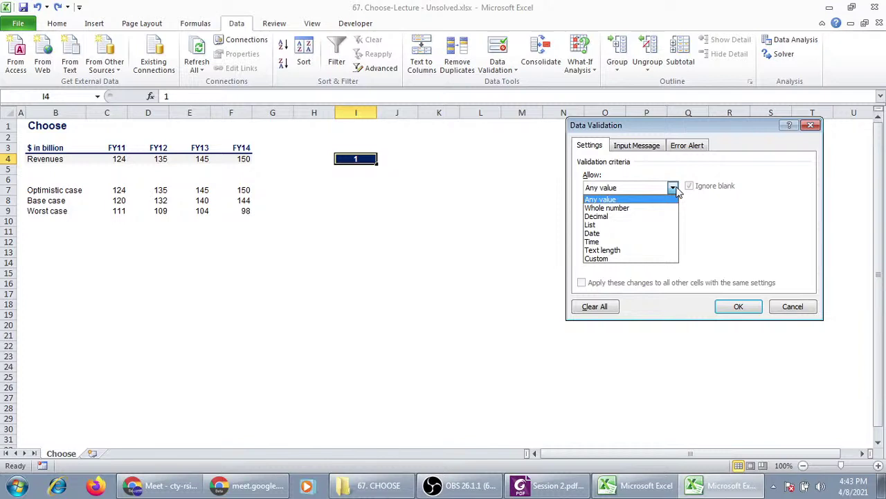
{"action": "left_click", "coordinate": [640, 225]}
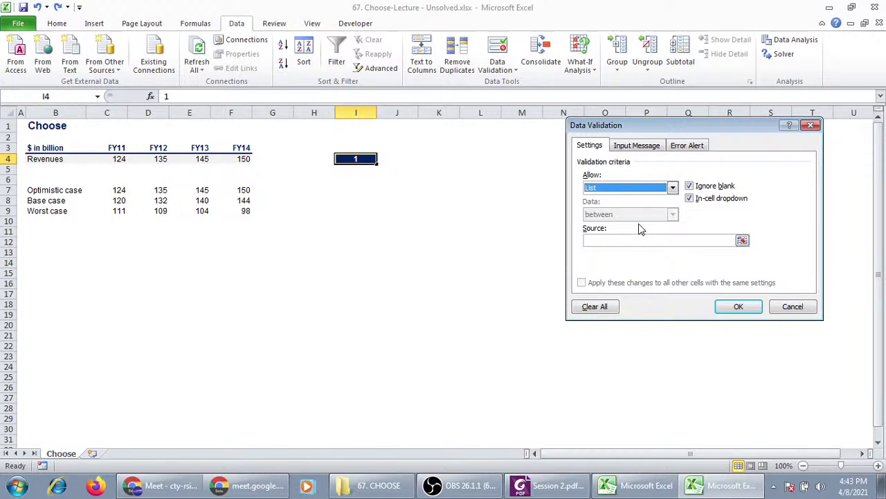
{"action": "left_click", "coordinate": [632, 241]}
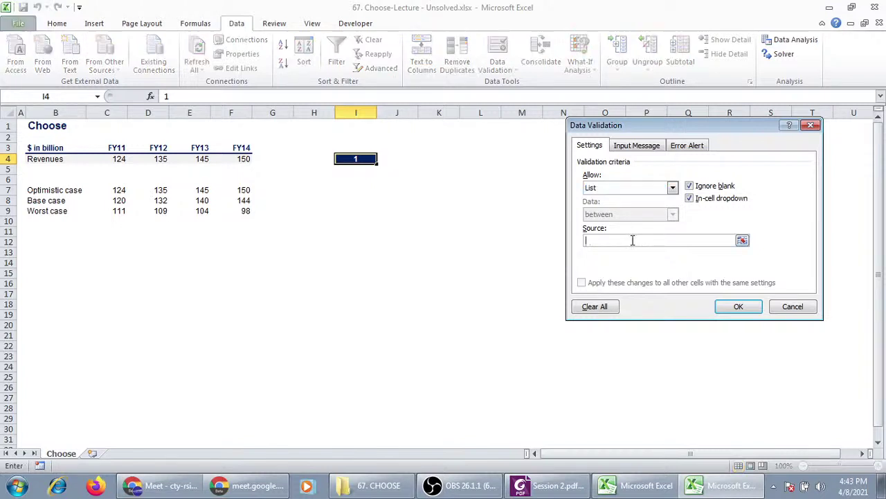
{"action": "type", "text": "1"}
{"action": "type", "text": ",2,3"}
Enter the input message 'Select a value' and apply the validation rule.
{"action": "left_click", "coordinate": [637, 146]}
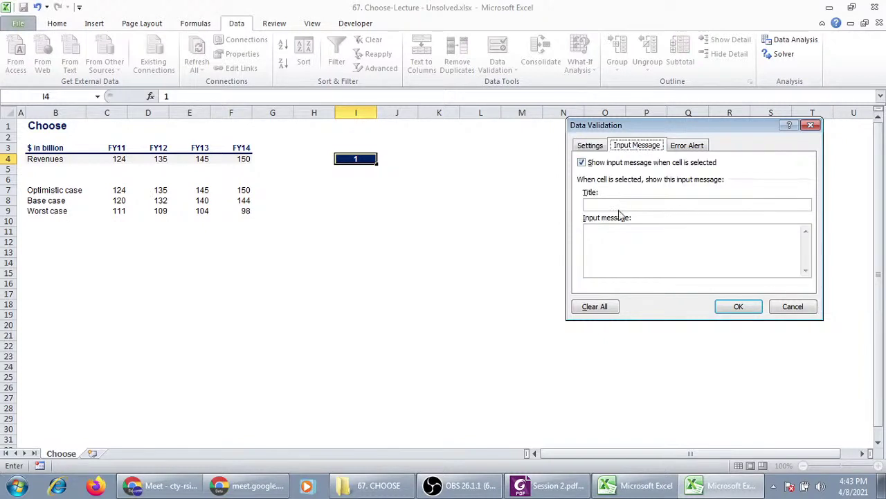
{"action": "left_click", "coordinate": [614, 238]}
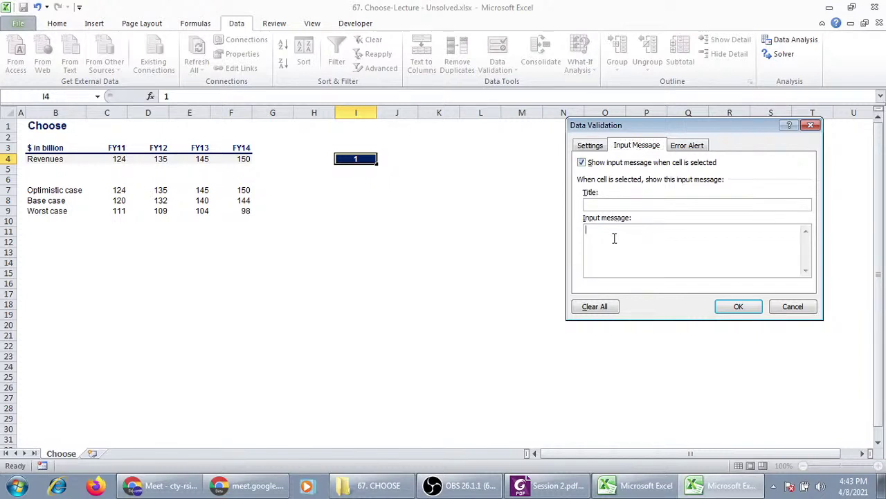
{"action": "type", "text": "Selv"}
{"action": "type", "text": "ct"}
{"action": "type", "text": " avlu"}
{"action": "key", "text": "BackSpace"}
{"action": "key", "text": "BackSpace"}
{"action": "type", "text": "a"}
{"action": "type", "text": "lue"}
{"action": "left_click", "coordinate": [736, 308]}
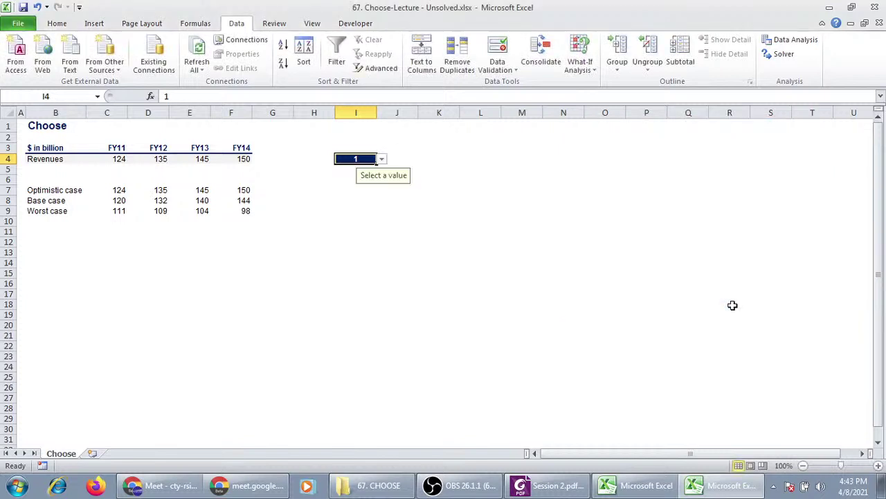
Choose 3 from I4's dropdown so revenues show worst-case 111, 109, 104, 98.
{"action": "left_click", "coordinate": [439, 286]}
{"action": "left_click", "coordinate": [361, 160]}
{"action": "left_click", "coordinate": [380, 160]}
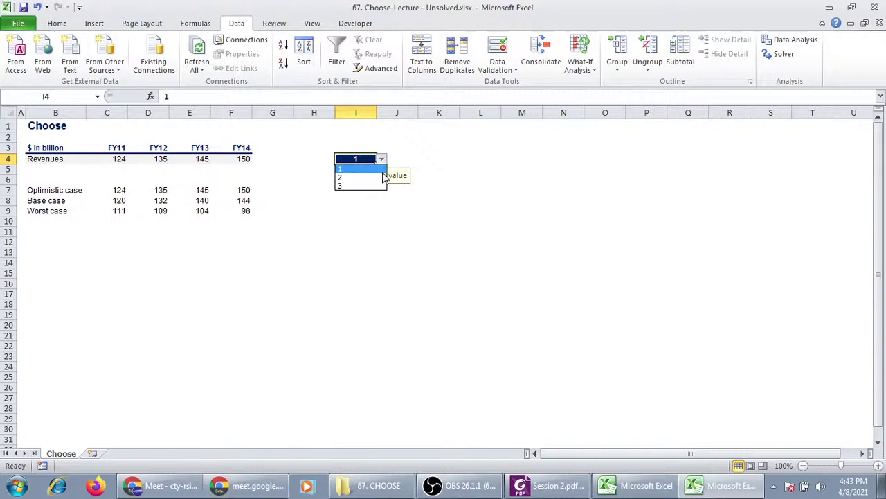
{"action": "left_click", "coordinate": [379, 169]}
{"action": "left_click", "coordinate": [381, 160]}
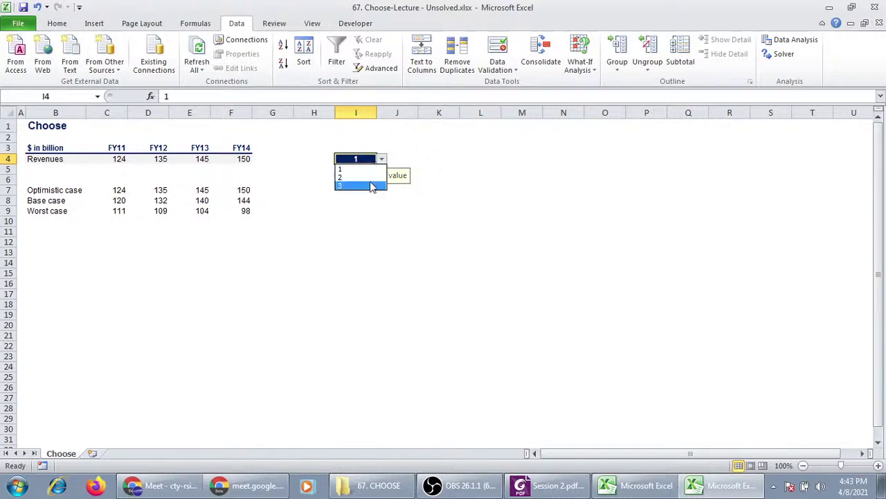
{"action": "left_click", "coordinate": [371, 188]}
{"action": "left_click", "coordinate": [365, 232]}
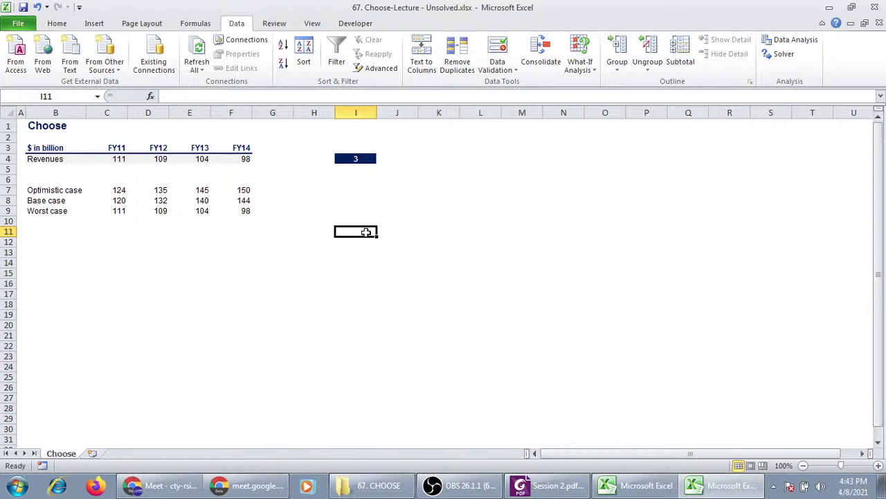
Close the lecture workbook without saving and exit Excel.
{"action": "left_click", "coordinate": [880, 22]}
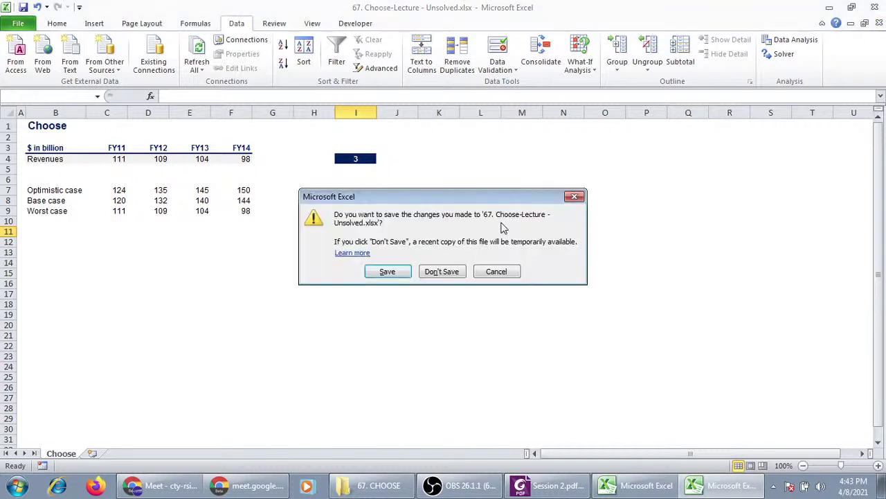
{"action": "left_click", "coordinate": [442, 271]}
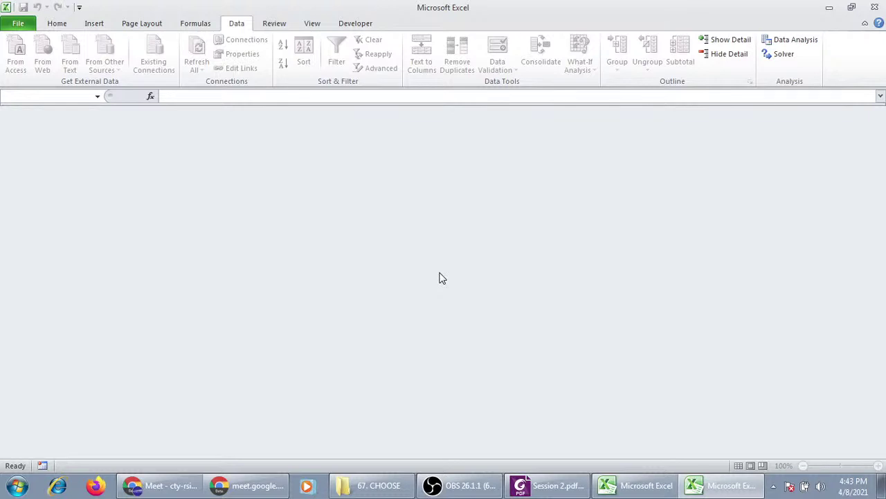
{"action": "left_click", "coordinate": [875, 7]}
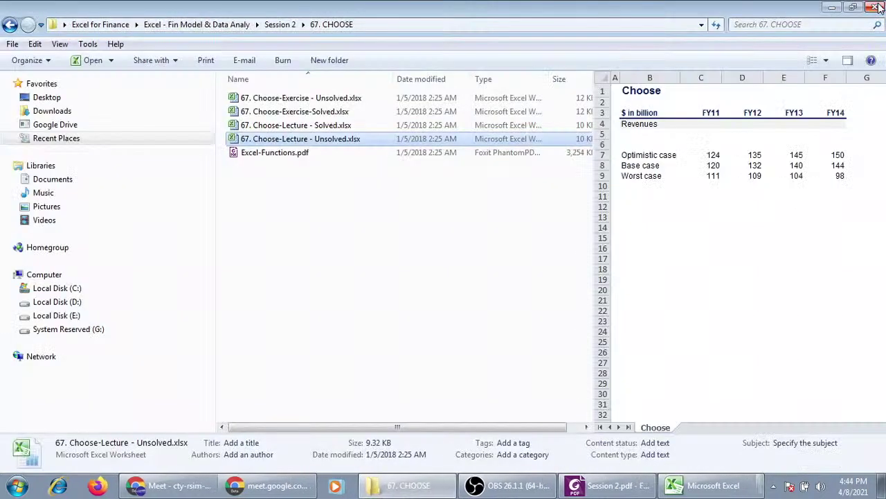
Open 67. Choose-Exercise - Unsolved.xlsx and review Sheet2 and the Exercise instructions.
{"action": "left_click", "coordinate": [516, 99]}
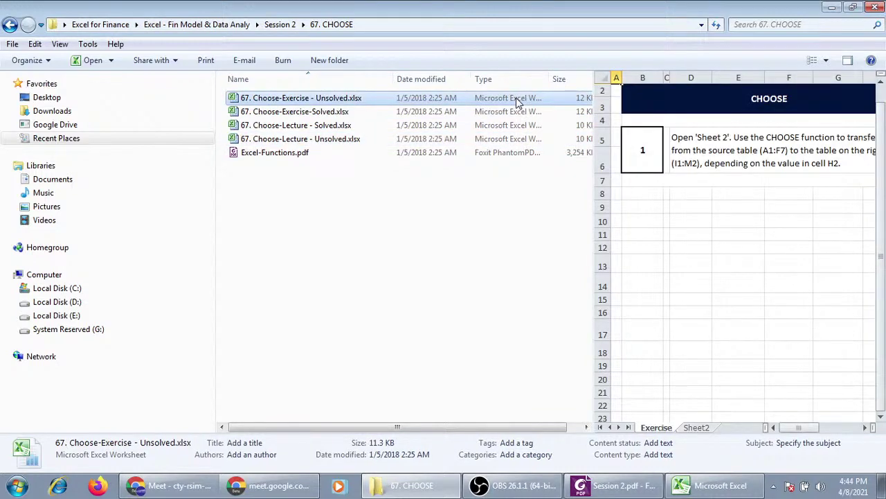
{"action": "double_click", "coordinate": [516, 99]}
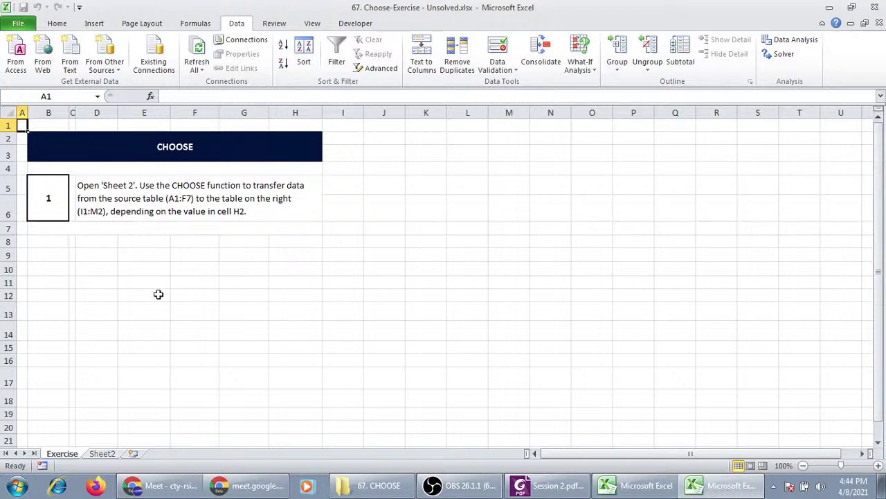
{"action": "left_click", "coordinate": [102, 454]}
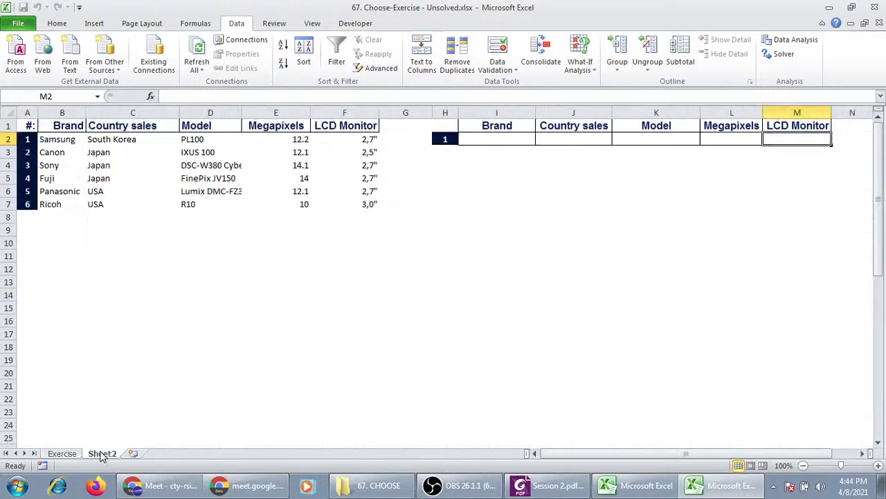
{"action": "left_click", "coordinate": [59, 456]}
{"action": "left_click", "coordinate": [329, 282]}
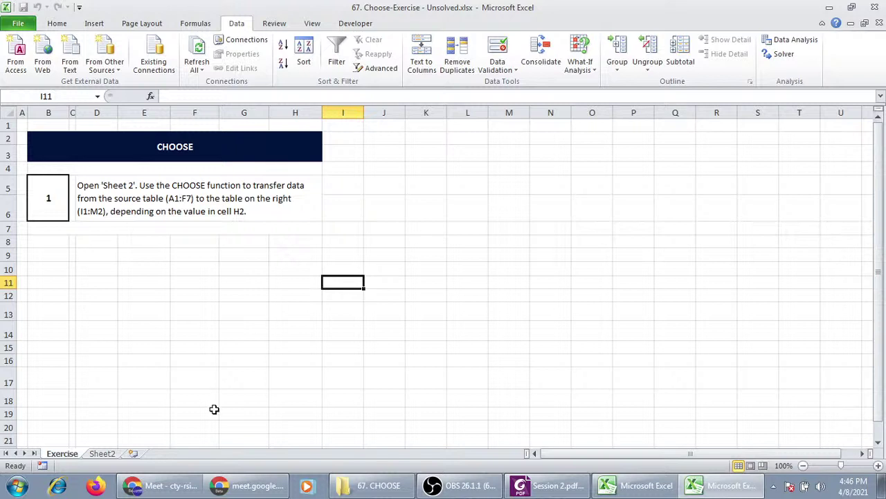
Check the Meet call, then preview Cars - Lookup question.xlsx in the Session 2 folder.
{"action": "left_click", "coordinate": [169, 492]}
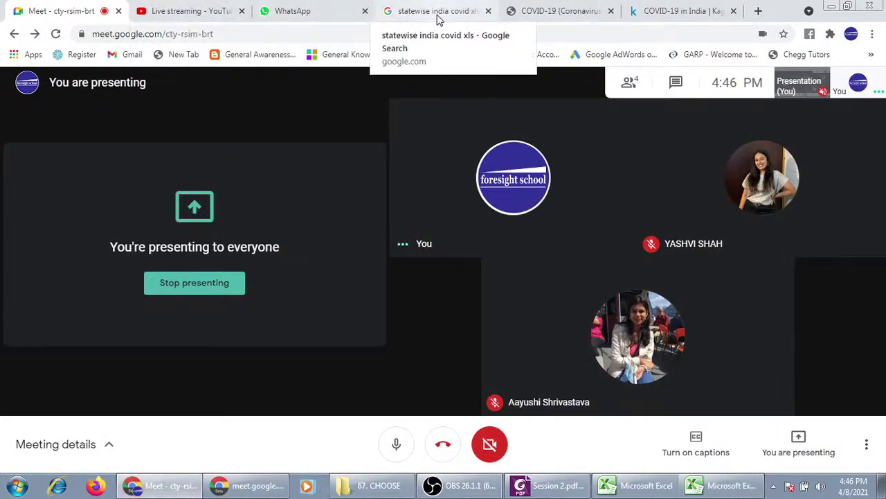
{"action": "left_click", "coordinate": [358, 490]}
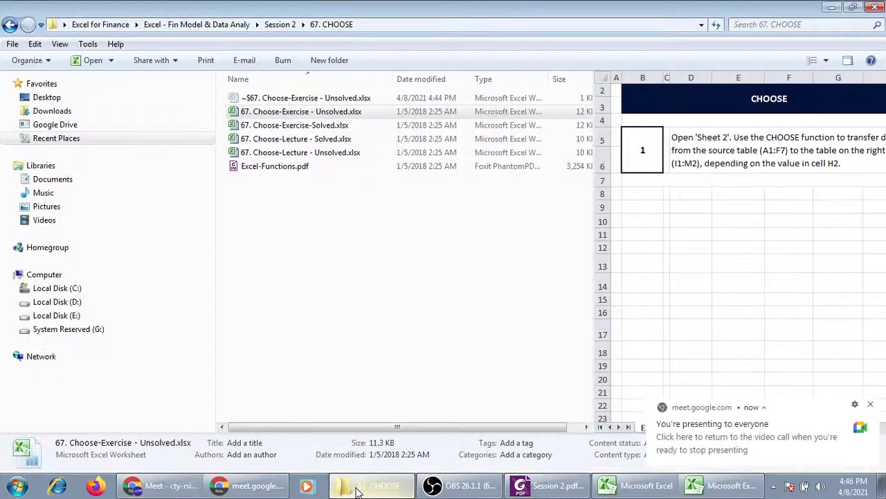
{"action": "left_click", "coordinate": [302, 169]}
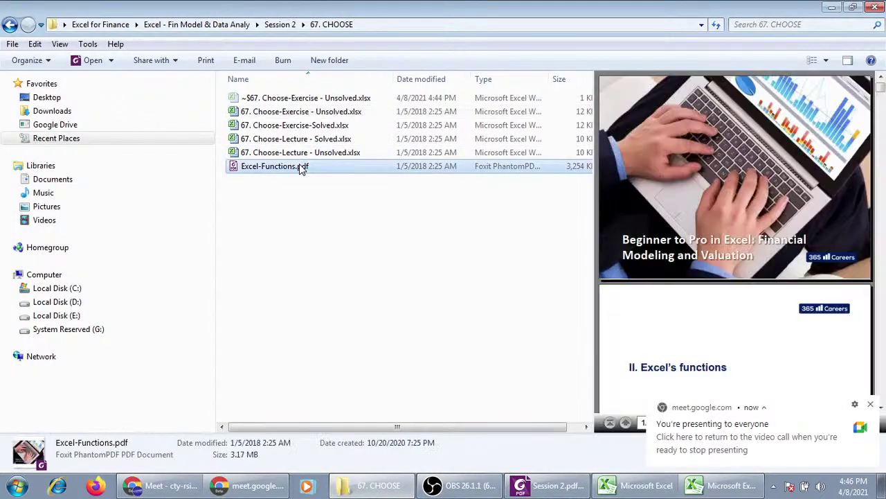
{"action": "left_click", "coordinate": [881, 102]}
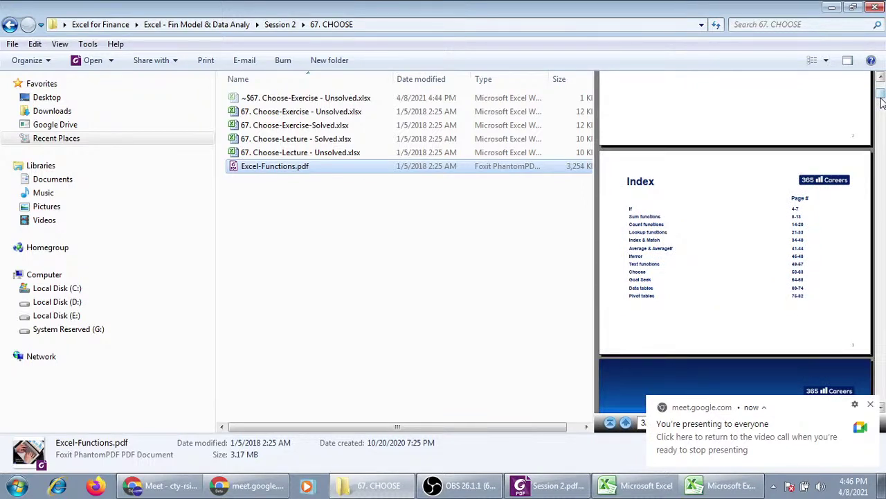
{"action": "left_click", "coordinate": [7, 25]}
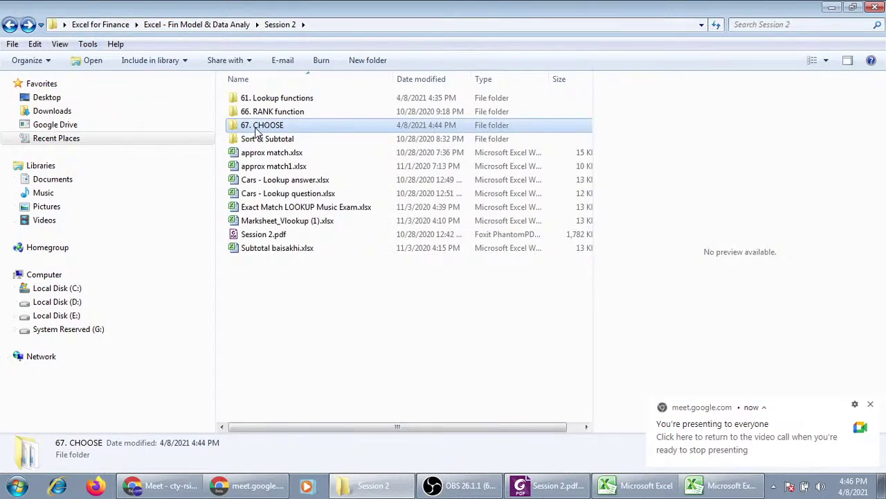
{"action": "left_click", "coordinate": [294, 209]}
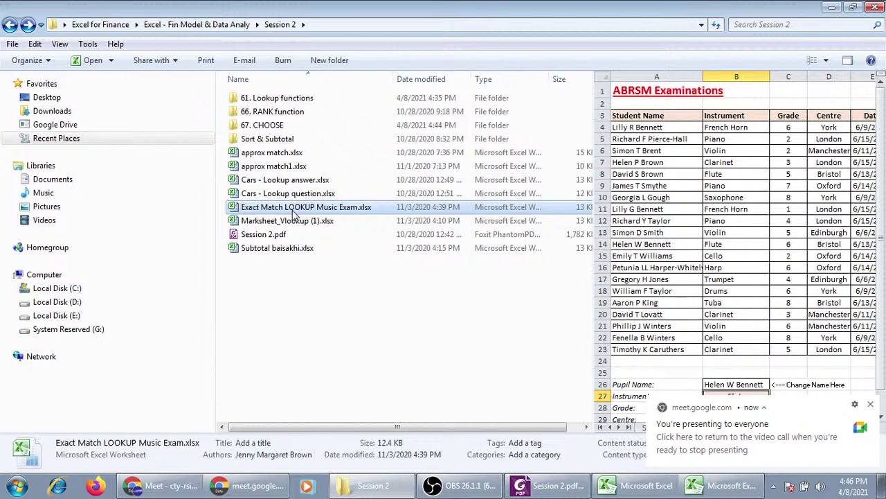
{"action": "left_click", "coordinate": [302, 196]}
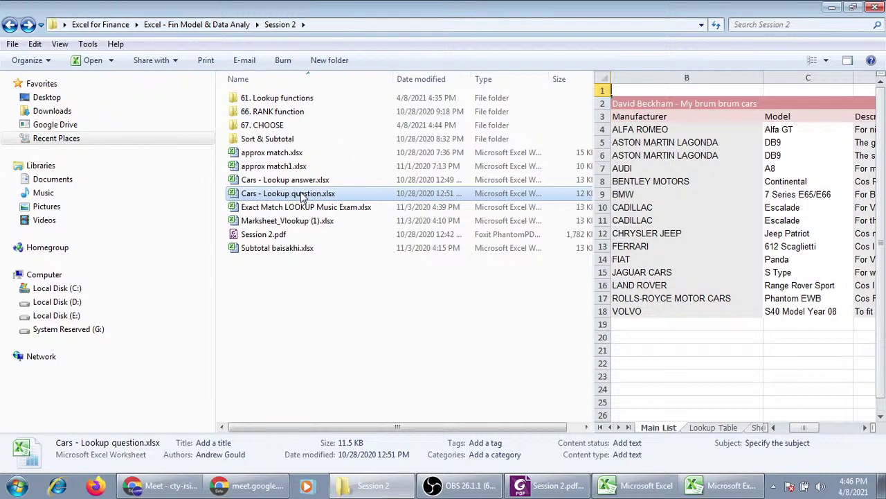
Open the Cars - Lookup question workbook, review its Main List and Lookup Table sheets, then close it.
{"action": "double_click", "coordinate": [302, 197]}
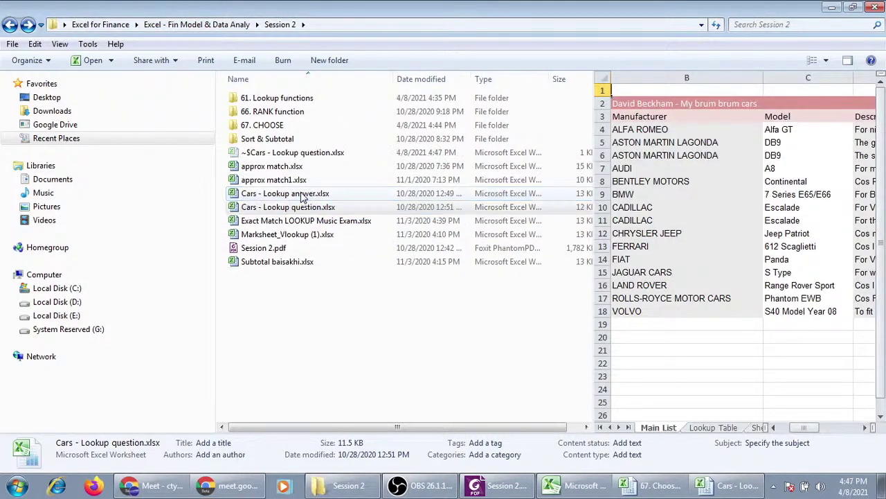
{"action": "left_click", "coordinate": [706, 488]}
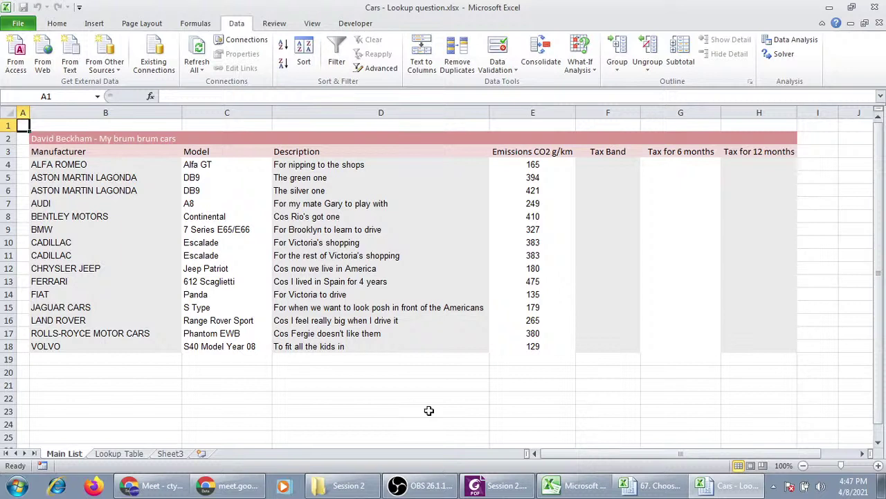
{"action": "left_click", "coordinate": [119, 454]}
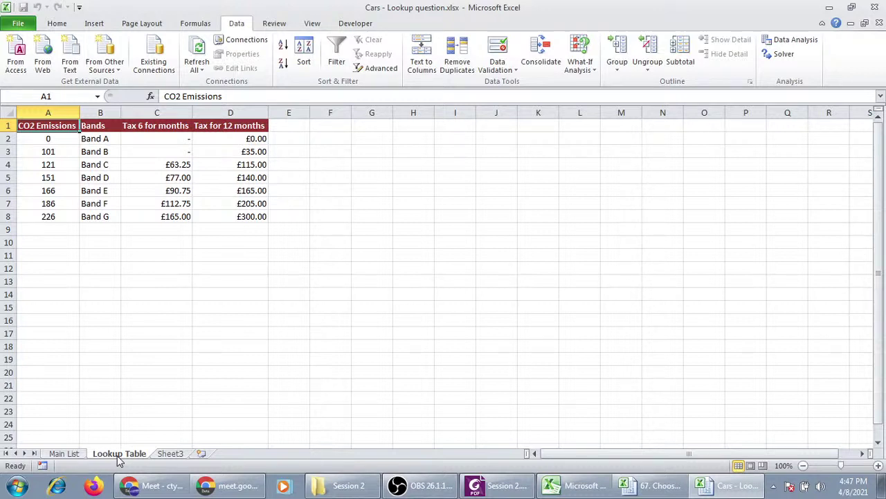
{"action": "left_click", "coordinate": [64, 453]}
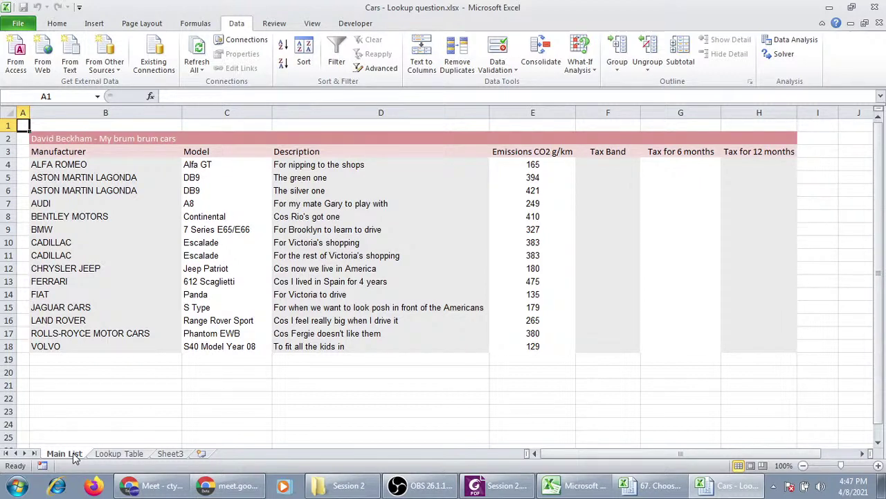
{"action": "left_click", "coordinate": [102, 454]}
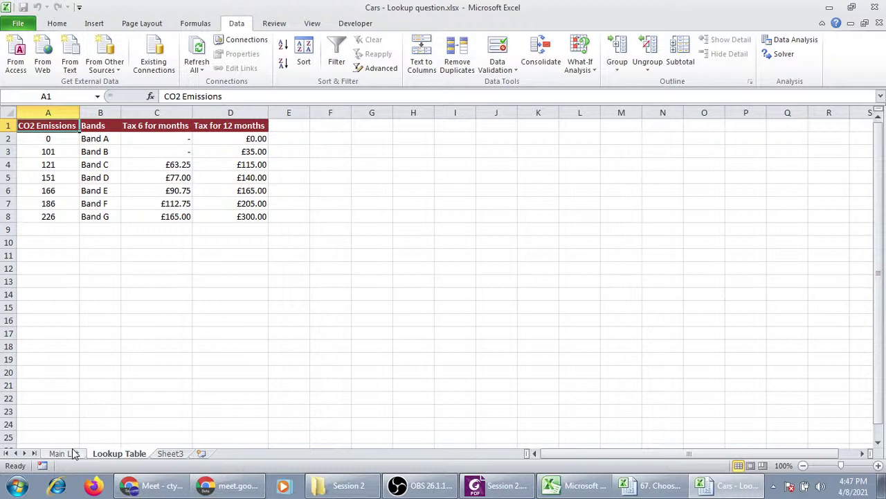
{"action": "left_click", "coordinate": [74, 454]}
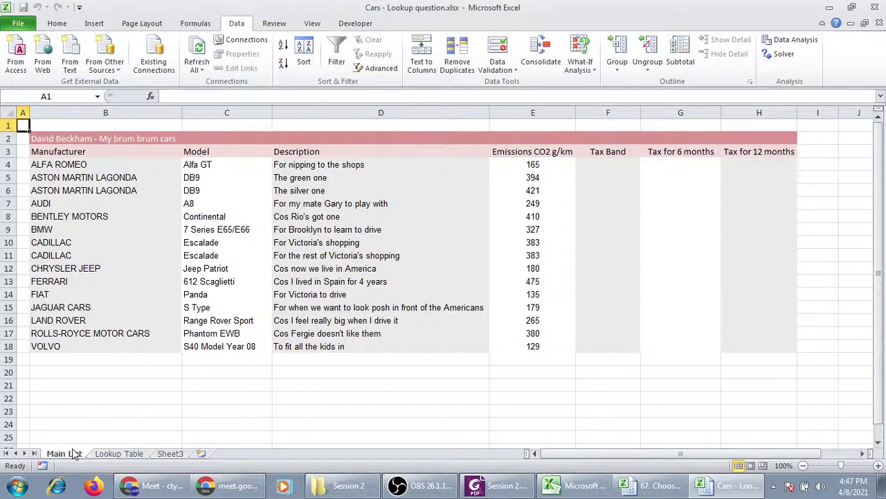
{"action": "left_click", "coordinate": [116, 455]}
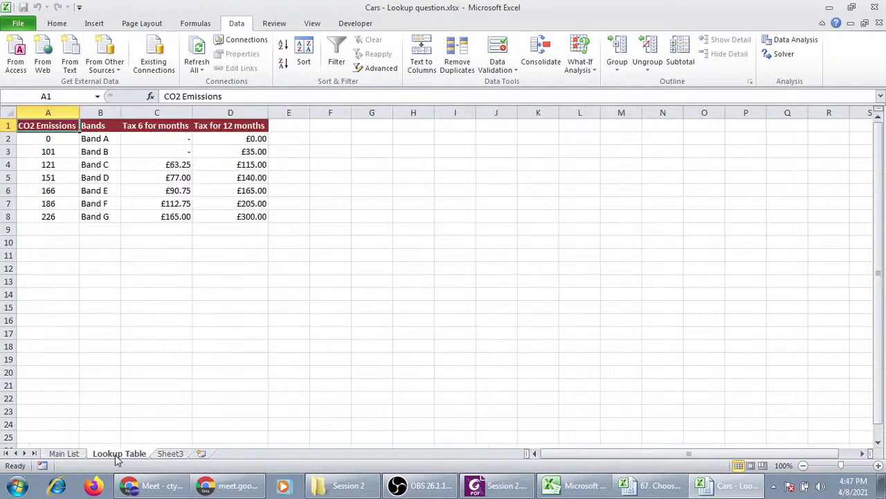
{"action": "left_click", "coordinate": [877, 7]}
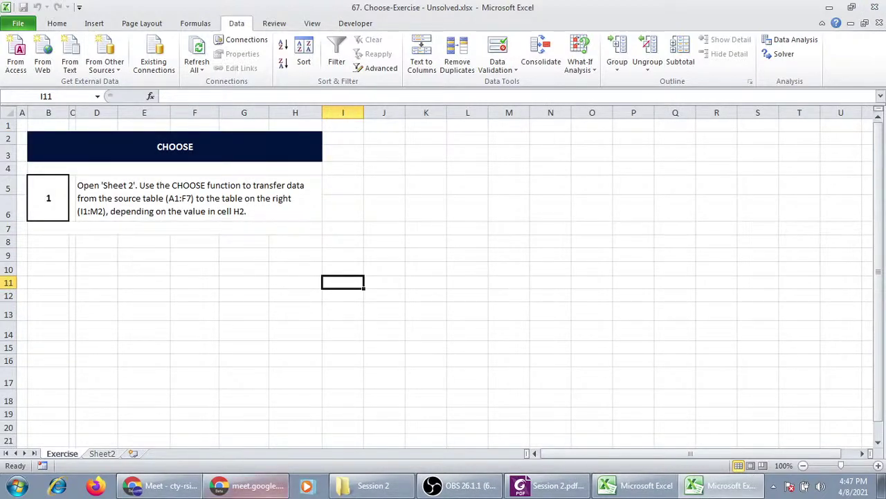
{"action": "left_click", "coordinate": [385, 488]}
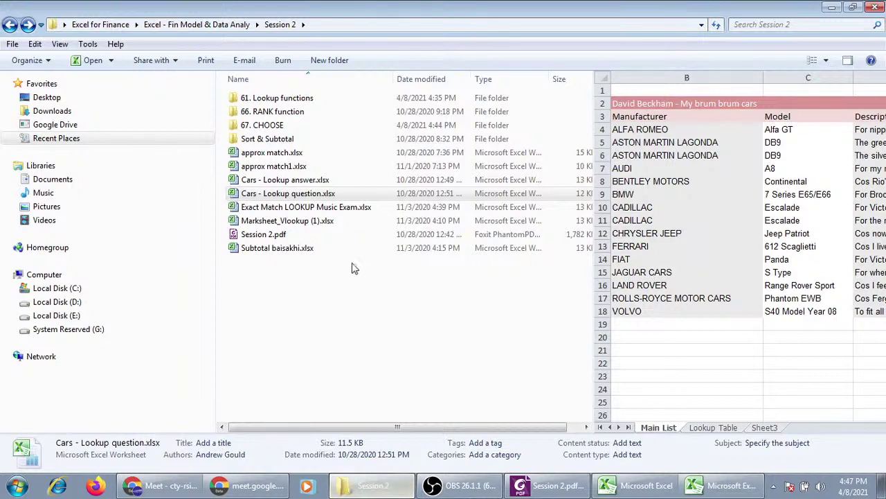
{"action": "left_click", "coordinate": [333, 182]}
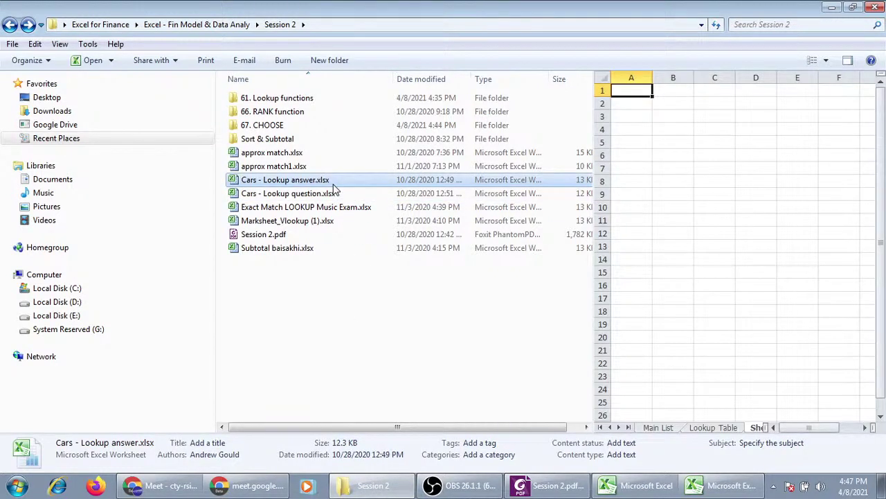
{"action": "double_click", "coordinate": [333, 182]}
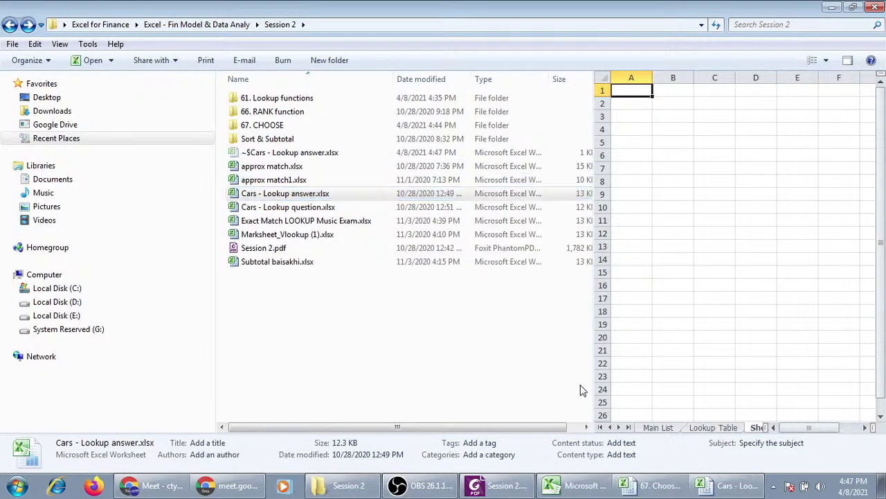
{"action": "left_click", "coordinate": [744, 480]}
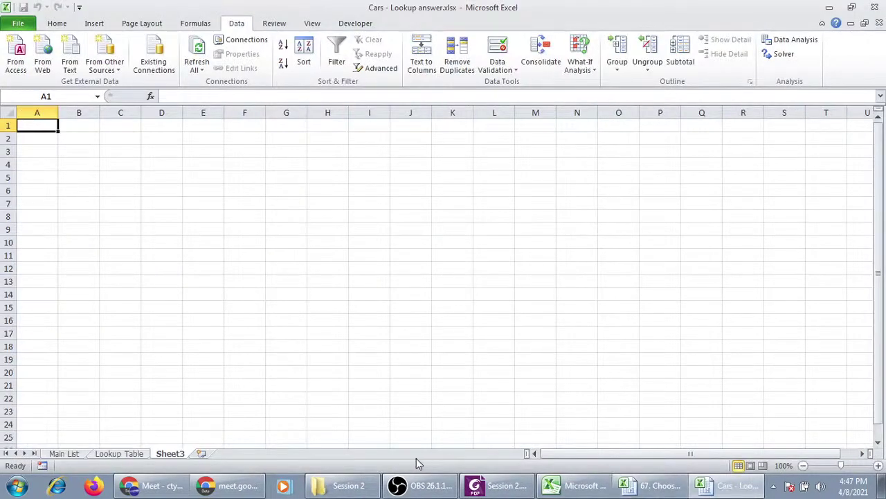
{"action": "left_click", "coordinate": [115, 455]}
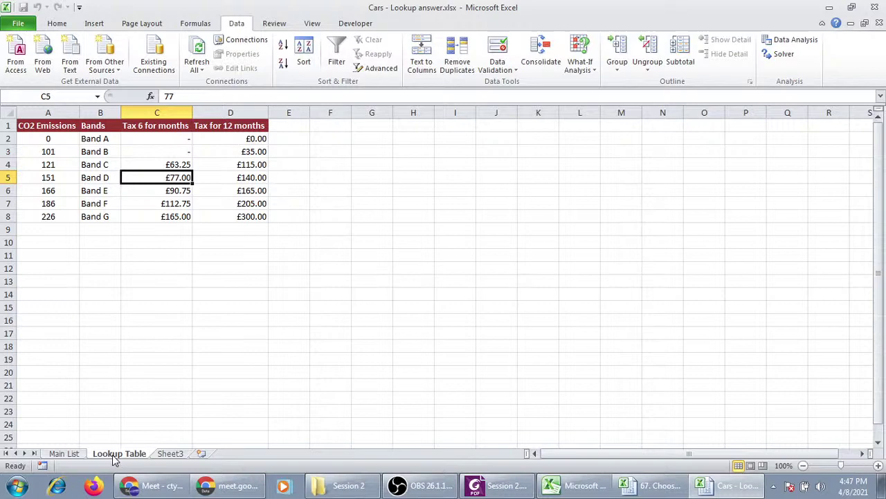
{"action": "left_click", "coordinate": [64, 454]}
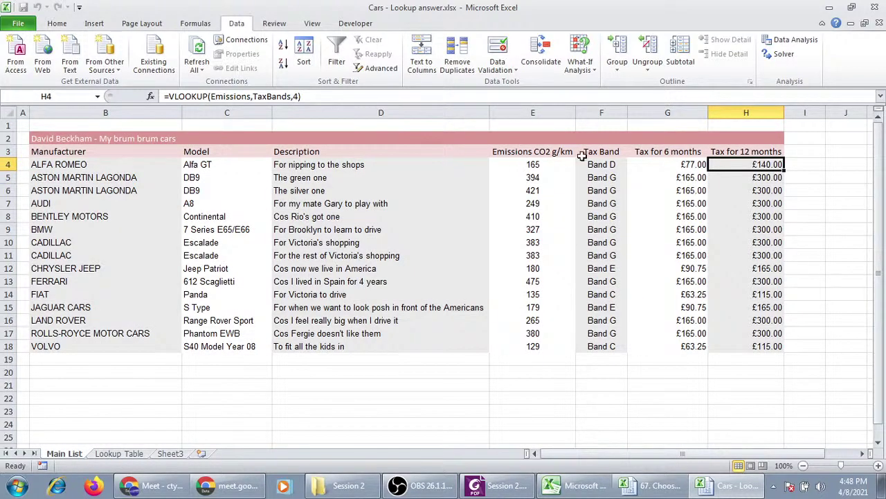
{"action": "left_click", "coordinate": [600, 168]}
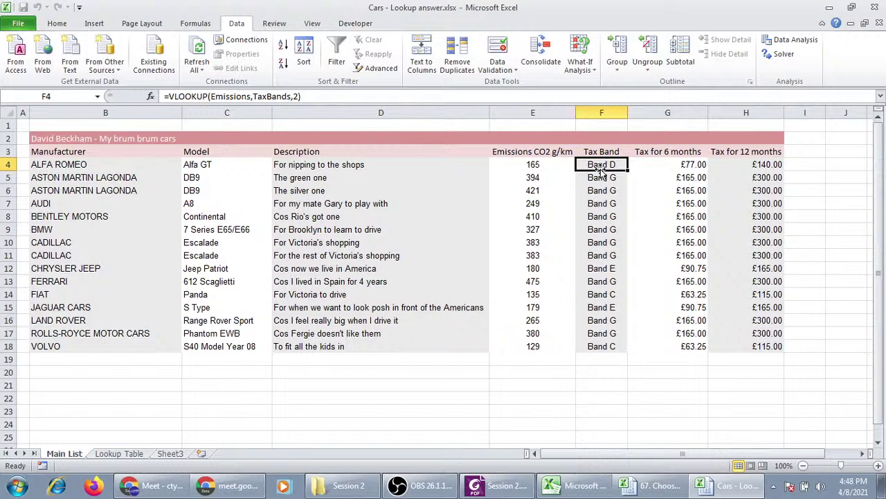
{"action": "left_click", "coordinate": [876, 7]}
Finish closing the Cars answer workbook, preview the Session 2 files, and open Marksheet_Vlookup (1).xlsx.
{"action": "left_click", "coordinate": [441, 258]}
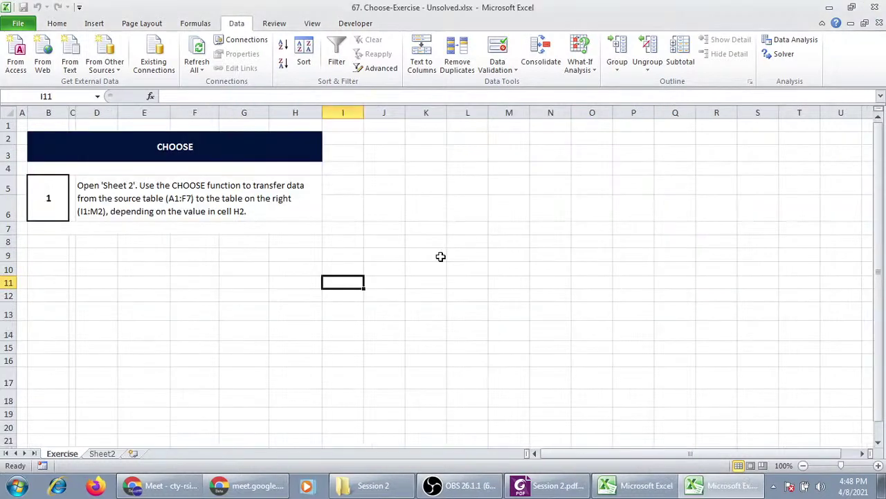
{"action": "left_click", "coordinate": [377, 487]}
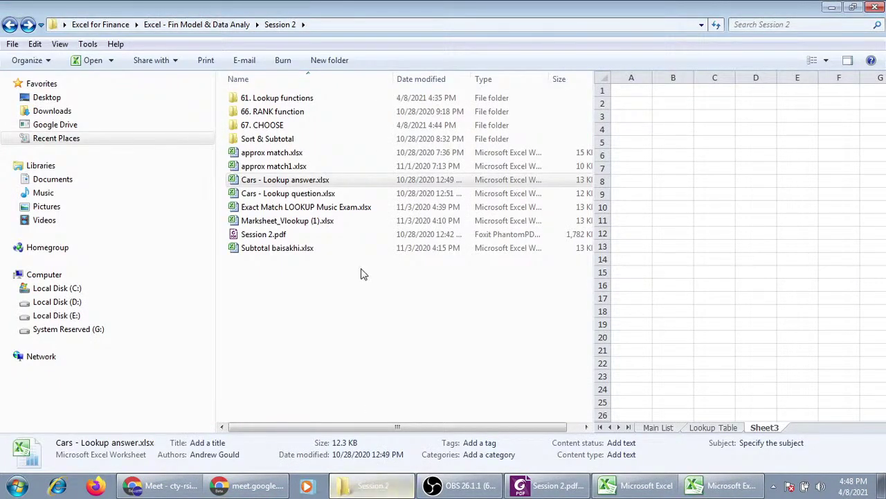
{"action": "left_click", "coordinate": [425, 157]}
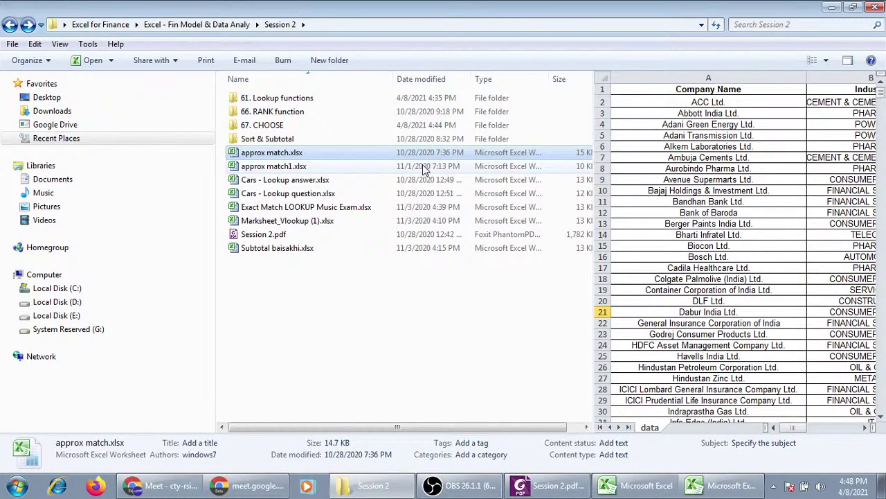
{"action": "left_click", "coordinate": [426, 169]}
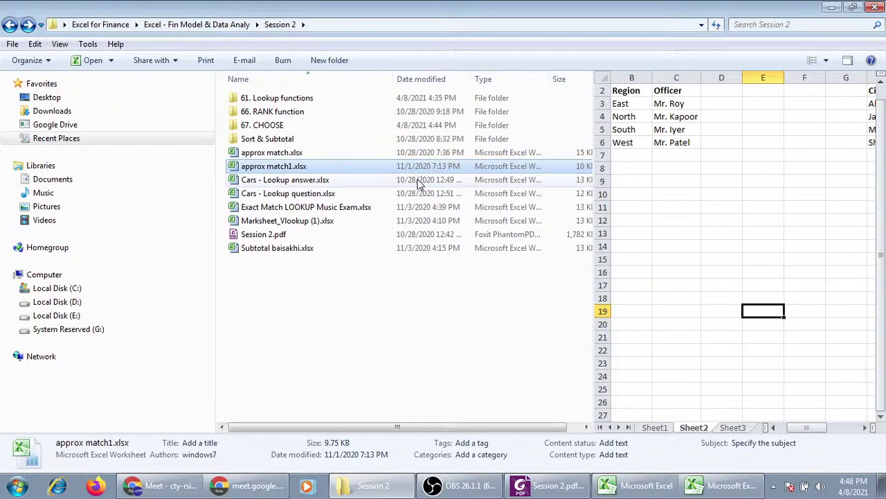
{"action": "left_click", "coordinate": [413, 193]}
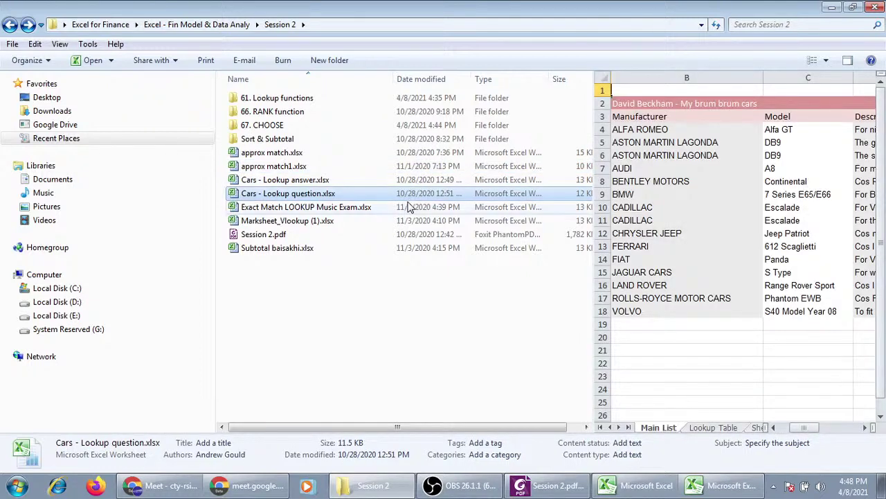
{"action": "left_click", "coordinate": [408, 208]}
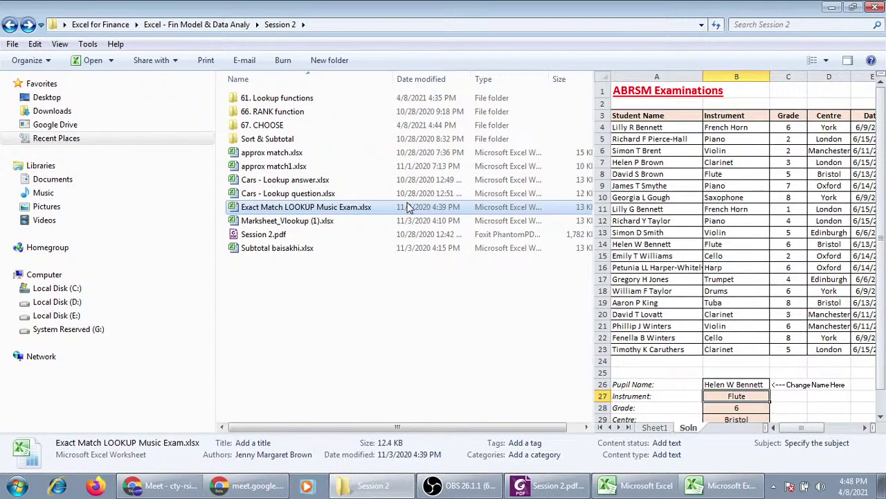
{"action": "left_click", "coordinate": [404, 221]}
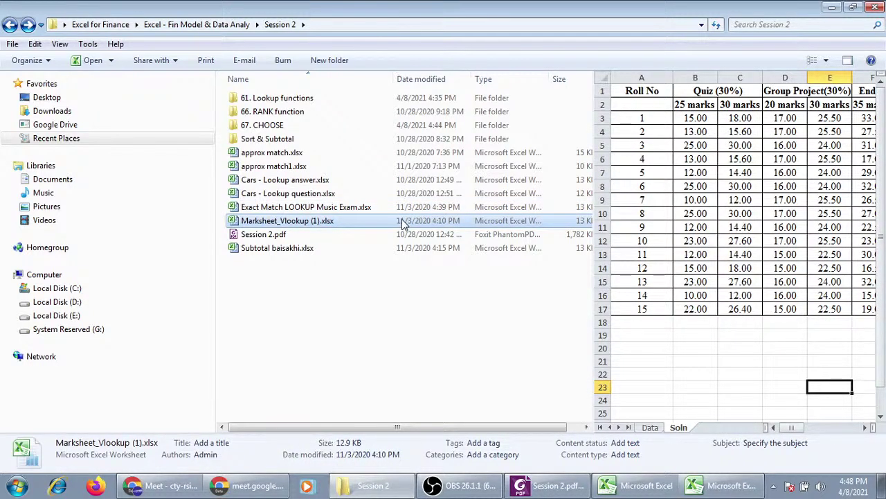
{"action": "double_click", "coordinate": [405, 221]}
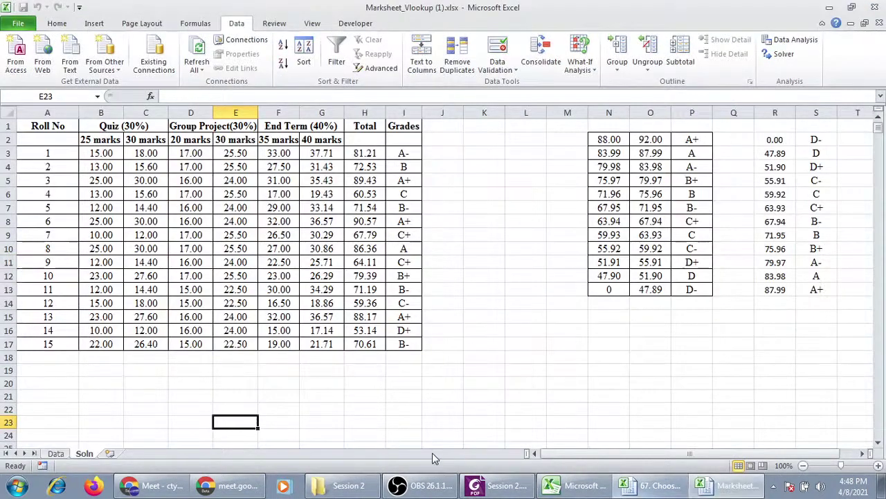
Compare the Data and Soln sheets, then close Marksheet_Vlookup (1).xlsx with Don't Save.
{"action": "left_click", "coordinate": [58, 454]}
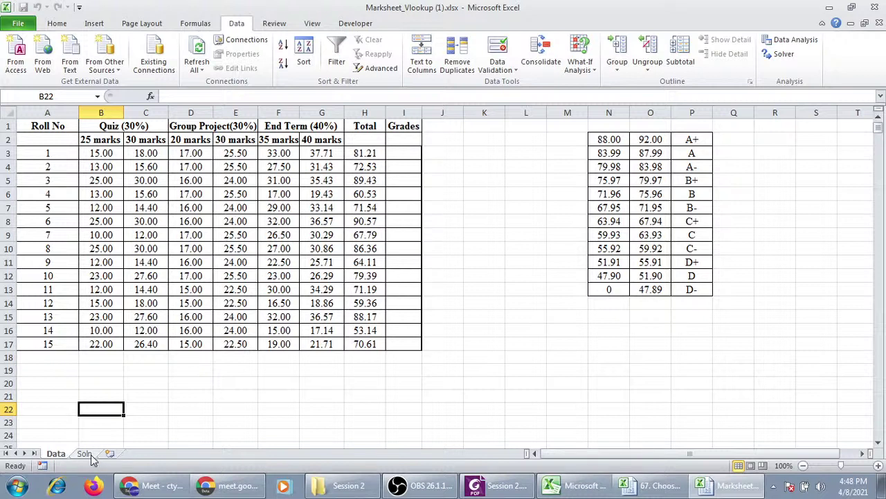
{"action": "left_click", "coordinate": [92, 457]}
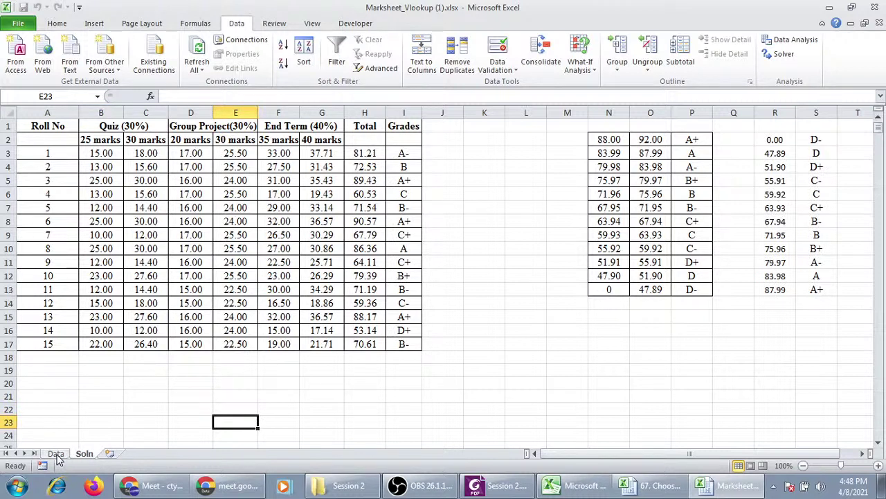
{"action": "left_click", "coordinate": [59, 456]}
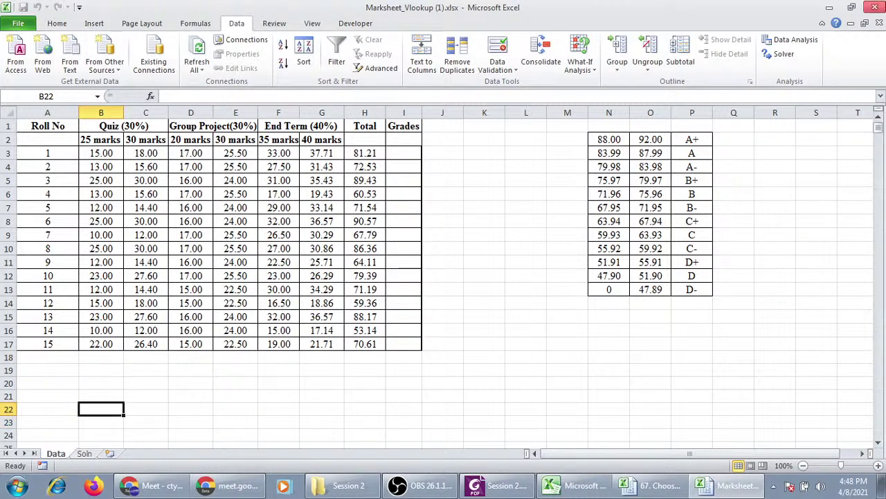
{"action": "left_click", "coordinate": [879, 24]}
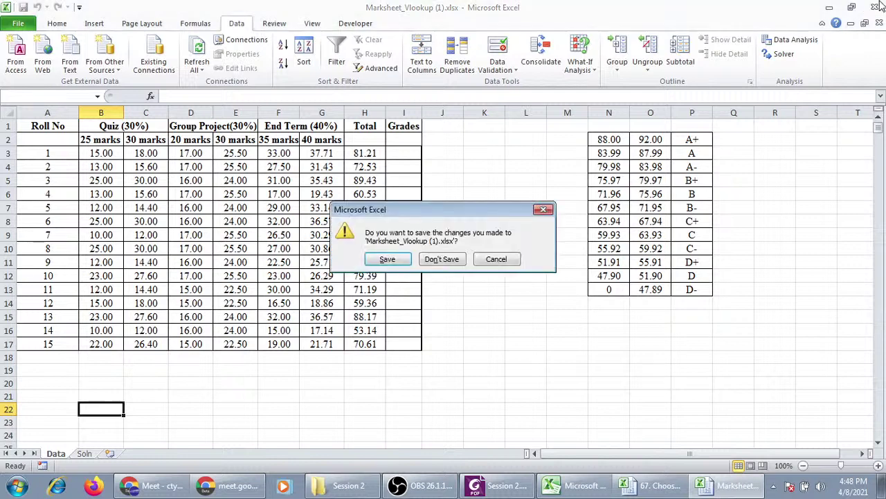
{"action": "left_click", "coordinate": [451, 260]}
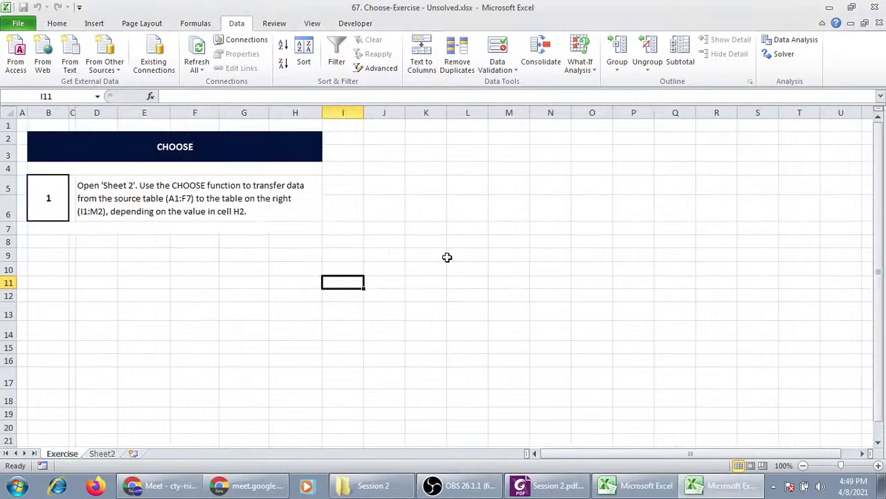
Select Exact Match LOOKUP Music Exam.xlsx in the Session 2 folder and switch to its Excel window.
{"action": "left_click", "coordinate": [372, 485]}
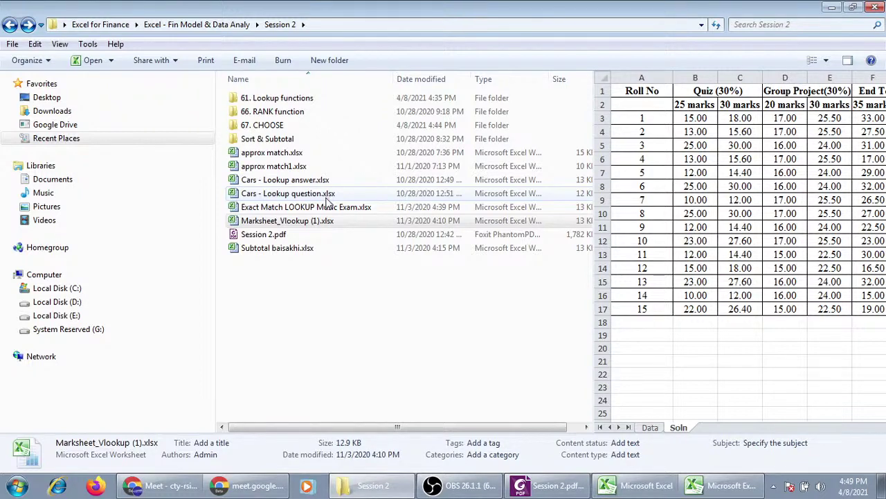
{"action": "left_click", "coordinate": [328, 207]}
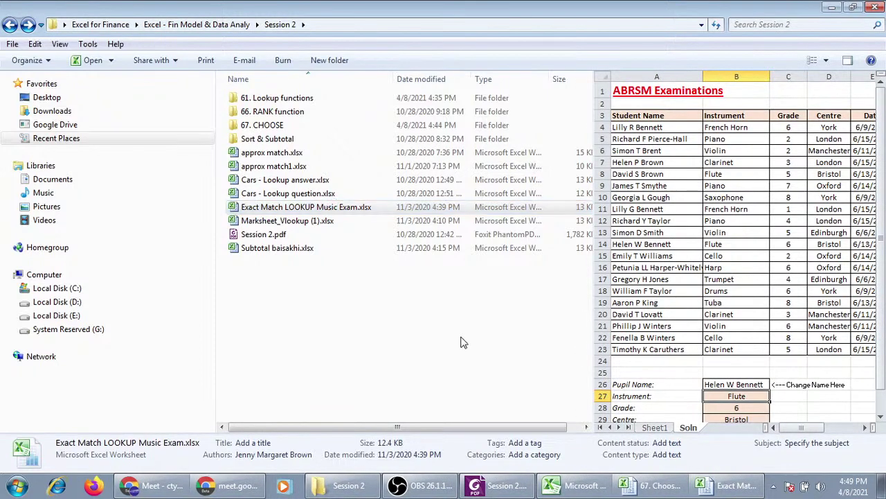
{"action": "left_click", "coordinate": [708, 488]}
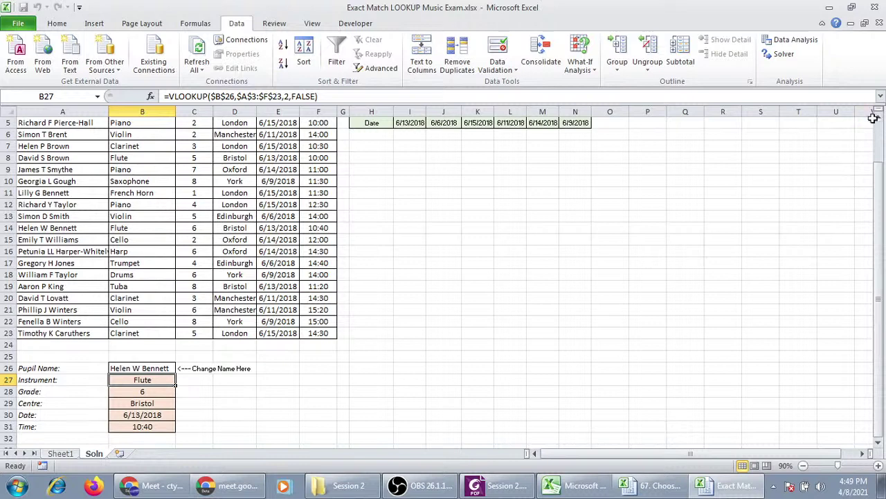
{"action": "scroll", "coordinate": [877, 118], "scroll_direction": "up", "scroll_amount": 2}
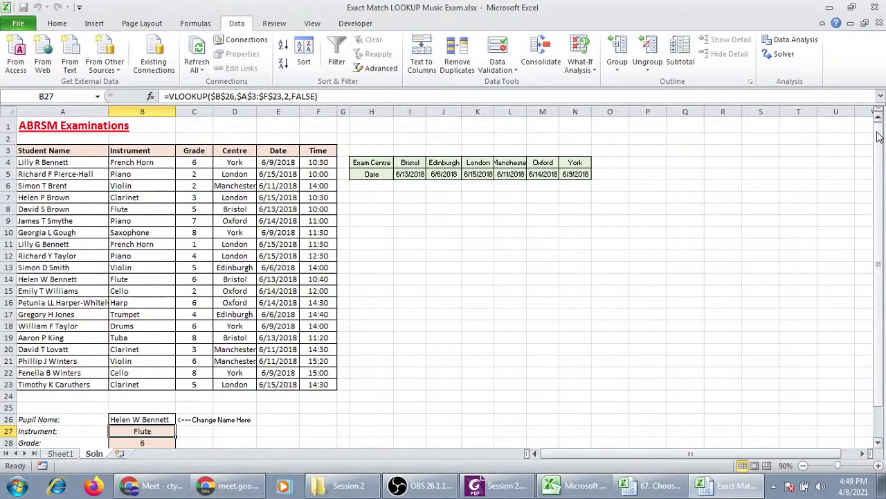
{"action": "left_click_drag", "start_coordinate": [878, 137], "coordinate": [877, 159]}
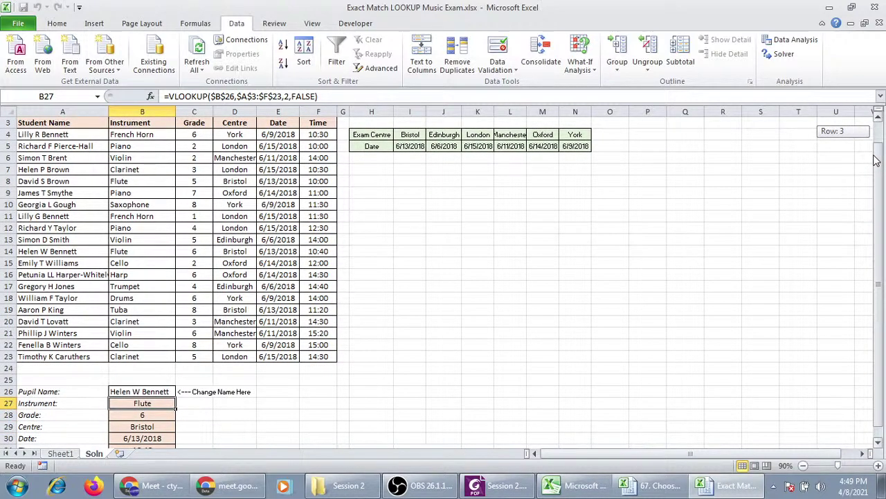
{"action": "left_click_drag", "start_coordinate": [876, 159], "coordinate": [876, 163]}
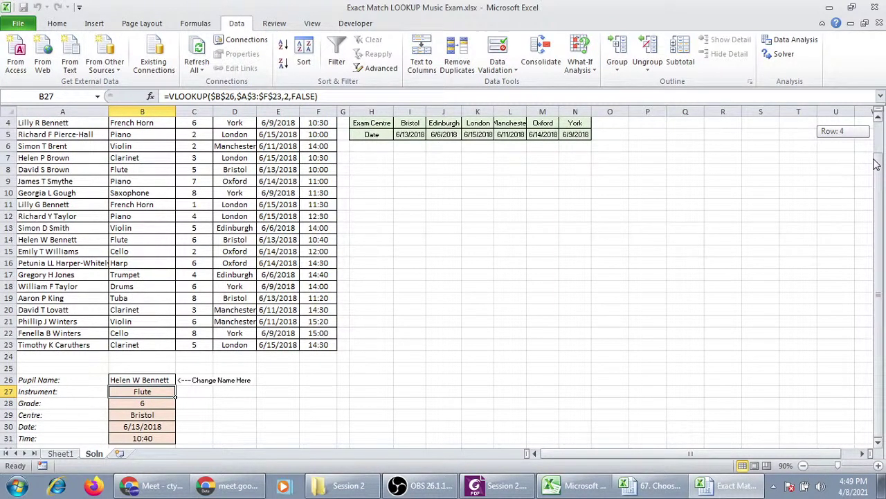
{"action": "left_click_drag", "start_coordinate": [876, 163], "coordinate": [876, 158]}
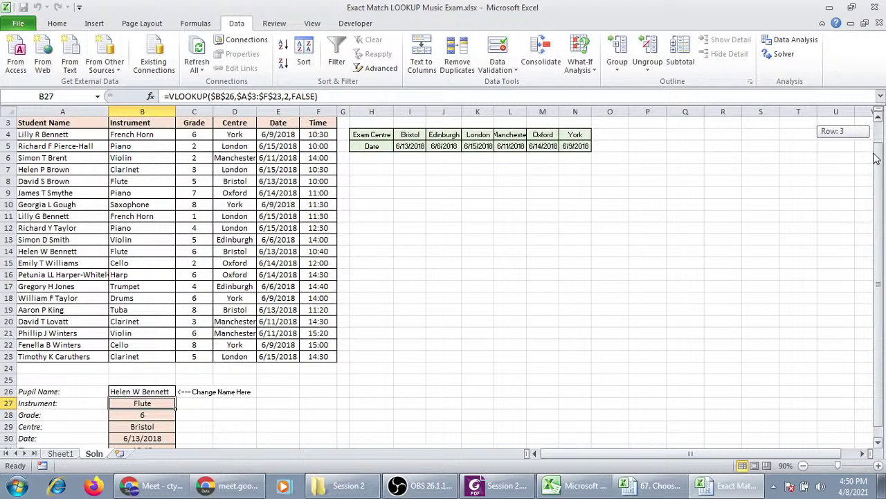
Close Exact Match LOOKUP Music Exam.xlsx, discarding its changes with Don't Save.
{"action": "left_click_drag", "start_coordinate": [876, 159], "coordinate": [874, 180]}
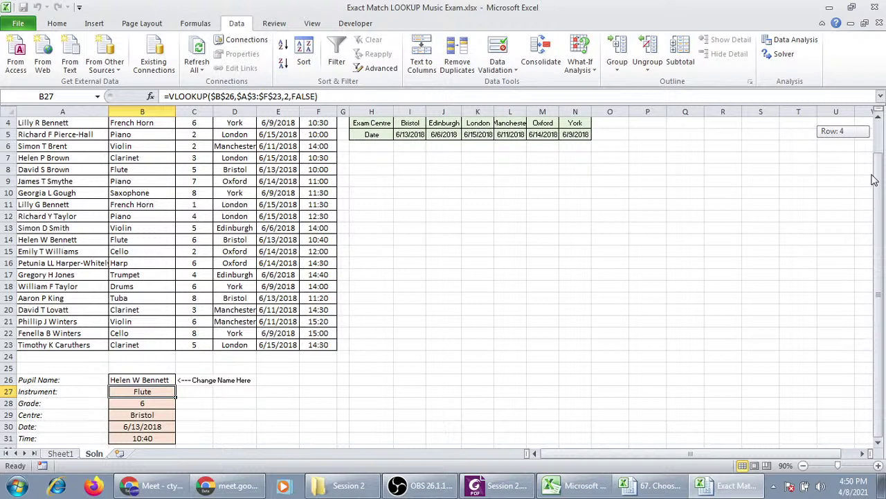
{"action": "left_click_drag", "start_coordinate": [874, 179], "coordinate": [870, 185]}
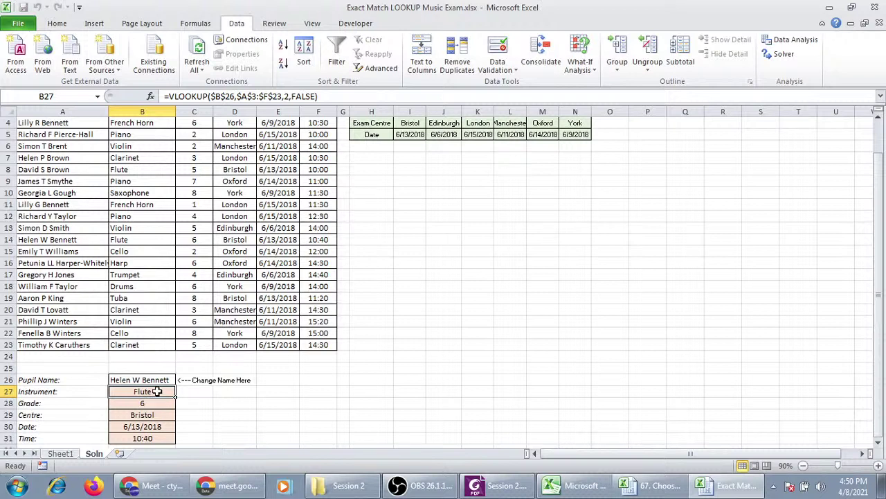
{"action": "left_click", "coordinate": [876, 11]}
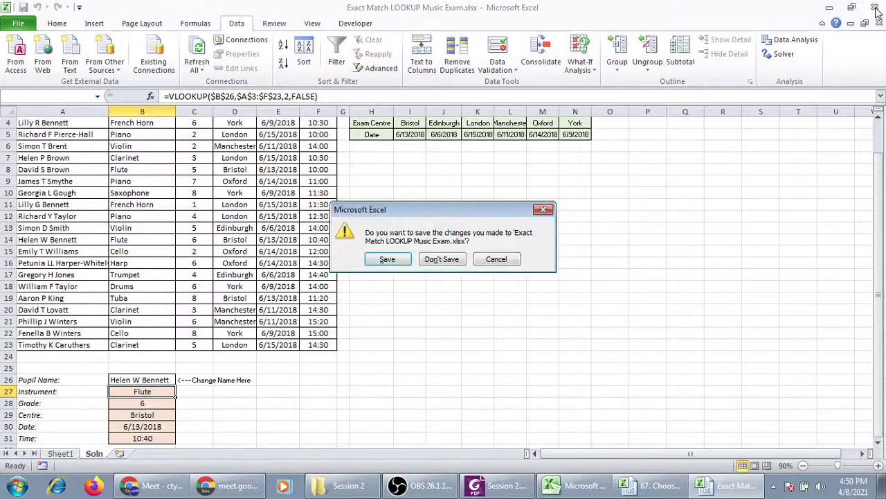
{"action": "left_click", "coordinate": [440, 265]}
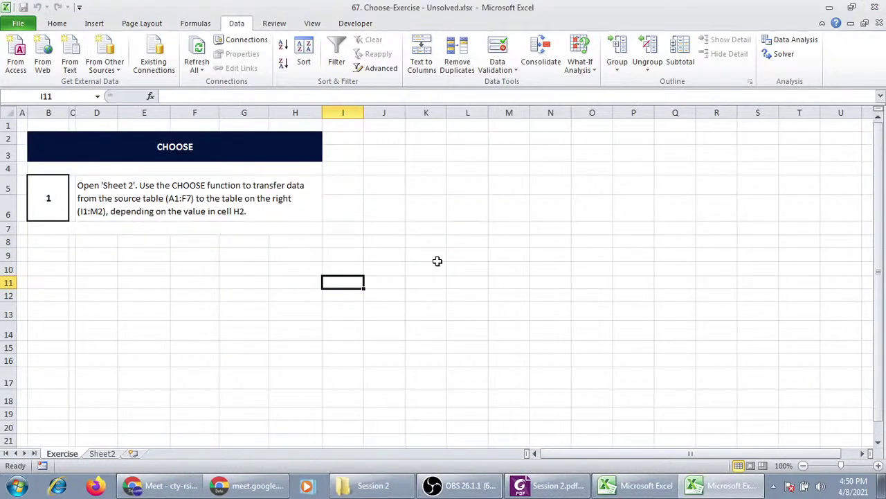
Switch to Sheet2 of the Choose exercise workbook and select the index cell H2.
{"action": "left_click", "coordinate": [115, 455]}
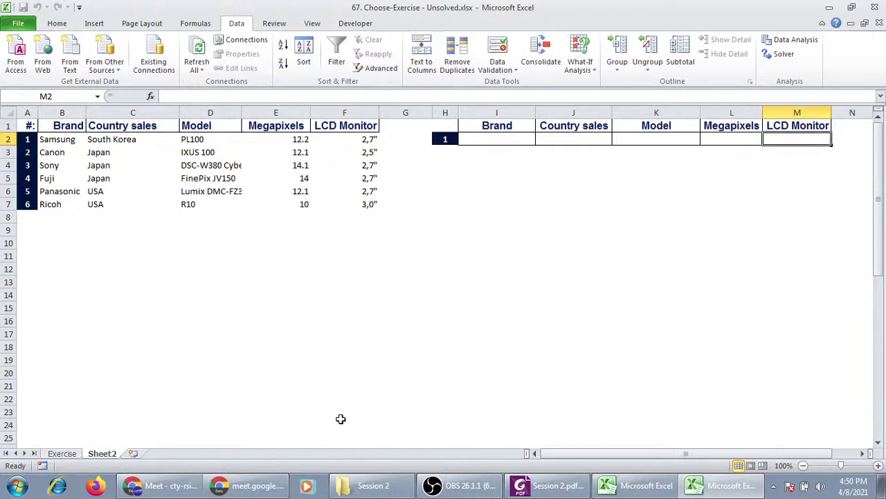
{"action": "left_click", "coordinate": [188, 490]}
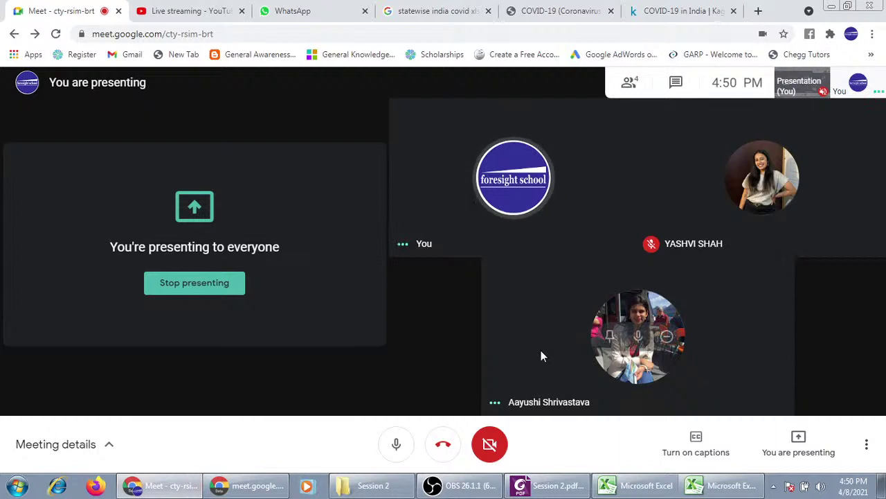
{"action": "left_click", "coordinate": [701, 488]}
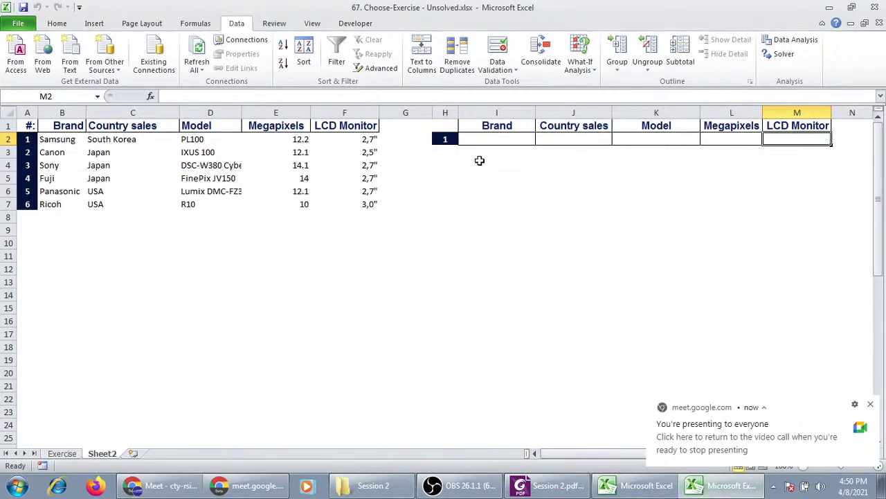
{"action": "left_click", "coordinate": [442, 139]}
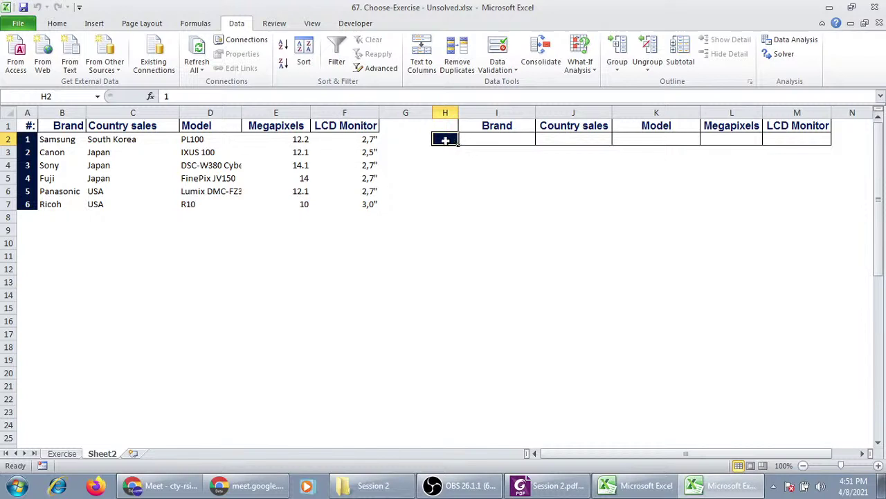
Give H2 a List data validation with source 1,2,3,4,5,6.
{"action": "left_click", "coordinate": [503, 54]}
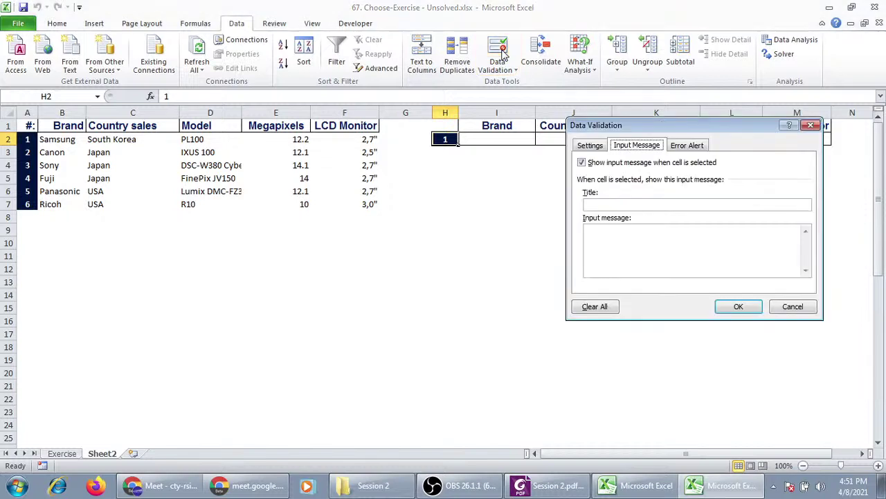
{"action": "left_click", "coordinate": [597, 146]}
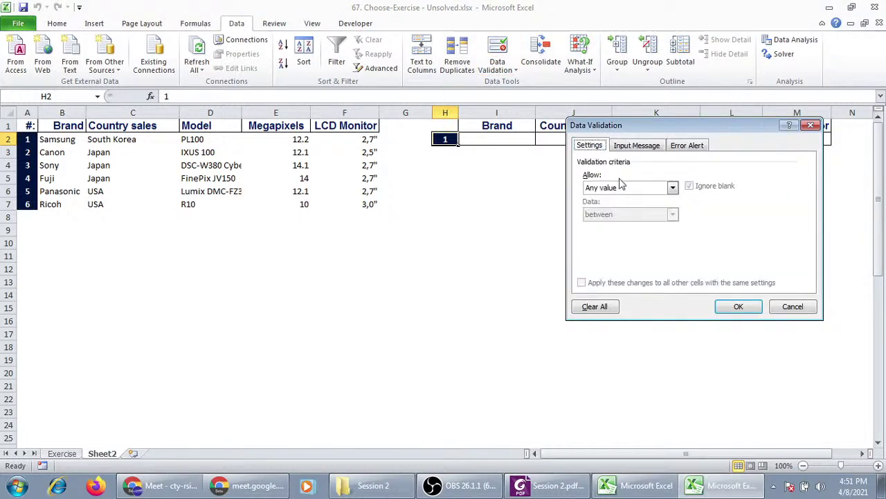
{"action": "left_click", "coordinate": [672, 188]}
{"action": "left_click", "coordinate": [652, 227]}
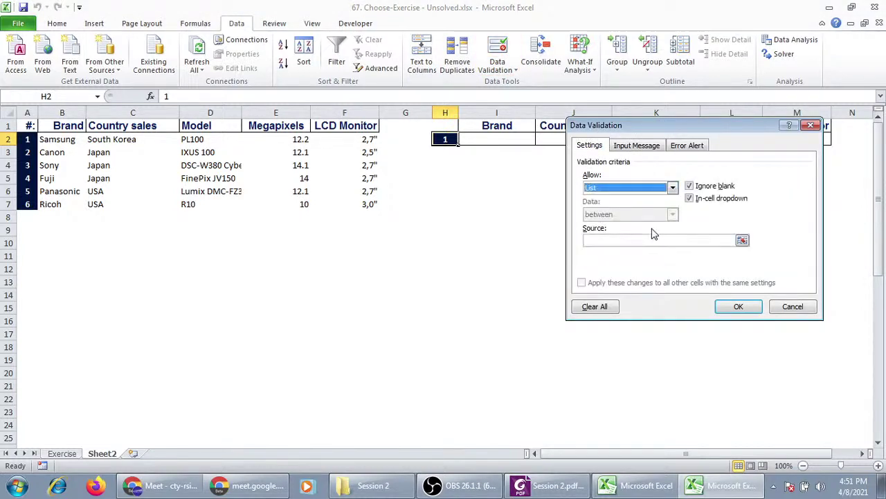
{"action": "left_click", "coordinate": [638, 240]}
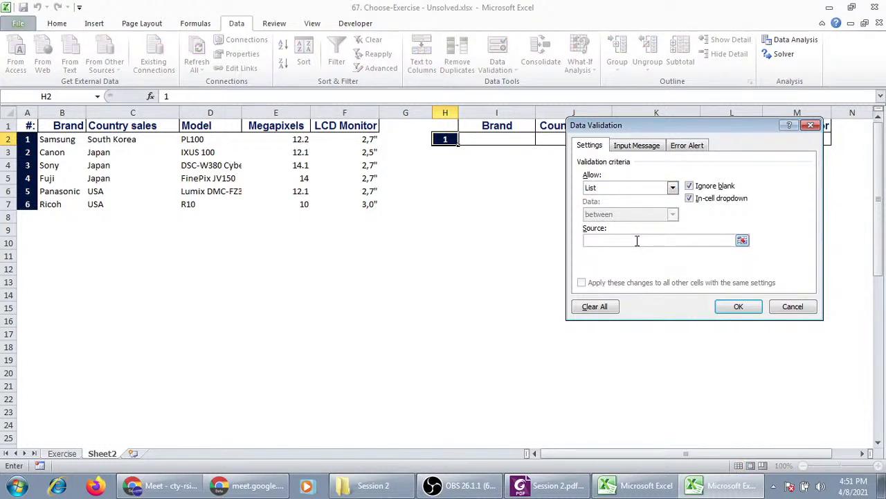
{"action": "type", "text": "1,2,3,4,"}
{"action": "type", "text": "5,6"}
{"action": "key", "text": "Return"}
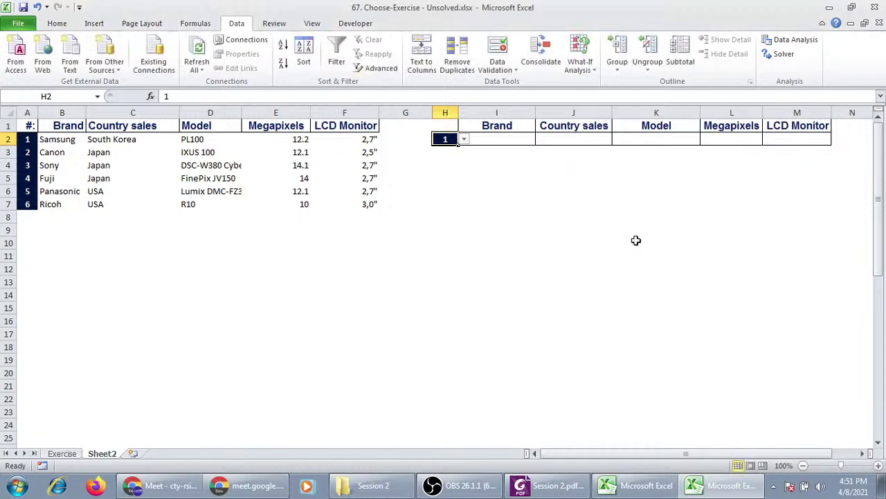
Enter =CHOOSE($H$2,B2) in I2 so the brand depends on the index in H2.
{"action": "left_click", "coordinate": [504, 139]}
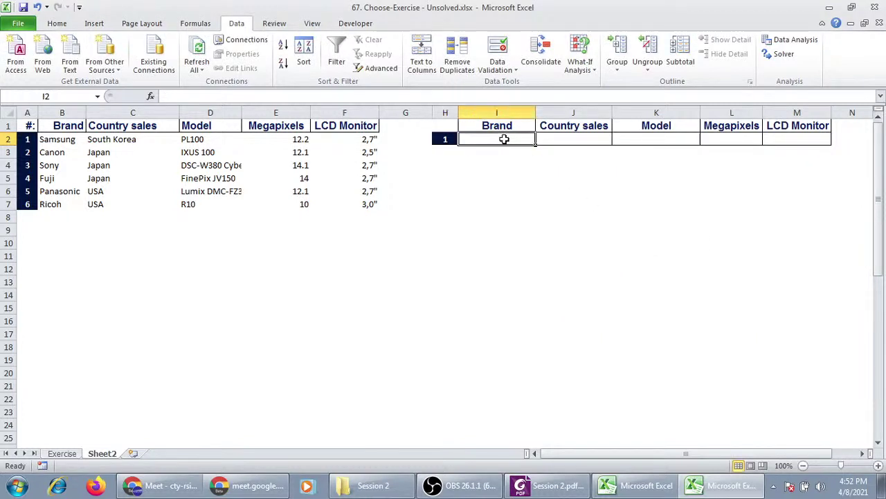
{"action": "type", "text": "="}
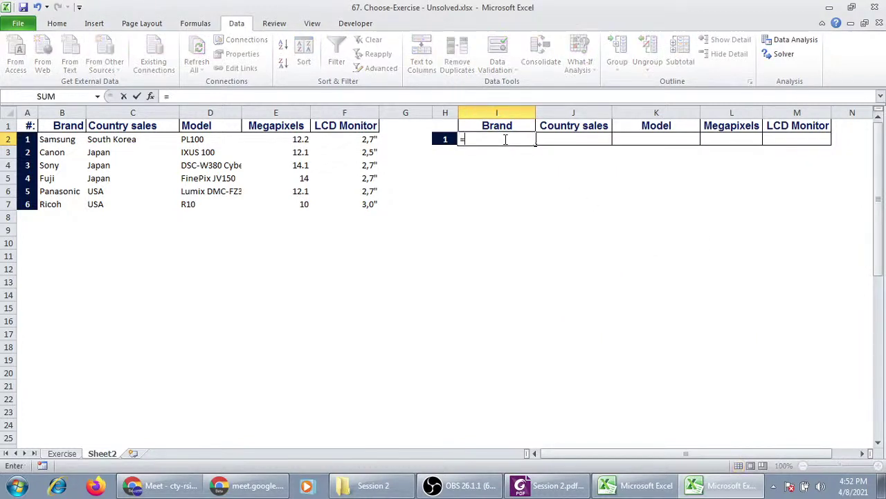
{"action": "type", "text": "choo"}
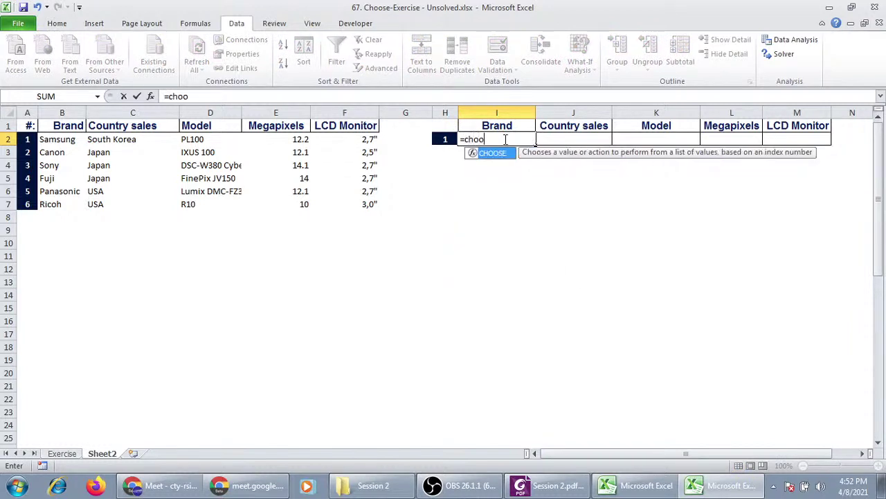
{"action": "type", "text": "se("}
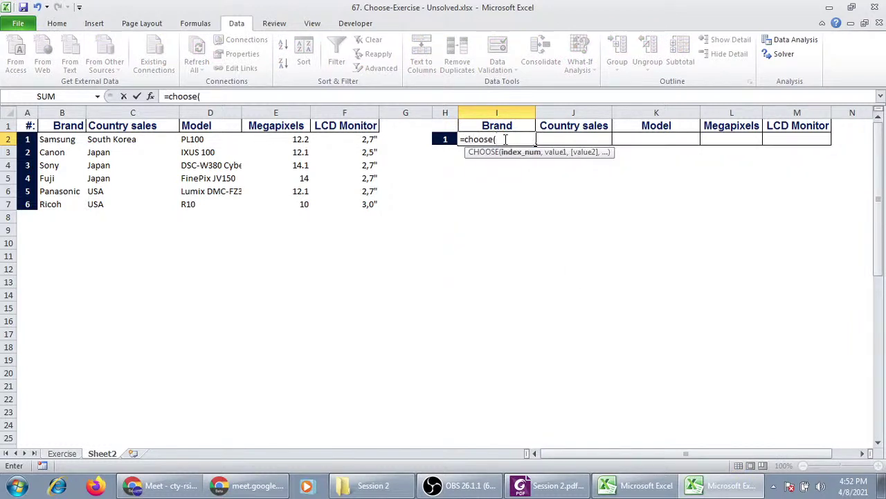
{"action": "left_click", "coordinate": [444, 139]}
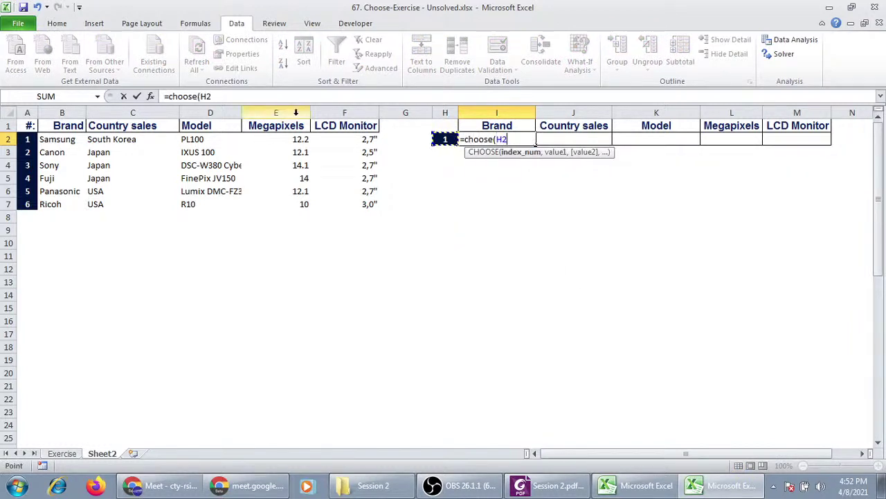
{"action": "left_click", "coordinate": [202, 96]}
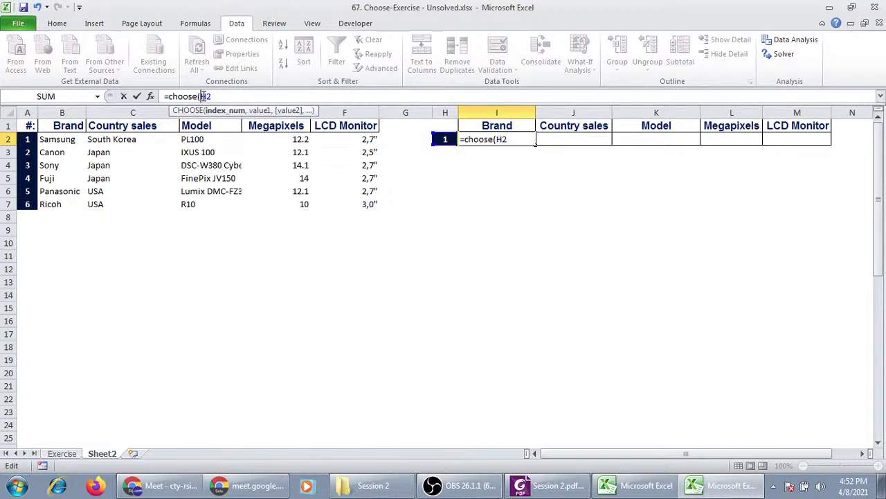
{"action": "type", "text": "$"}
{"action": "key", "text": "Right"}
{"action": "type", "text": "$2"}
{"action": "type", "text": ","}
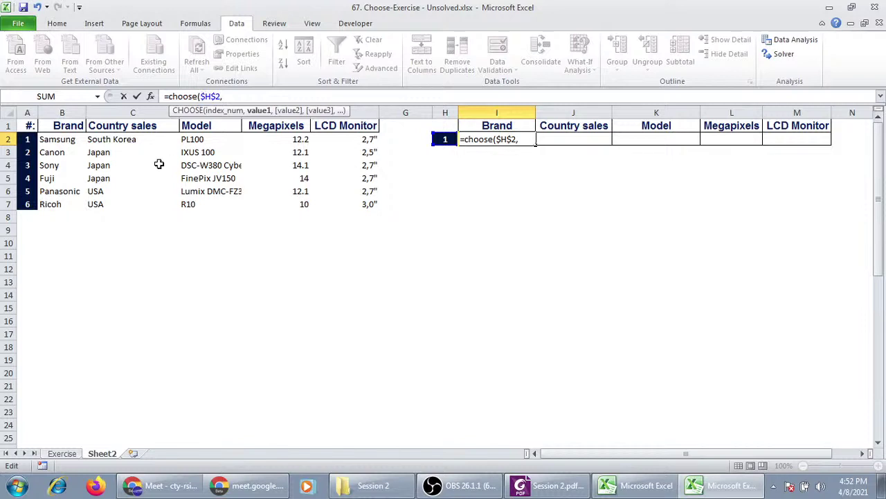
{"action": "left_click", "coordinate": [73, 142]}
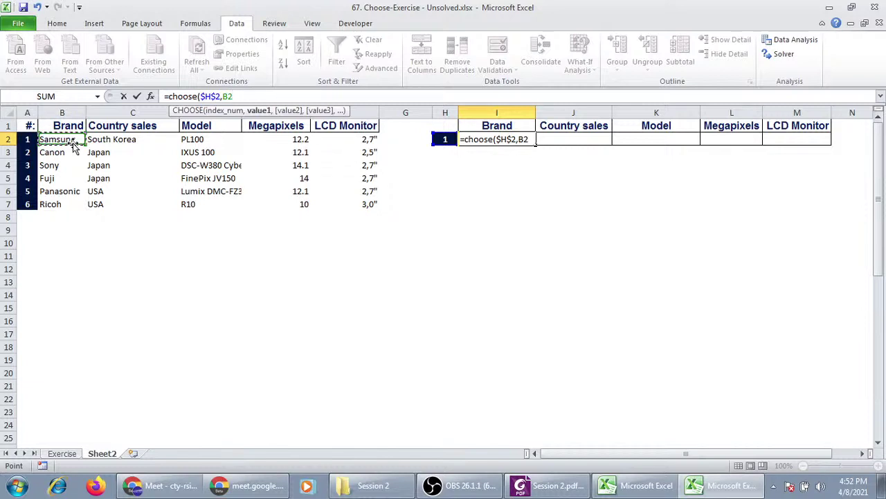
{"action": "type", "text": ")"}
{"action": "key", "text": "Return"}
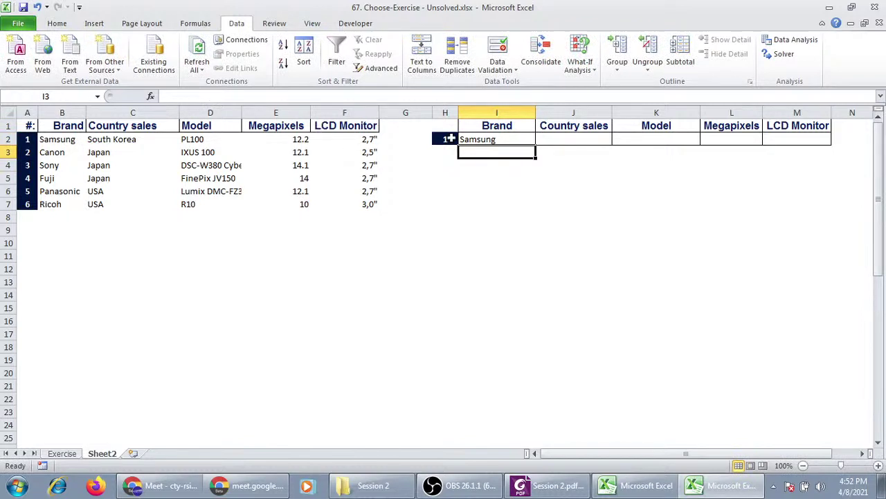
Test index 2 in H2, which gives #VALUE!, and re-enter the B2 argument of the I2 formula.
{"action": "left_click", "coordinate": [448, 139]}
{"action": "type", "text": "2"}
{"action": "key", "text": "Return"}
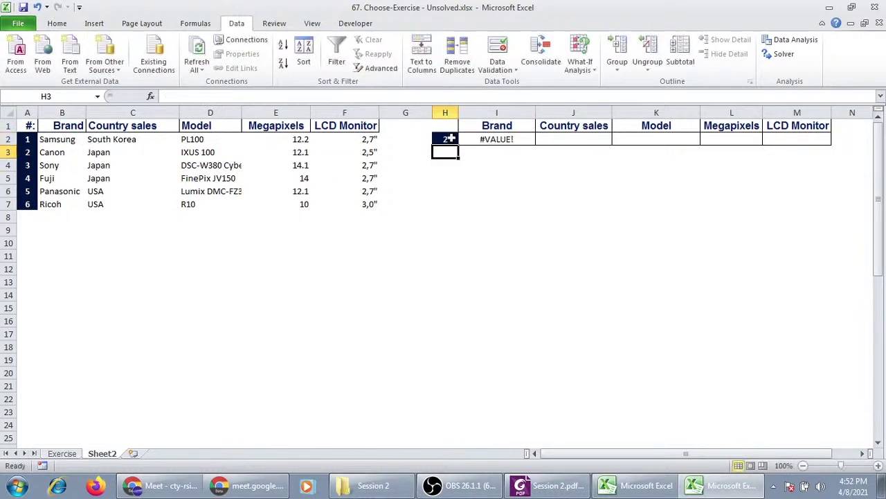
{"action": "double_click", "coordinate": [495, 139]}
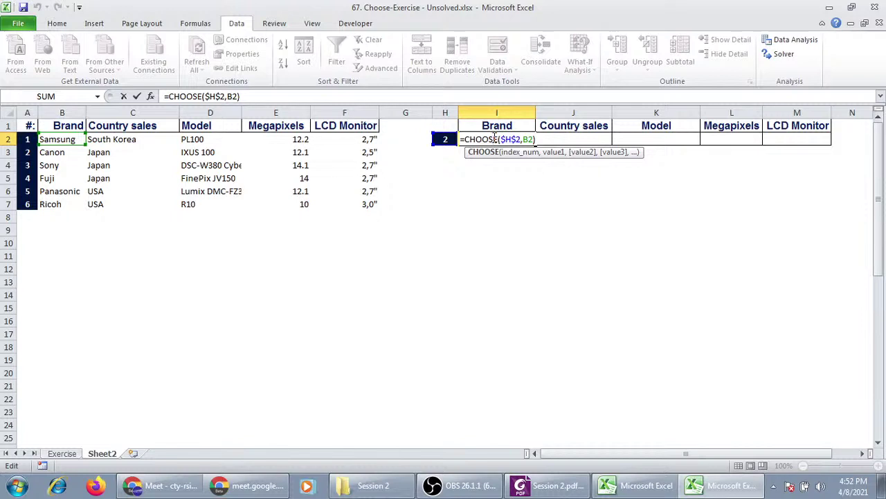
{"action": "left_click", "coordinate": [532, 139]}
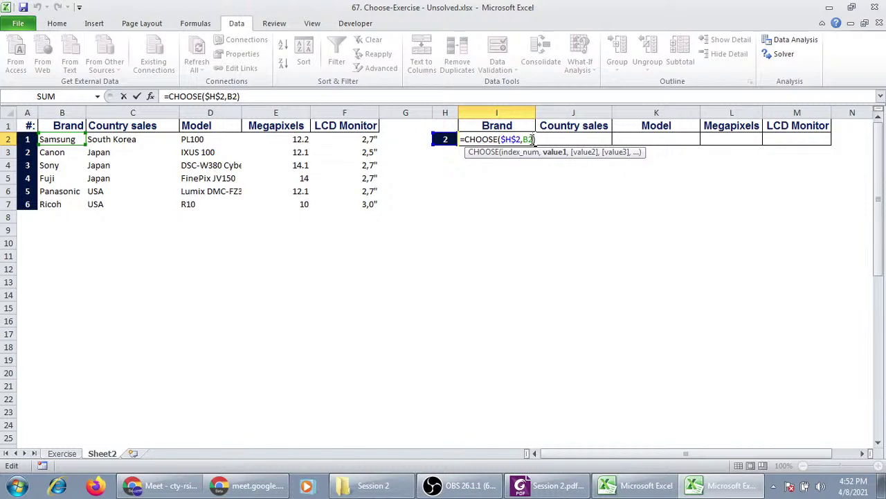
{"action": "key", "text": "BackSpace"}
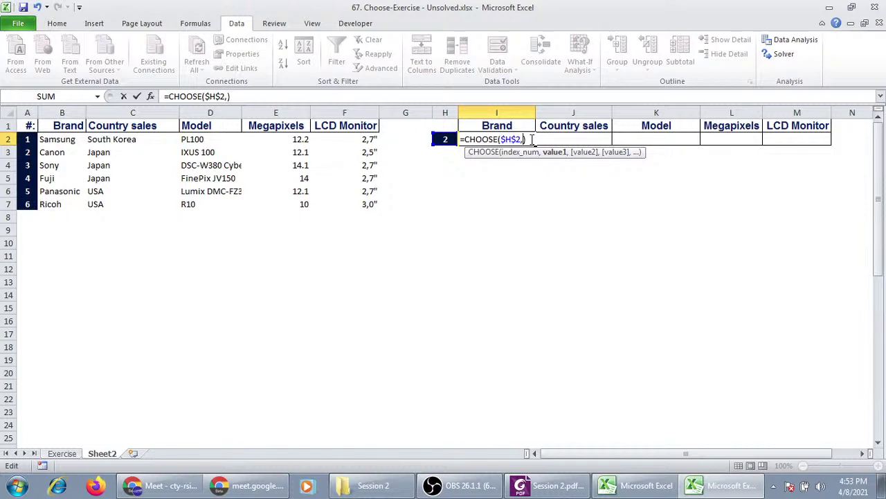
{"action": "key", "text": "BackSpace"}
{"action": "type", "text": ","}
{"action": "type", "text": "B2"}
{"action": "key", "text": "ctrl+Return"}
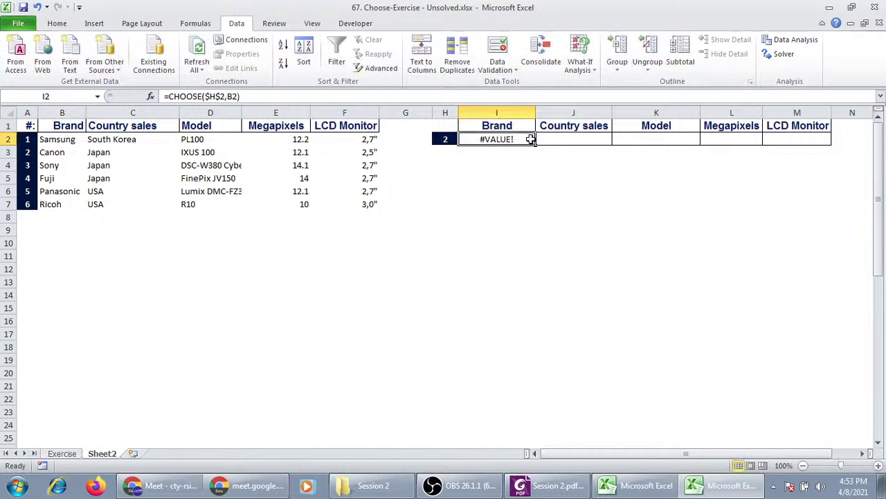
Set H2 back to 1 so I2 shows Samsung.
{"action": "left_click", "coordinate": [445, 139]}
{"action": "type", "text": "1"}
{"action": "key", "text": "ctrl+Return"}
{"action": "left_click", "coordinate": [518, 245]}
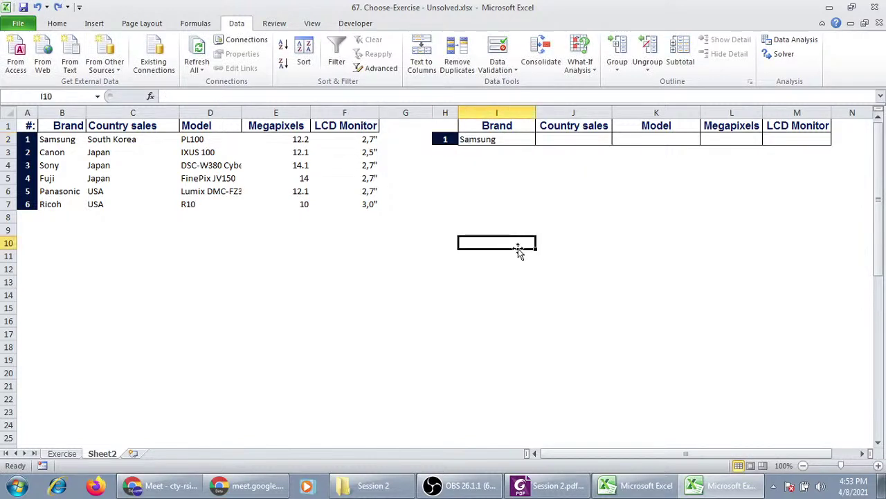
{"action": "left_click", "coordinate": [367, 487]}
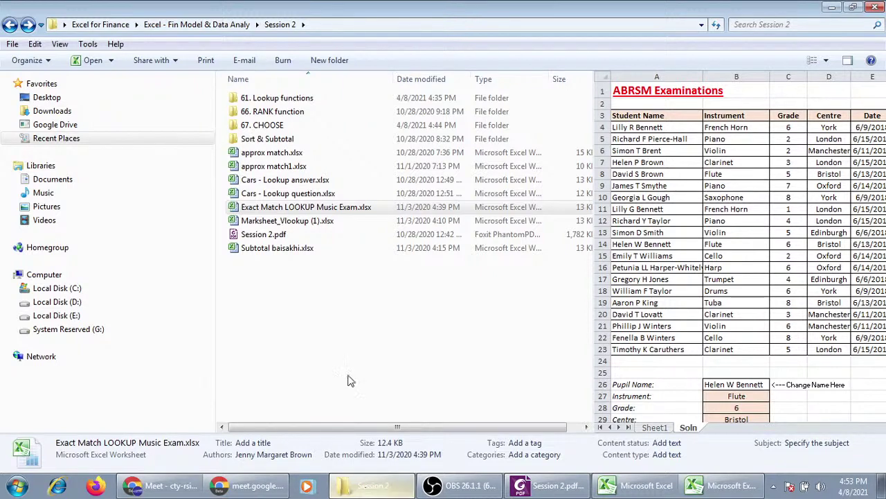
{"action": "left_click", "coordinate": [340, 276]}
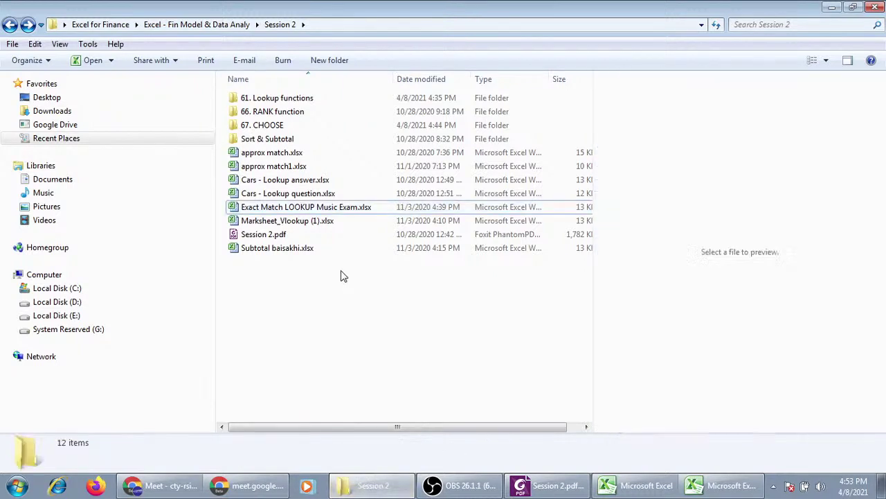
{"action": "left_click", "coordinate": [336, 211]}
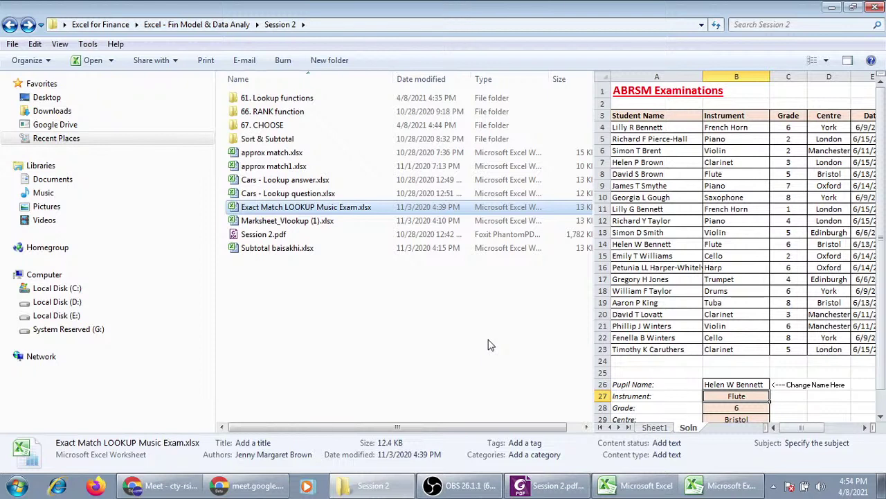
{"action": "left_click", "coordinate": [701, 488]}
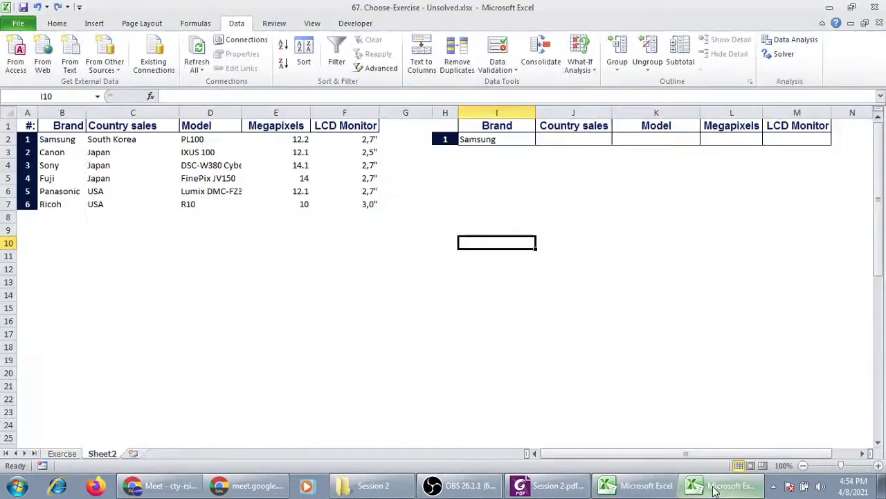
Starting at E16, enter the bands upto 40% Fail and 40% to 60% Pass.
{"action": "left_click", "coordinate": [305, 324]}
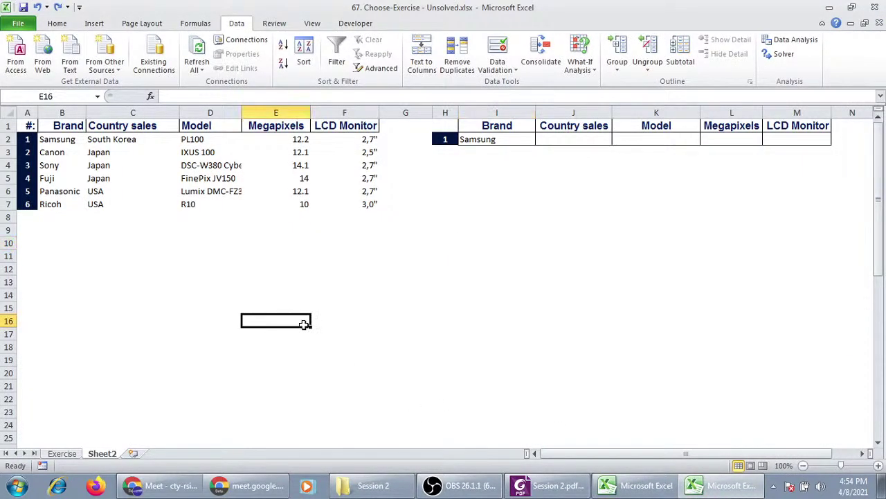
{"action": "type", "text": "upto "}
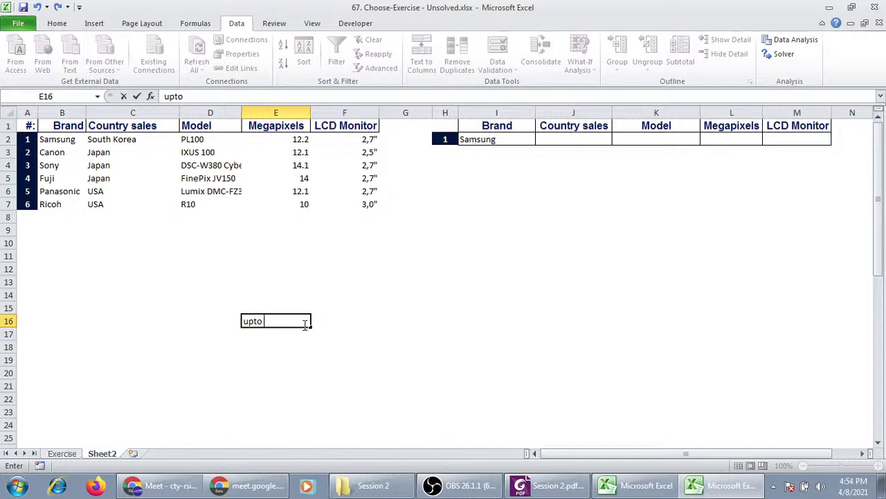
{"action": "type", "text": "40%"}
{"action": "key", "text": "Tab"}
{"action": "type", "text": "Fail"}
{"action": "key", "text": "Return"}
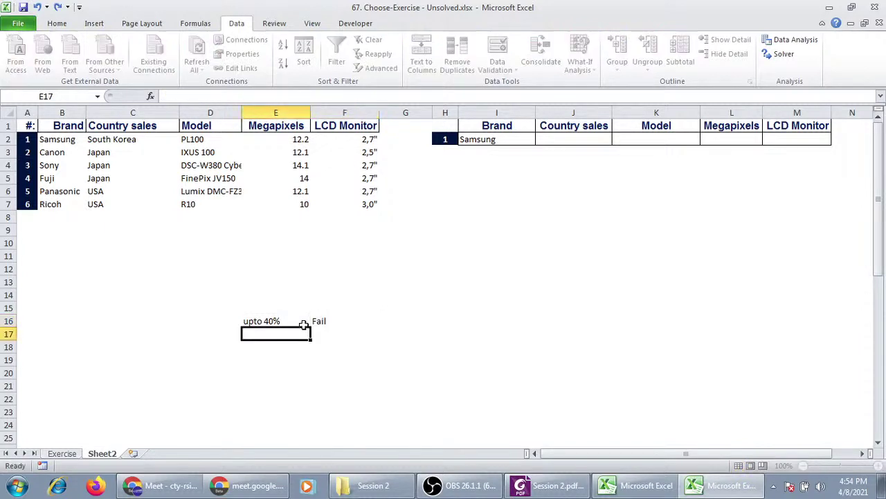
{"action": "type", "text": "40%"}
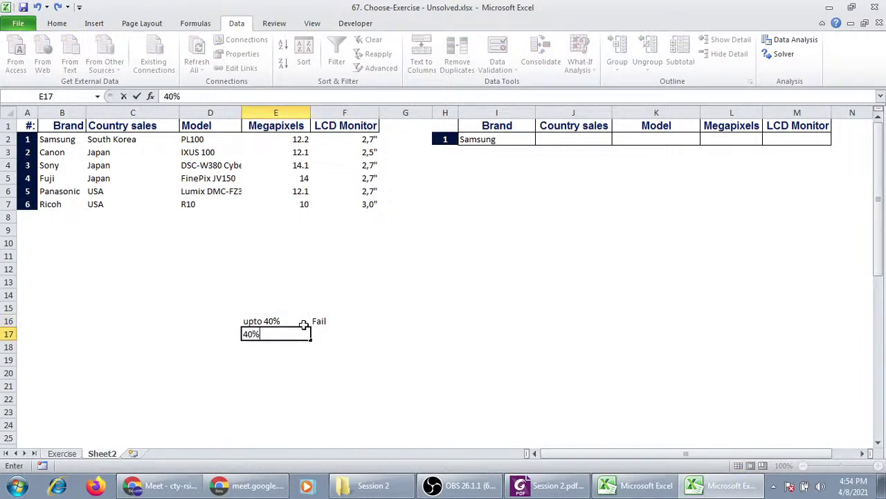
{"action": "type", "text": " to "}
{"action": "type", "text": "60%"}
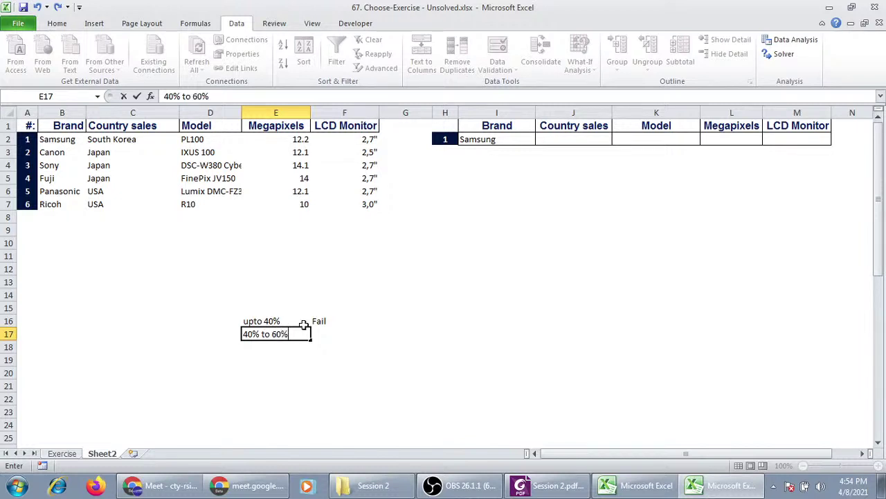
{"action": "key", "text": "Tab"}
{"action": "type", "text": "Pass"}
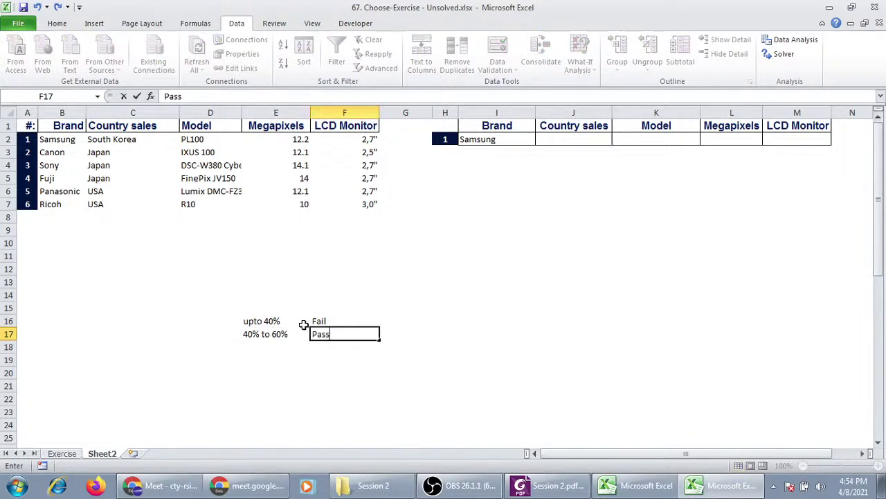
{"action": "key", "text": "Return"}
Add the bands 60% to 70% First Class and 70% onwards Distinction.
{"action": "type", "text": "60"}
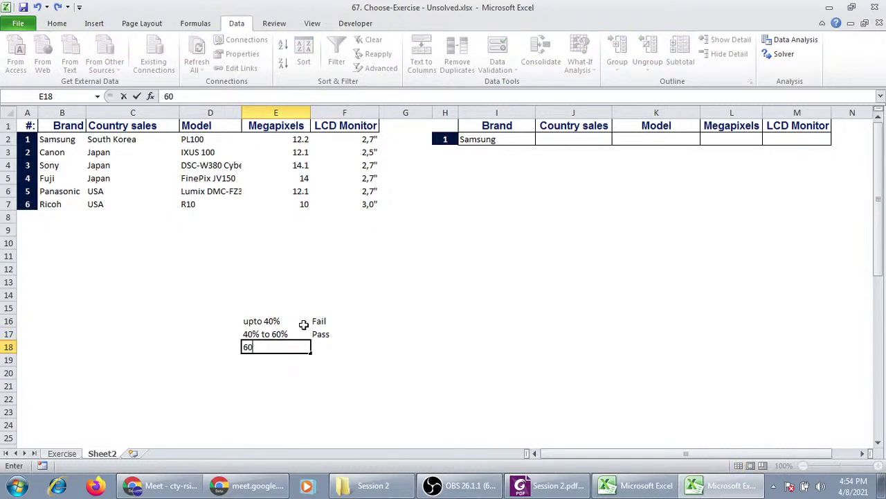
{"action": "type", "text": "% to "}
{"action": "type", "text": "70"}
{"action": "type", "text": "%"}
{"action": "key", "text": "Tab"}
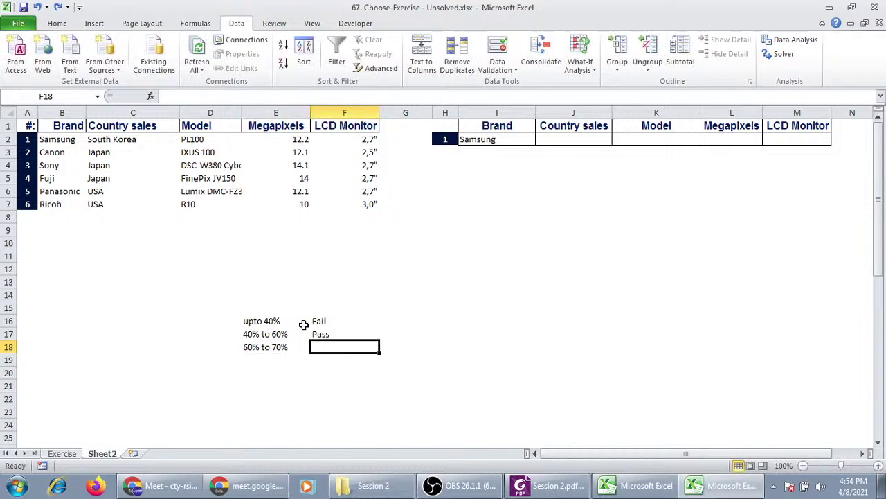
{"action": "type", "text": "First Classs"}
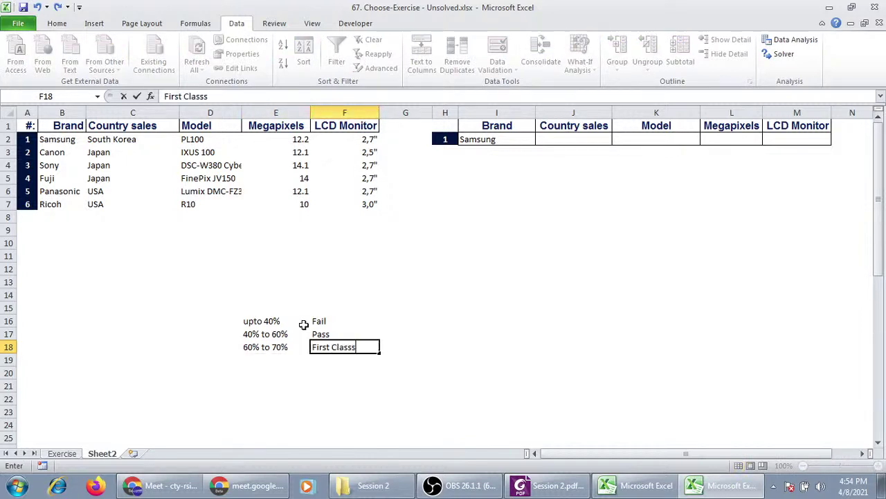
{"action": "key", "text": "BackSpace"}
{"action": "key", "text": "Return"}
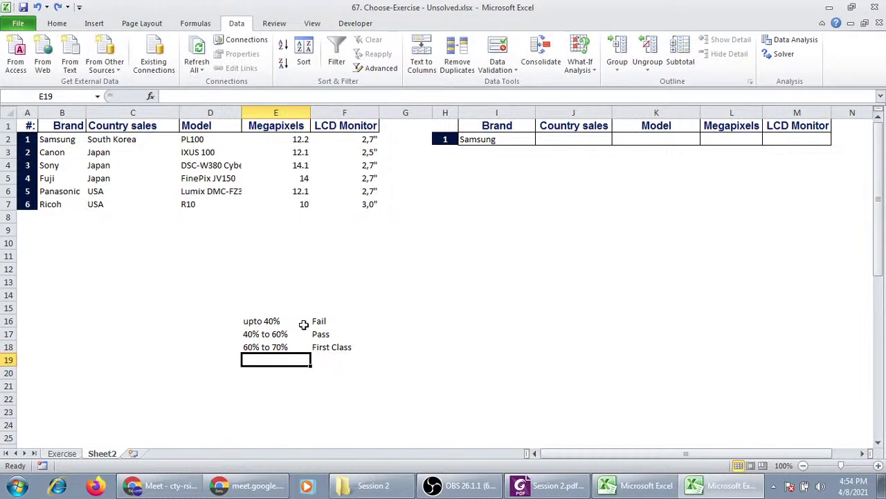
{"action": "type", "text": "70% "}
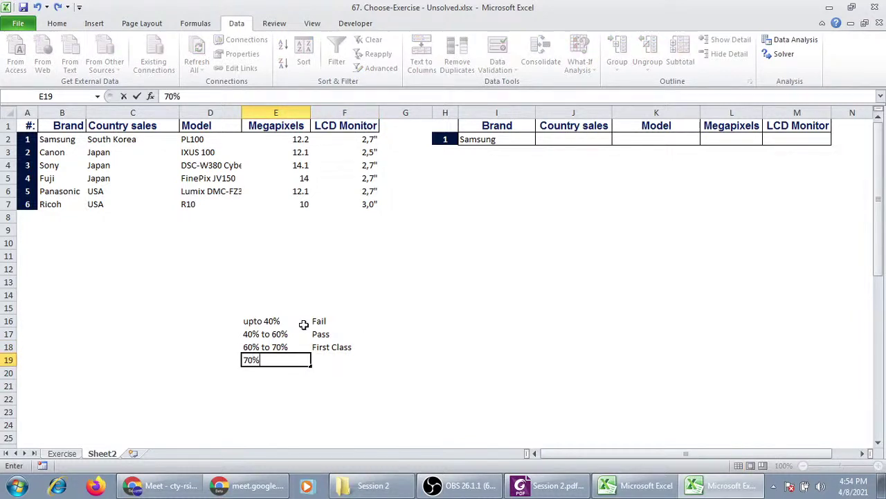
{"action": "type", "text": "to"}
{"action": "key", "text": "BackSpace"}
{"action": "key", "text": "BackSpace"}
{"action": "key", "text": "BackSpace"}
{"action": "type", "text": "on"}
{"action": "key", "text": "BackSpace"}
{"action": "type", "text": "nwards"}
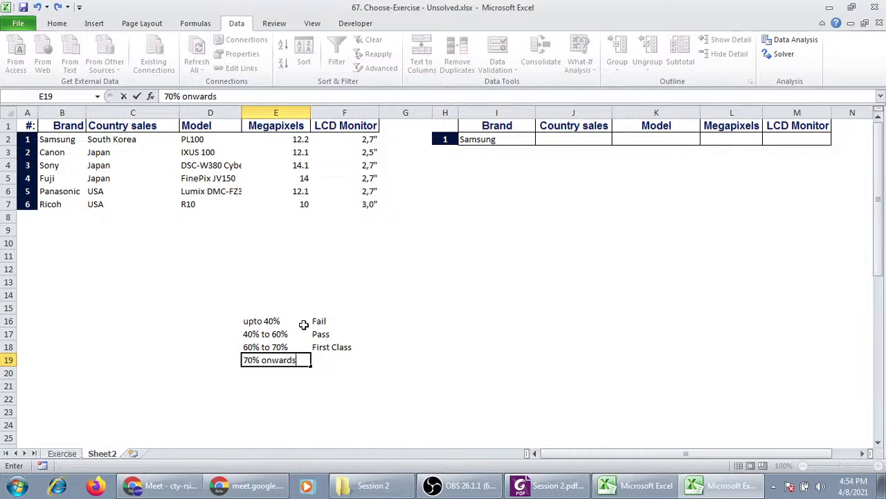
{"action": "key", "text": "Tab"}
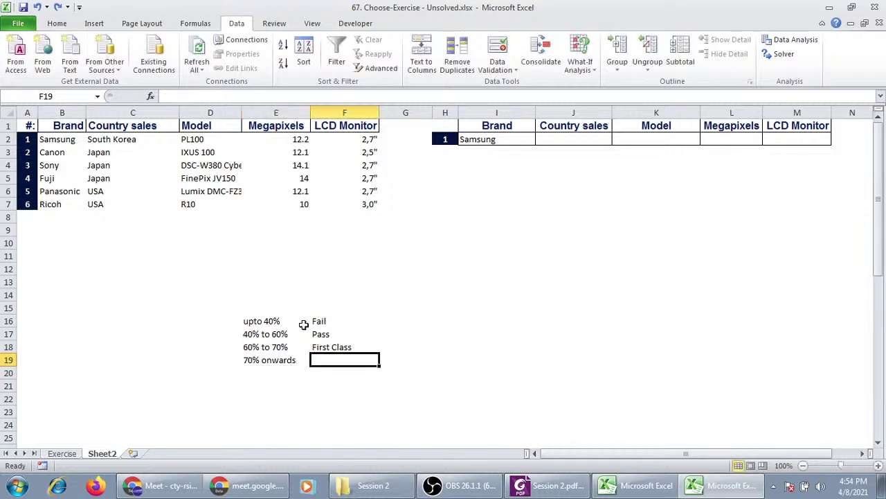
{"action": "type", "text": "Distinc"}
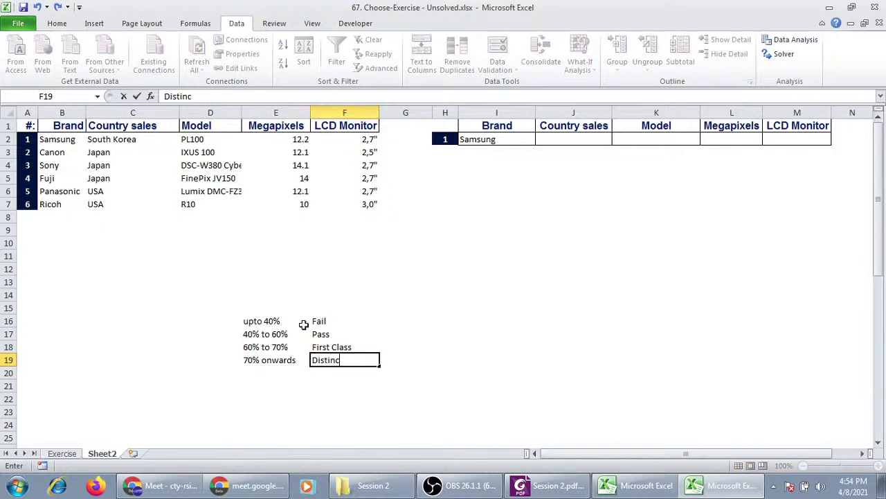
{"action": "type", "text": "iion"}
{"action": "key", "text": "Return"}
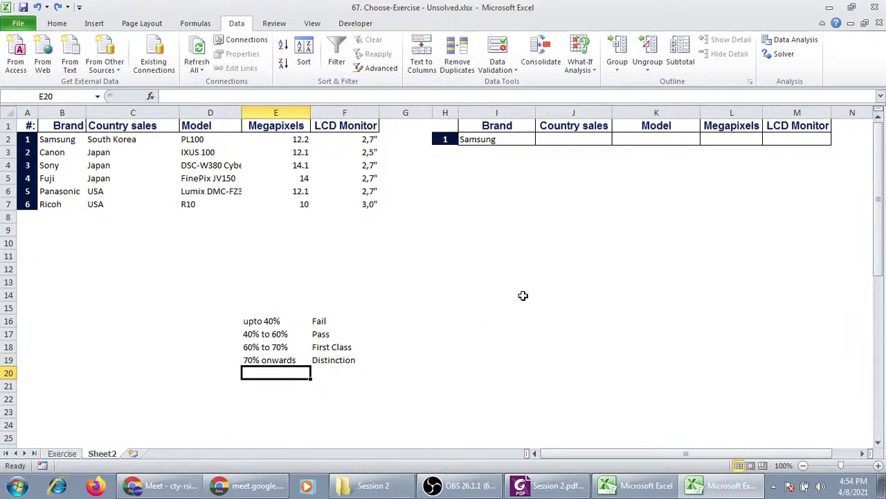
List the student letters A, B, C, E, F, G down I15:I20, replacing the mistyped D.
{"action": "left_click", "coordinate": [477, 312]}
{"action": "type", "text": "A"}
{"action": "key", "text": "Return"}
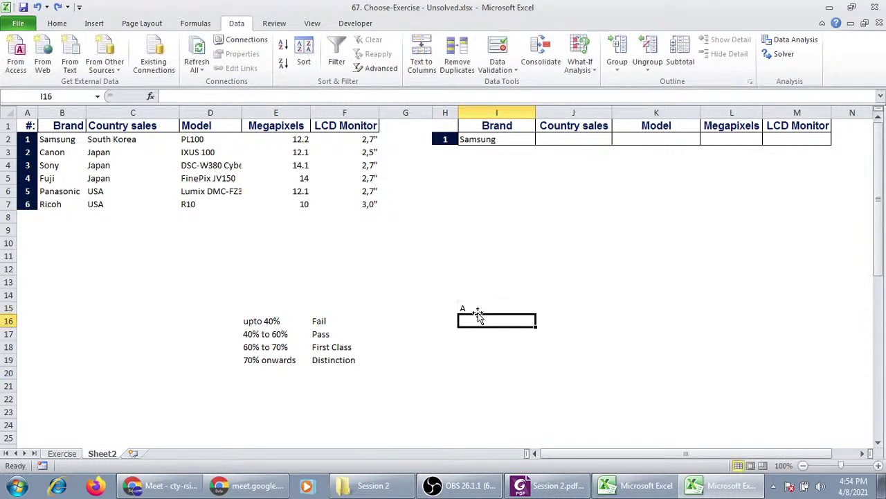
{"action": "type", "text": "B"}
{"action": "key", "text": "Return"}
{"action": "type", "text": "C"}
{"action": "key", "text": "Return"}
{"action": "type", "text": "D"}
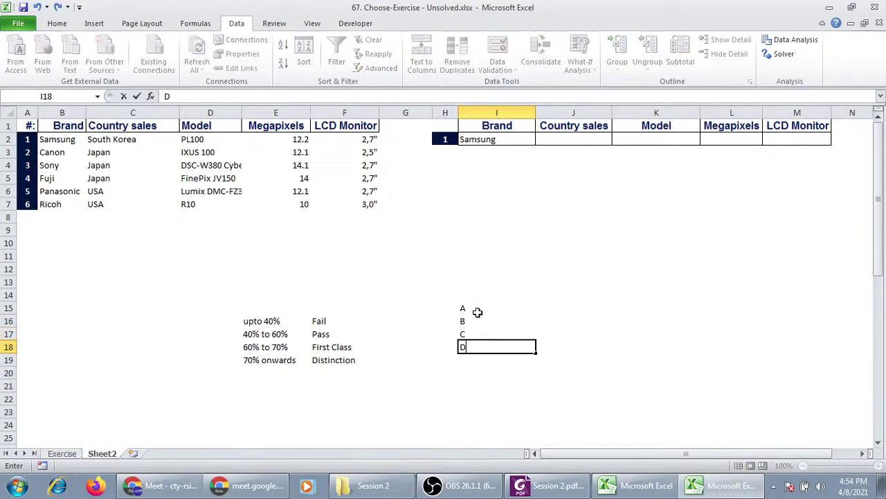
{"action": "key", "text": "Return"}
{"action": "type", "text": "E"}
{"action": "key", "text": "Up"}
{"action": "type", "text": "F"}
{"action": "key", "text": "Return"}
{"action": "key", "text": "Up"}
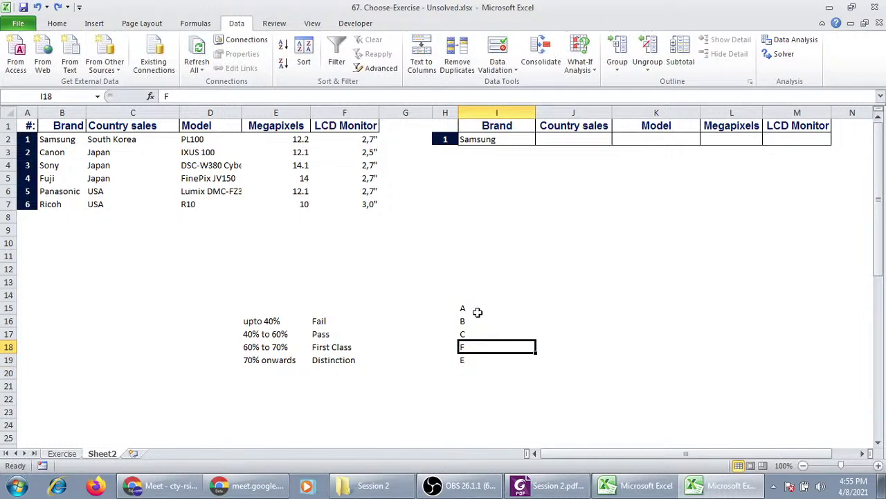
{"action": "type", "text": "E"}
{"action": "key", "text": "Return"}
{"action": "type", "text": "F"}
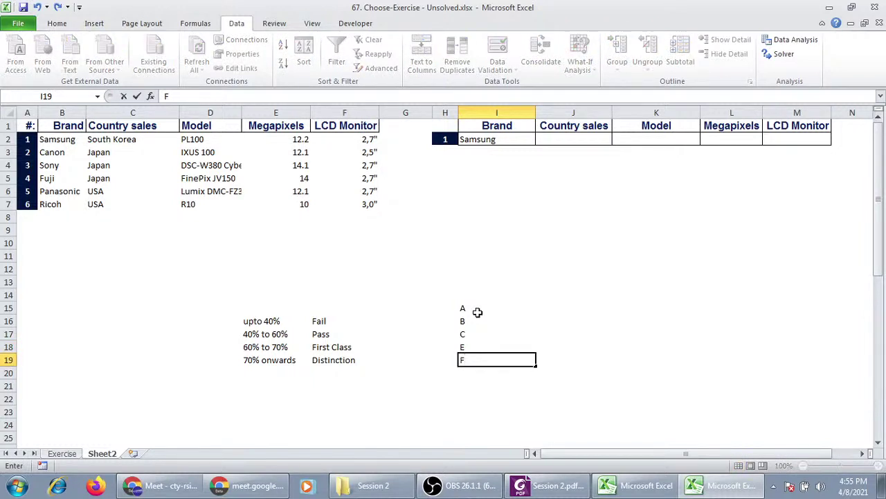
{"action": "key", "text": "Return"}
{"action": "type", "text": "G"}
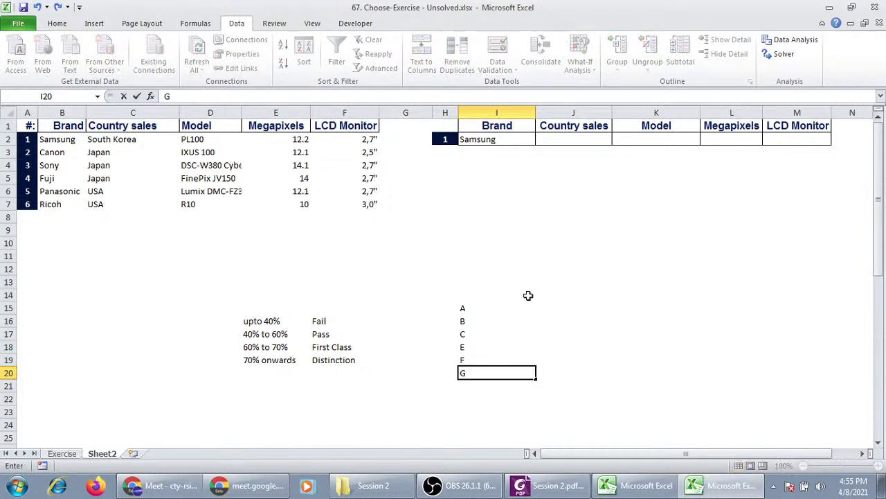
Enter the percentages 50%, 20%, 32%, 87%, 90% and 62% in J15:J20.
{"action": "left_click", "coordinate": [531, 309]}
{"action": "left_click", "coordinate": [548, 309]}
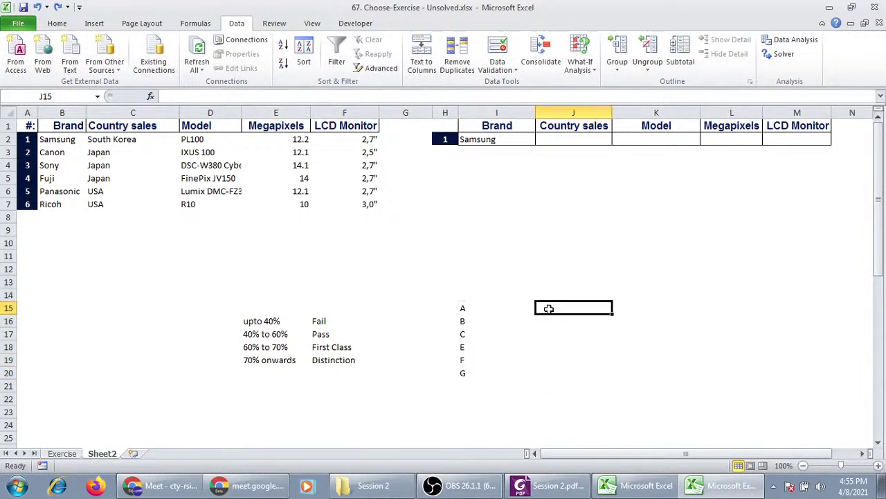
{"action": "type", "text": "50"}
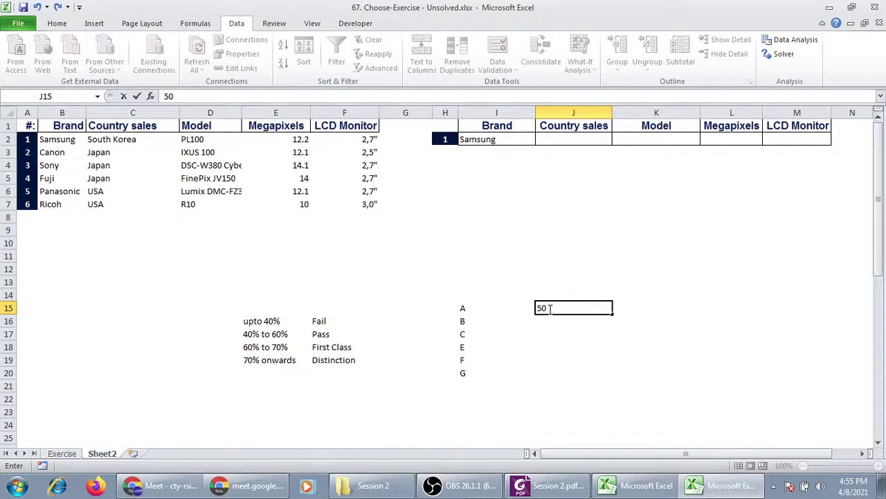
{"action": "type", "text": "%"}
{"action": "key", "text": "Return"}
{"action": "type", "text": "2"}
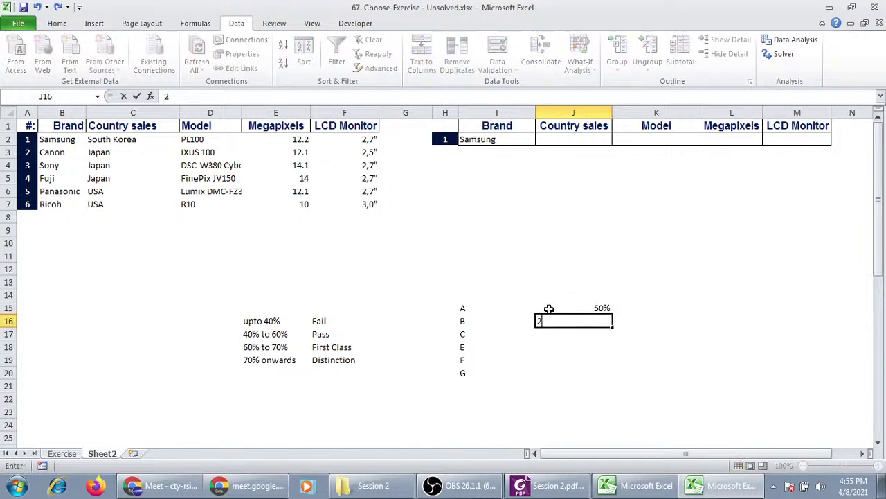
{"action": "type", "text": "0%"}
{"action": "key", "text": "Return"}
{"action": "type", "text": "32"}
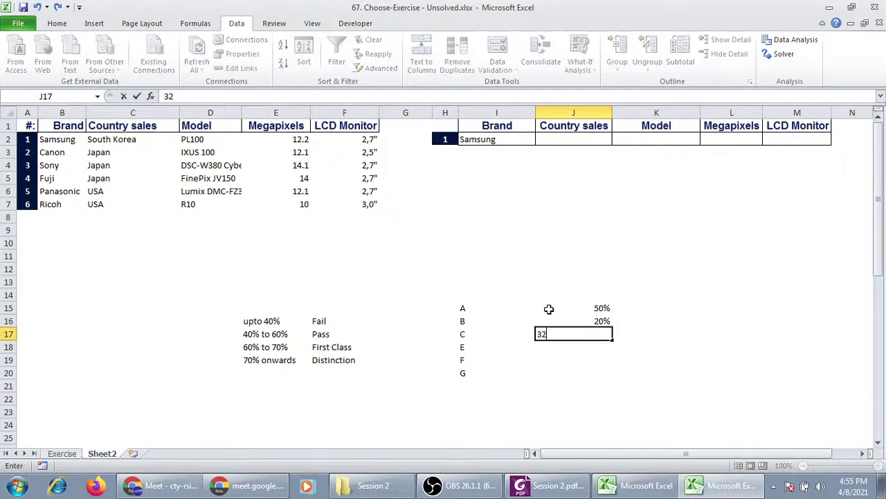
{"action": "type", "text": "%"}
{"action": "key", "text": "Return"}
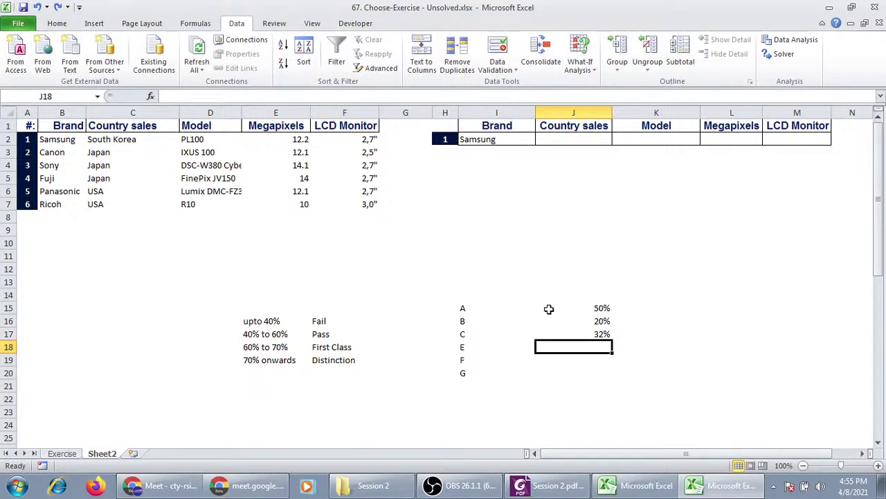
{"action": "type", "text": "87%"}
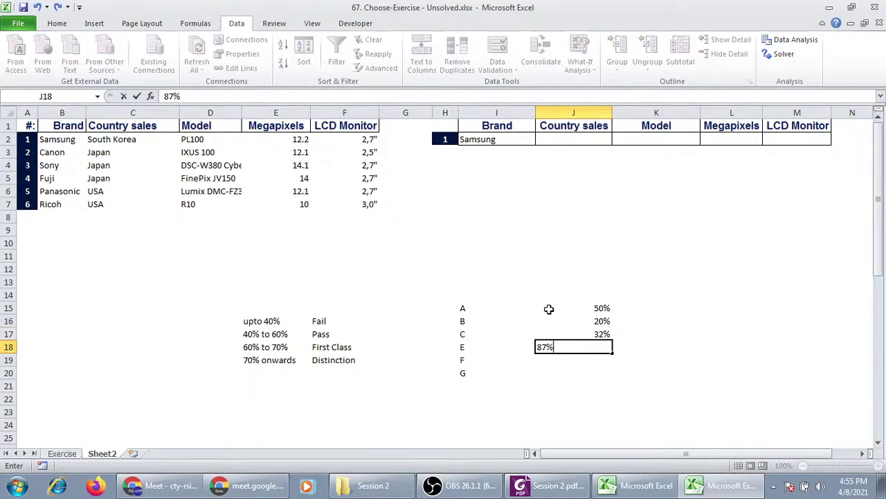
{"action": "key", "text": "Return"}
{"action": "type", "text": "90"}
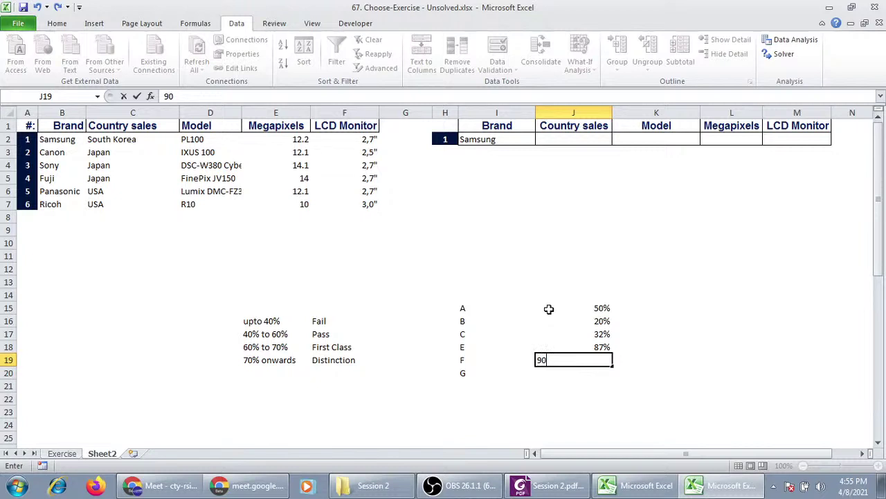
{"action": "type", "text": "%"}
{"action": "key", "text": "Return"}
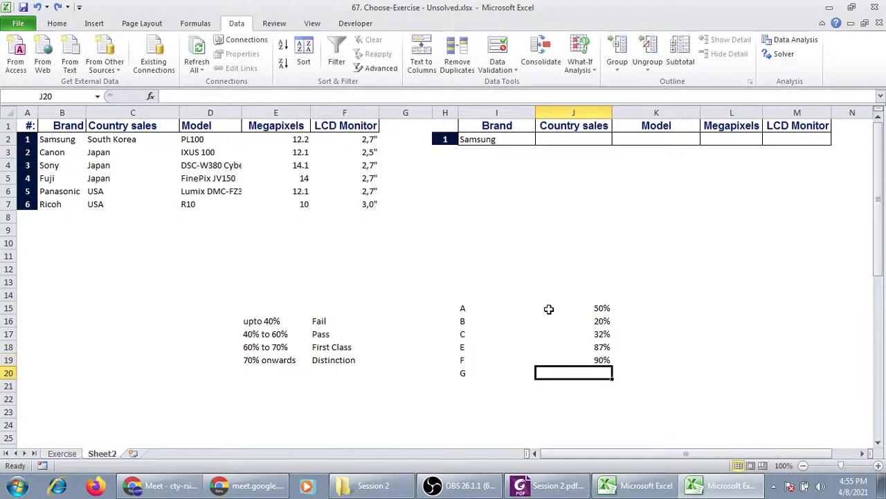
{"action": "type", "text": "6"}
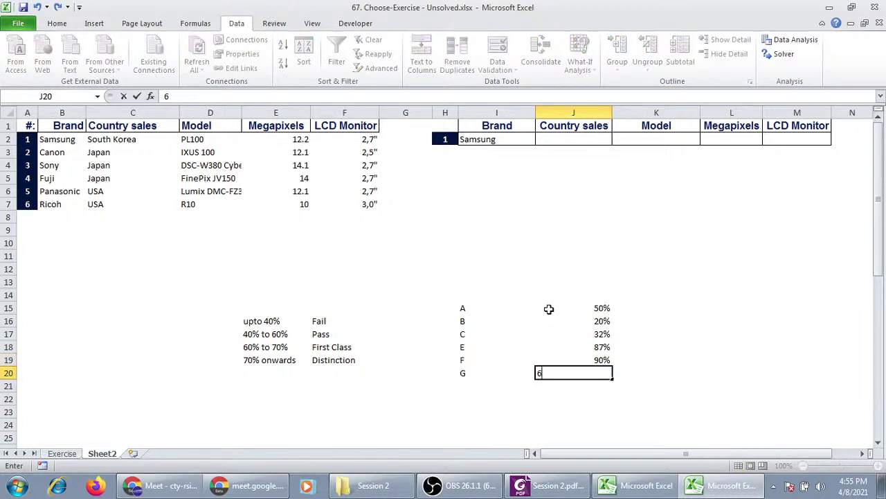
{"action": "type", "text": "2%"}
{"action": "key", "text": "Tab"}
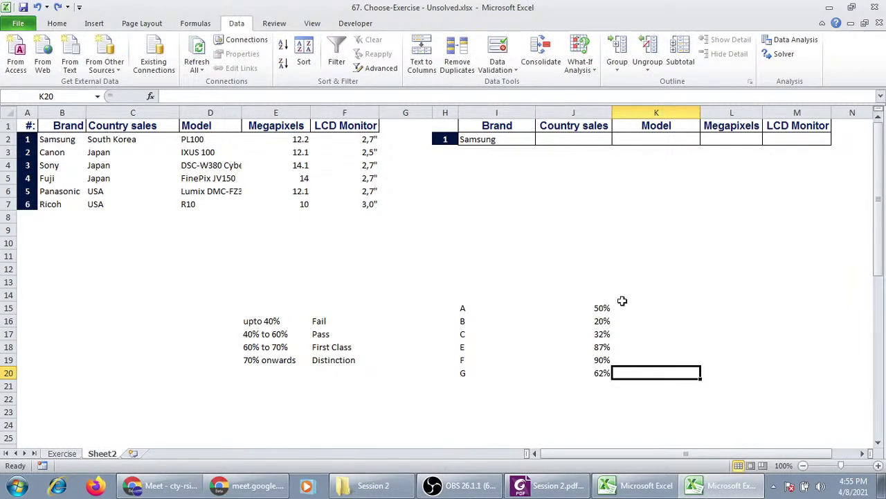
Select cell K15 next to student A's 50% score on Sheet2.
{"action": "left_click", "coordinate": [674, 309]}
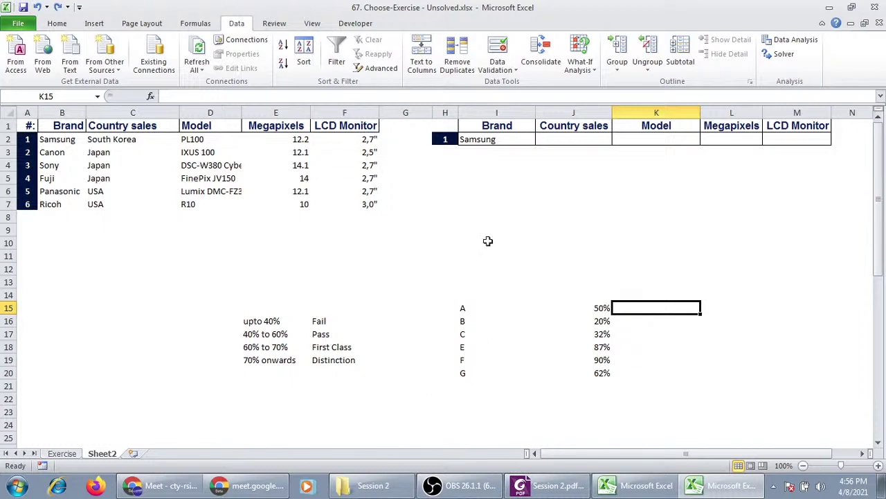
Browse Session 2 folders to select Exact Match LOOKUP Music Exam.xlsx, then return to the Meet window.
{"action": "left_click", "coordinate": [368, 485]}
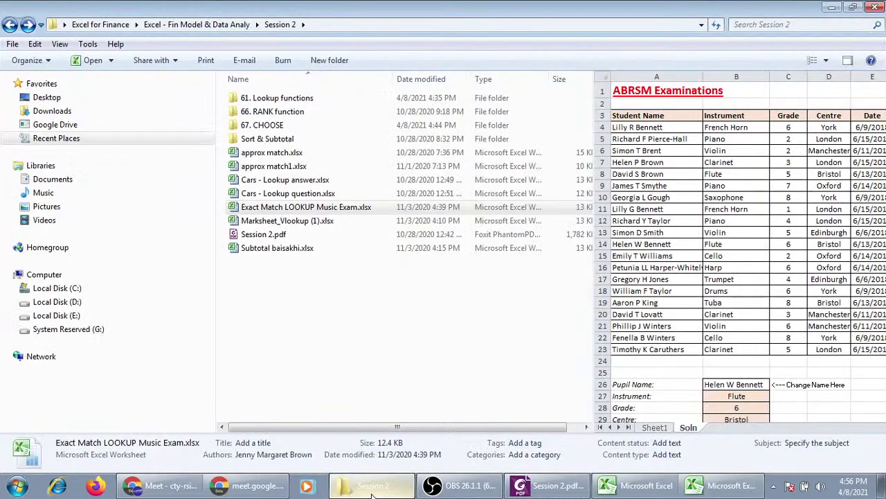
{"action": "left_click", "coordinate": [309, 113]}
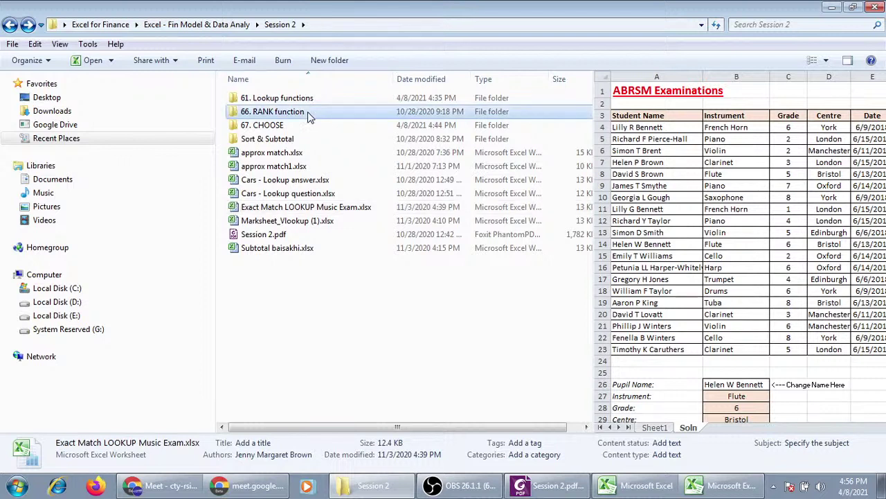
{"action": "left_click", "coordinate": [305, 140]}
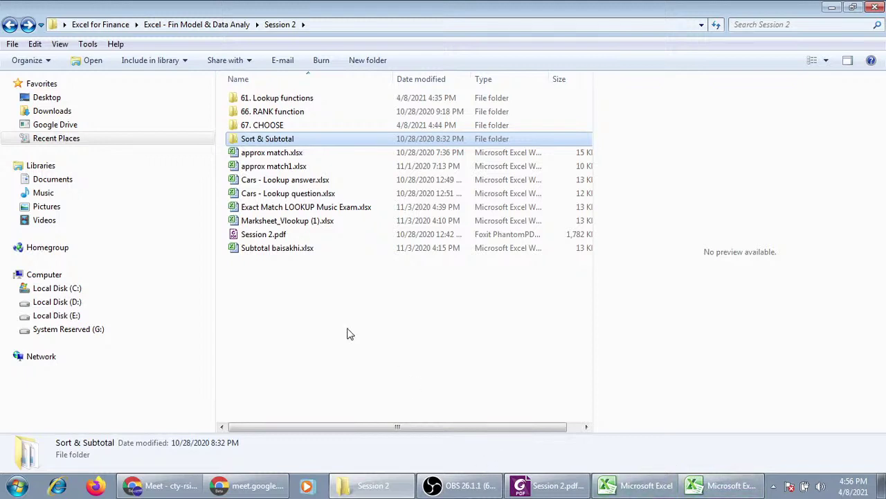
{"action": "left_click", "coordinate": [328, 208]}
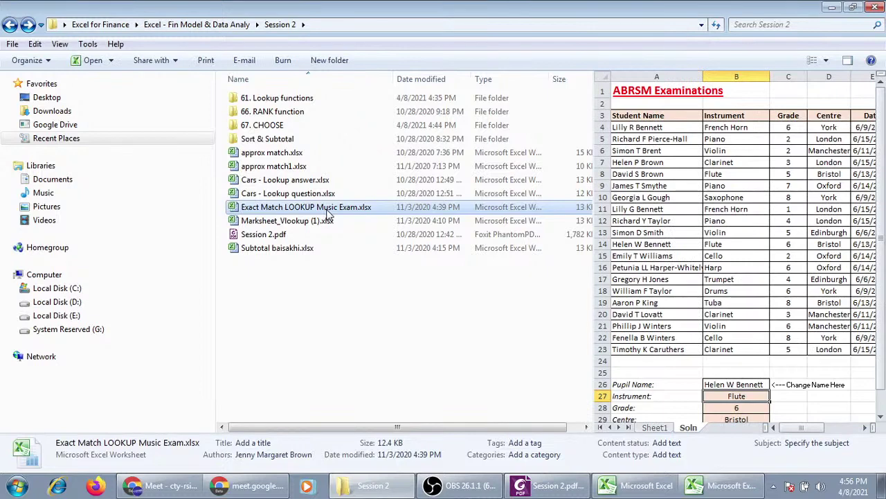
{"action": "left_click", "coordinate": [166, 485]}
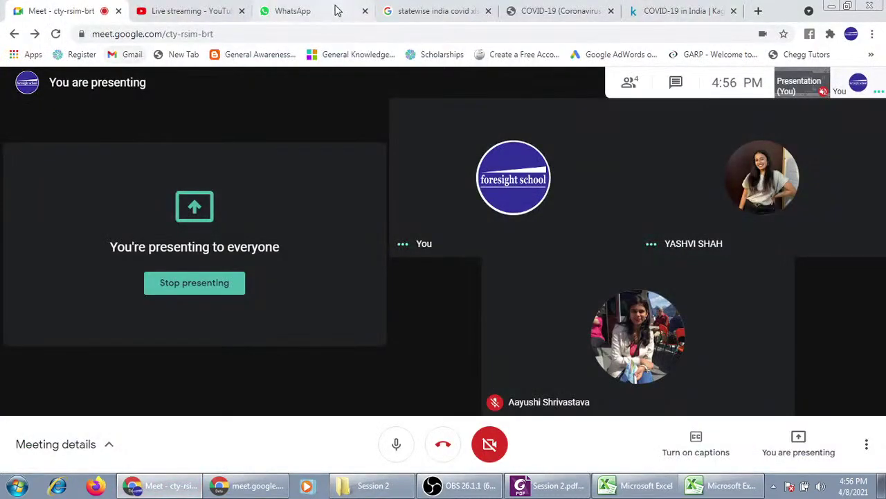
Drag Exact Match LOOKUP Music Exam.xlsx from the Session 2 folder into the WhatsApp chat and send it.
{"action": "left_click", "coordinate": [338, 10]}
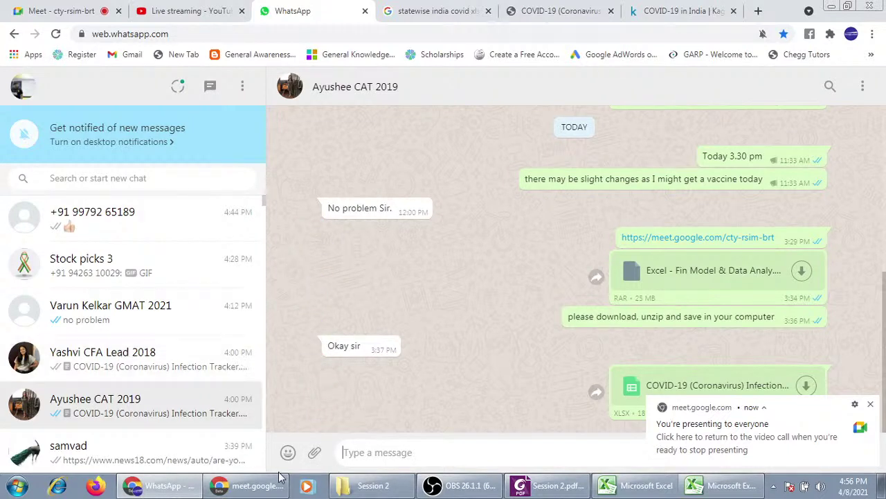
{"action": "left_click", "coordinate": [364, 484]}
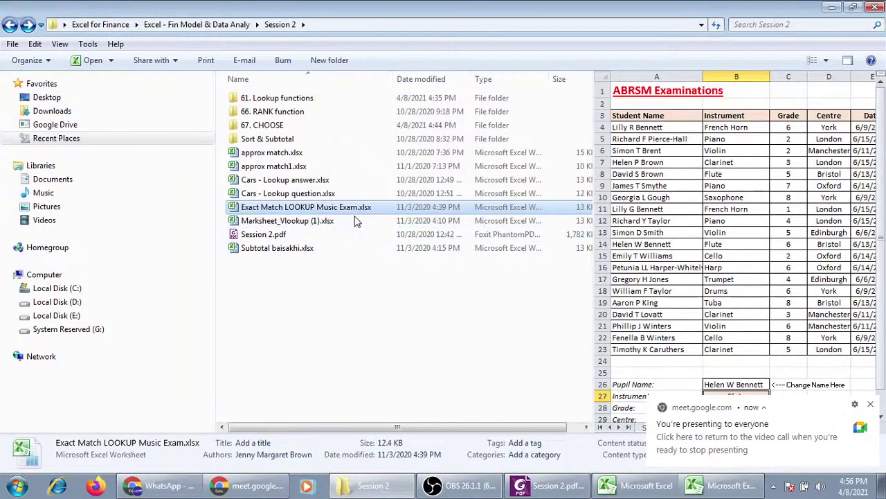
{"action": "mouse_move", "coordinate": [356, 220]}
{"action": "left_mouse_down"}
{"action": "mouse_move", "coordinate": [419, 359]}
{"action": "mouse_move", "coordinate": [587, 324]}
{"action": "left_mouse_up"}
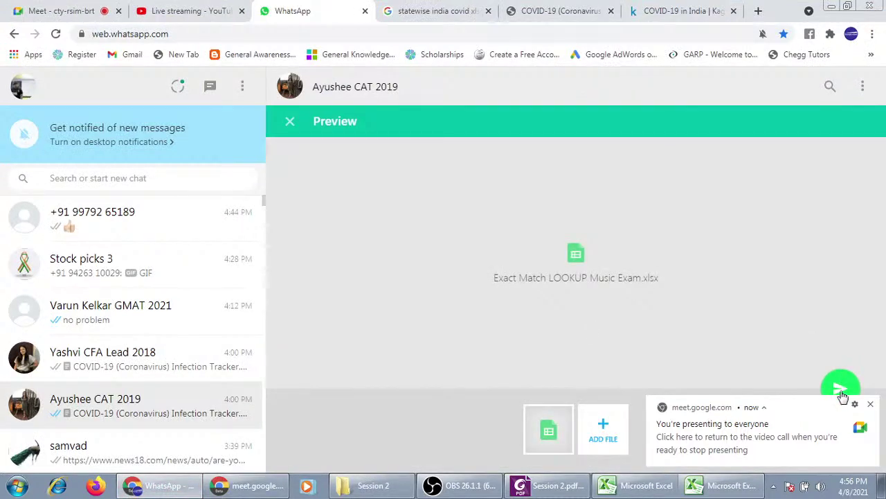
{"action": "left_click", "coordinate": [841, 388]}
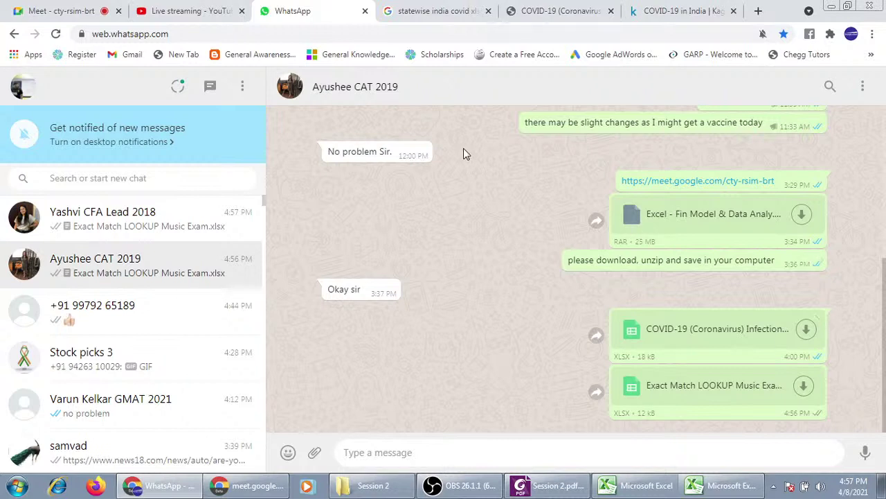
Switch on the camera, stop presenting the screen, and end the Google Meet call.
{"action": "left_click", "coordinate": [247, 485]}
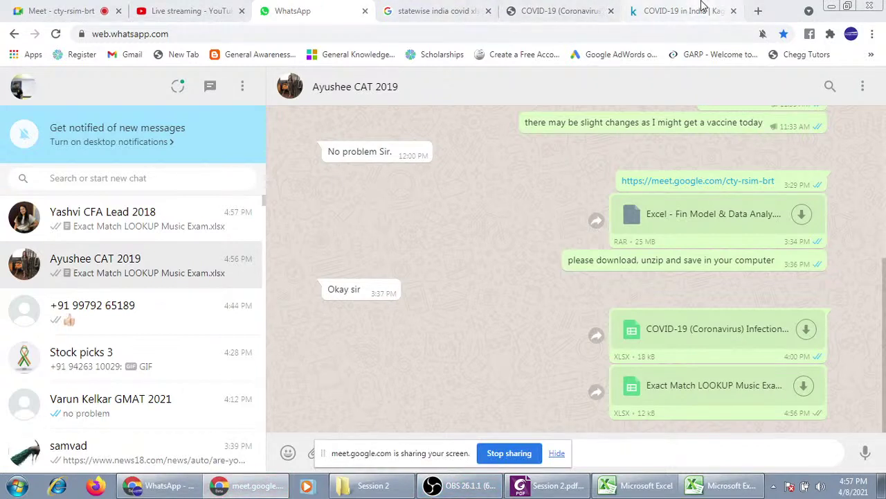
{"action": "left_click", "coordinate": [48, 8]}
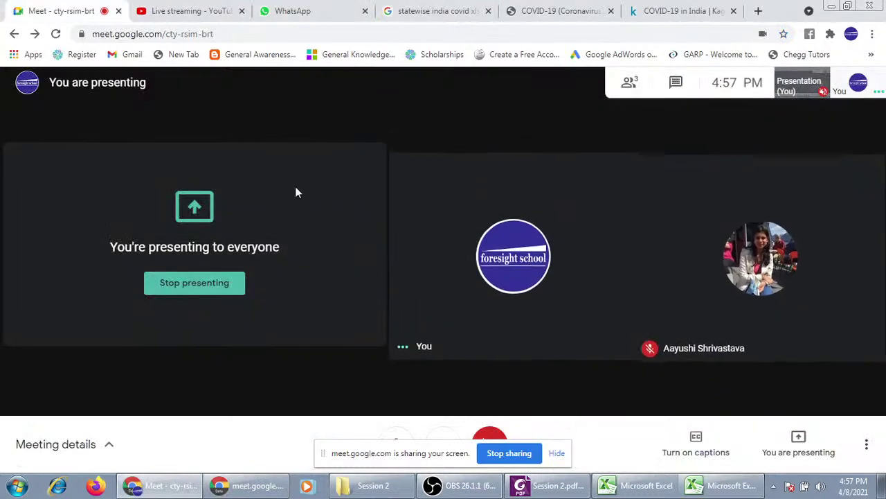
{"action": "left_click", "coordinate": [489, 439]}
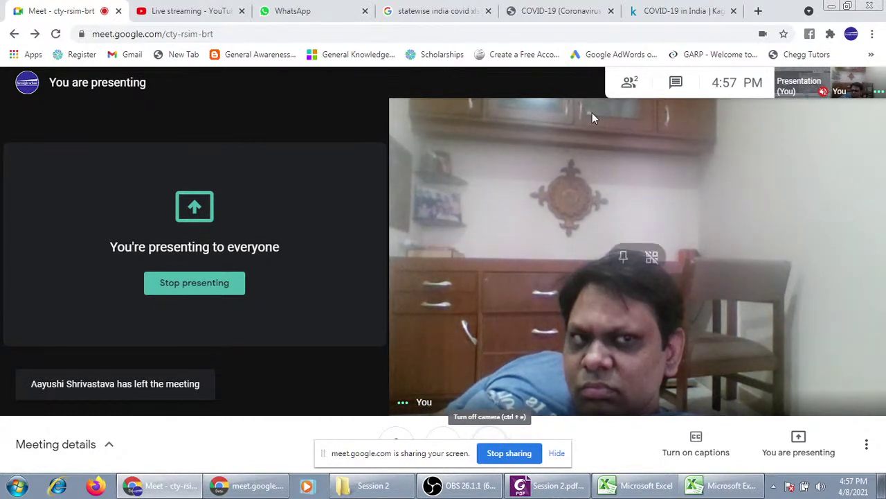
{"action": "mouse_move", "coordinate": [623, 291]}
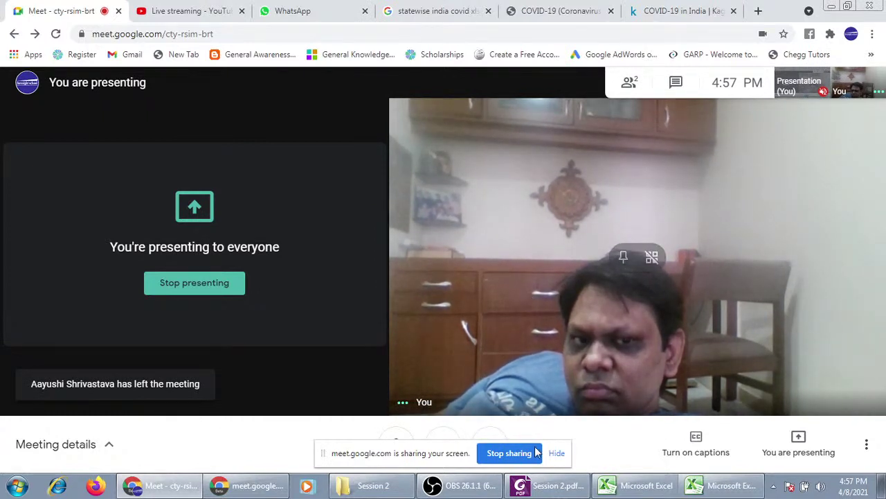
{"action": "left_click", "coordinate": [558, 456]}
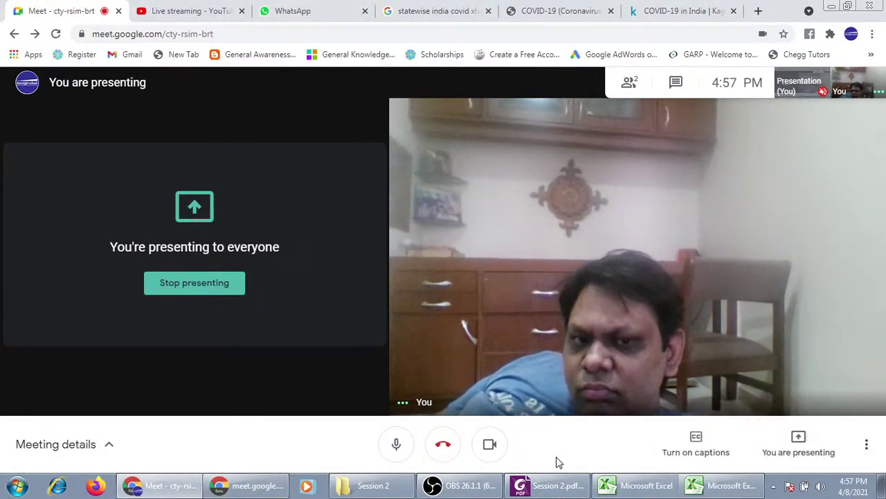
{"action": "left_click", "coordinate": [443, 444]}
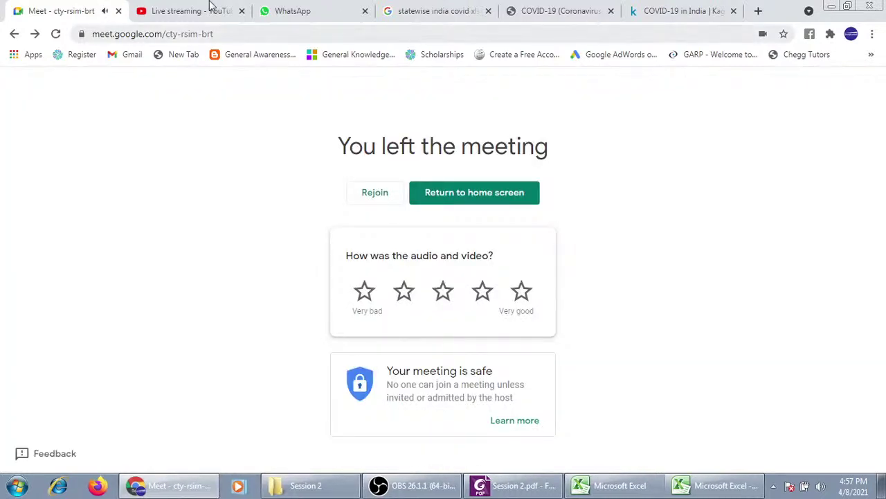
Open the Excel: Financial Modeling stream page, then dismiss the End Stream confirmation so it stays live.
{"action": "left_click", "coordinate": [191, 11]}
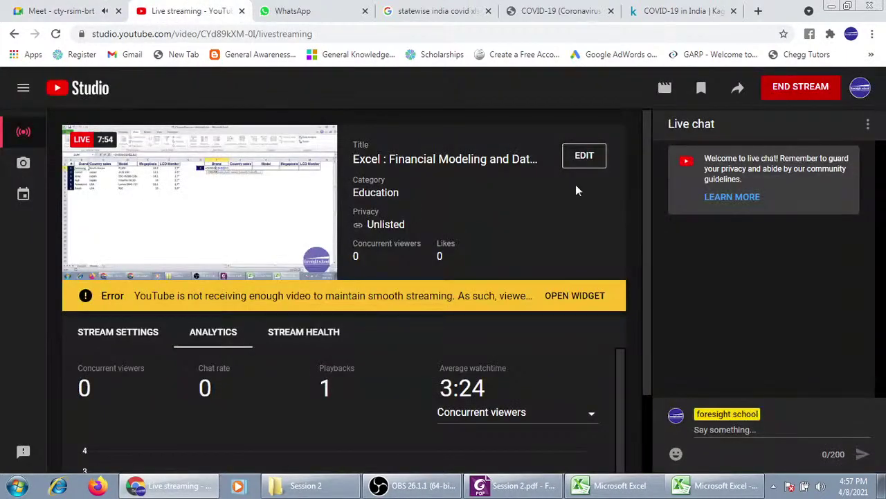
{"action": "left_click", "coordinate": [796, 88]}
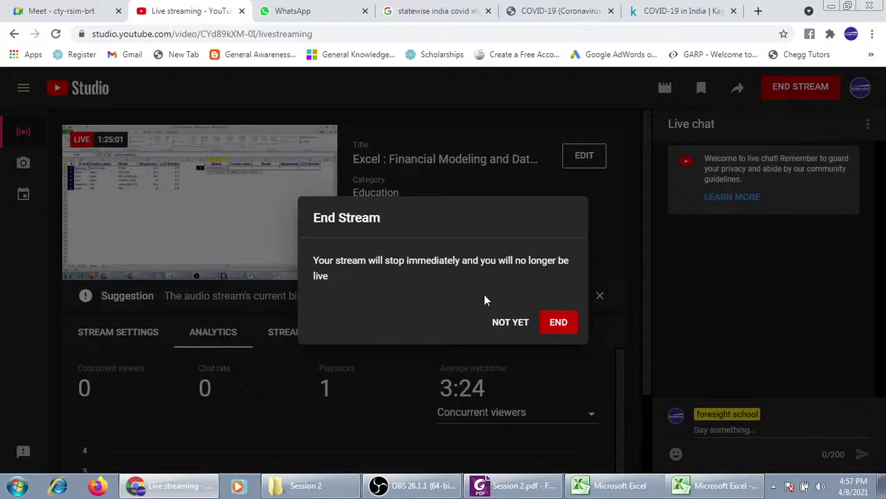
{"action": "left_click", "coordinate": [557, 324]}
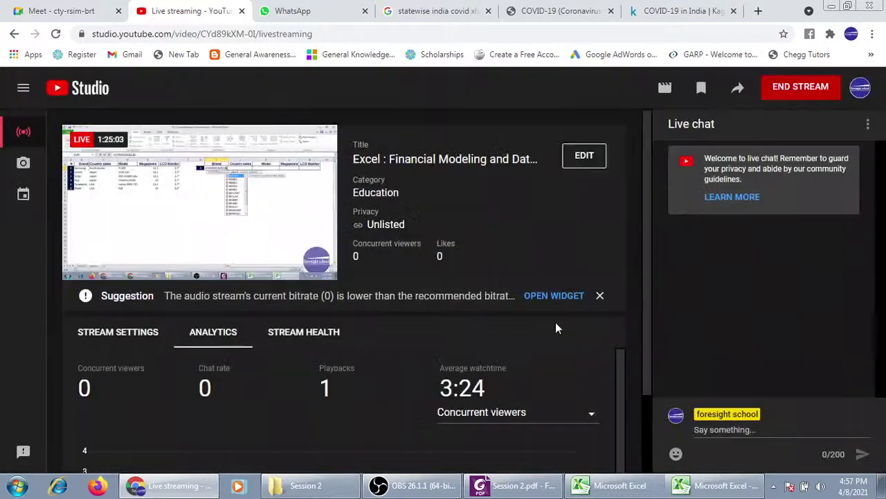